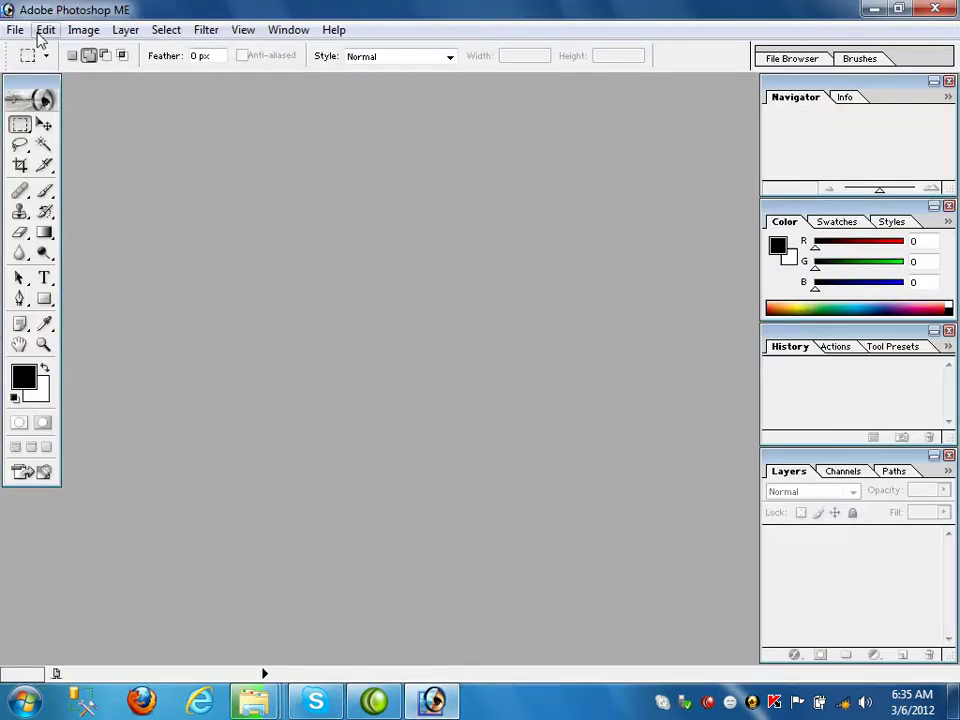
Step: Open Color Grid Design1.jpg from the Desktop folder PSL-ALL, LEC-10, A.color grid, and minimize its image window
click(15, 30)
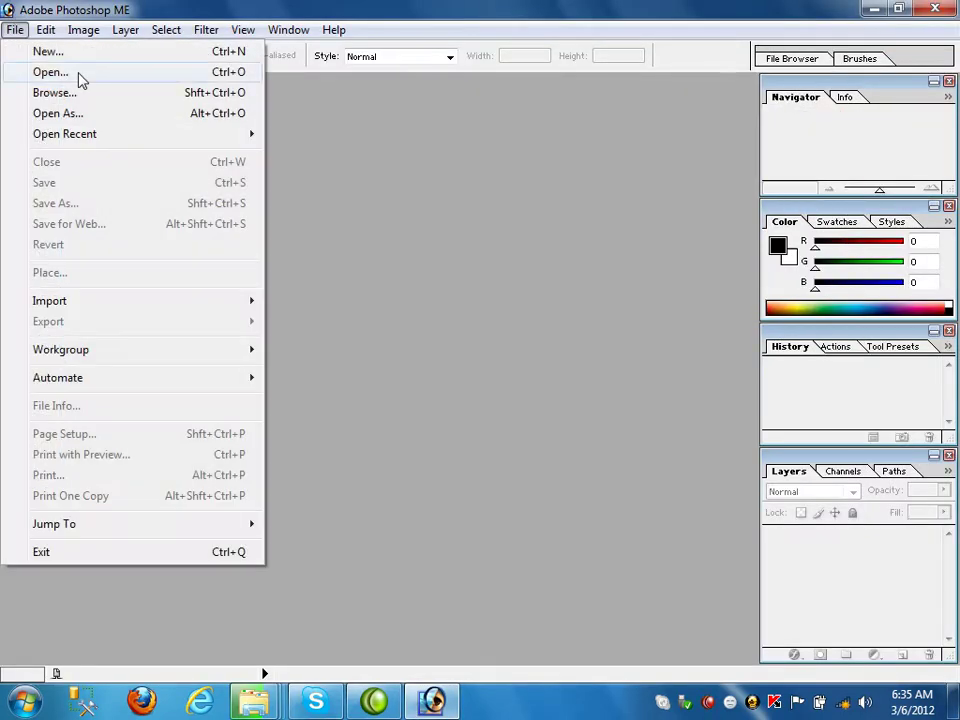
click(78, 77)
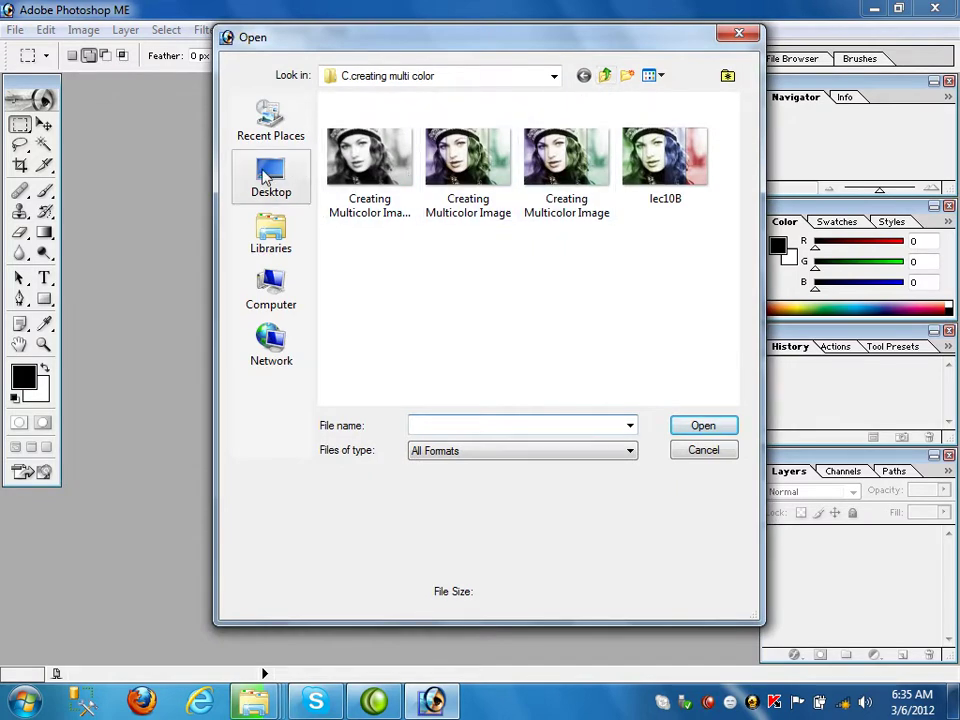
click(270, 180)
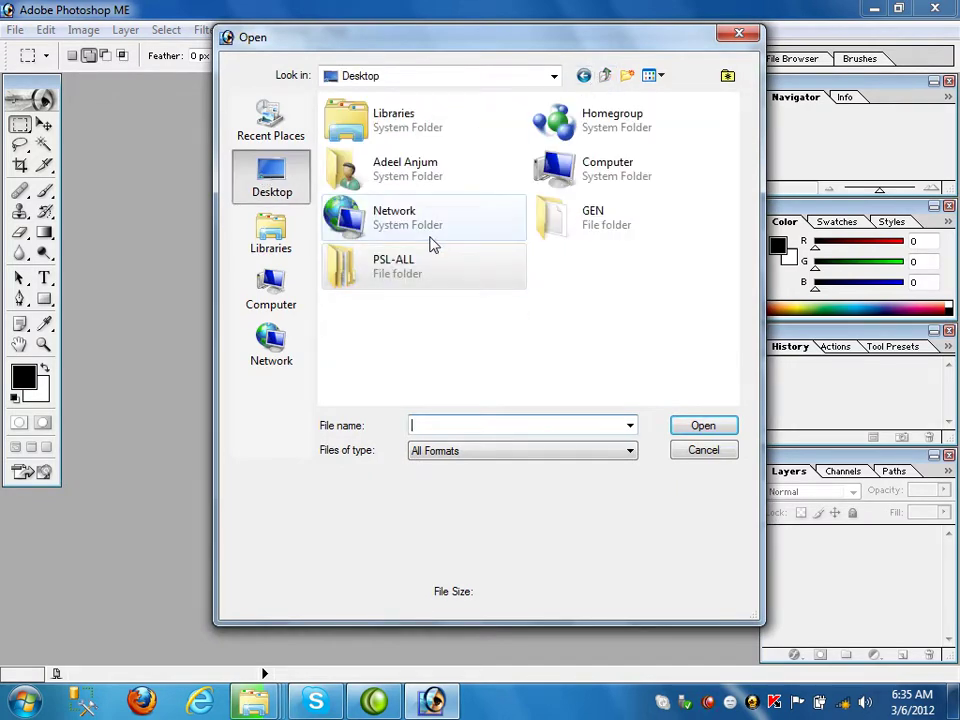
double_click(424, 271)
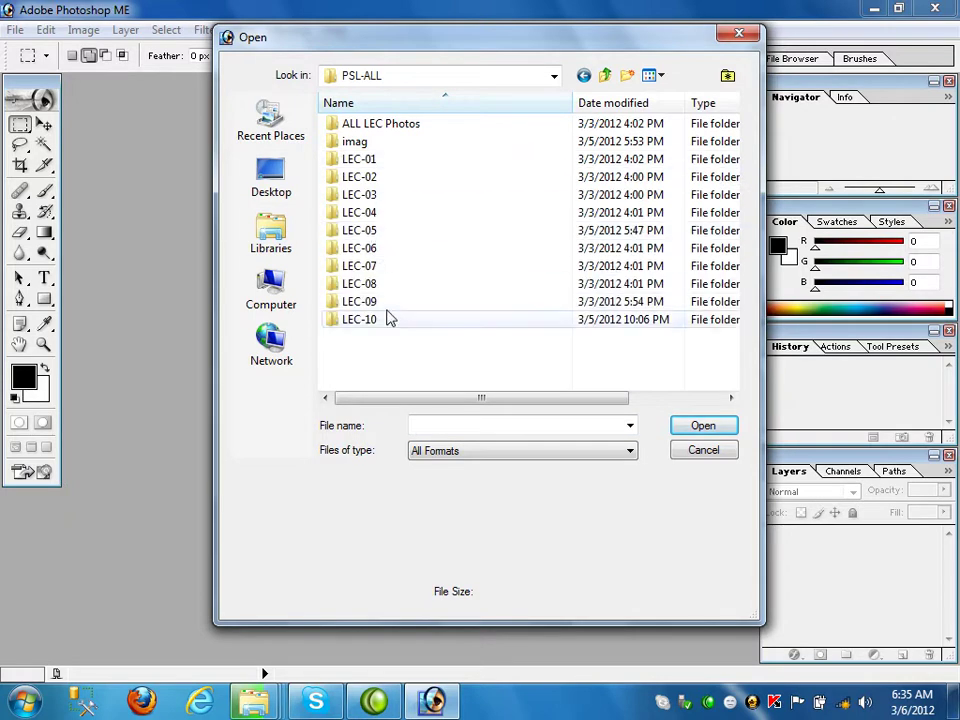
double_click(380, 328)
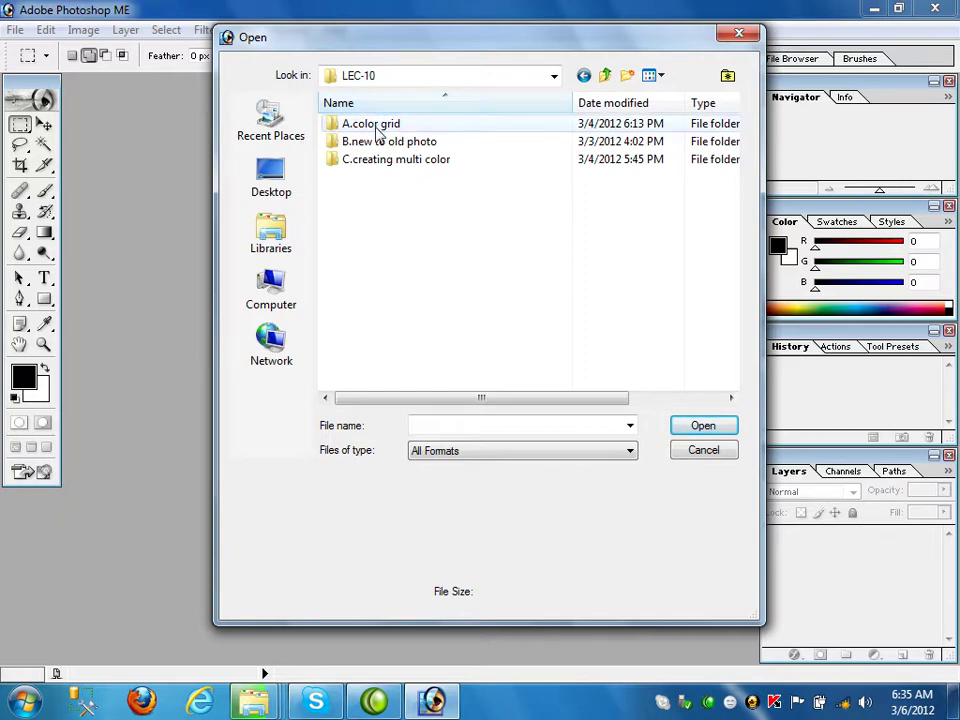
double_click(377, 124)
double_click(578, 165)
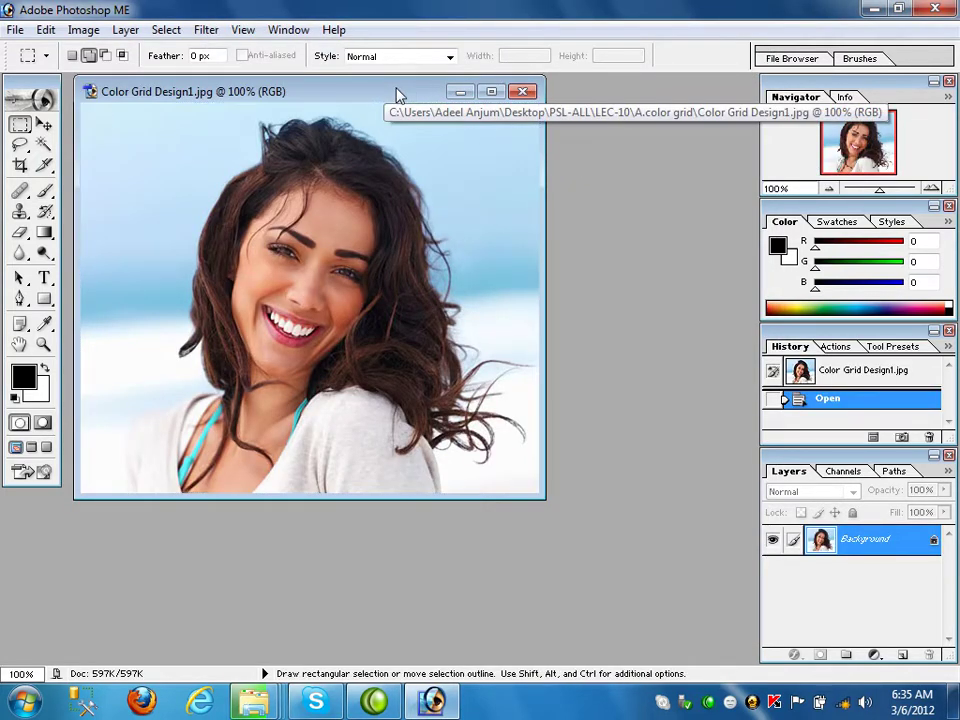
click(461, 95)
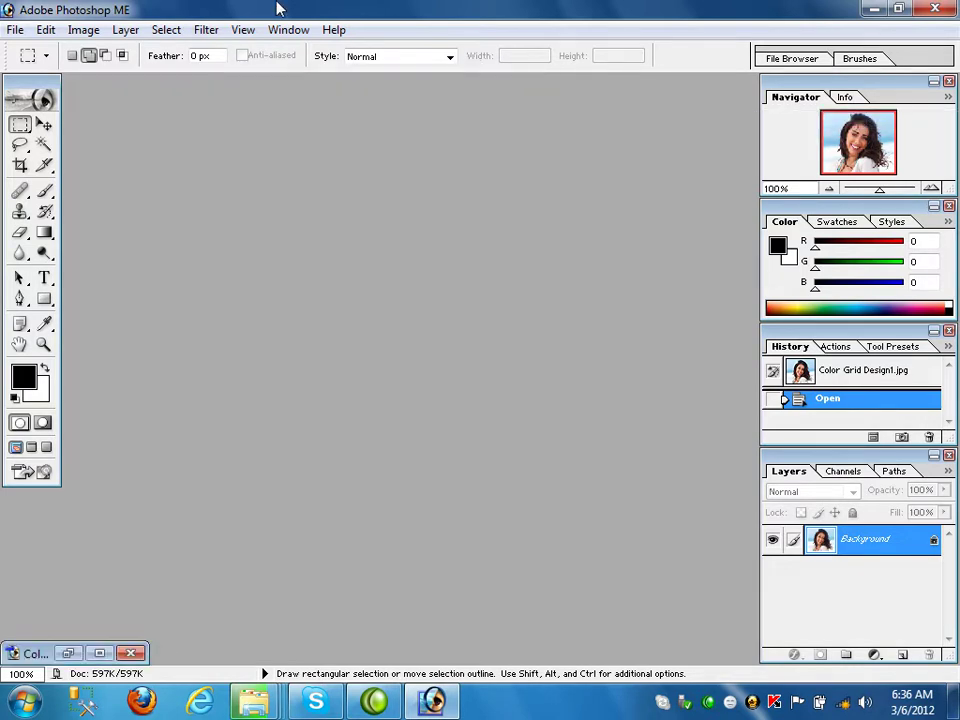
Step: Create a new 1000 × 1000 pixel RGB document at 96 pixels/inch with white contents and show its rulers
click(16, 31)
click(62, 53)
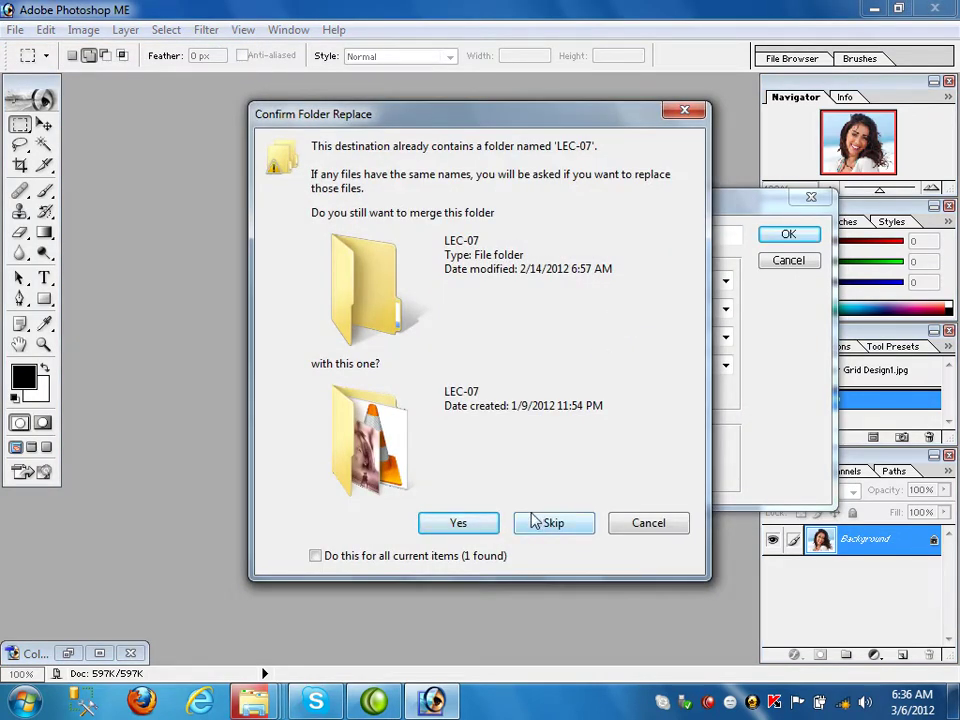
click(535, 521)
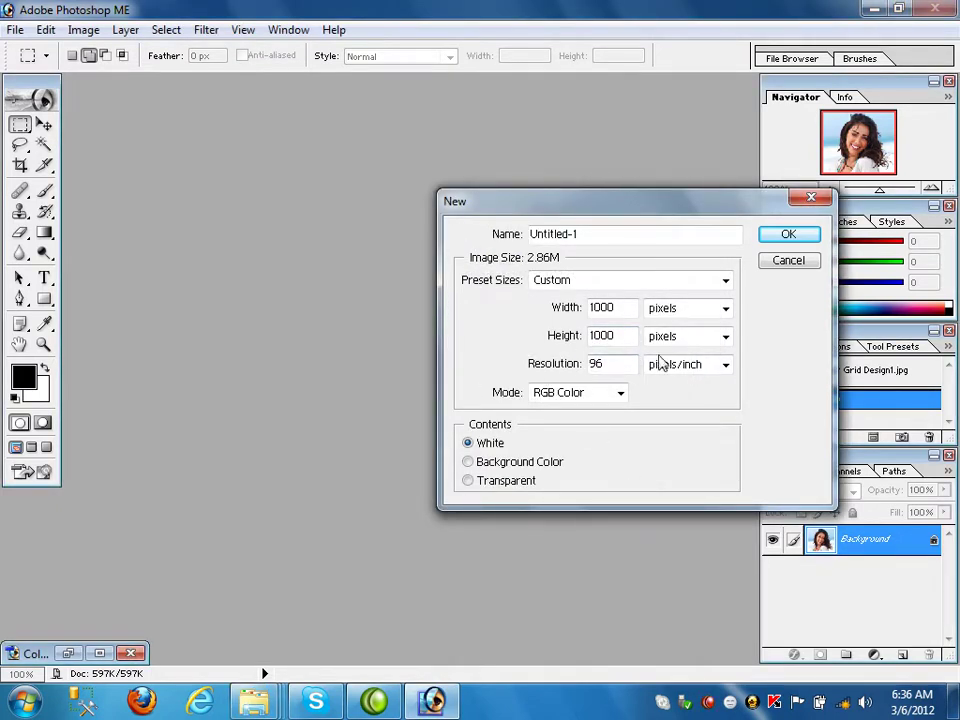
click(783, 236)
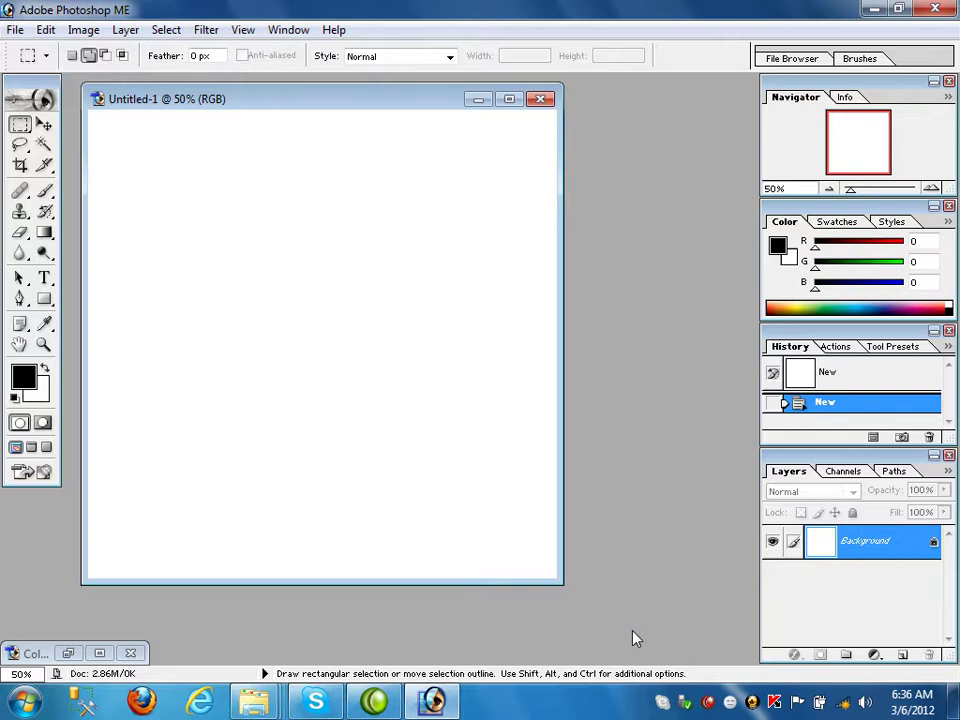
key(ctrl)
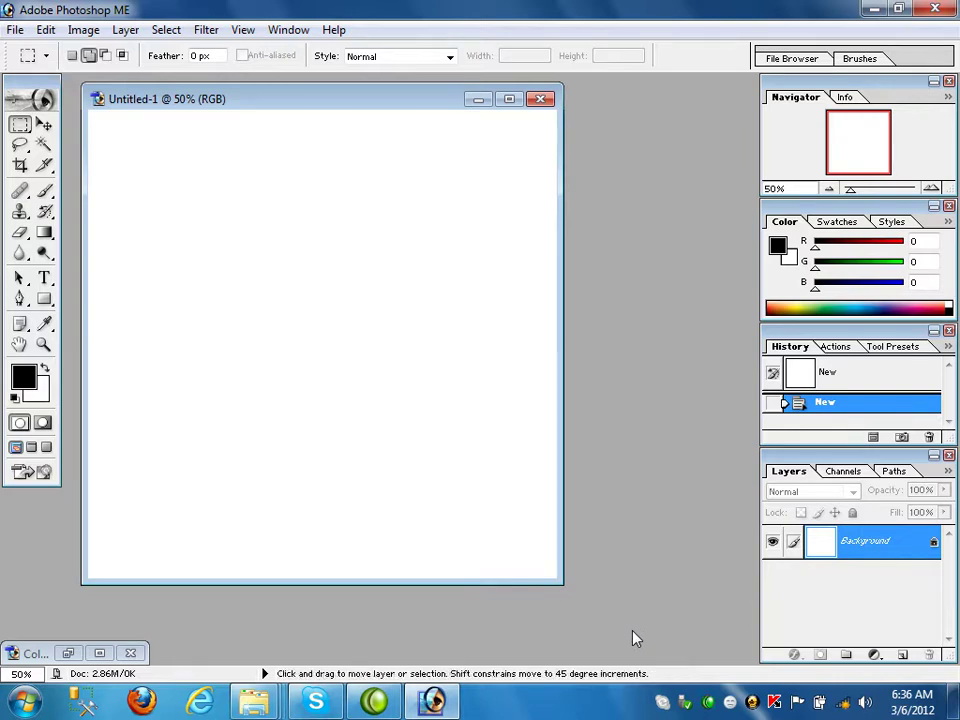
key(ctrl+r)
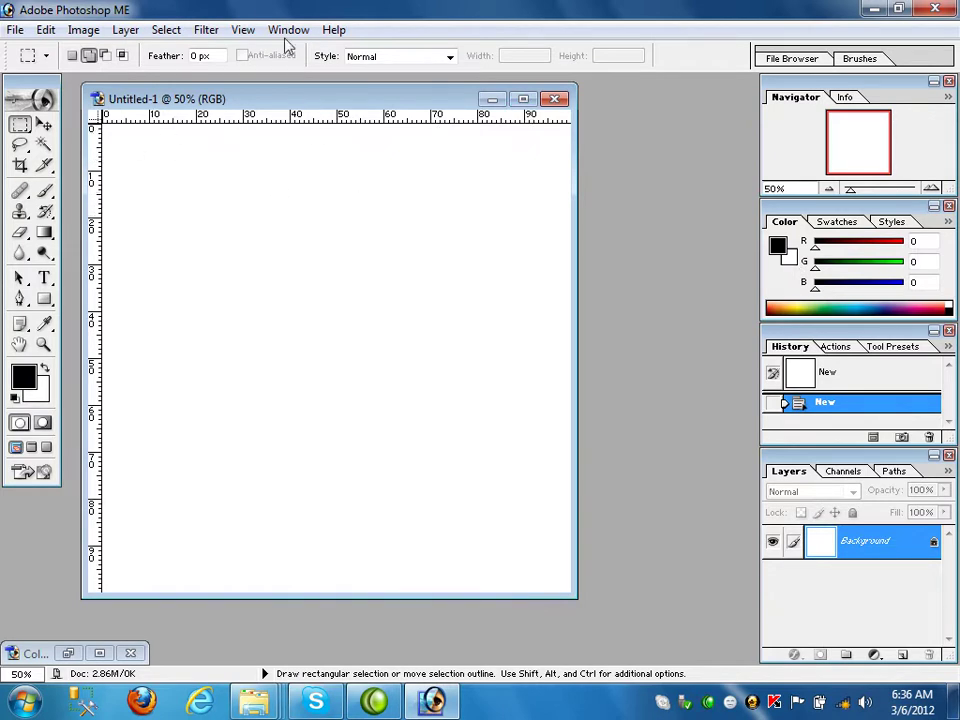
Step: Hide the document's rulers and show them again
click(243, 30)
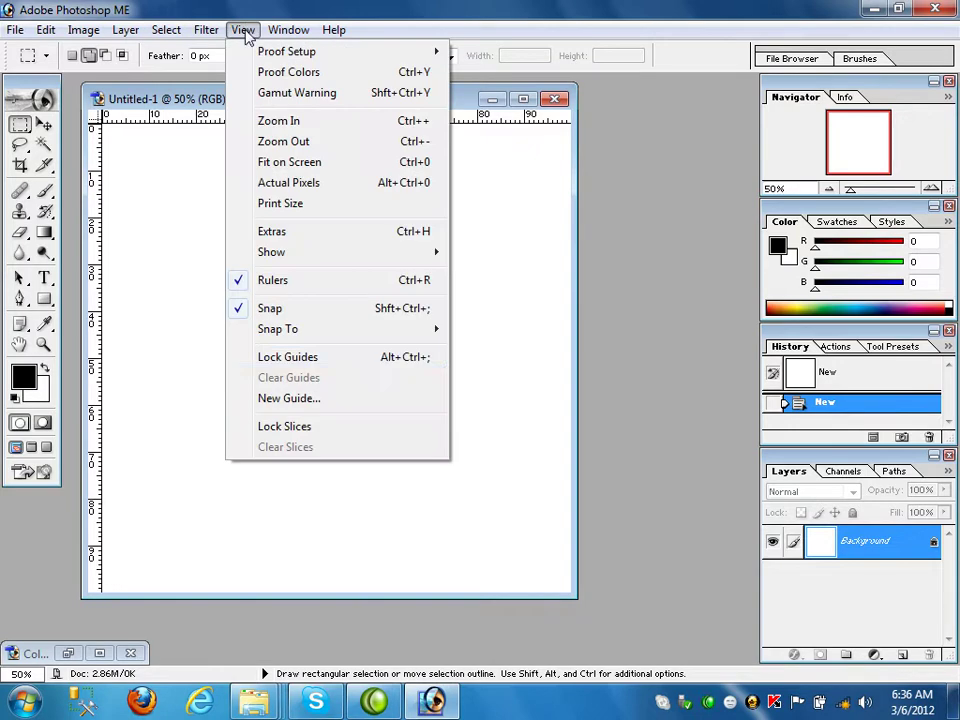
click(244, 280)
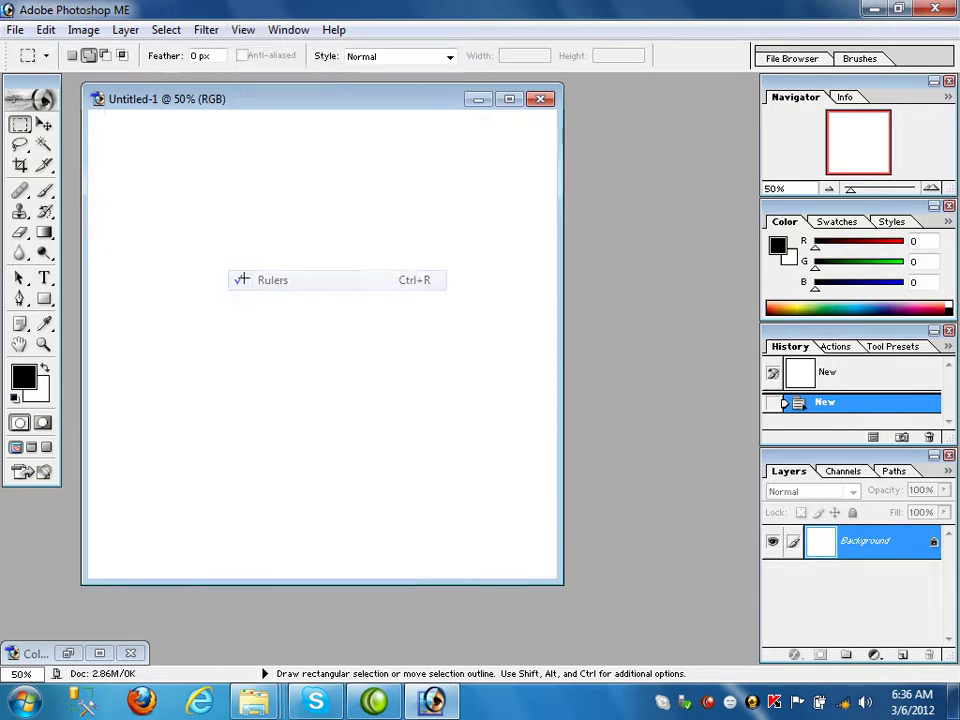
click(243, 30)
click(243, 281)
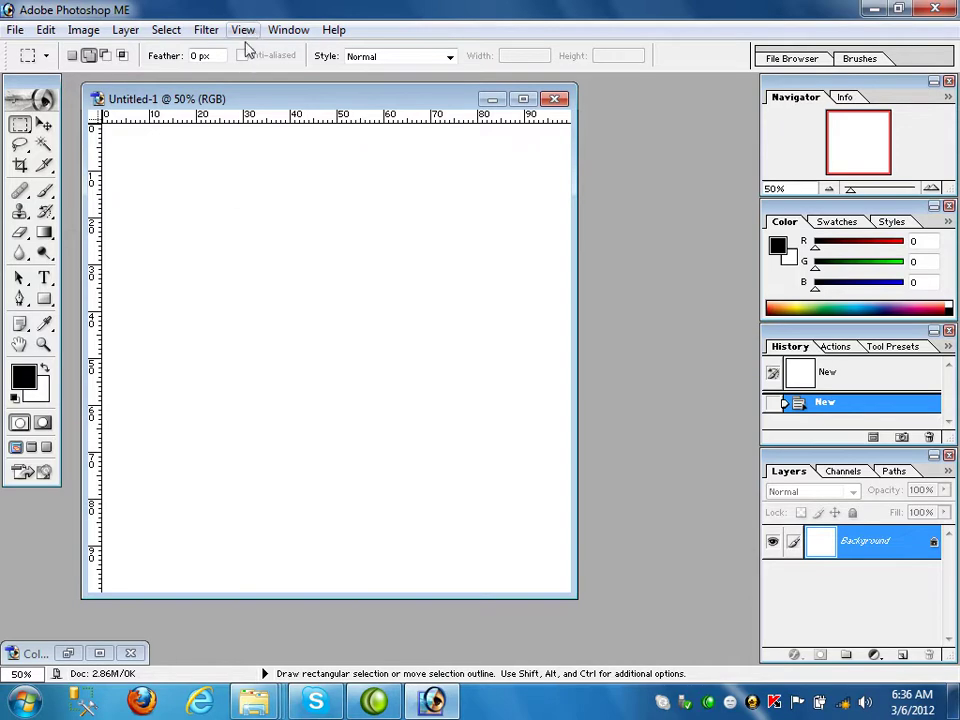
click(243, 31)
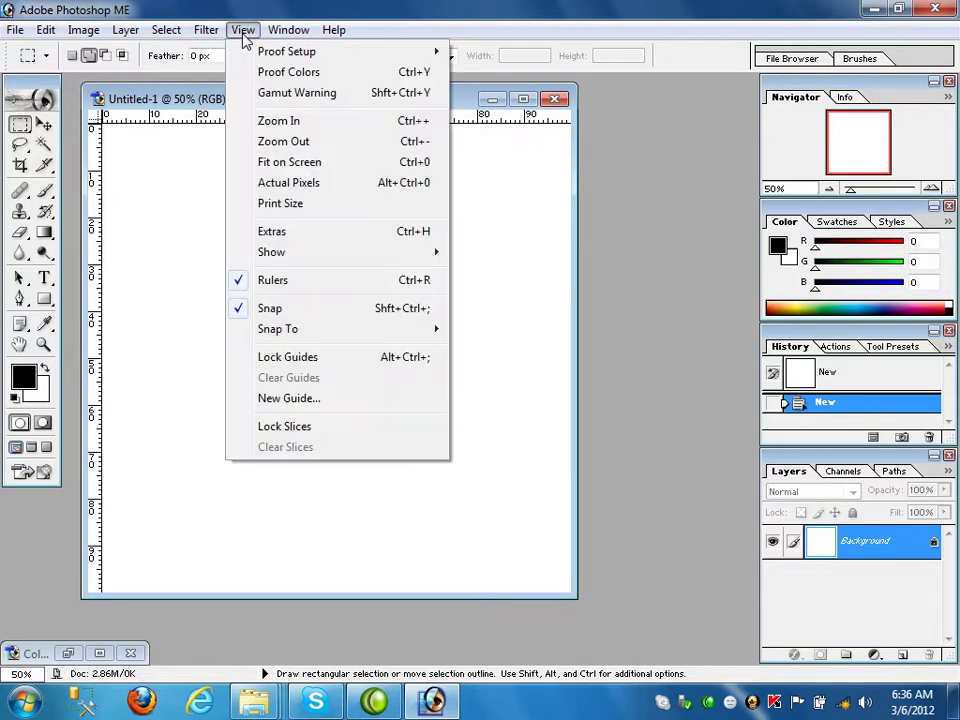
click(148, 258)
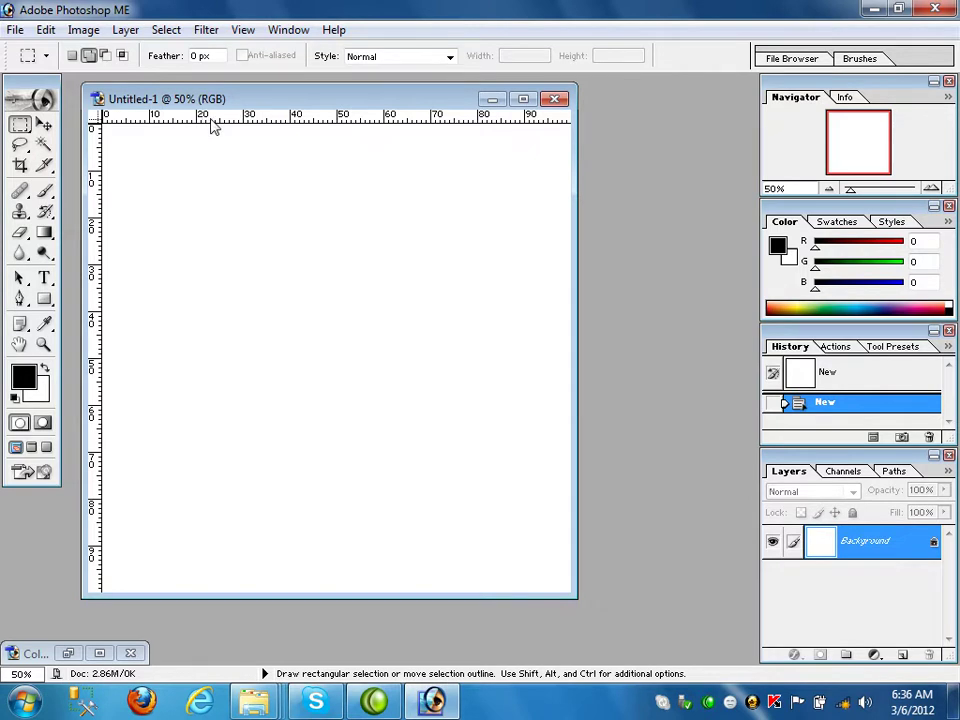
Step: Place nine horizontal guides across the blank document at every ruler mark of 10, from 10 to 90
drag(211, 121, 211, 171)
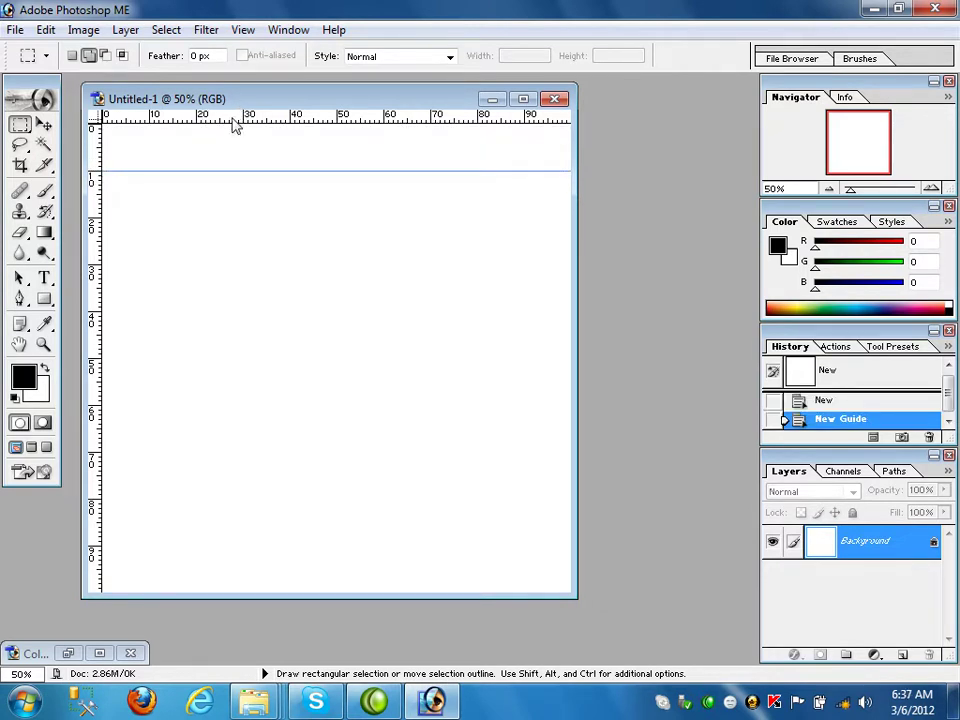
drag(235, 124, 231, 217)
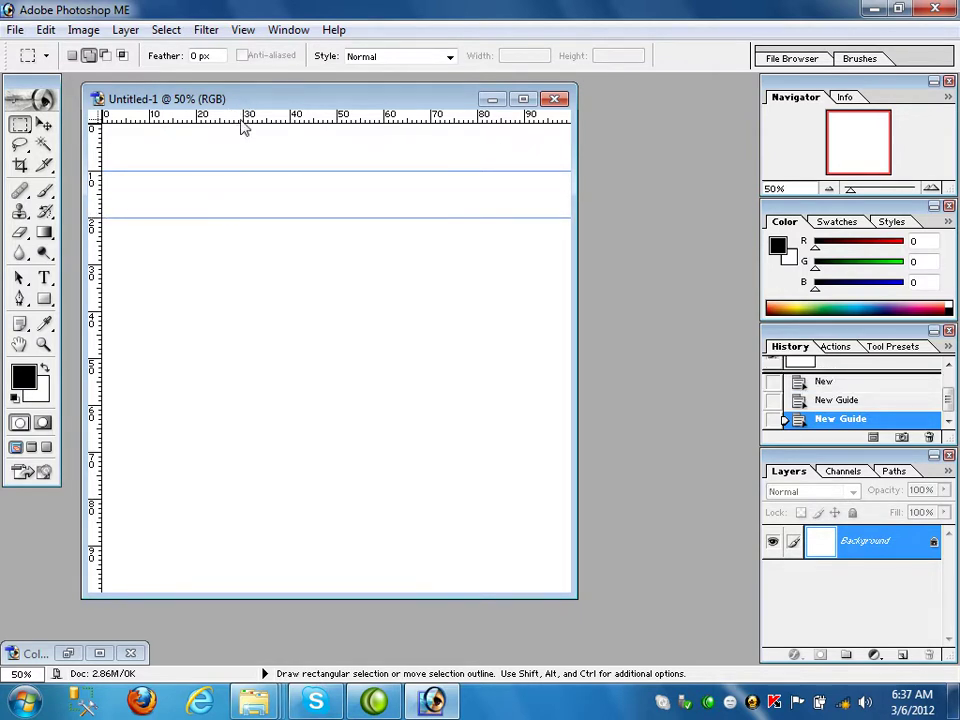
drag(243, 120, 251, 264)
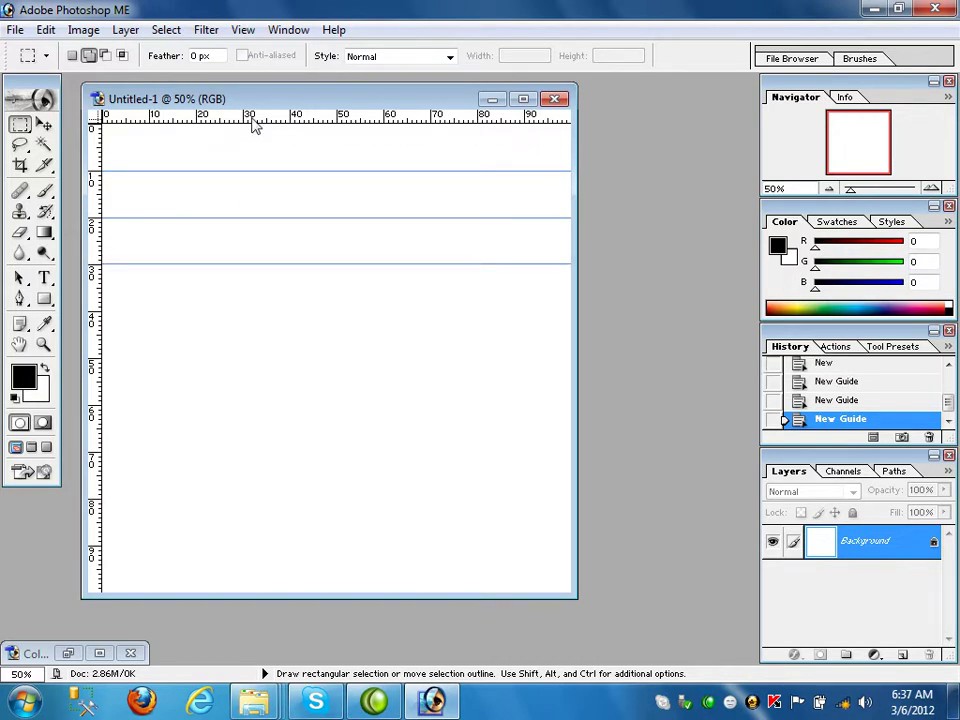
drag(254, 125, 251, 313)
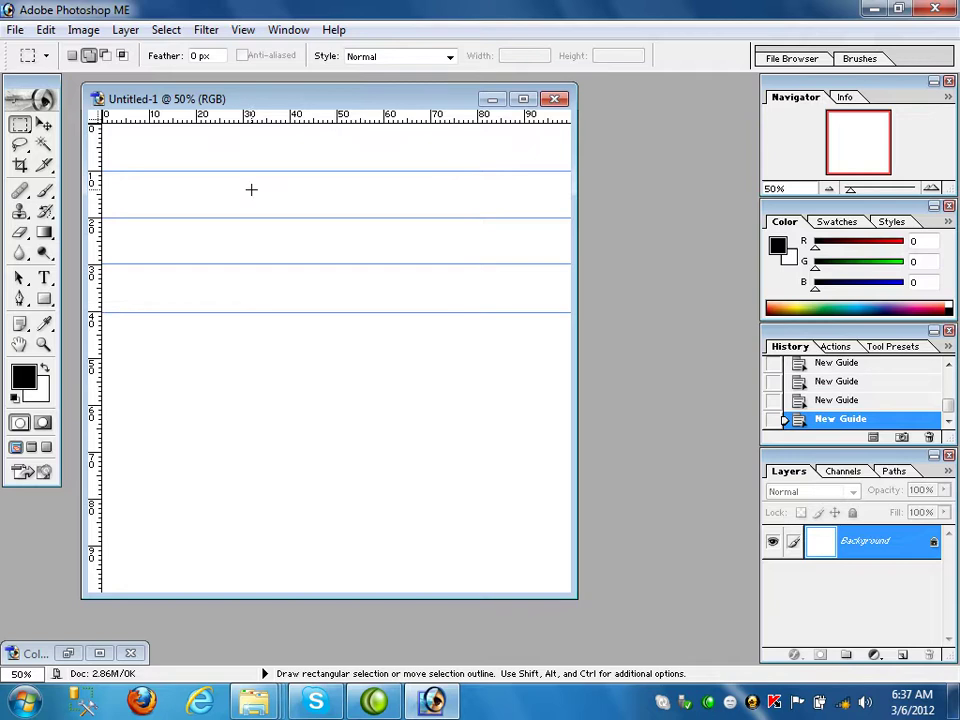
drag(253, 118, 252, 358)
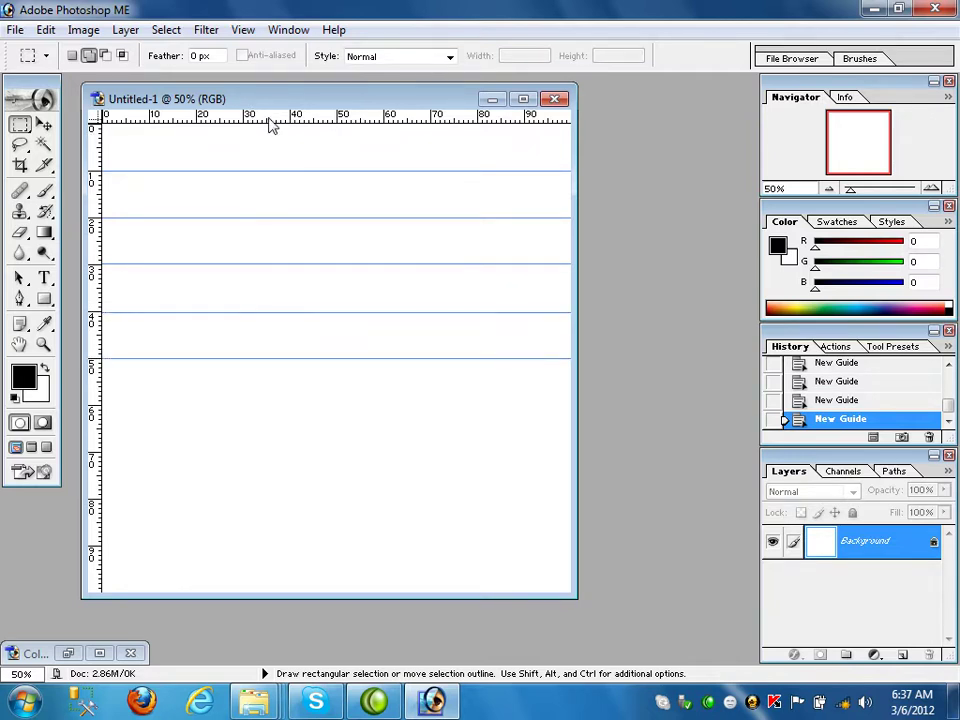
drag(272, 124, 260, 405)
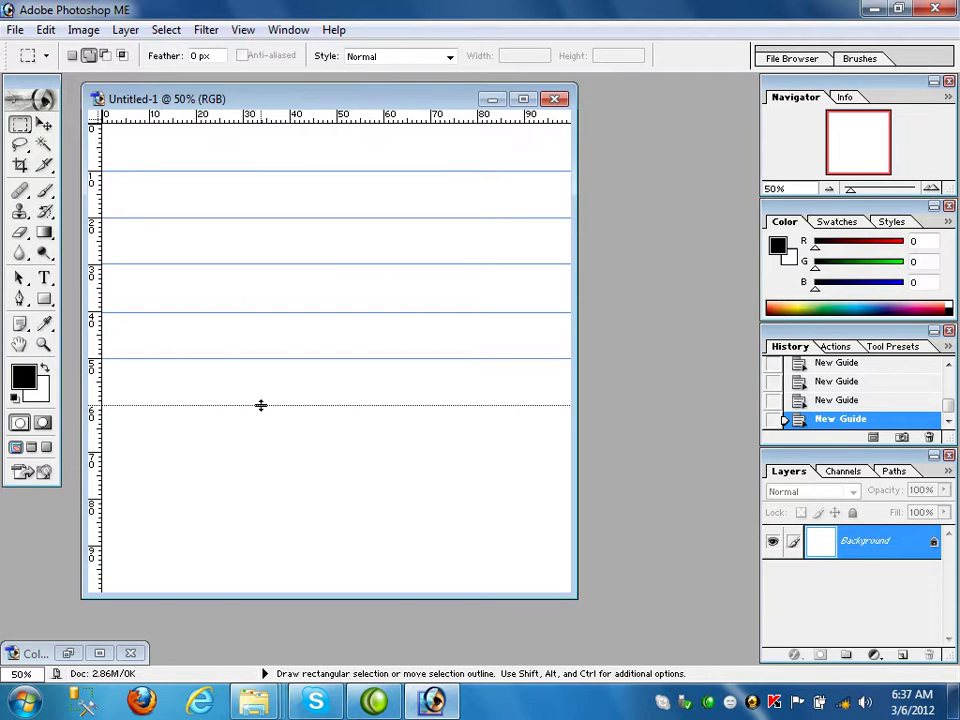
drag(280, 118, 265, 452)
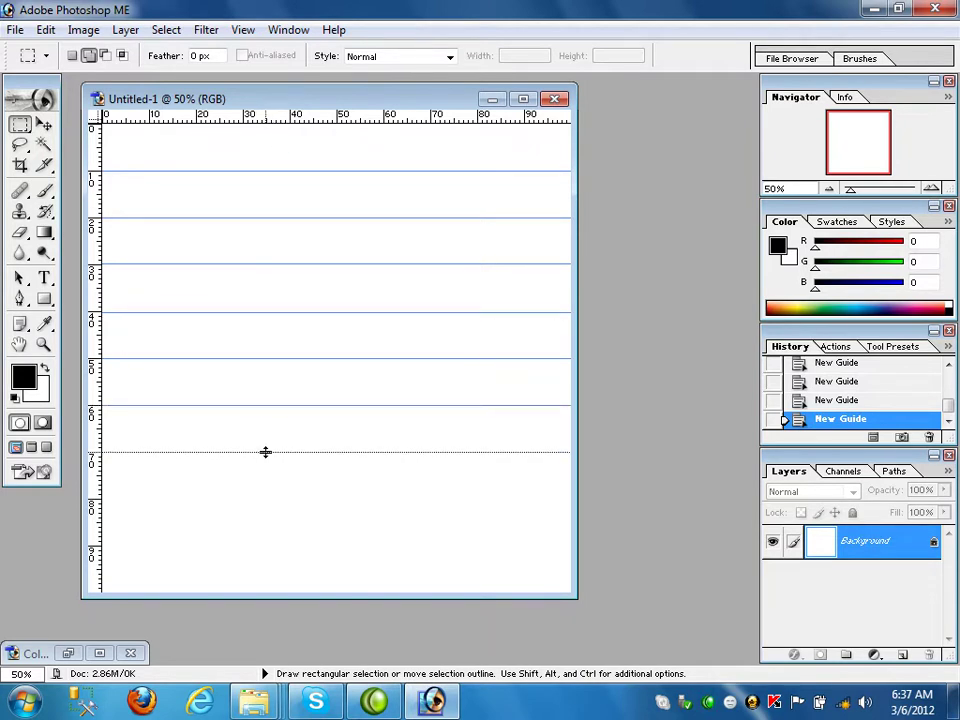
drag(272, 122, 285, 497)
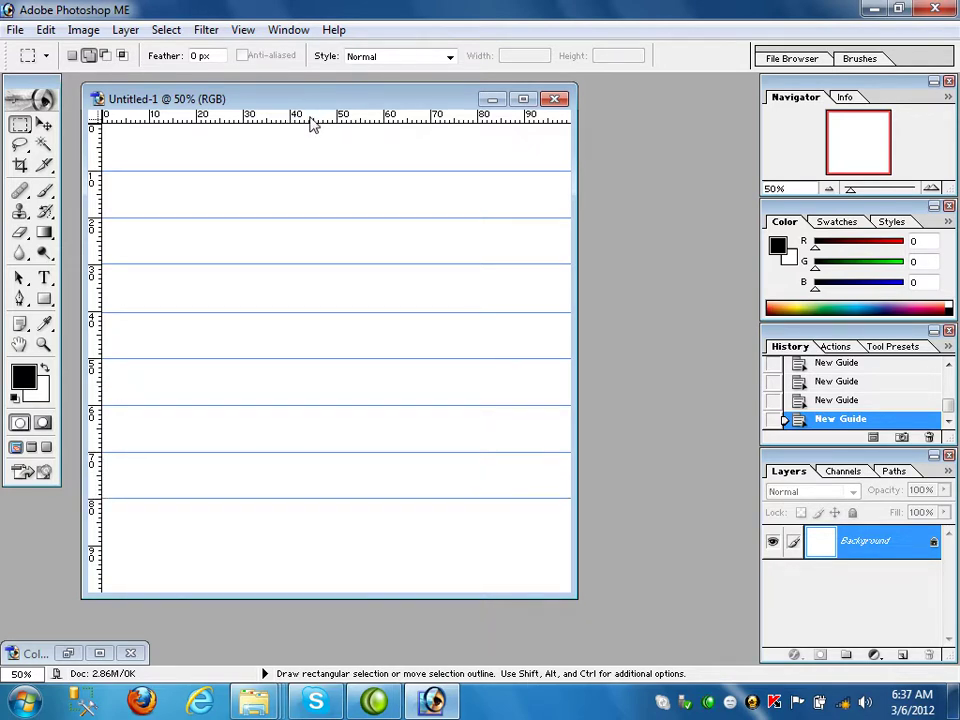
drag(311, 122, 306, 546)
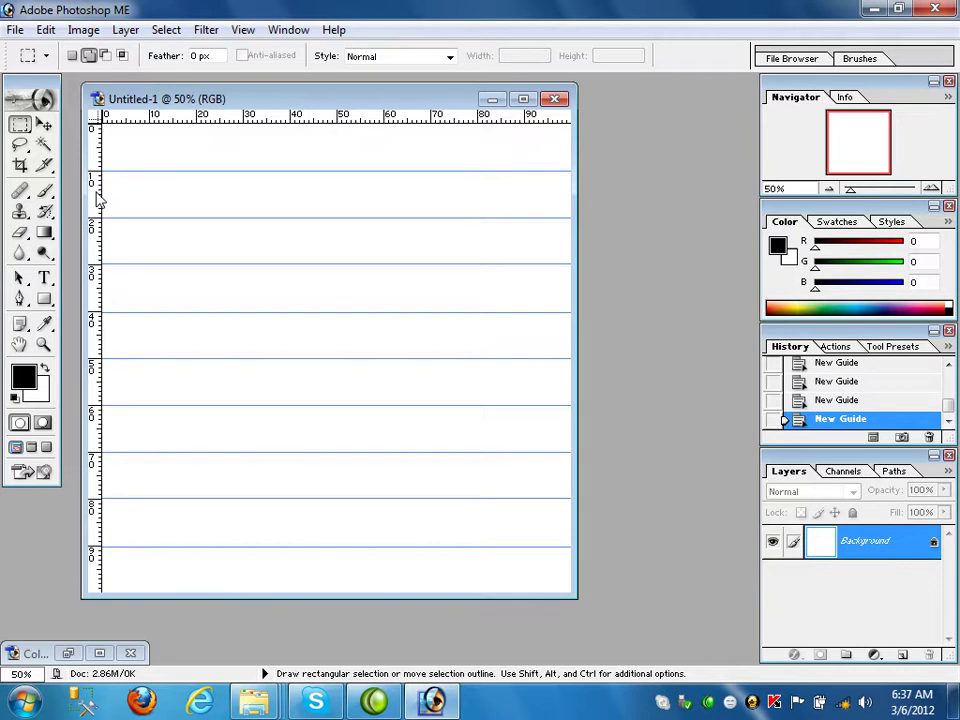
Step: Place nine vertical guides on the document at every ruler mark of 10, from 10 to 90, completing the grid
drag(97, 199, 195, 182)
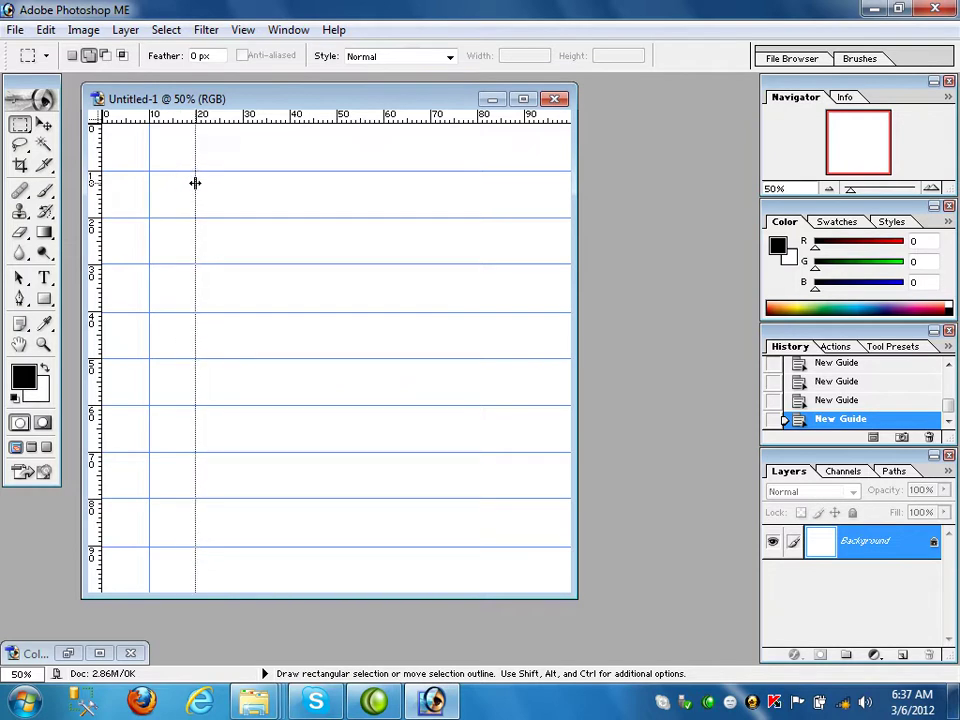
drag(99, 198, 289, 182)
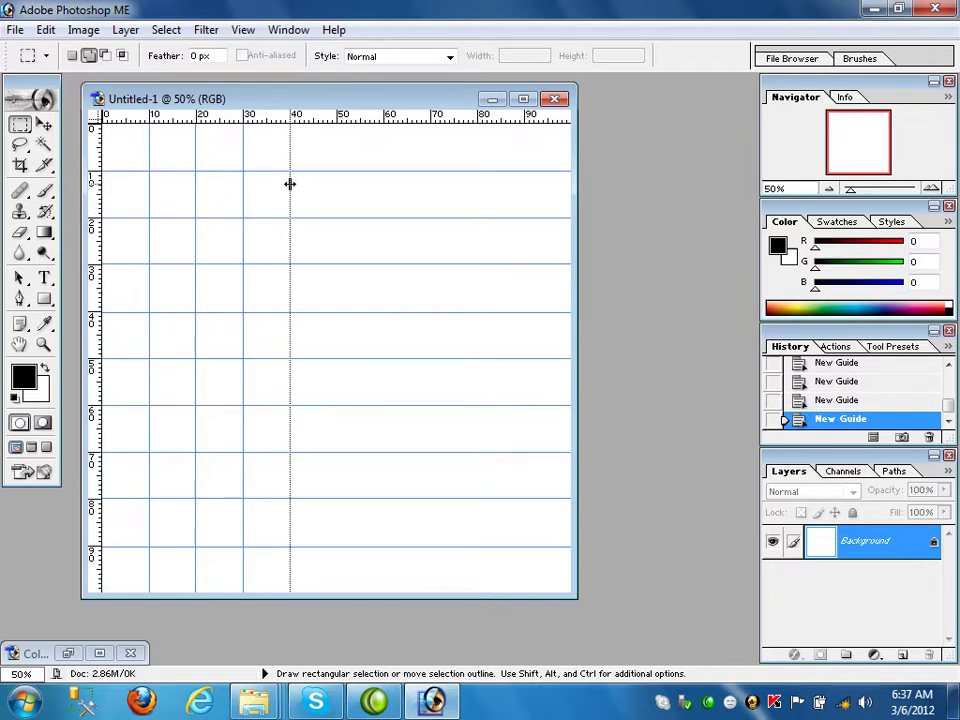
drag(97, 200, 339, 160)
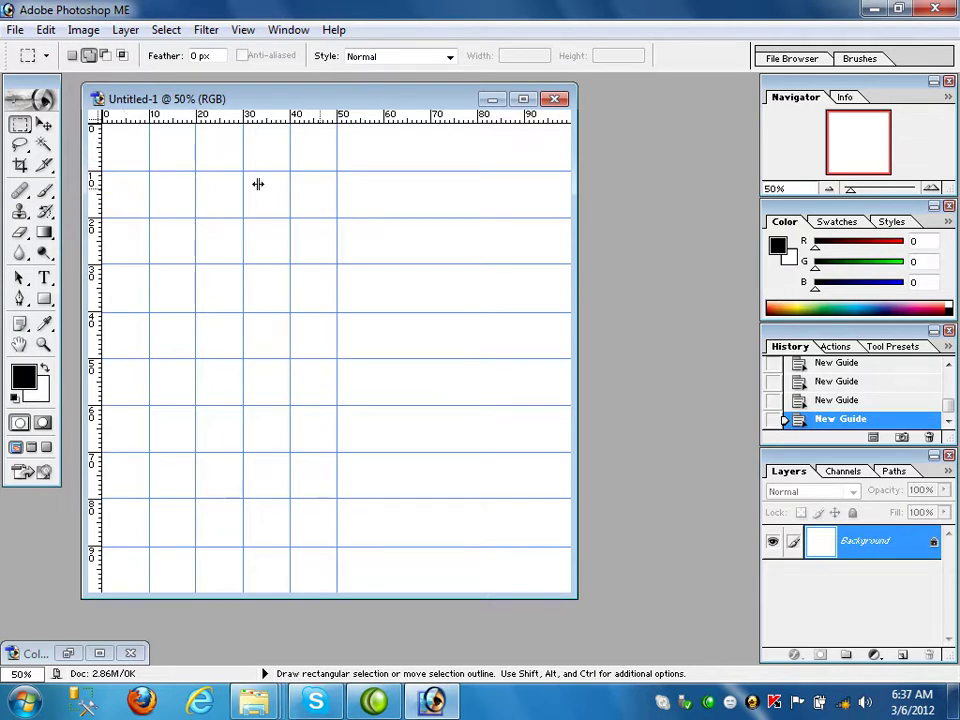
drag(382, 192, 384, 191)
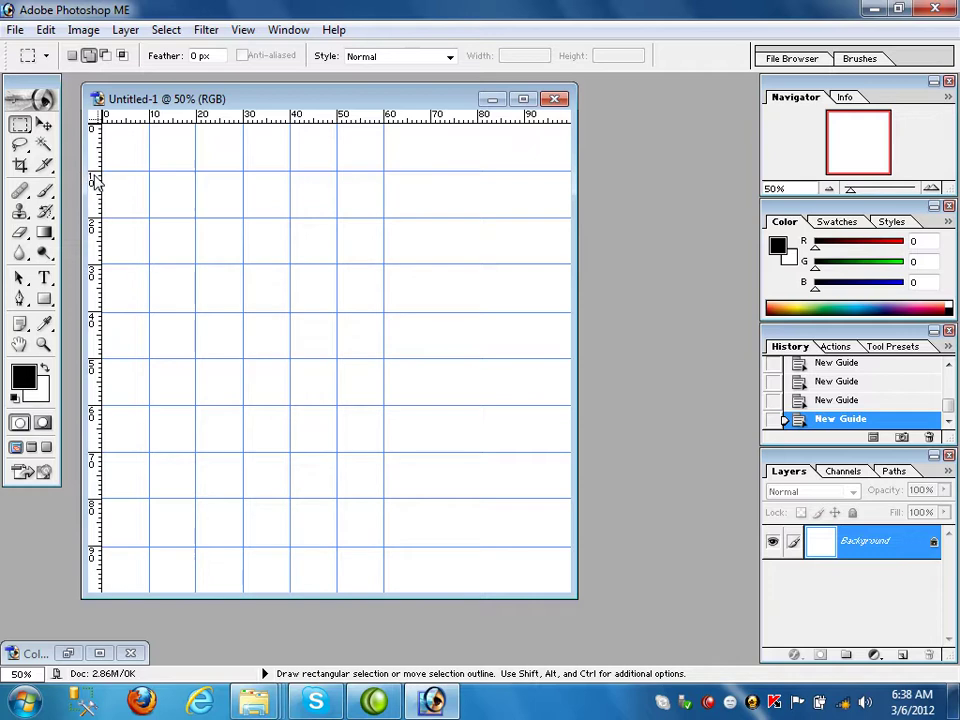
drag(95, 135, 431, 197)
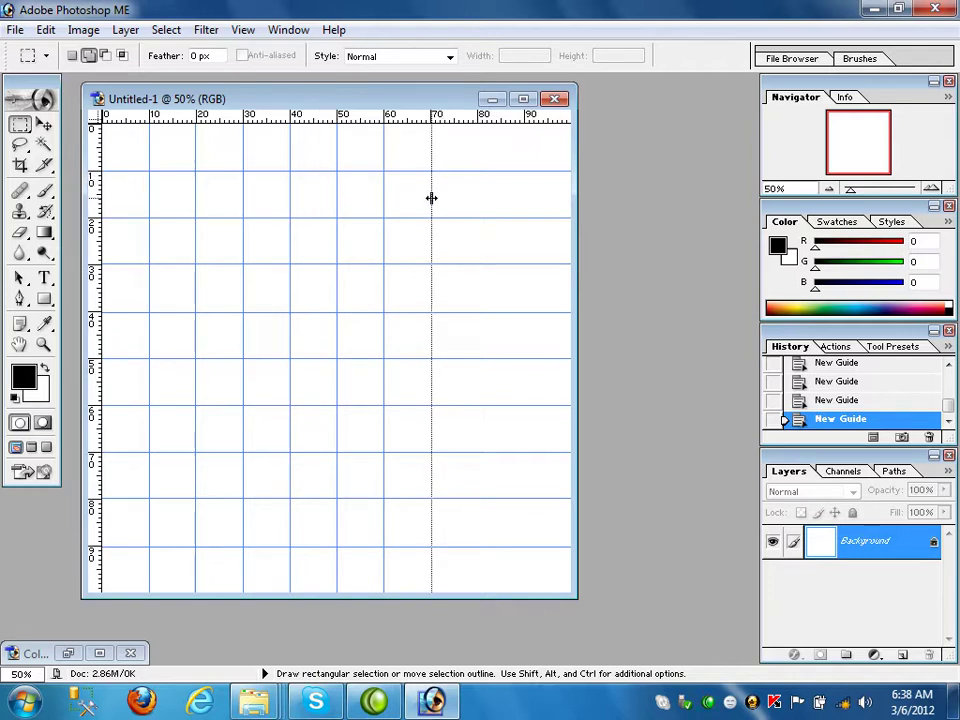
drag(92, 184, 478, 210)
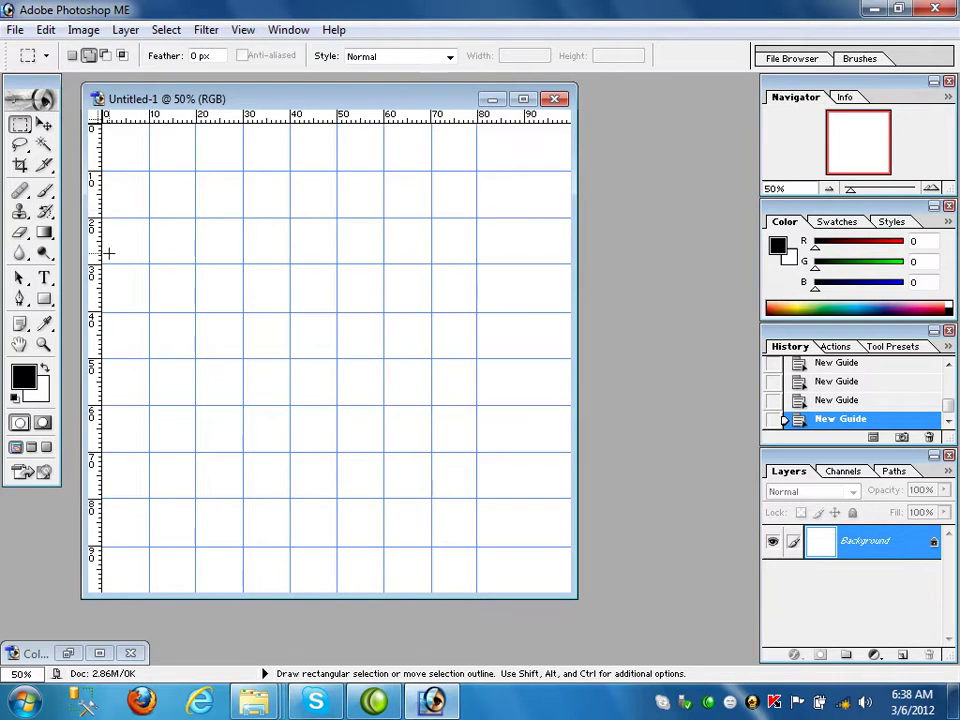
drag(95, 255, 524, 260)
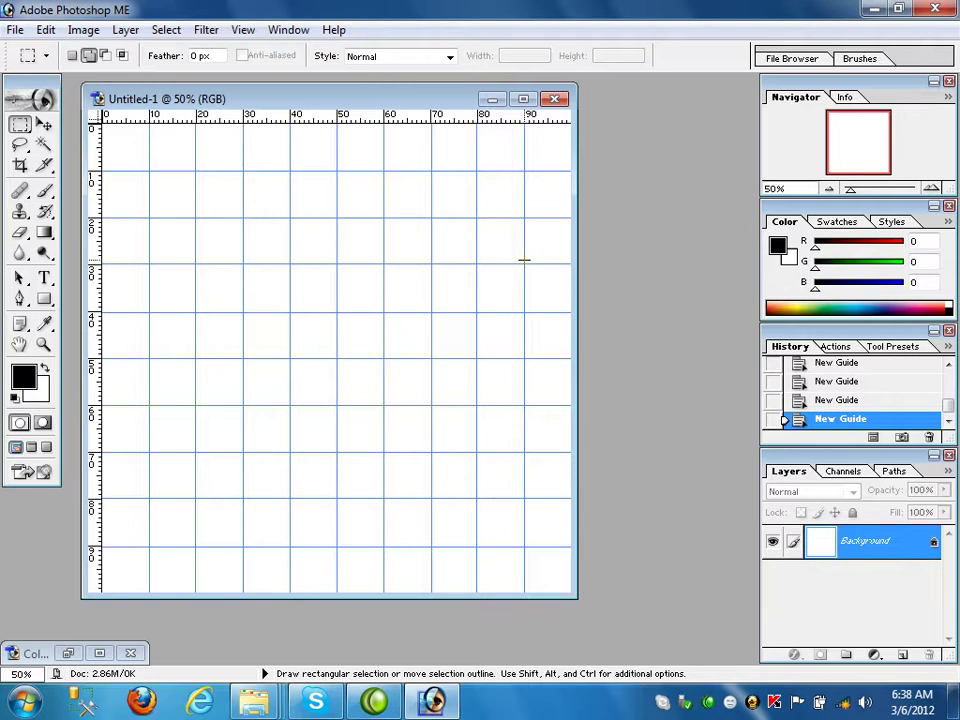
Step: Select a single-pixel row along each of the nine horizontal guides, combining them into one selection
click(26, 128)
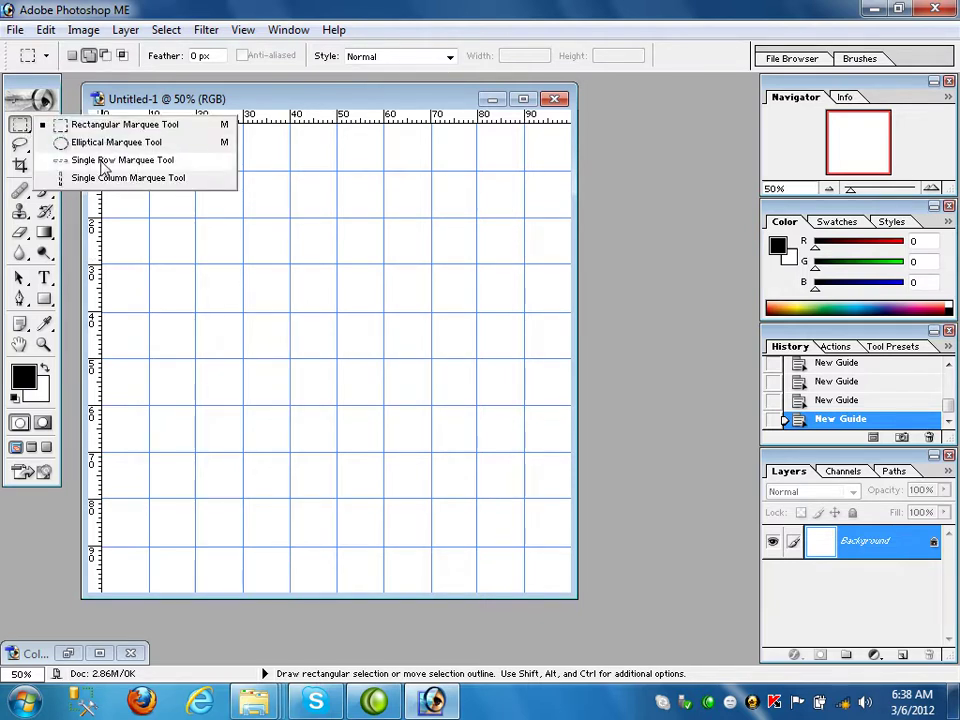
click(101, 162)
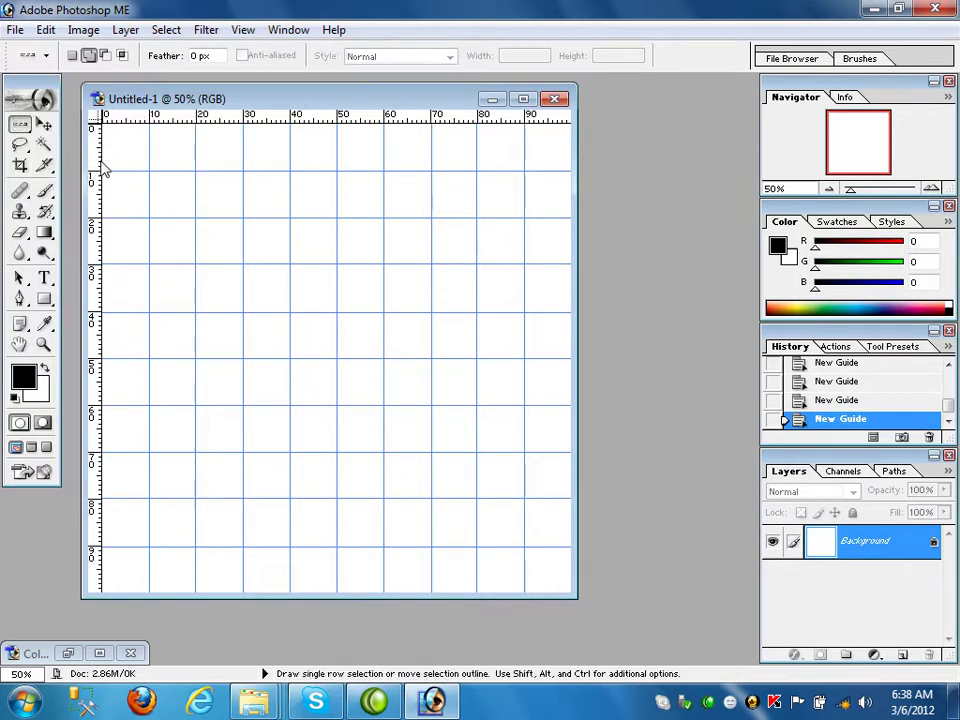
click(123, 171)
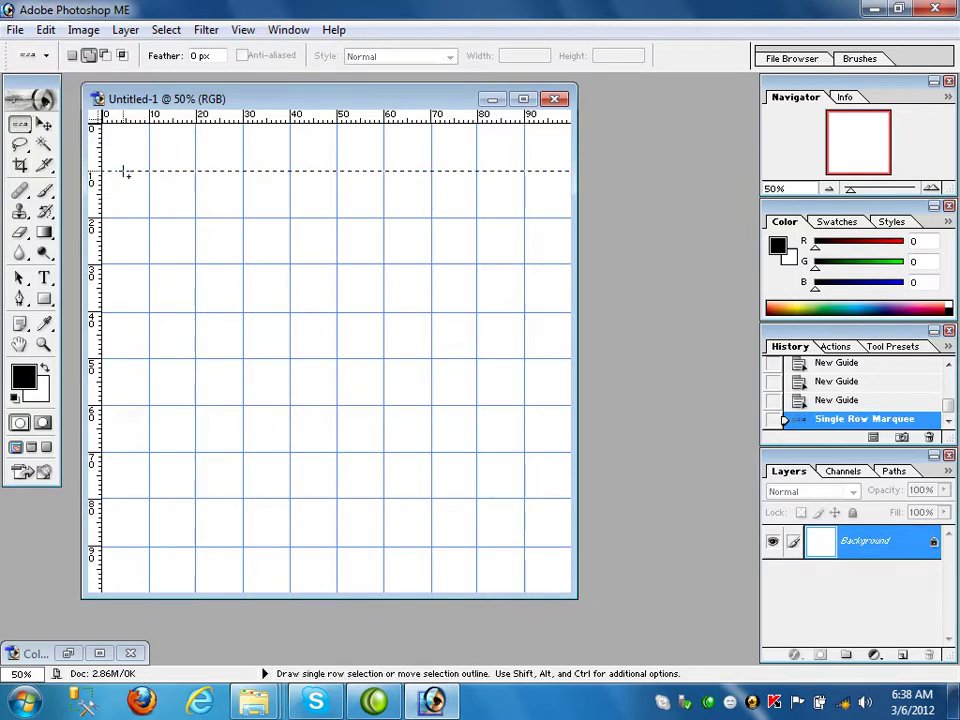
key(shift)
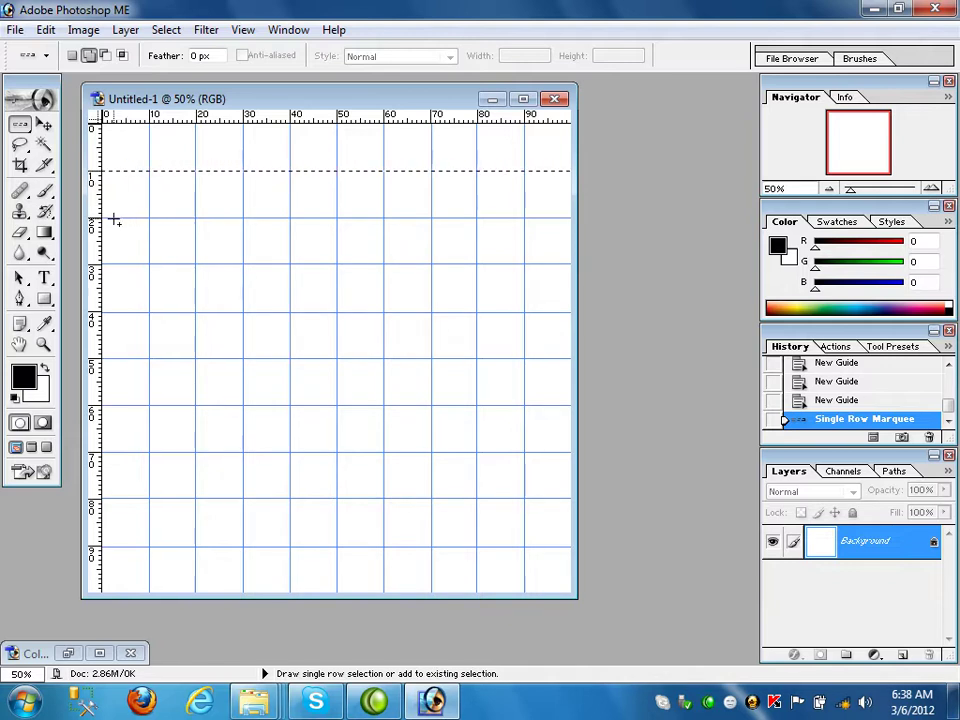
shift+click(116, 217)
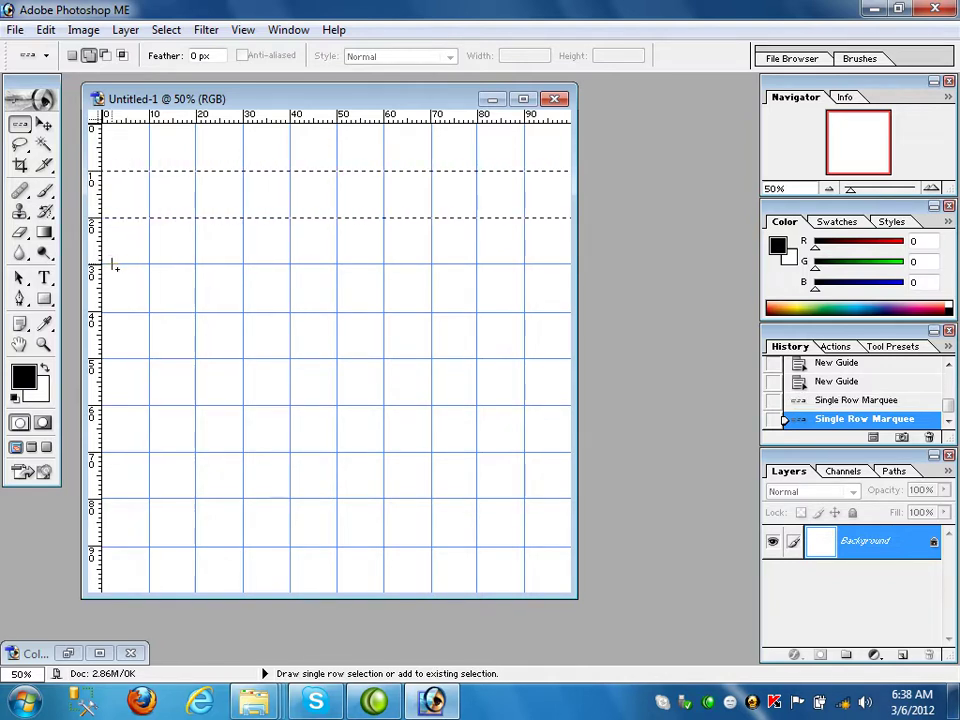
shift+click(112, 265)
shift+click(109, 313)
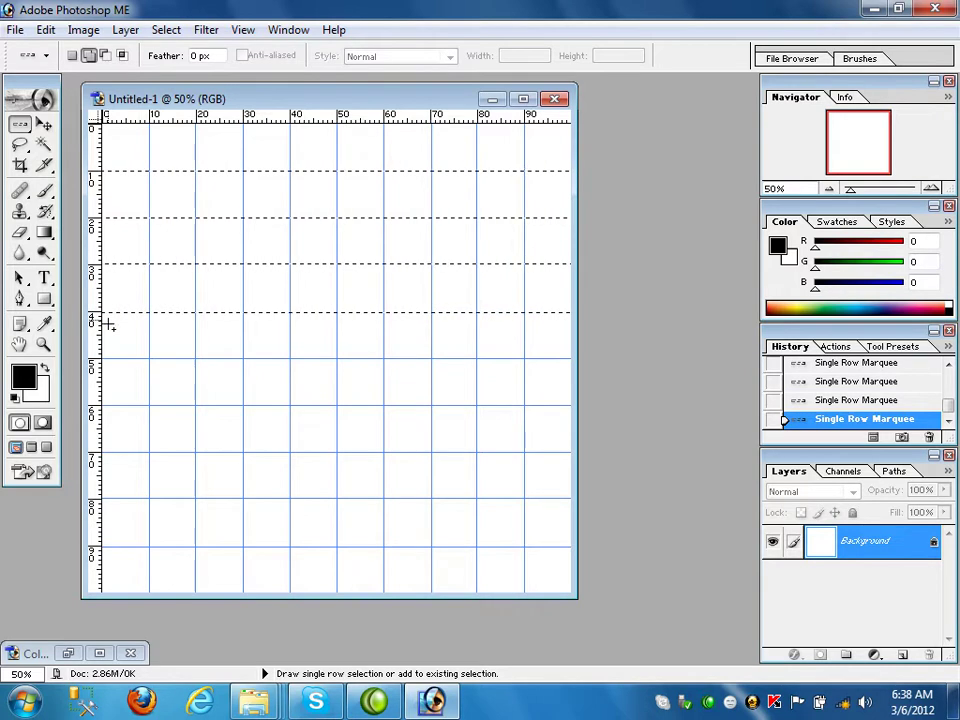
shift+click(109, 358)
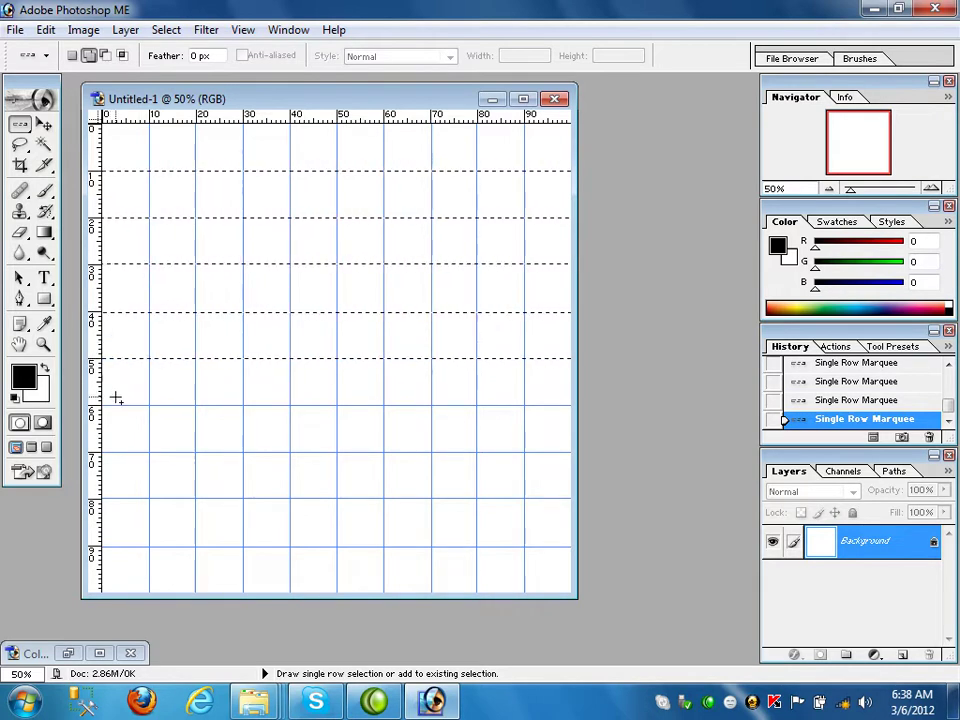
shift+click(117, 406)
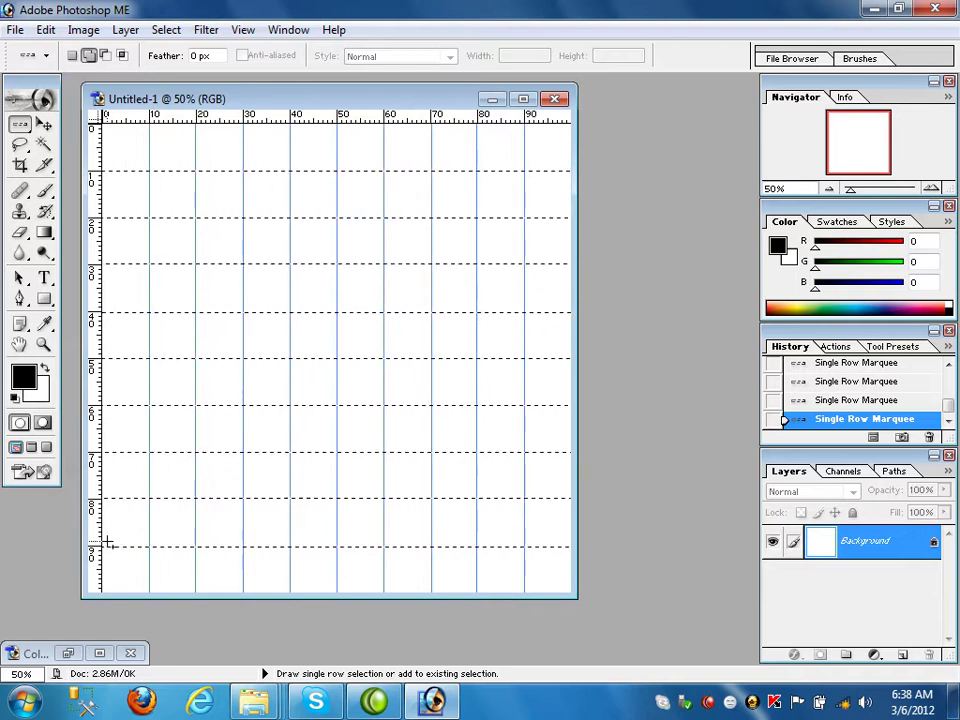
Step: Add a single-pixel column along each of the nine vertical guides to the existing row selection
click(20, 124)
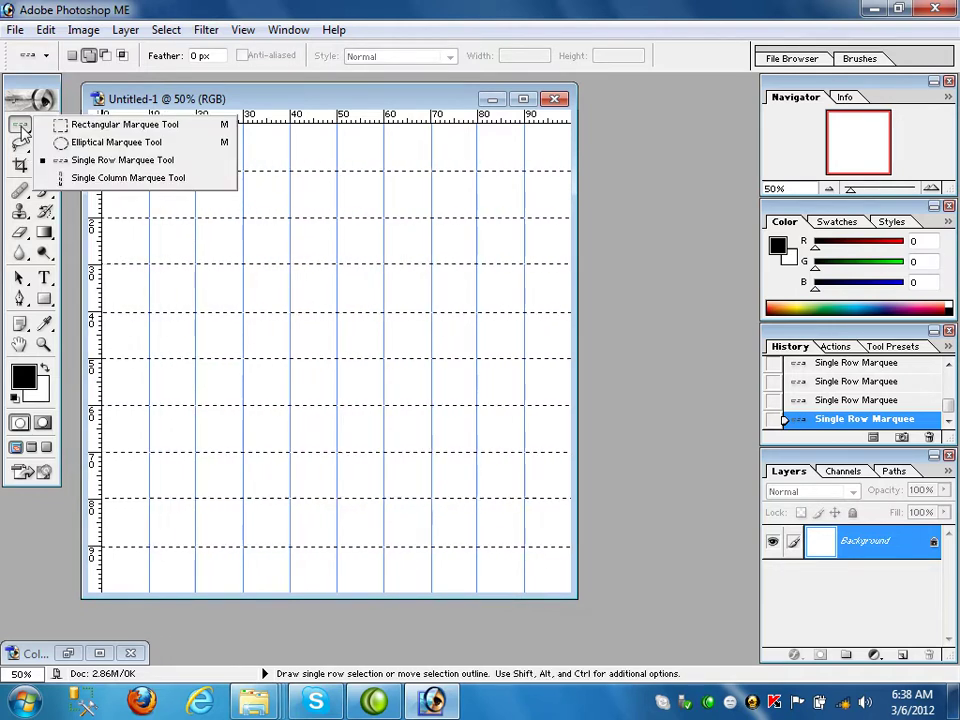
click(118, 179)
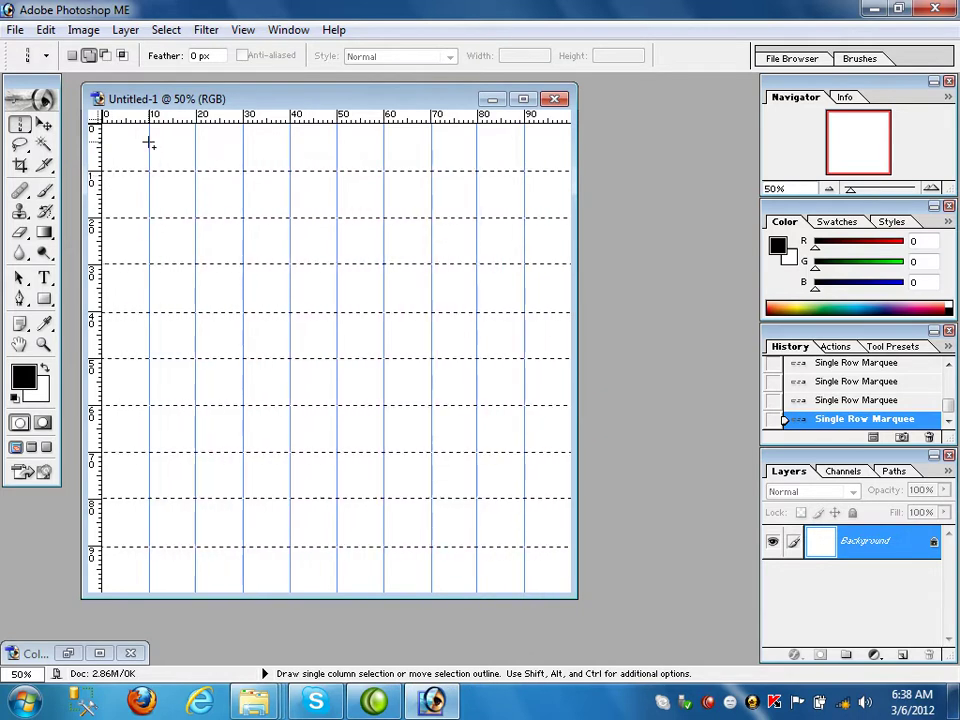
shift+click(149, 143)
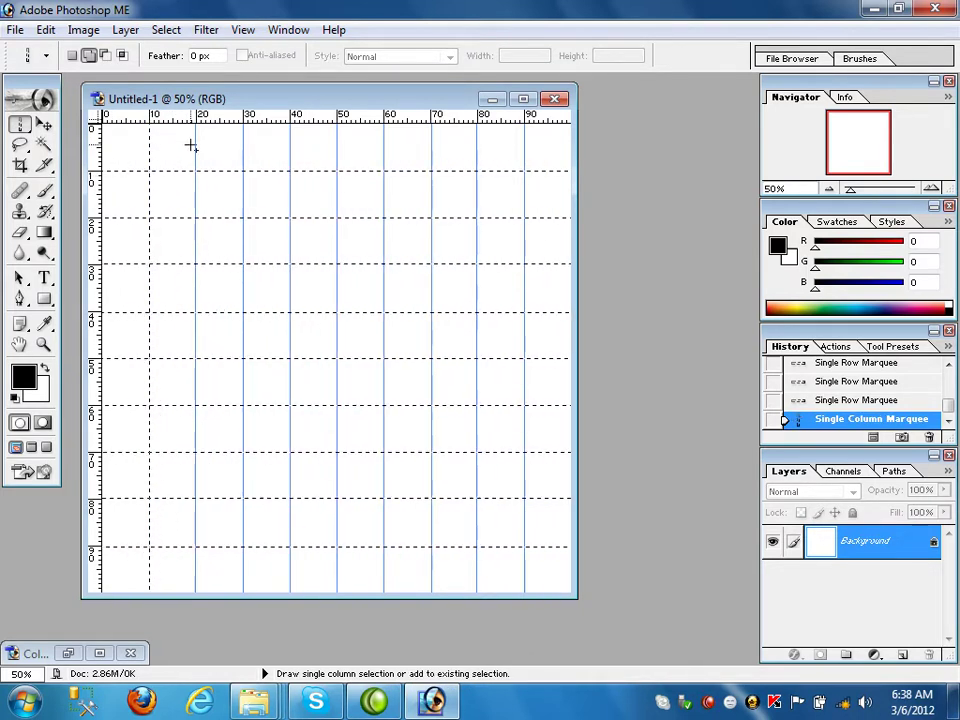
shift+click(197, 145)
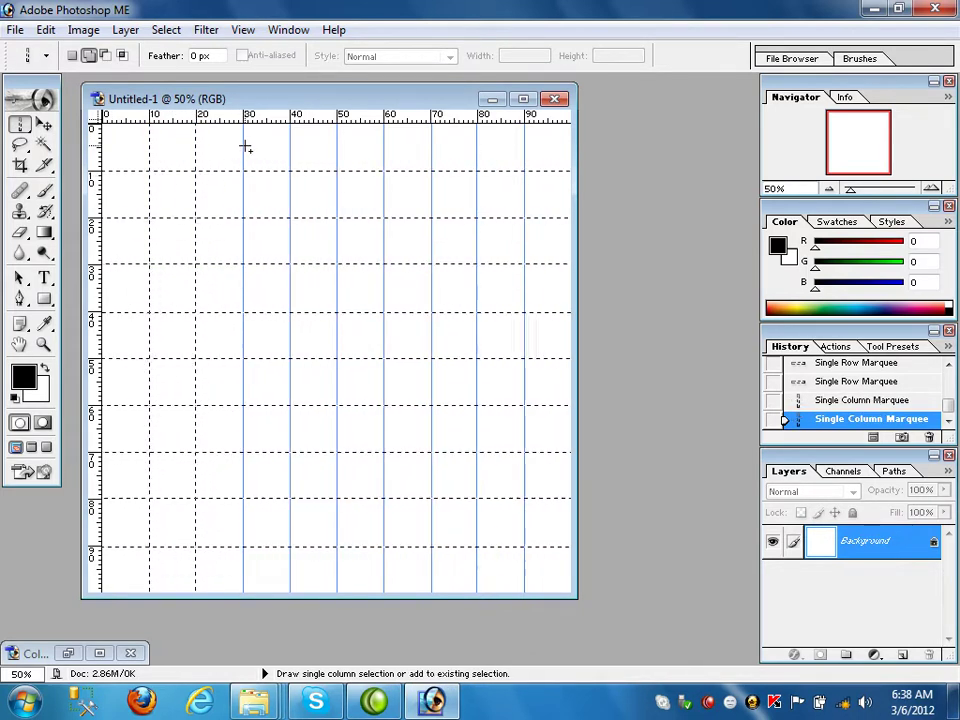
shift+click(243, 148)
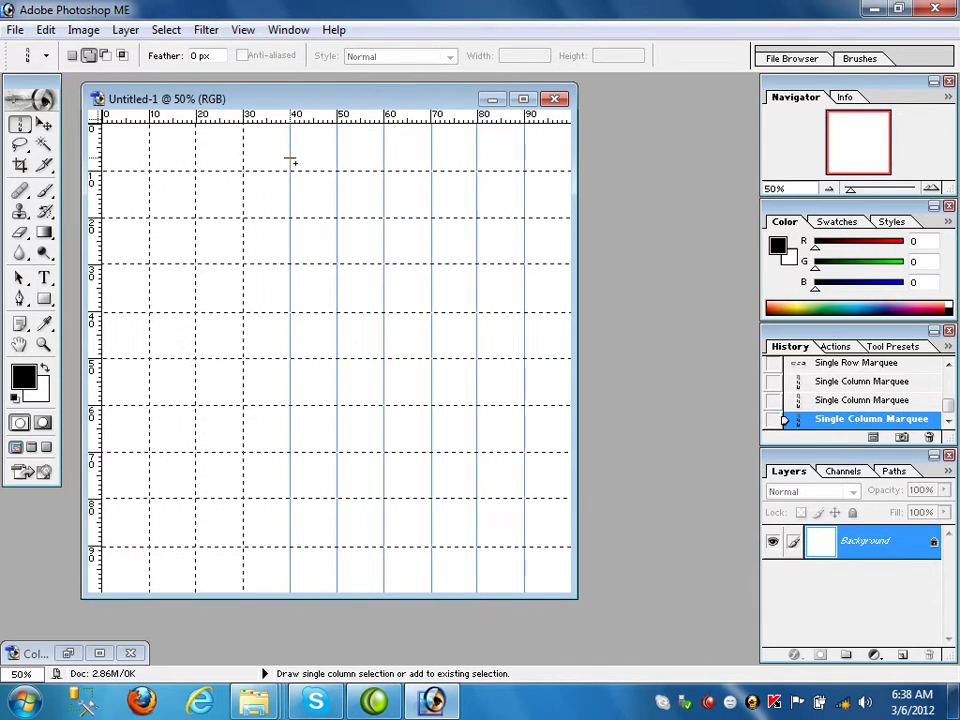
shift+click(290, 160)
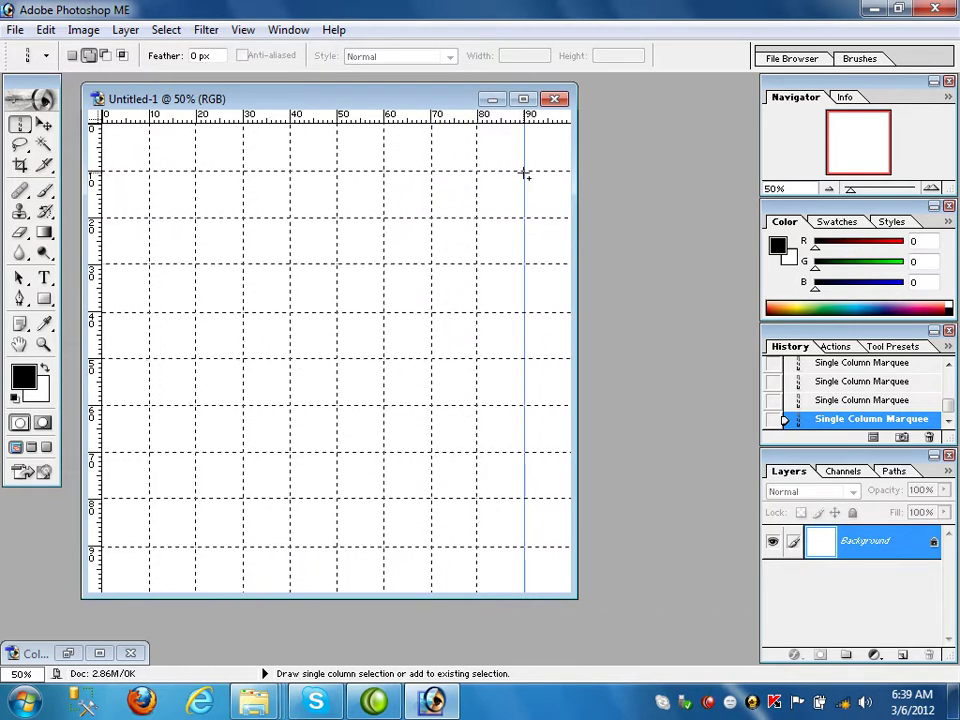
shift+click(524, 174)
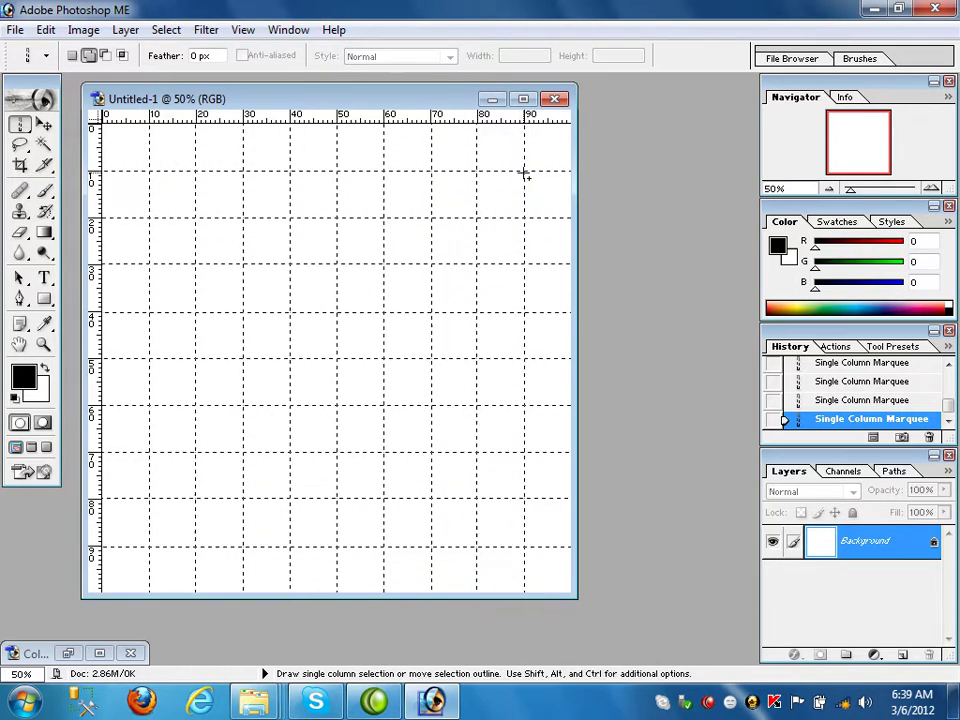
Step: Create a new layer above the background and name it grid
click(901, 655)
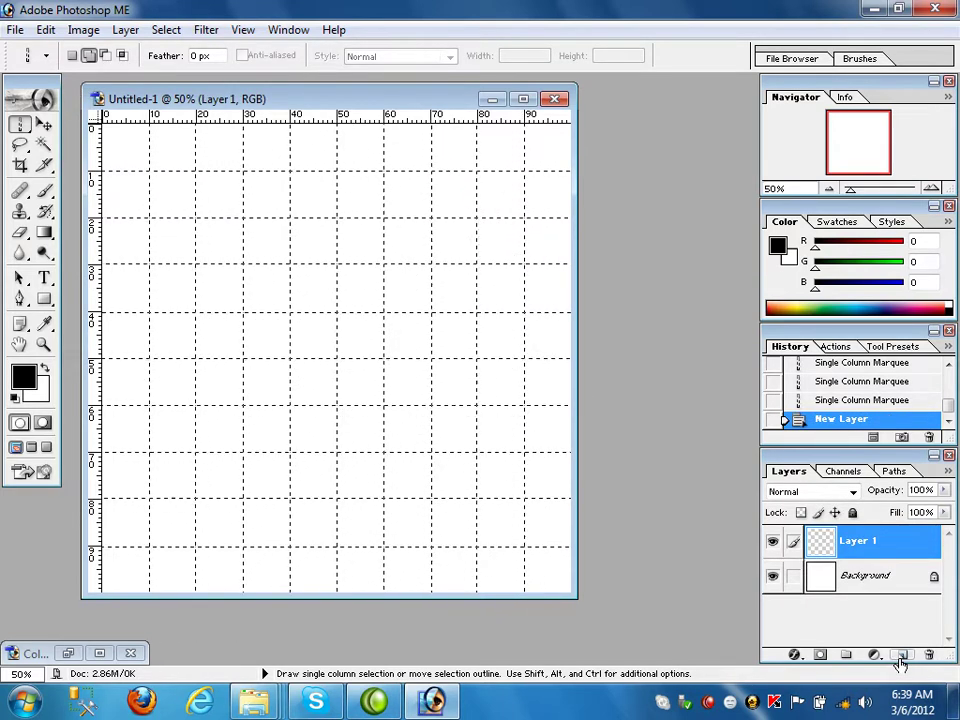
right_click(864, 548)
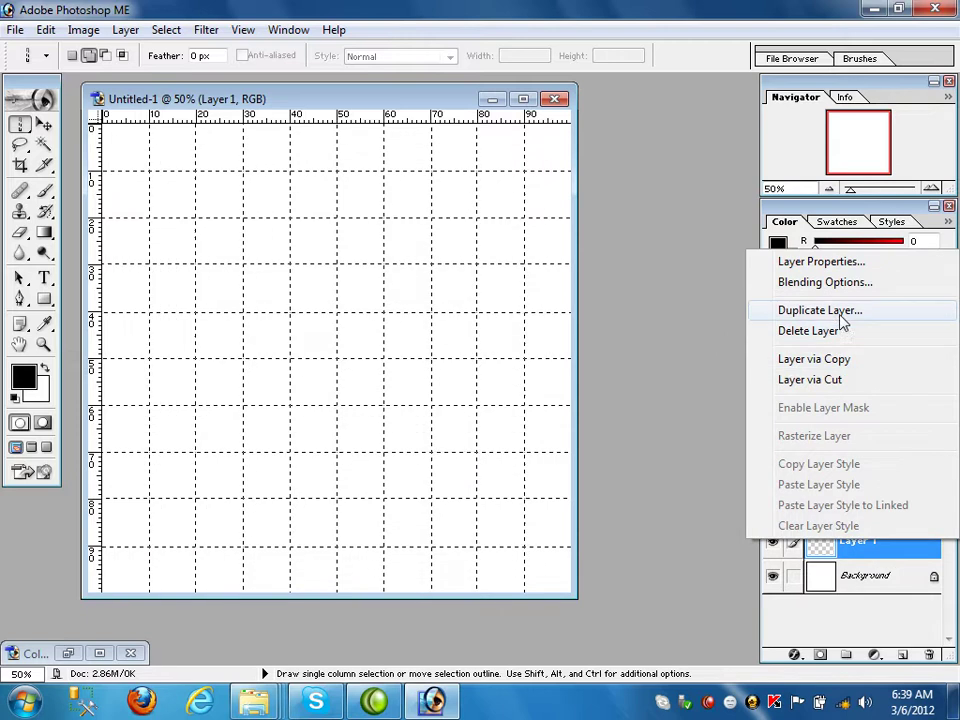
click(850, 266)
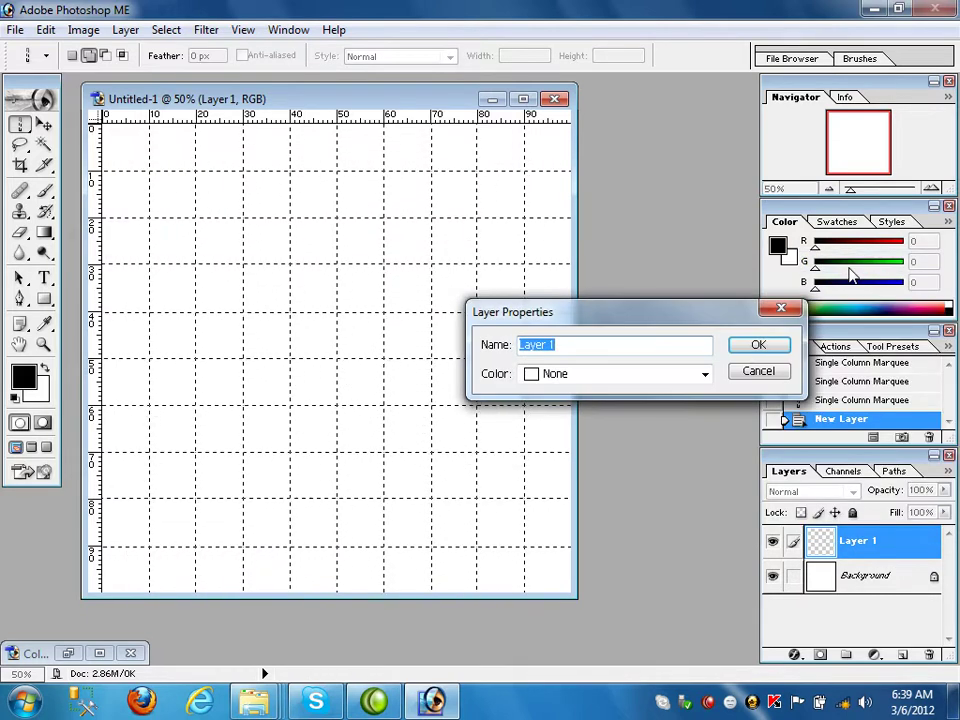
text(grid)
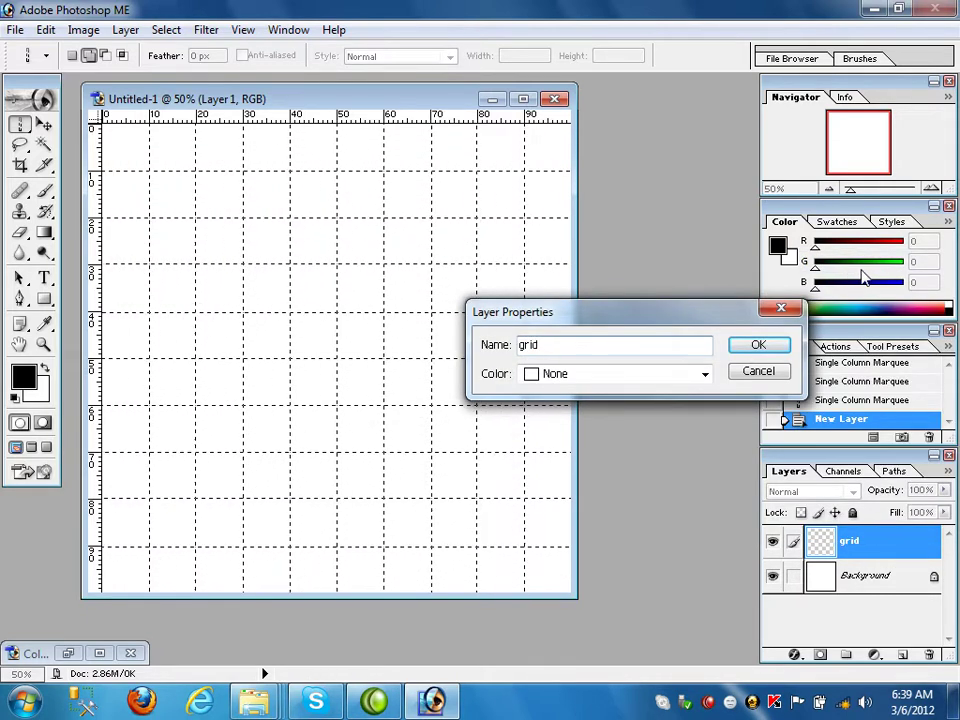
click(740, 345)
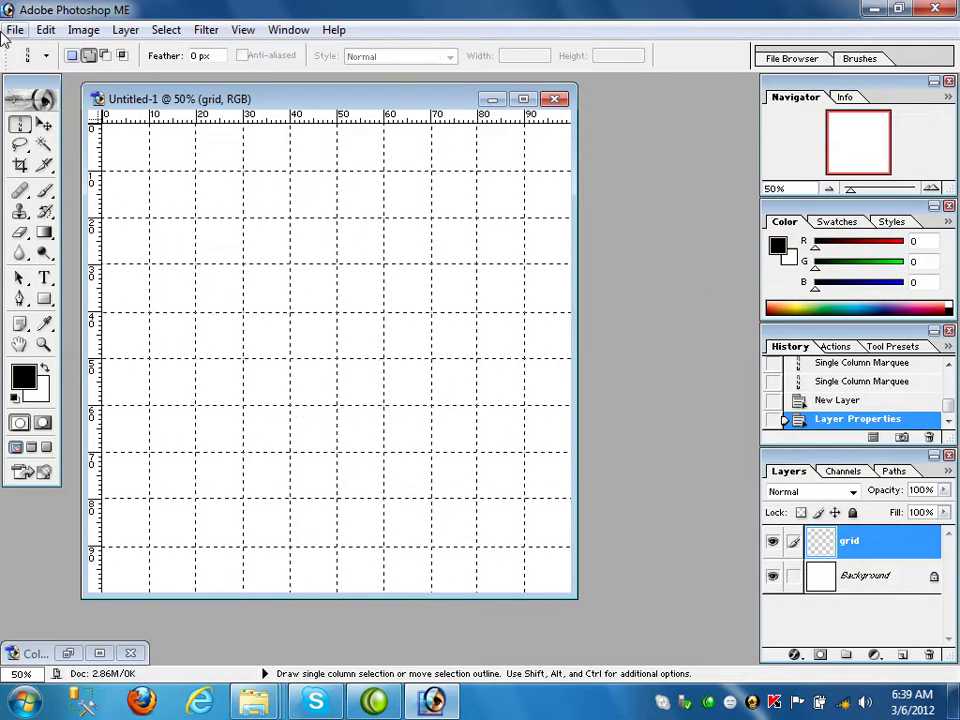
Step: Fill the selected grid lines with black at 100% opacity in Normal mode, then hide the guides and deselect
click(46, 30)
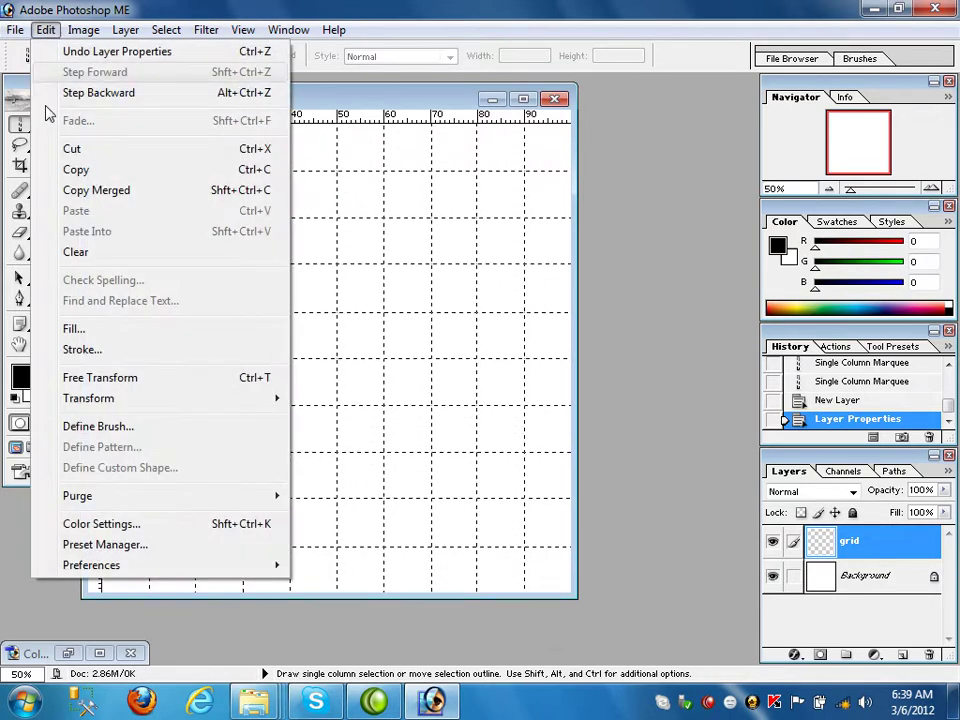
click(101, 333)
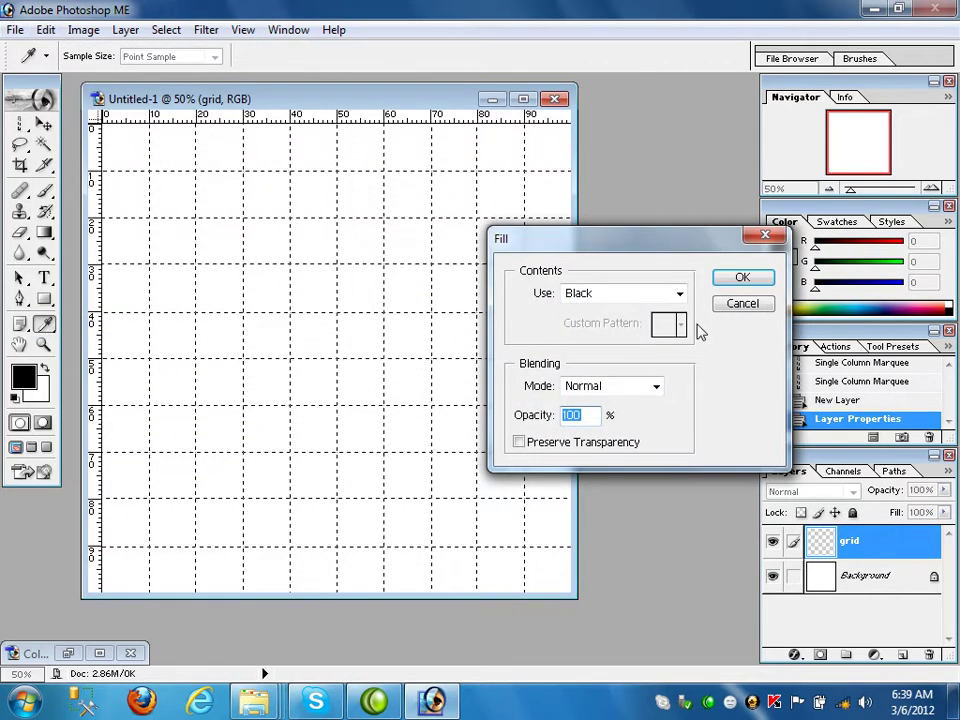
click(741, 277)
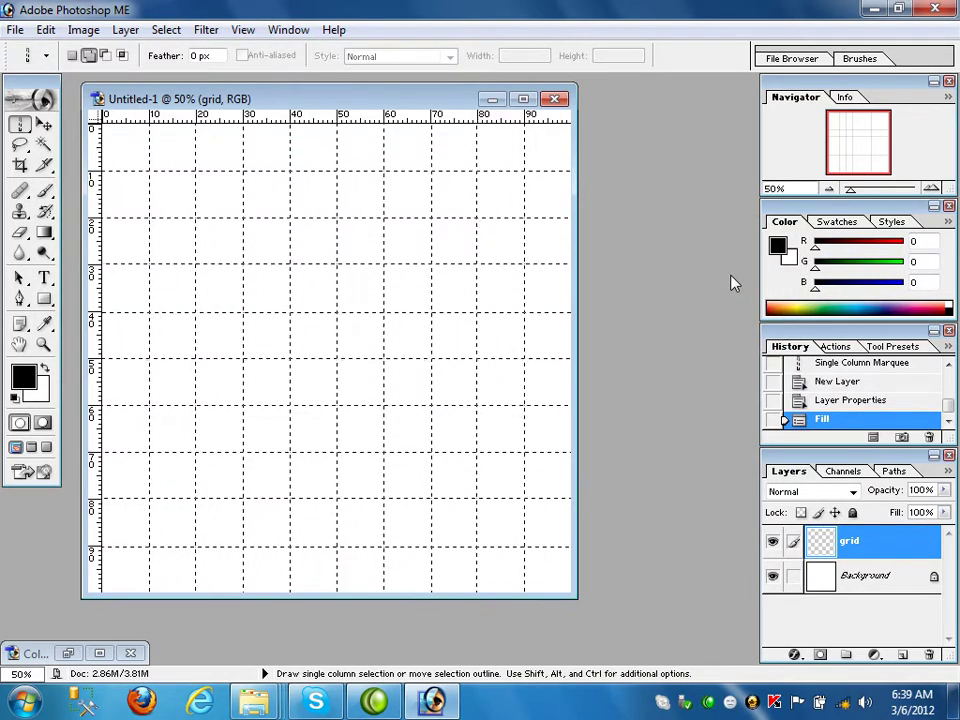
click(242, 29)
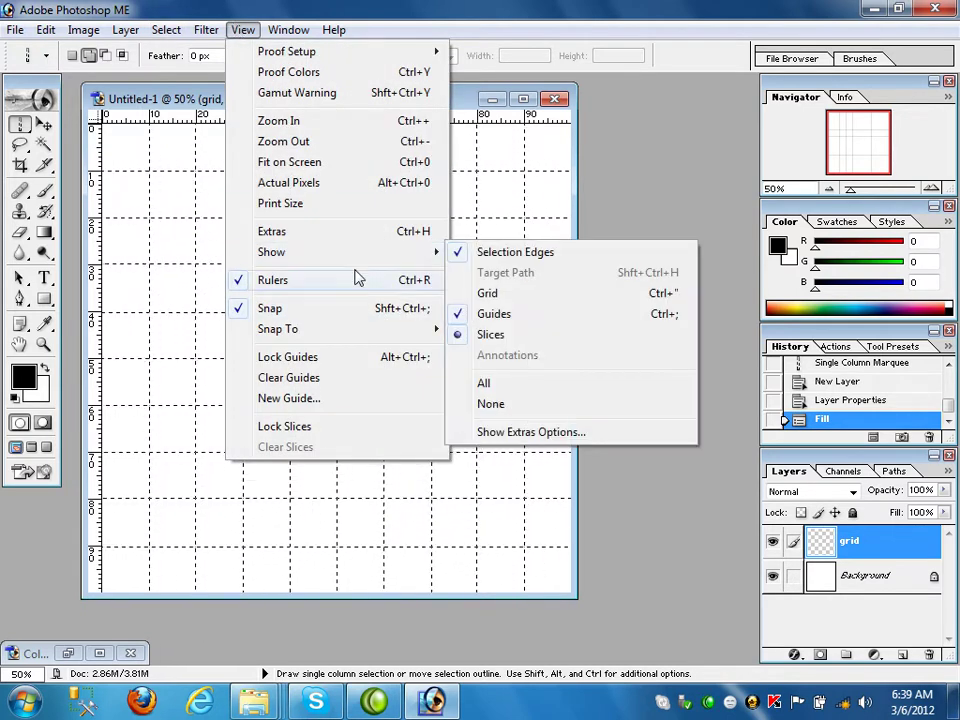
mouse_move(386, 253)
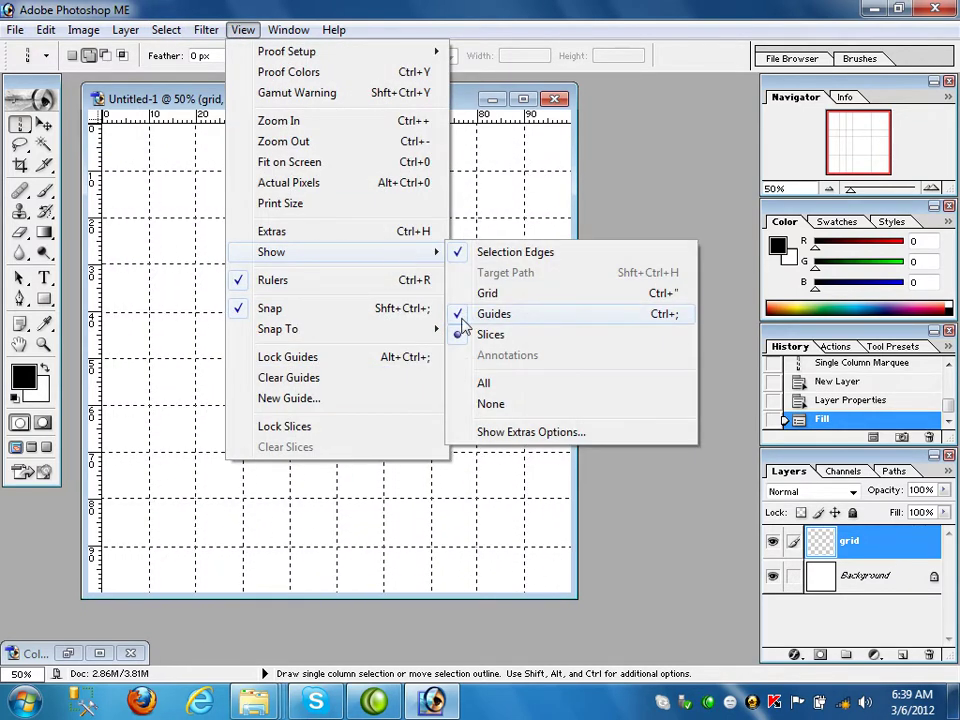
click(457, 318)
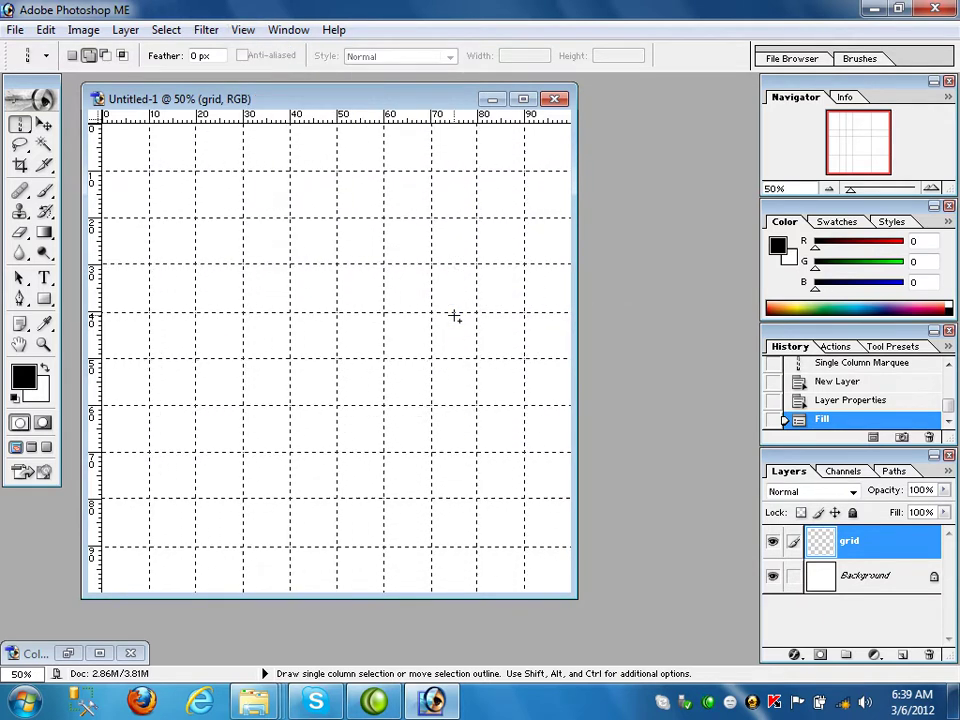
key(ctrl+d)
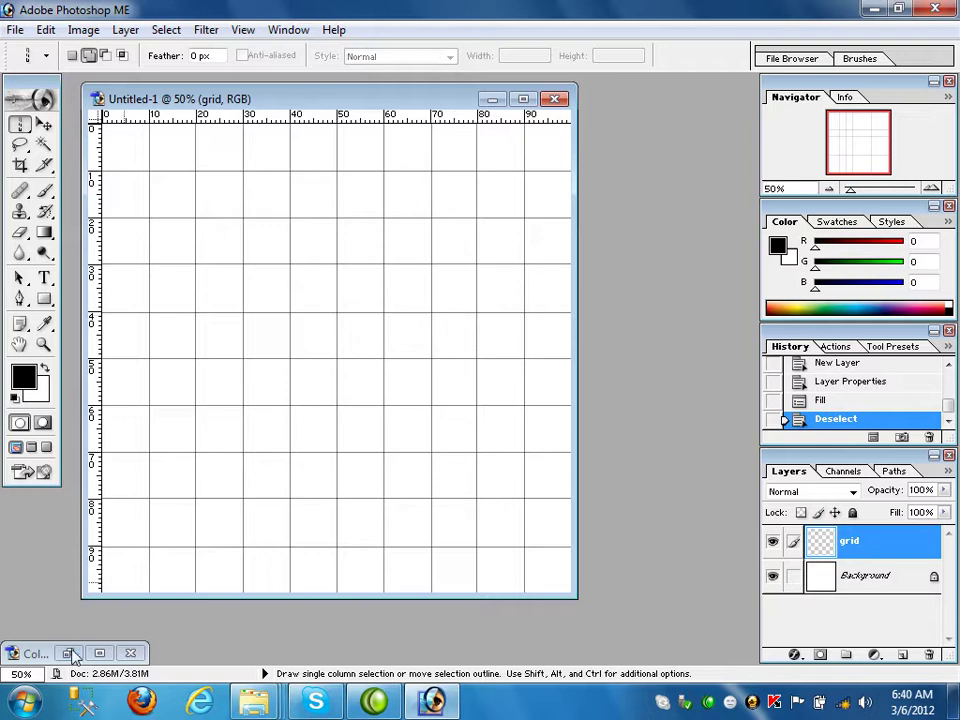
Step: Copy the portrait from Color Grid Design1.jpg into the grid document as a layer between the Background and grid layers
click(68, 653)
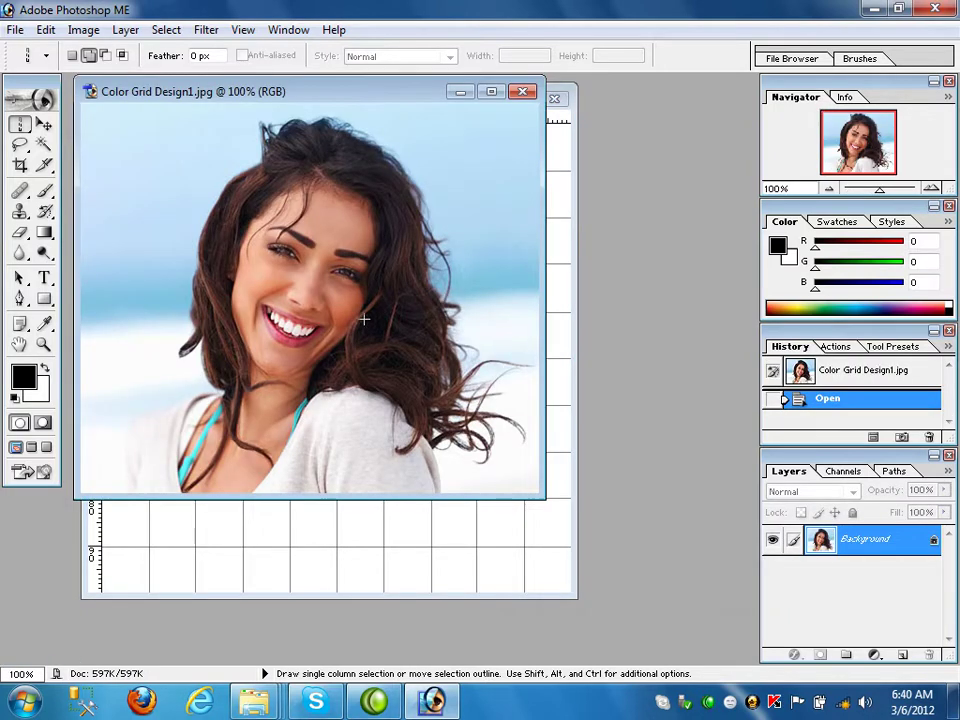
drag(337, 92, 712, 131)
click(300, 100)
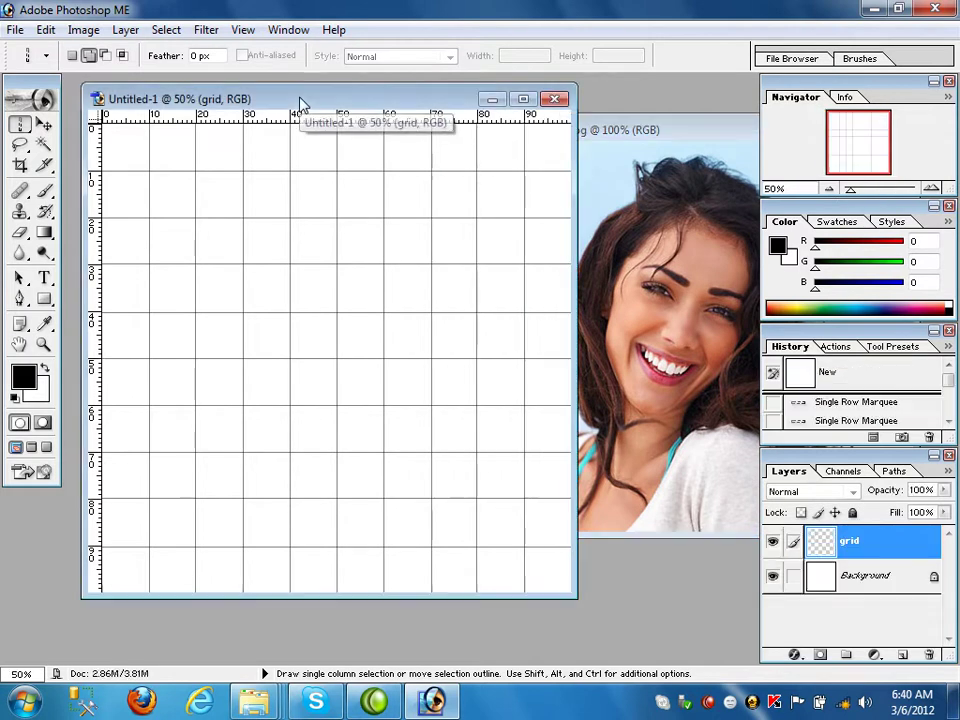
click(840, 580)
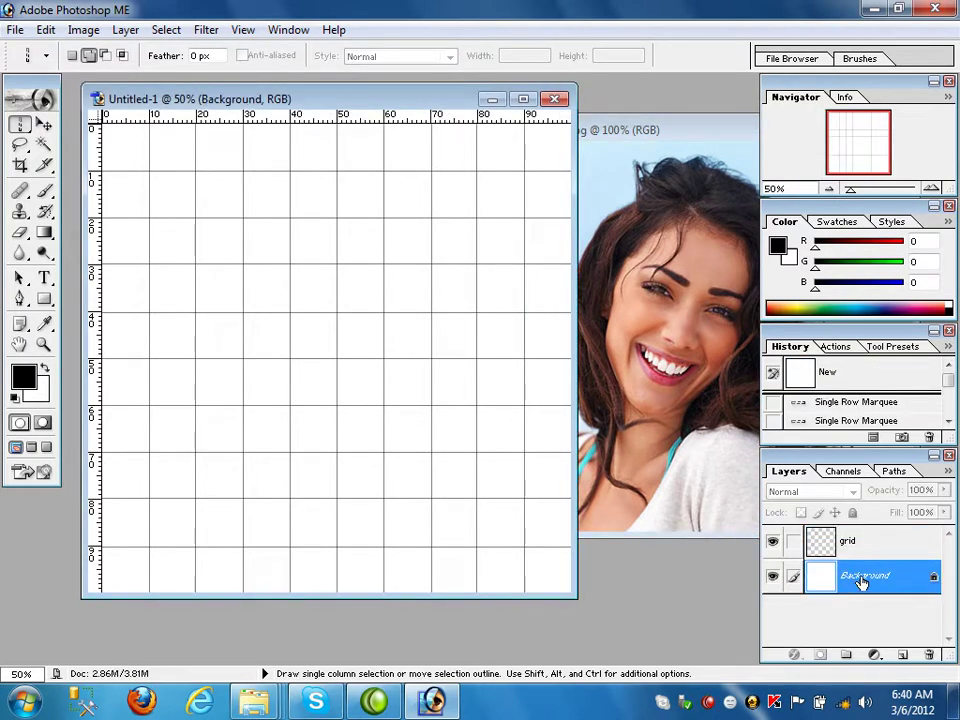
click(675, 328)
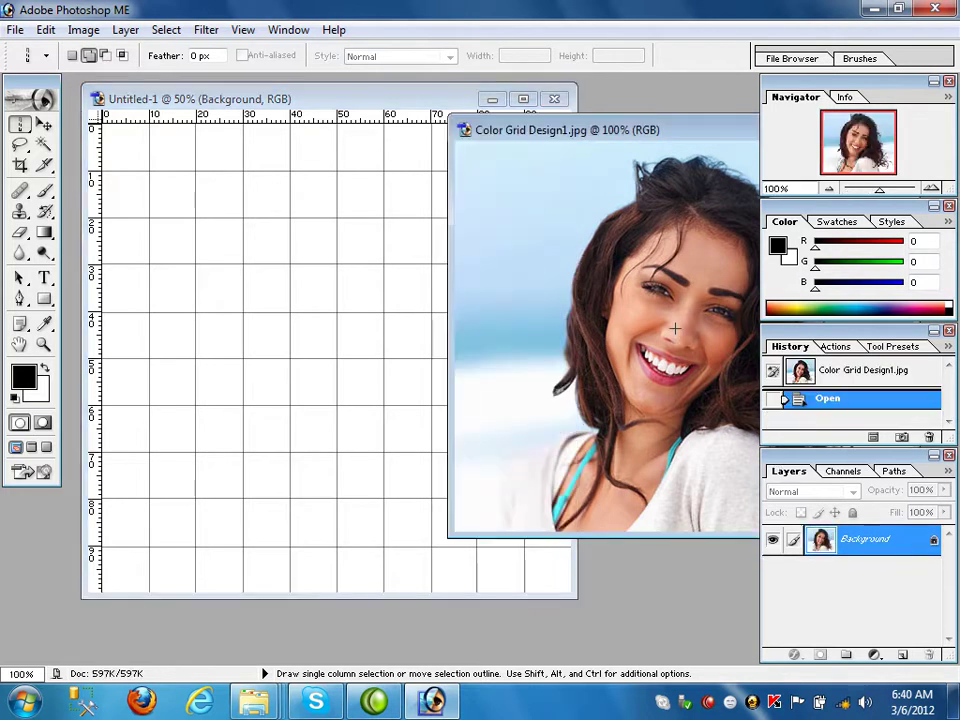
click(44, 124)
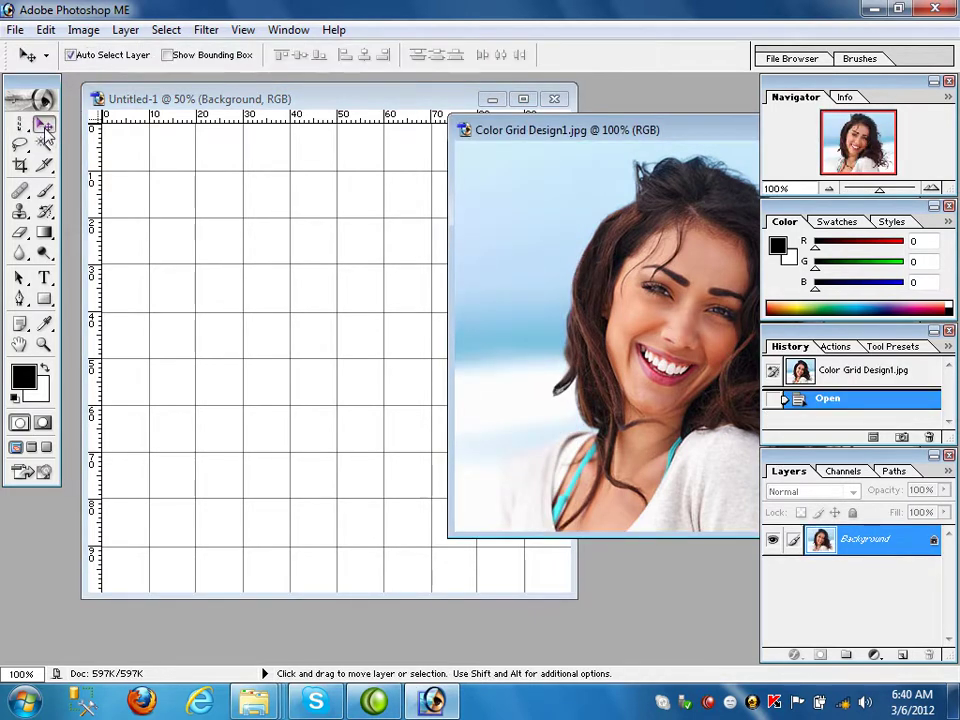
drag(617, 240, 296, 268)
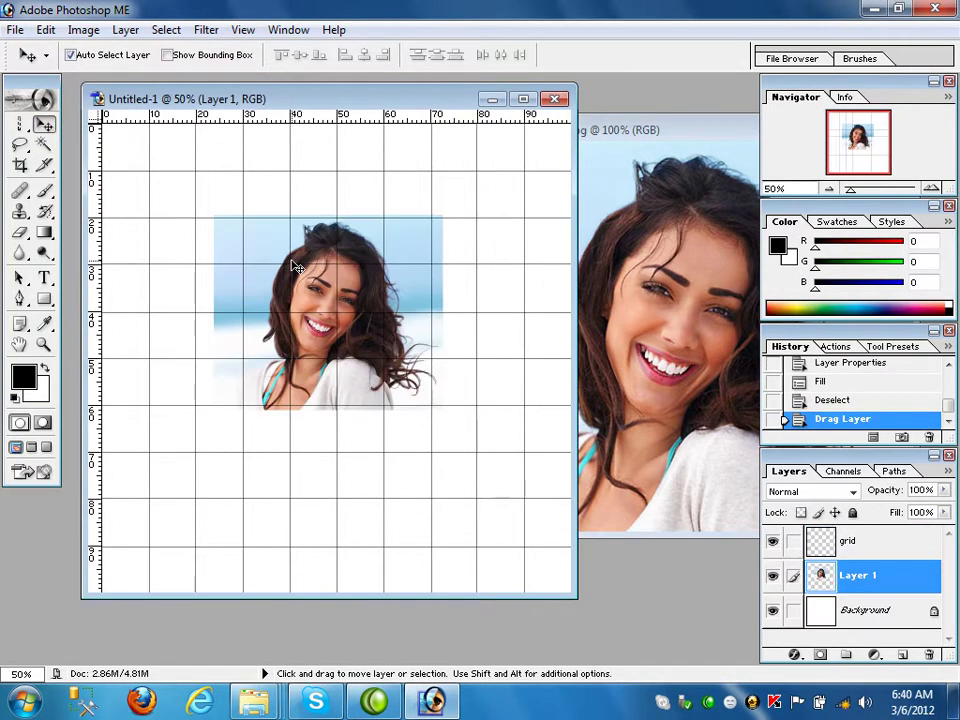
Step: Close the original Color Grid Design1.jpg photo document
click(690, 145)
drag(707, 137, 440, 140)
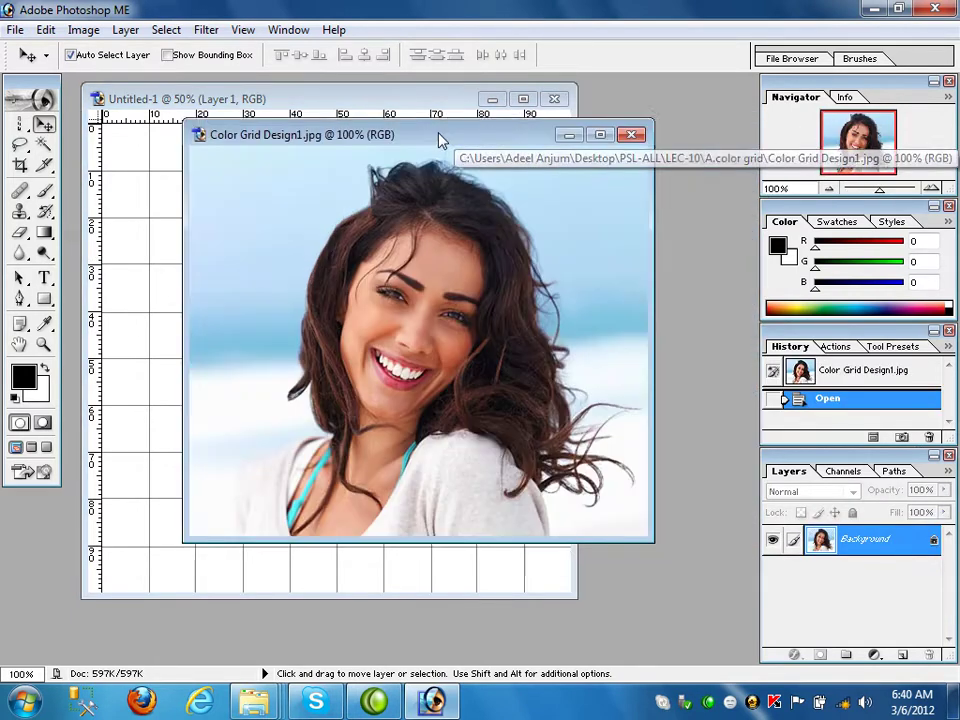
click(631, 134)
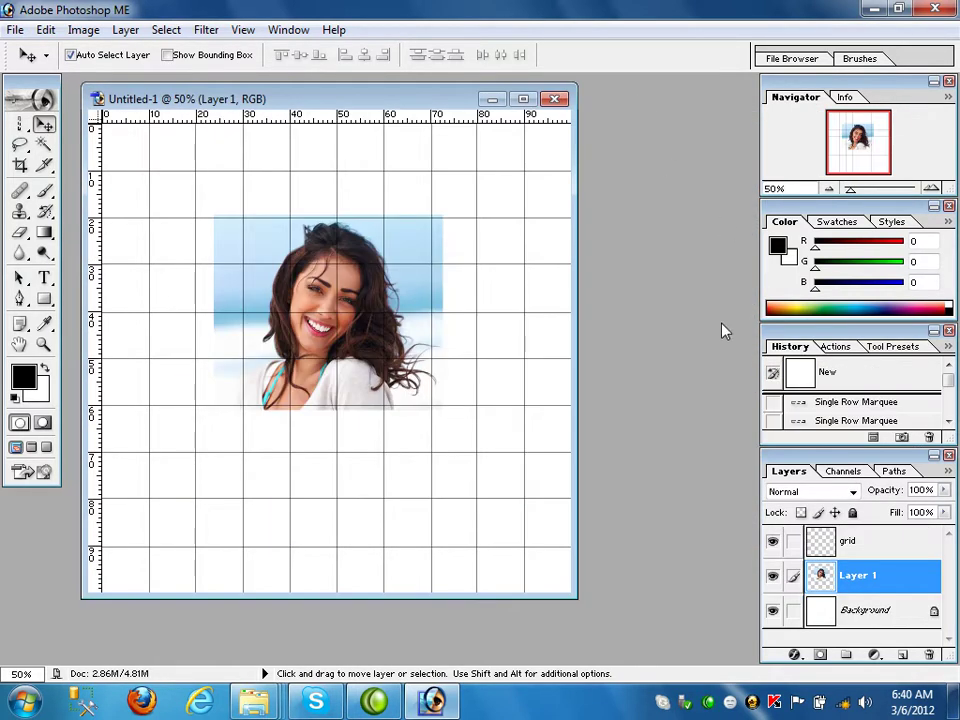
Step: Free Transform the portrait layer to about 204.5% width and 208.4% height, spanning the full canvas width from the top edge
click(430, 101)
key(ctrl+t)
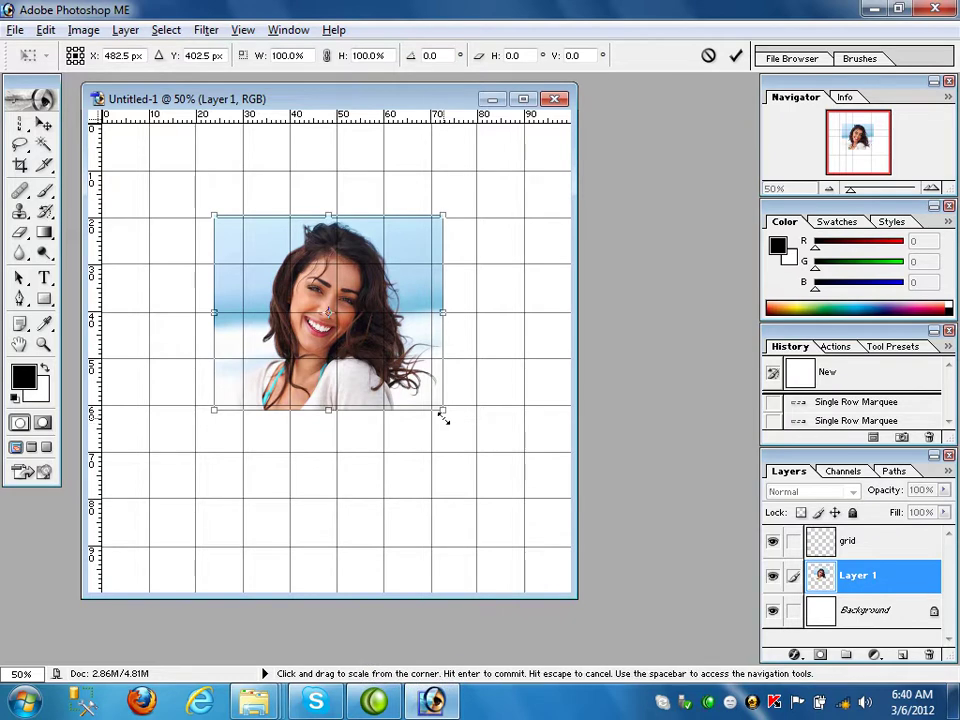
drag(443, 410, 562, 564)
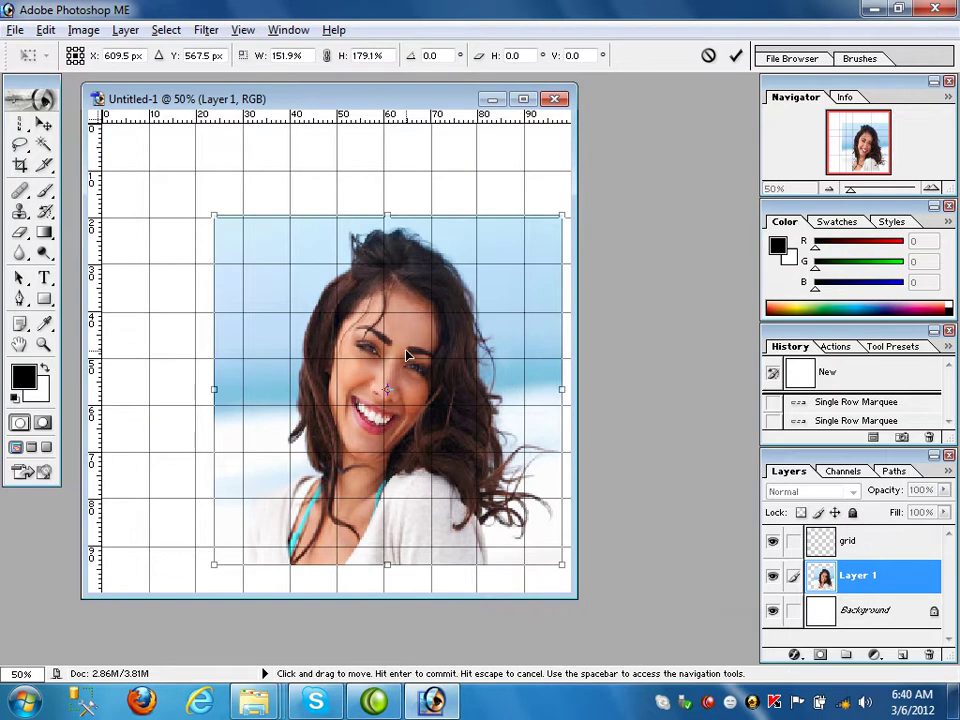
drag(215, 216, 102, 125)
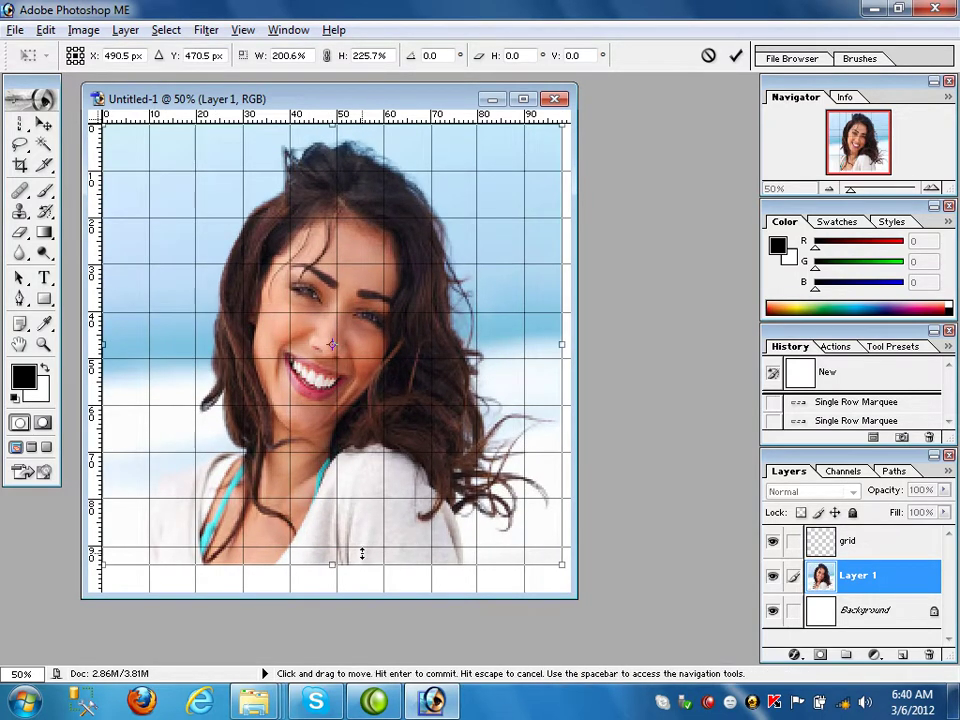
drag(332, 565, 333, 532)
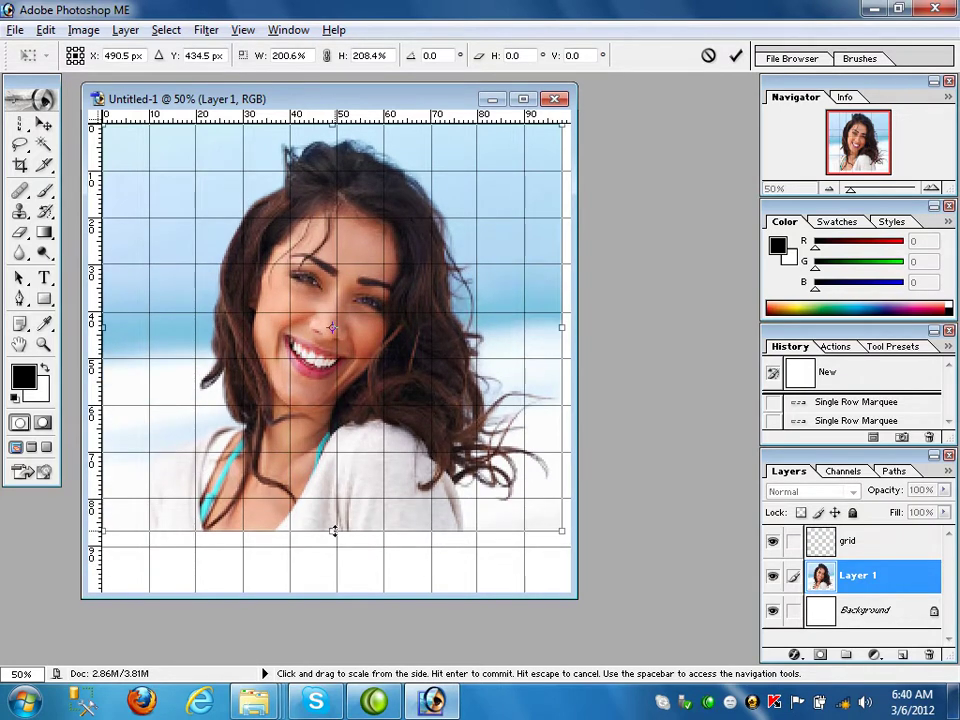
drag(562, 328, 570, 327)
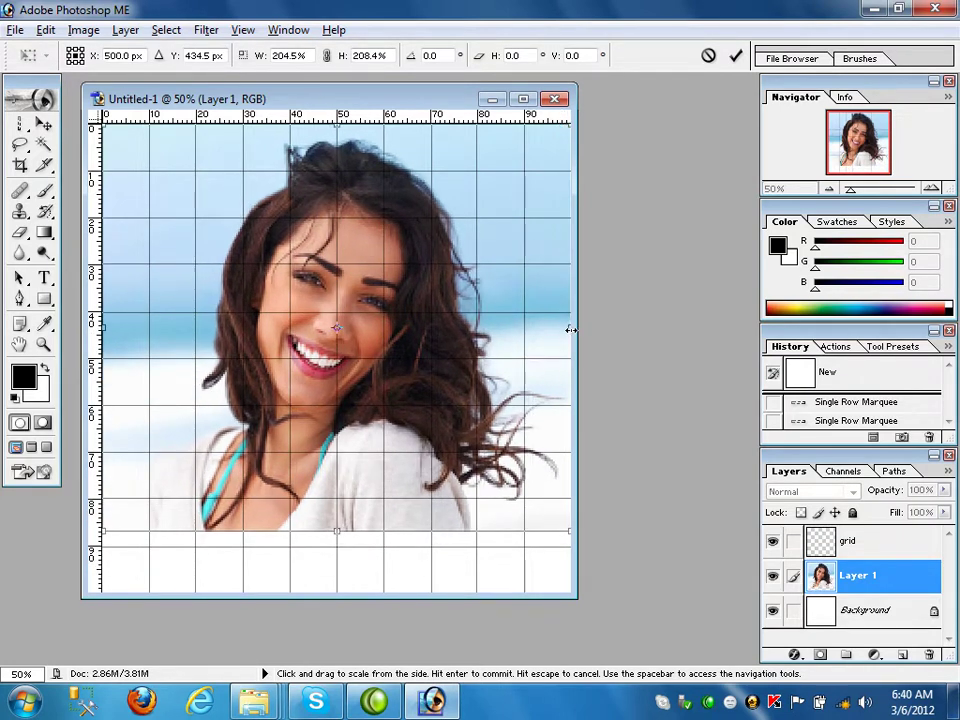
click(524, 98)
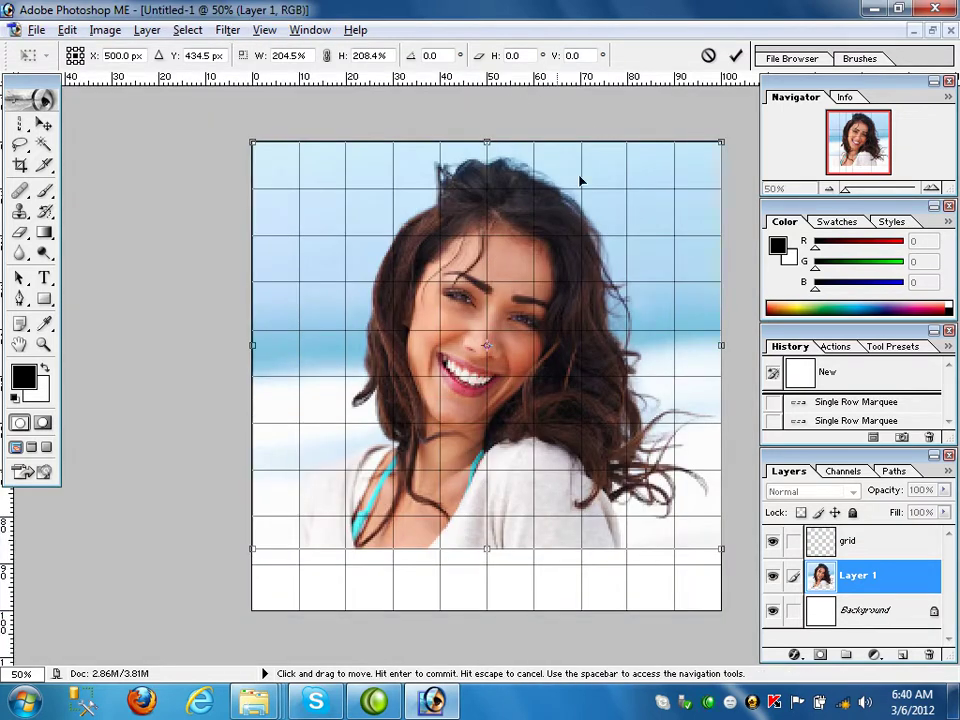
click(735, 57)
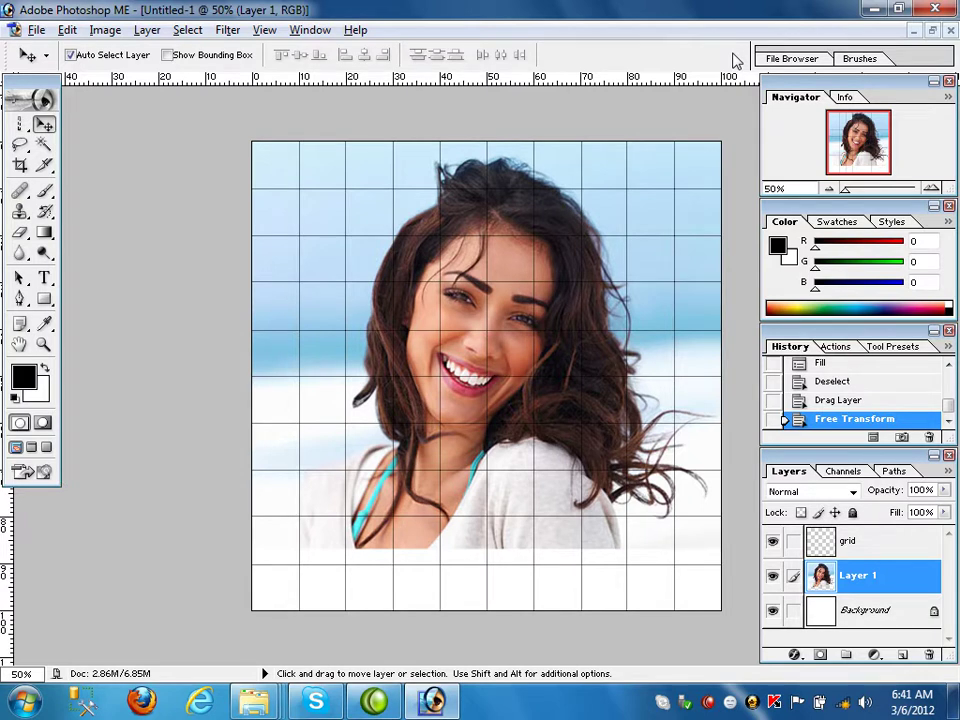
Step: On the grid layer, select all ten cells of the top row with the Magic Wand at tolerance 32, adding each to the selection
click(833, 551)
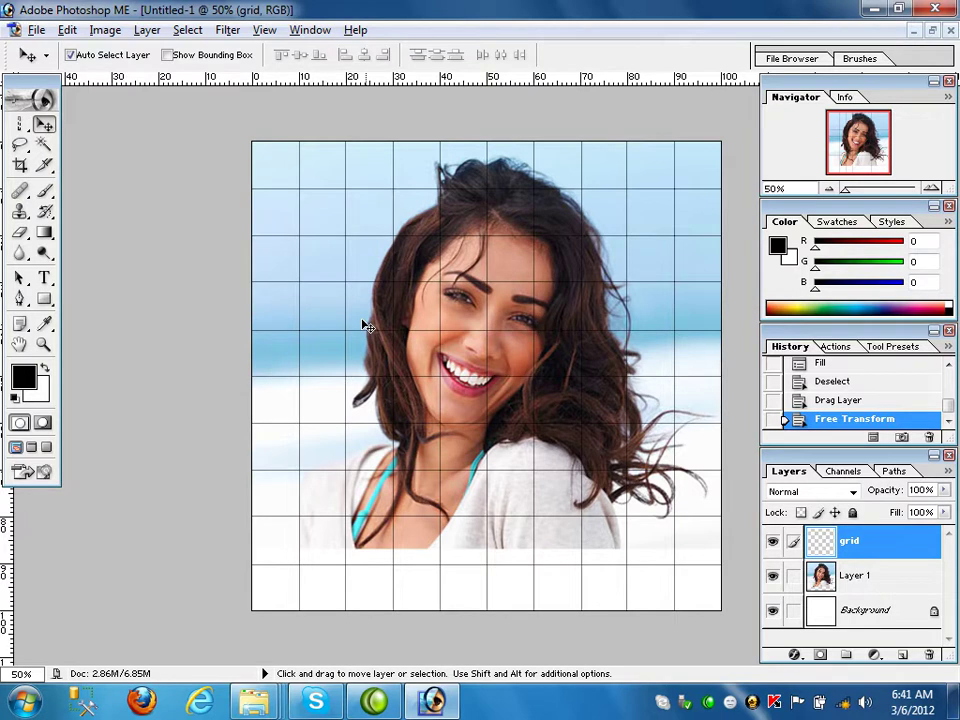
click(45, 145)
click(268, 166)
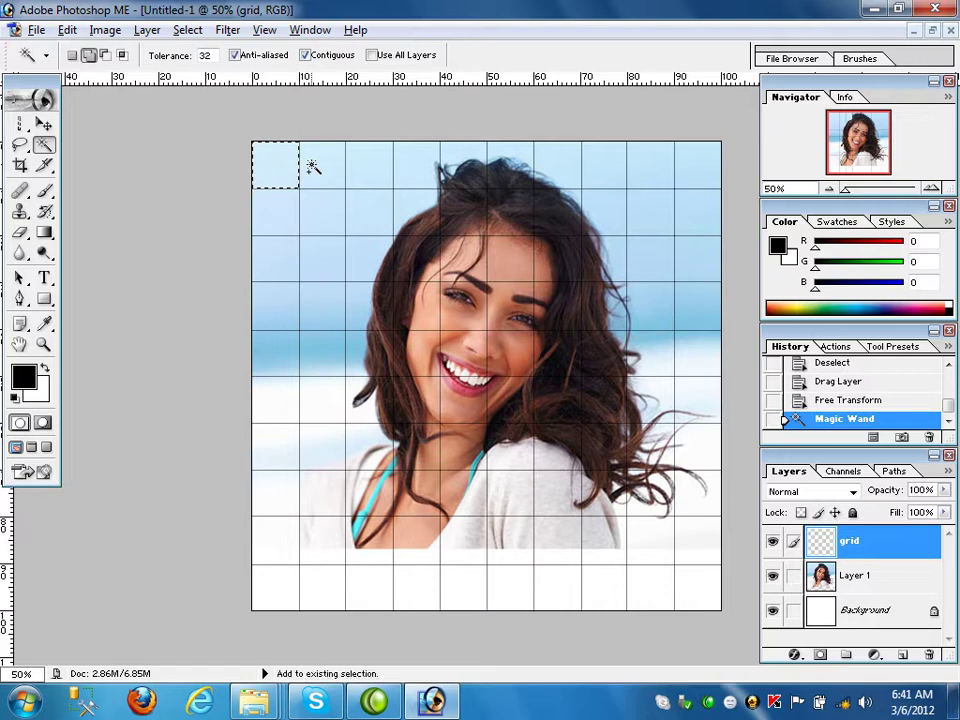
shift+click(312, 166)
click(370, 166)
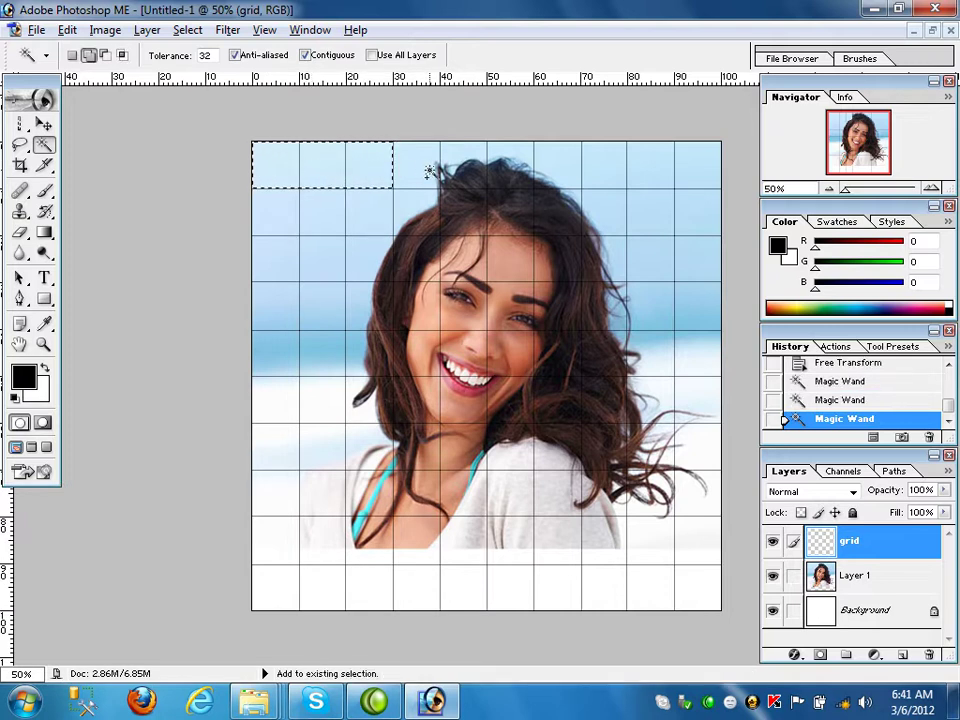
click(416, 167)
click(458, 175)
click(500, 165)
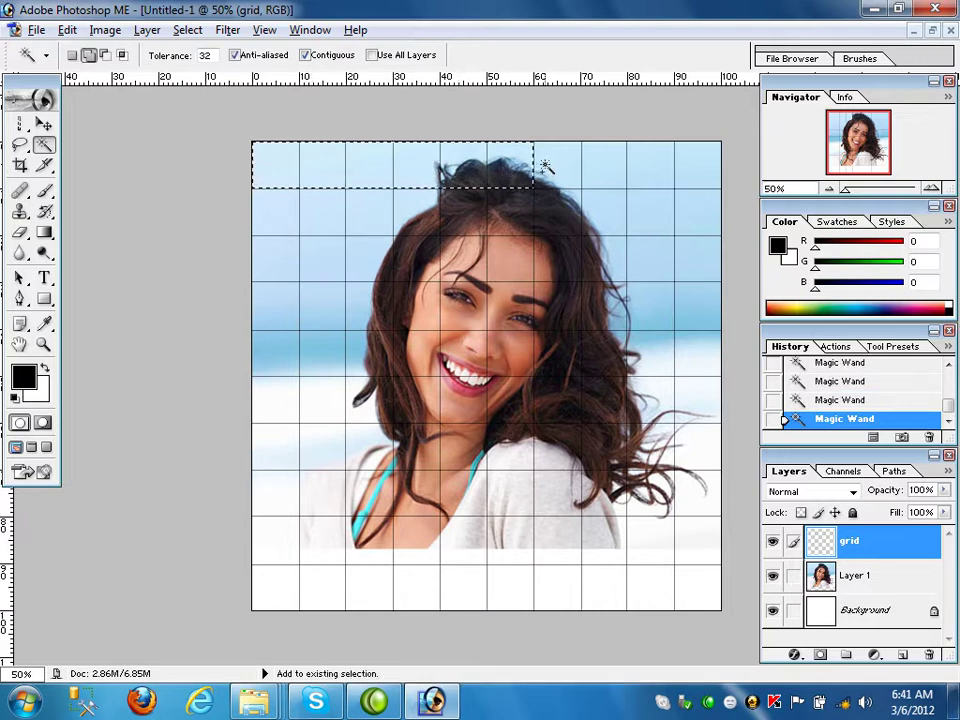
click(560, 165)
click(596, 165)
click(643, 165)
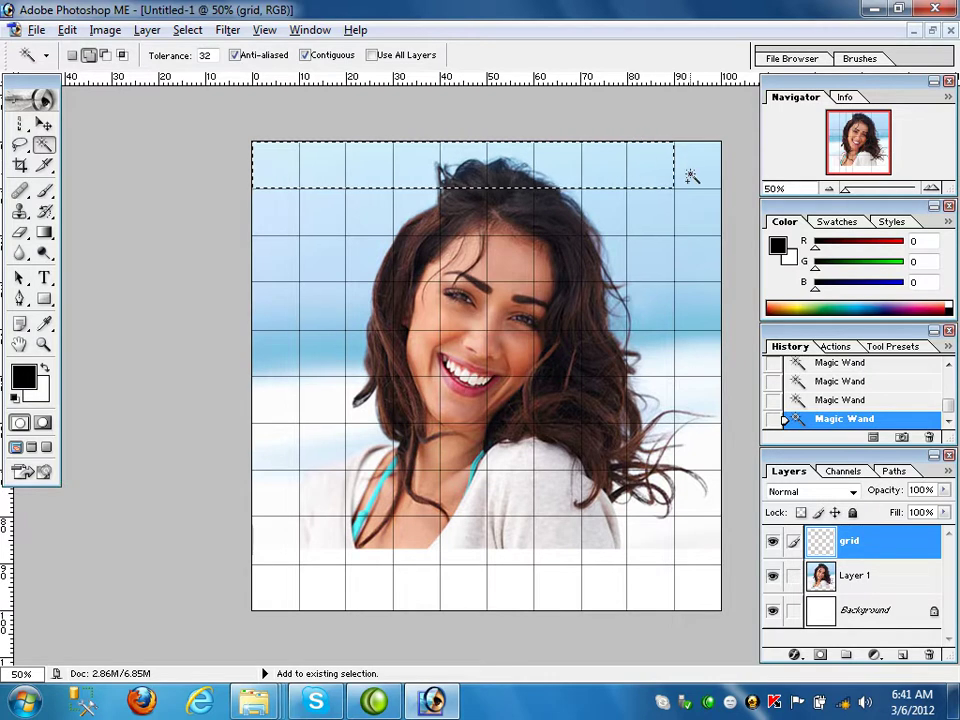
click(690, 176)
Step: Add the remaining cells of the grid's rightmost column, down to the bottom corner, to the Magic Wand selection
click(692, 228)
click(693, 262)
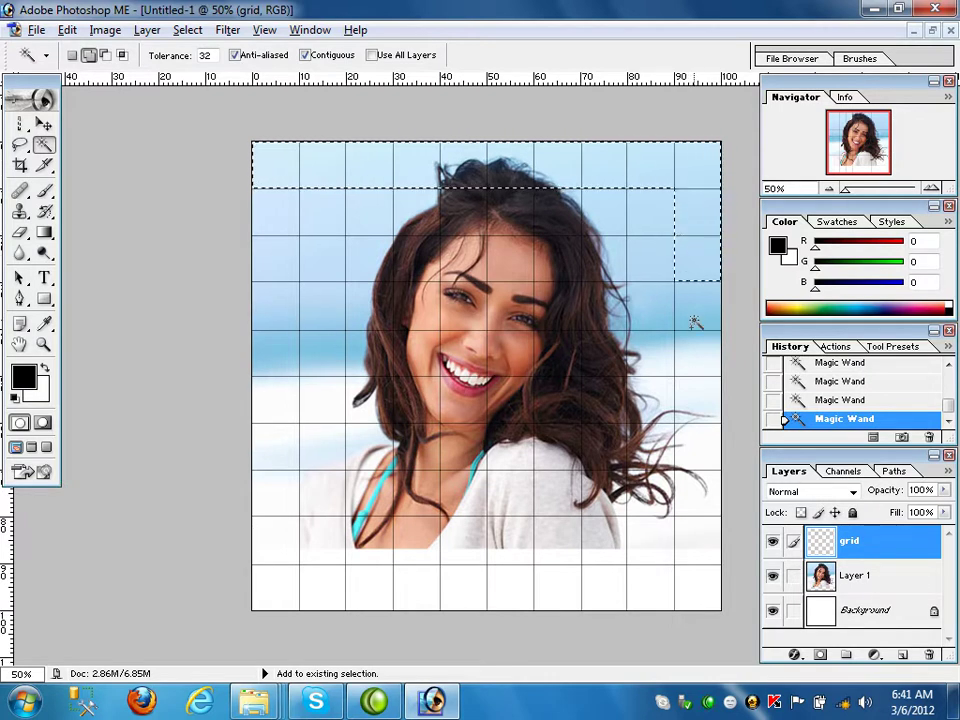
click(696, 321)
click(696, 370)
click(696, 407)
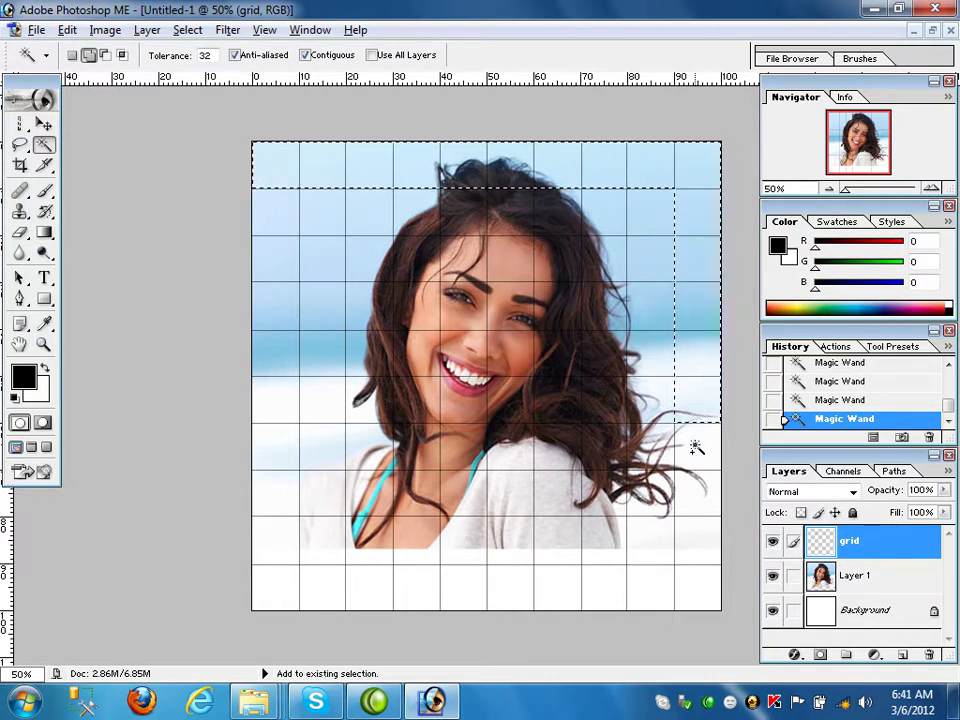
click(696, 444)
click(694, 493)
click(692, 544)
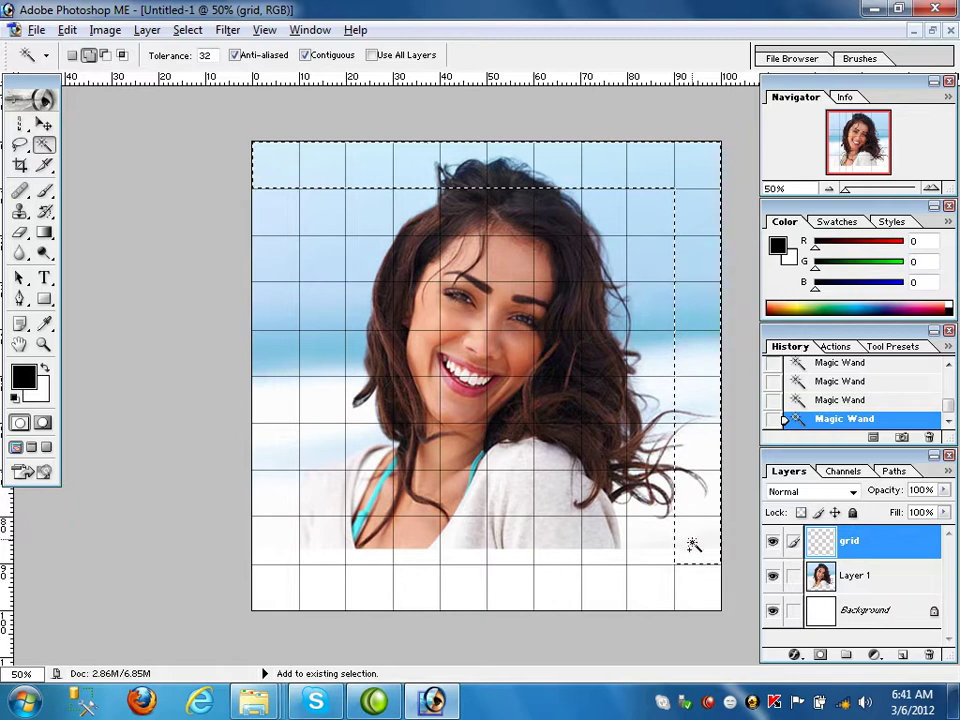
click(688, 583)
Step: Add the remaining cells of the grid's bottom row, across to the left corner, to the selection
click(656, 589)
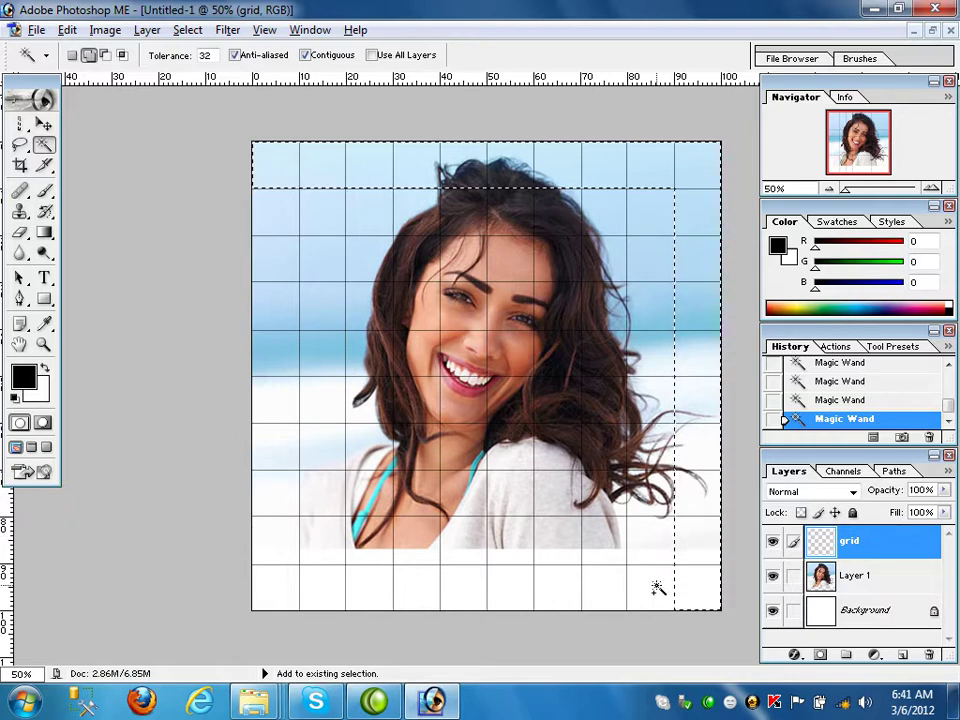
click(602, 593)
click(559, 592)
click(497, 585)
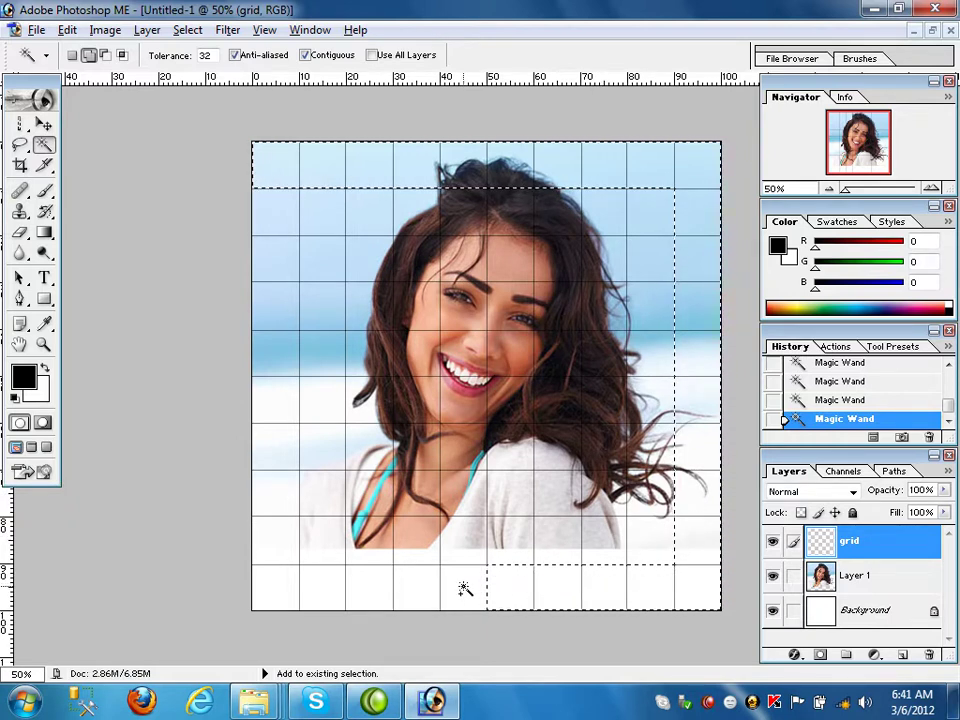
click(459, 585)
click(420, 590)
click(370, 598)
click(336, 596)
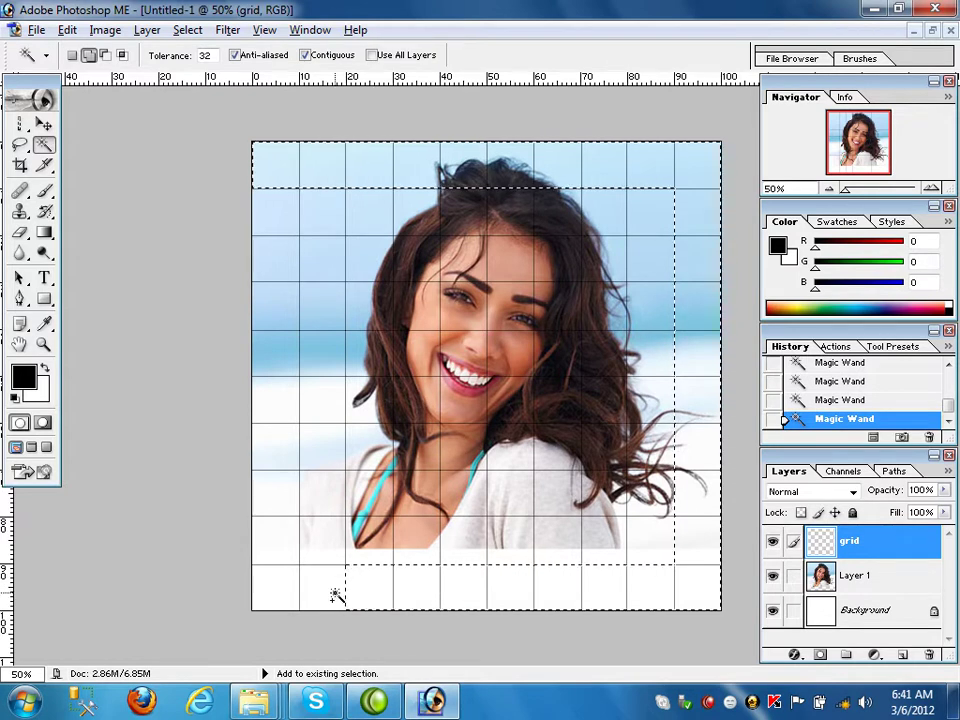
click(272, 583)
Step: Add the remaining cells of the grid's leftmost column to complete the selected border around the portrait
click(278, 528)
click(276, 506)
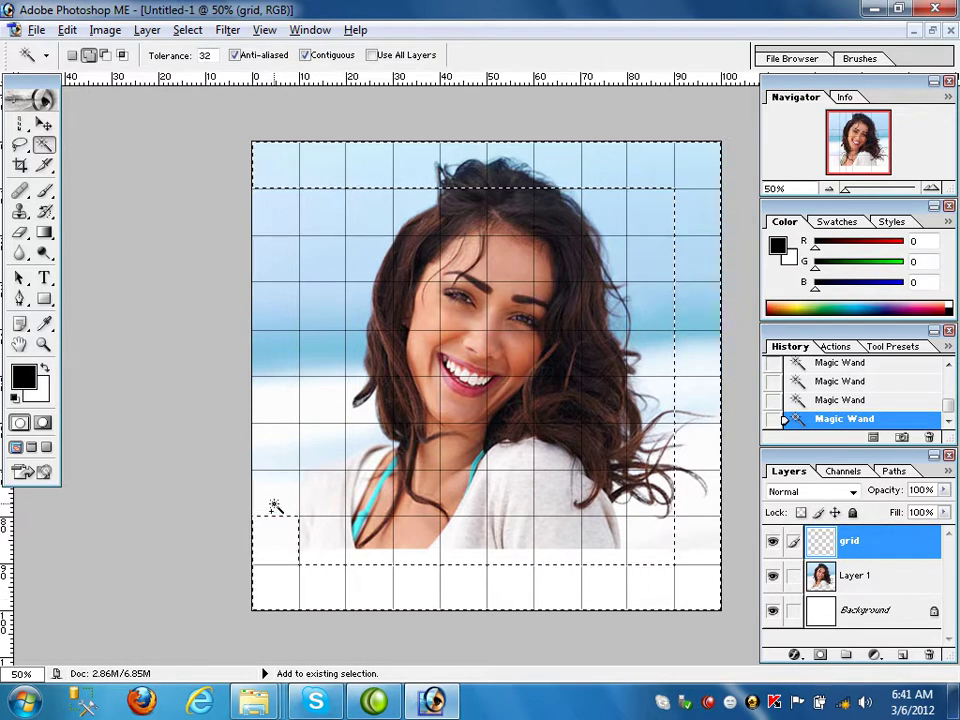
click(273, 428)
click(272, 400)
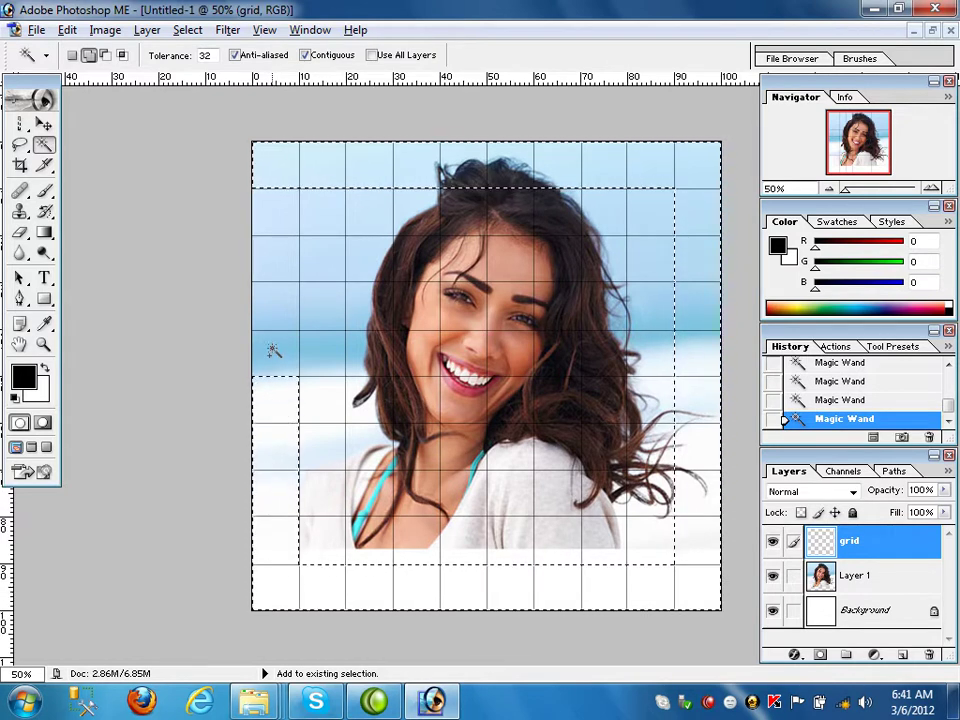
click(272, 347)
click(273, 315)
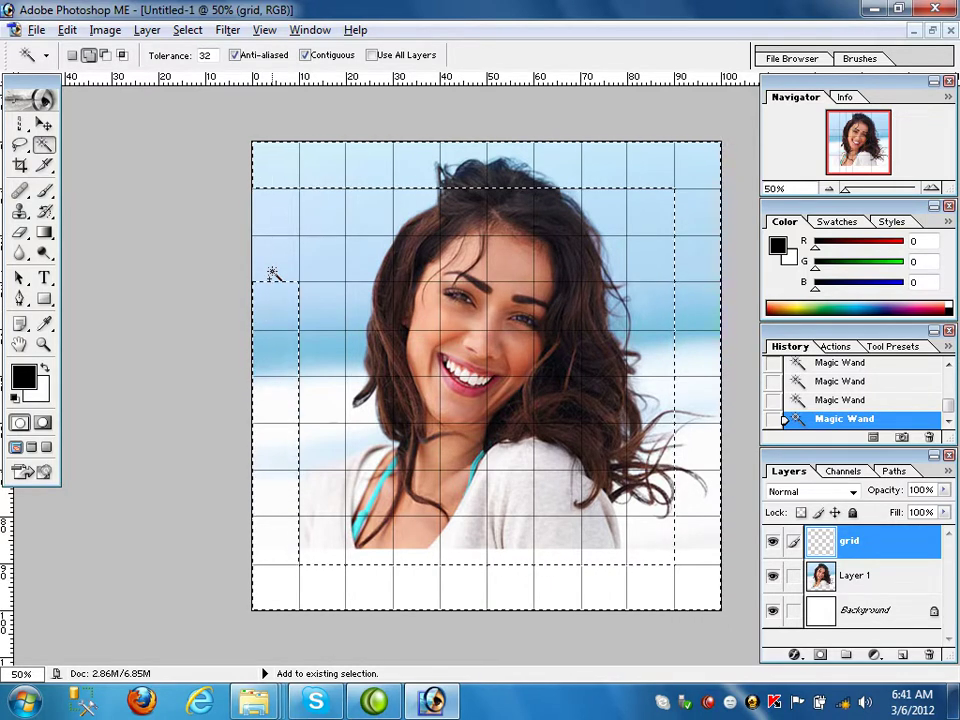
click(271, 262)
click(266, 212)
Step: Extend the border selection by three stepped cells at each inner corner around the portrait
click(320, 215)
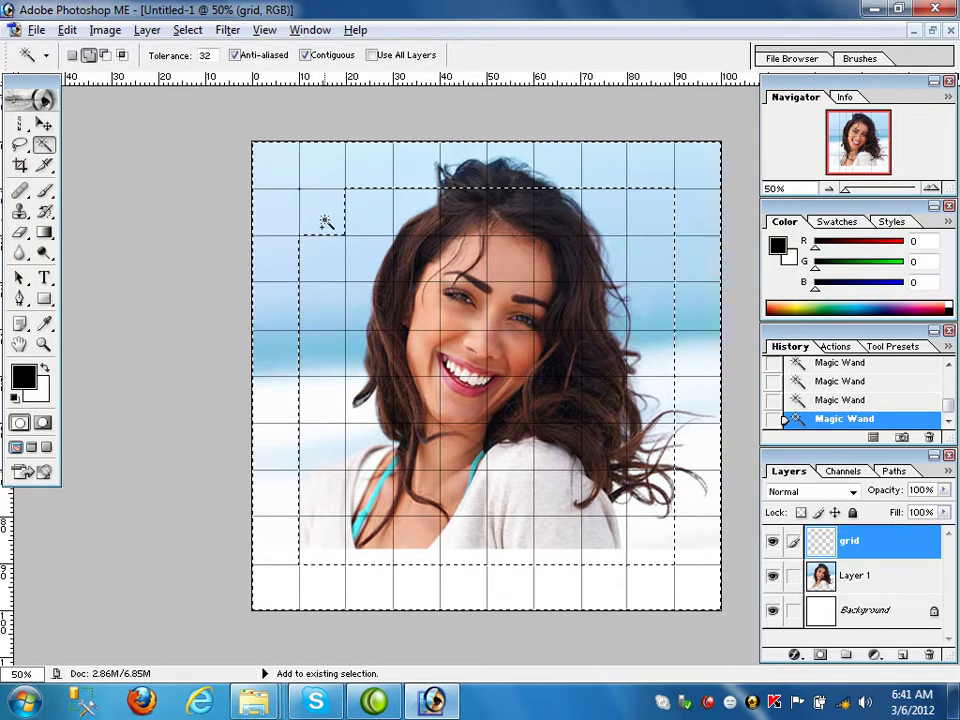
click(363, 215)
click(332, 255)
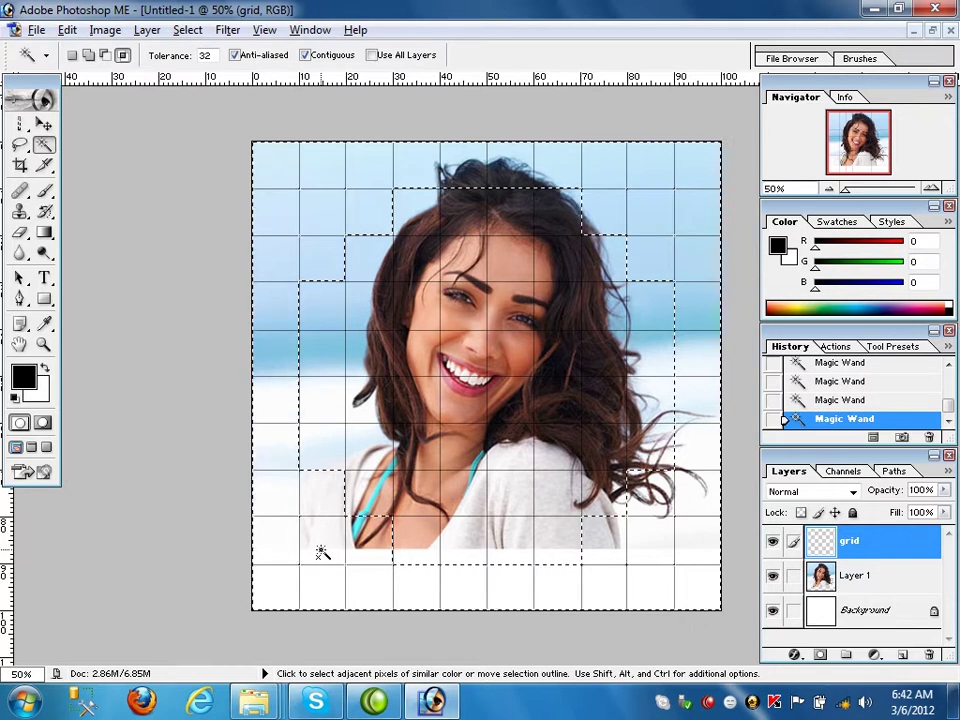
click(44, 124)
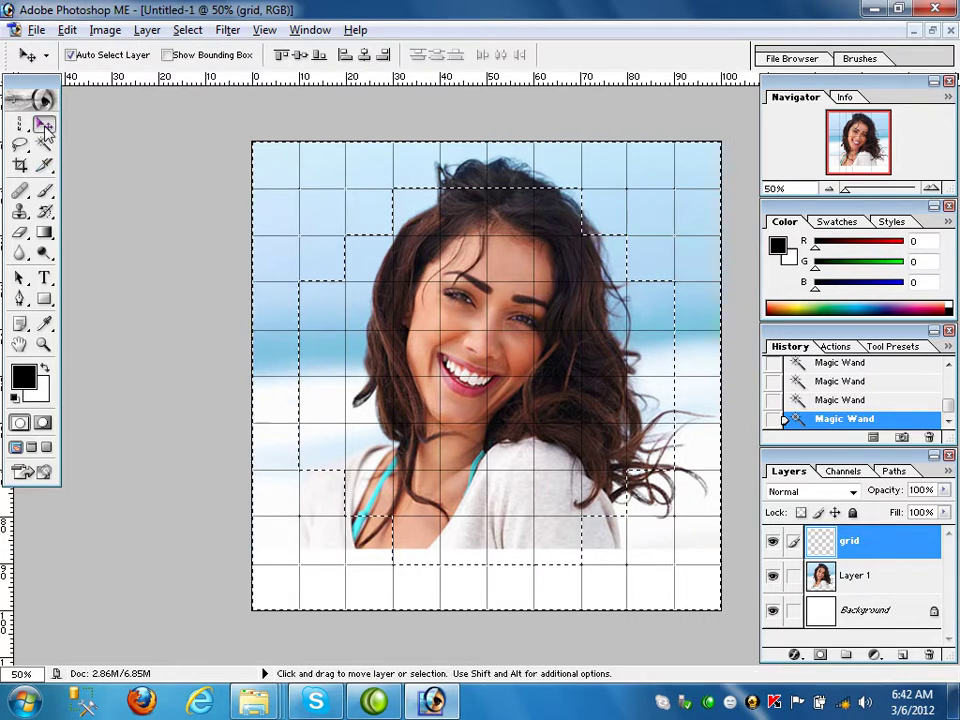
click(67, 30)
click(141, 328)
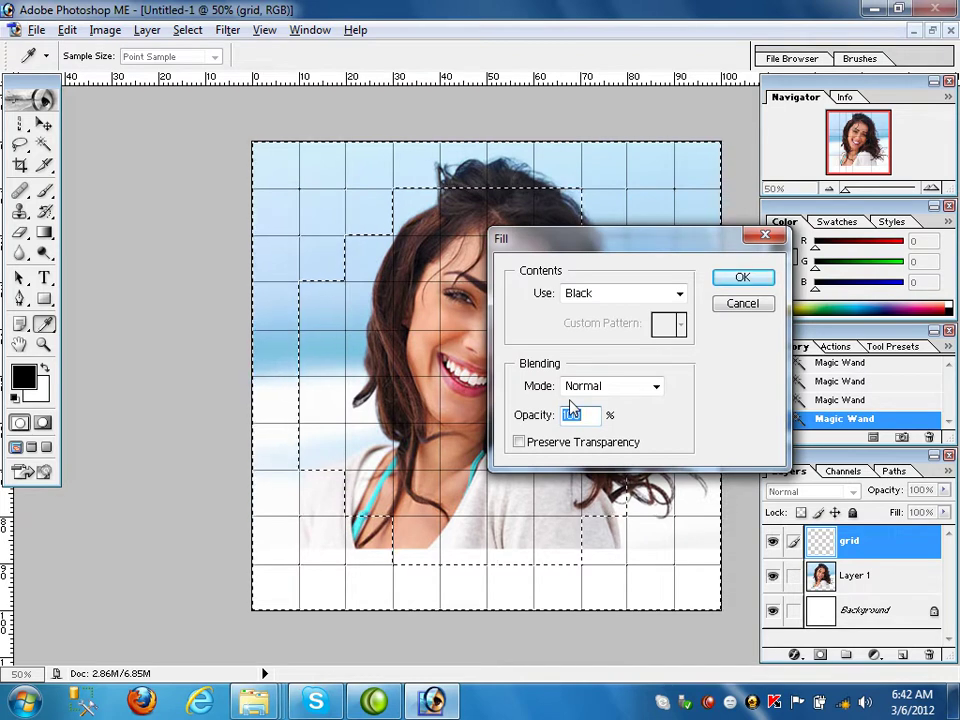
click(738, 306)
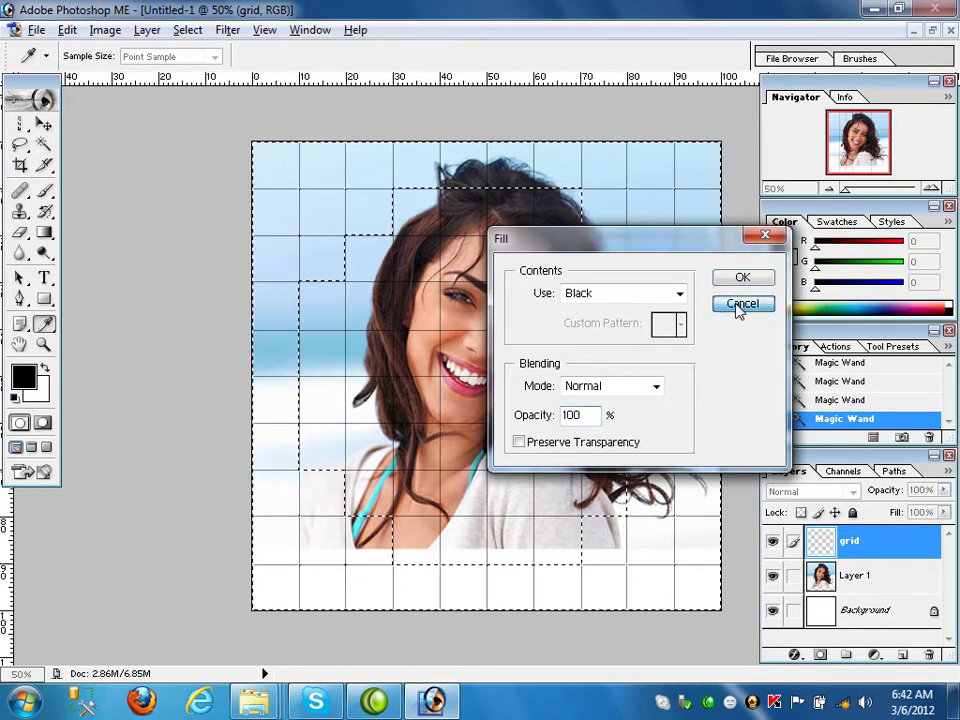
Step: Fill the selected cells with white at 100% opacity in Normal mode on a new layer, deselect, and keep that layer beneath the grid layer
click(901, 656)
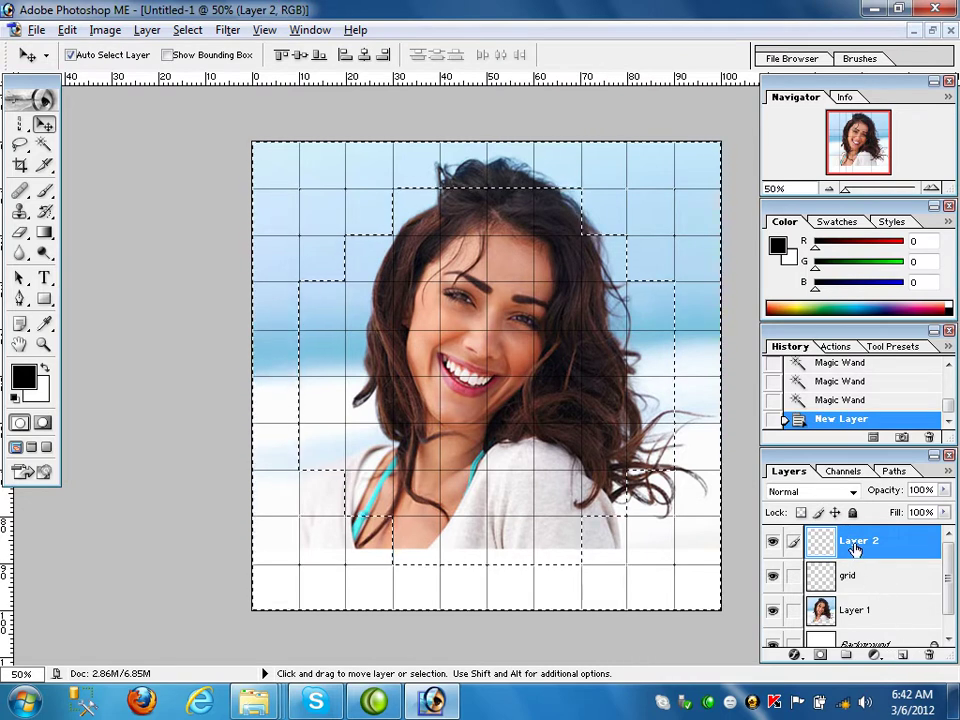
click(70, 31)
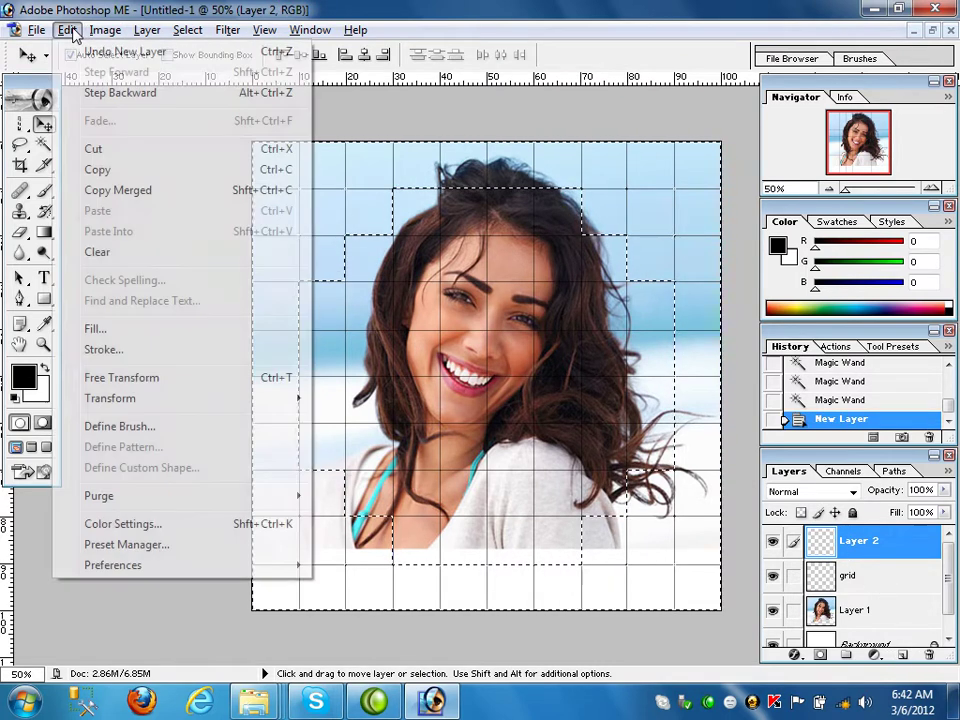
click(122, 328)
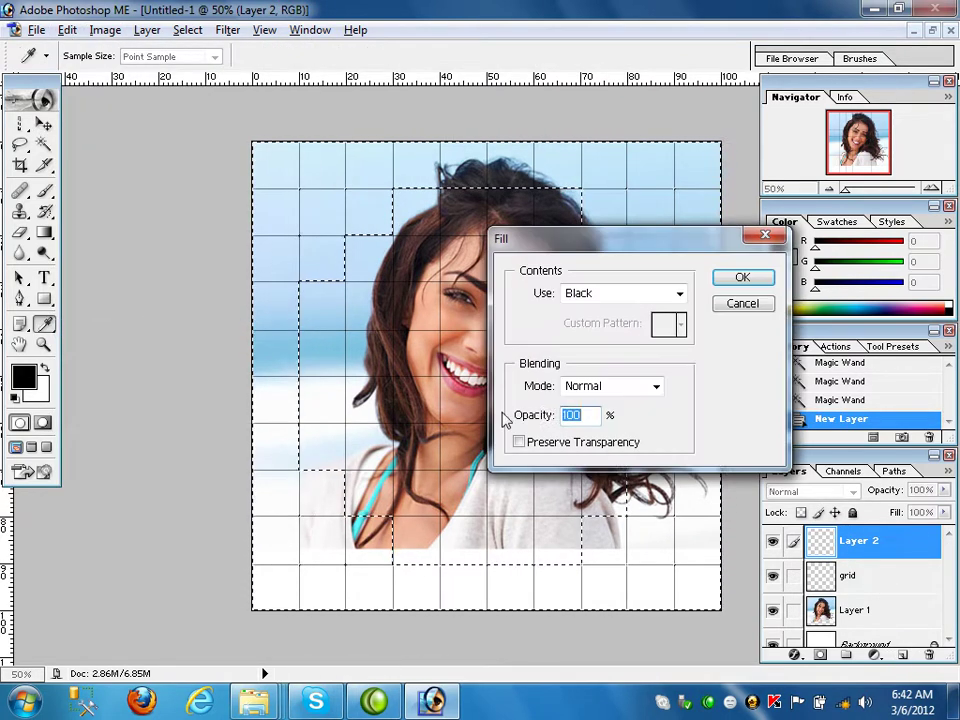
click(681, 292)
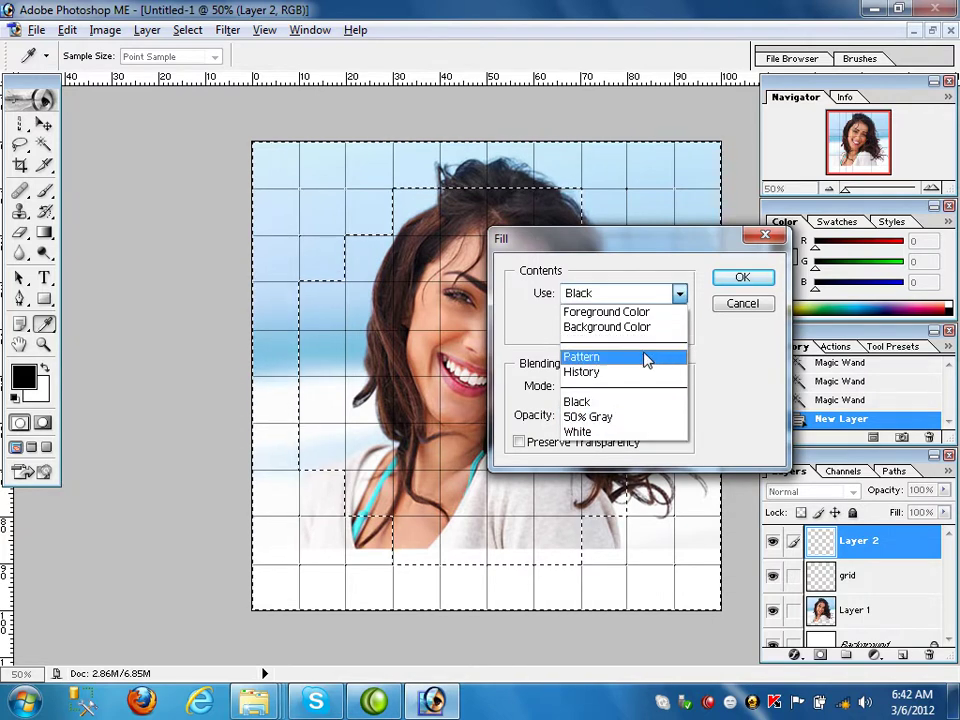
click(617, 433)
click(729, 285)
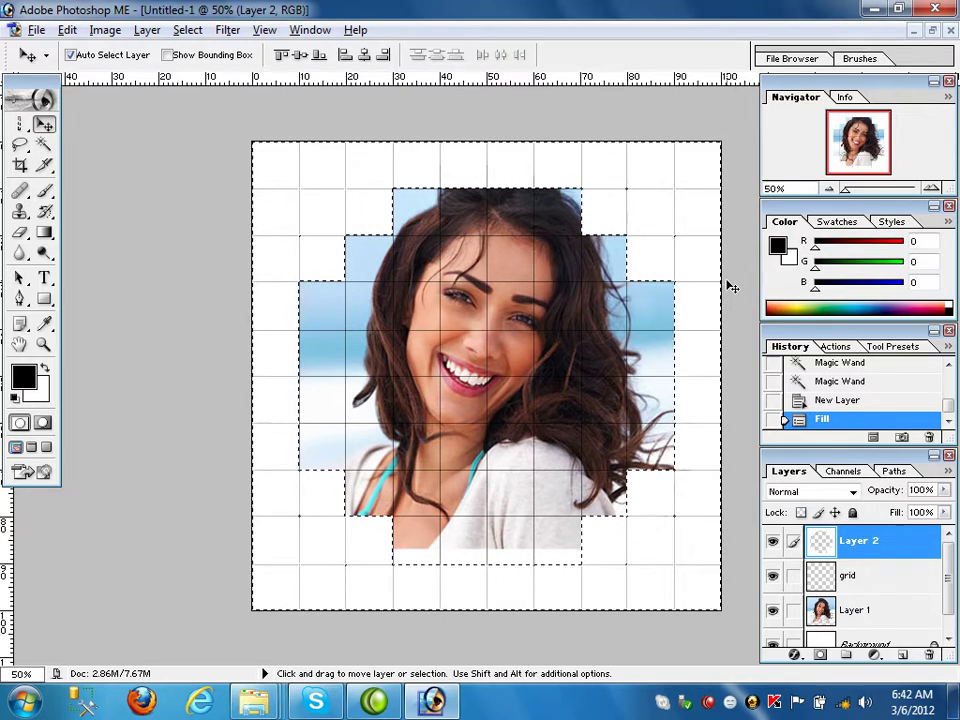
key(ctrl+d)
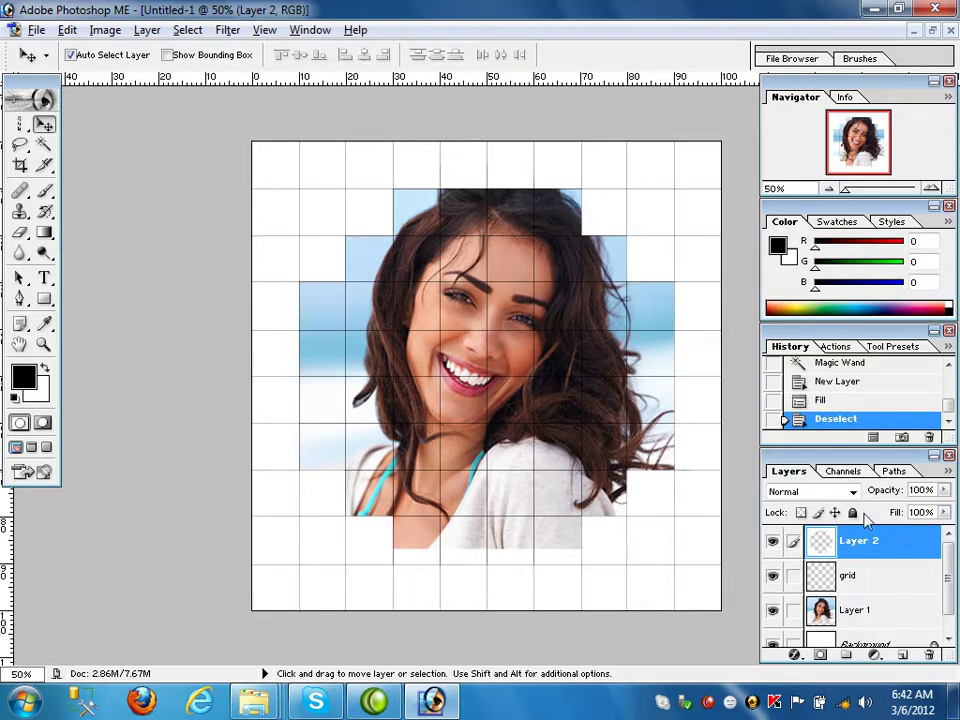
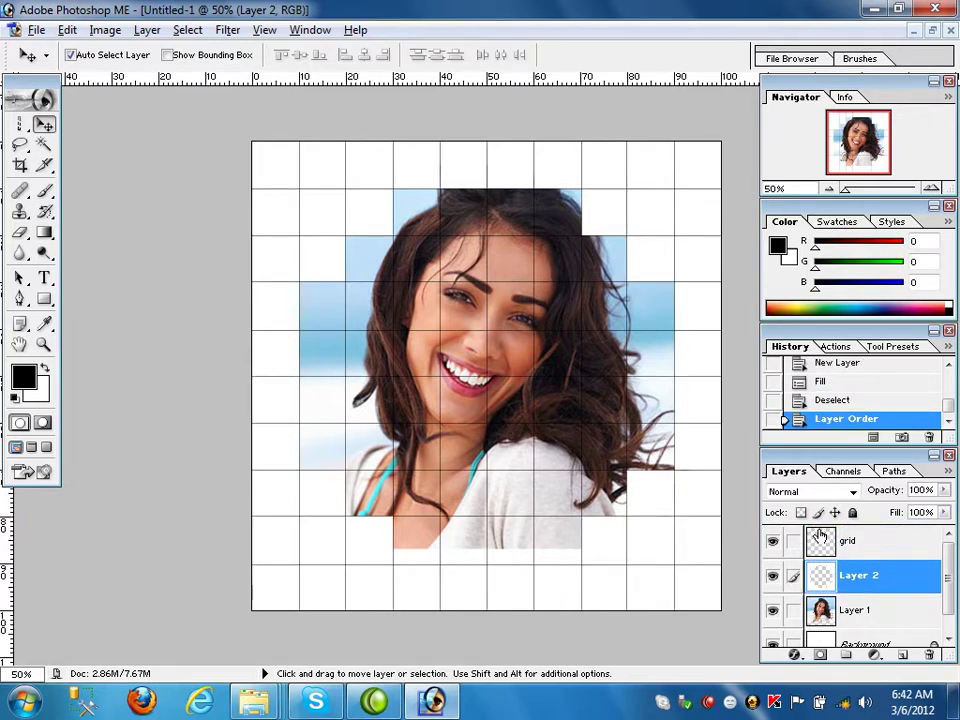
Step: On the grid layer, select five scattered cells across the portrait's upper half with the Magic Wand: two at the left, one above, two at the right
click(820, 538)
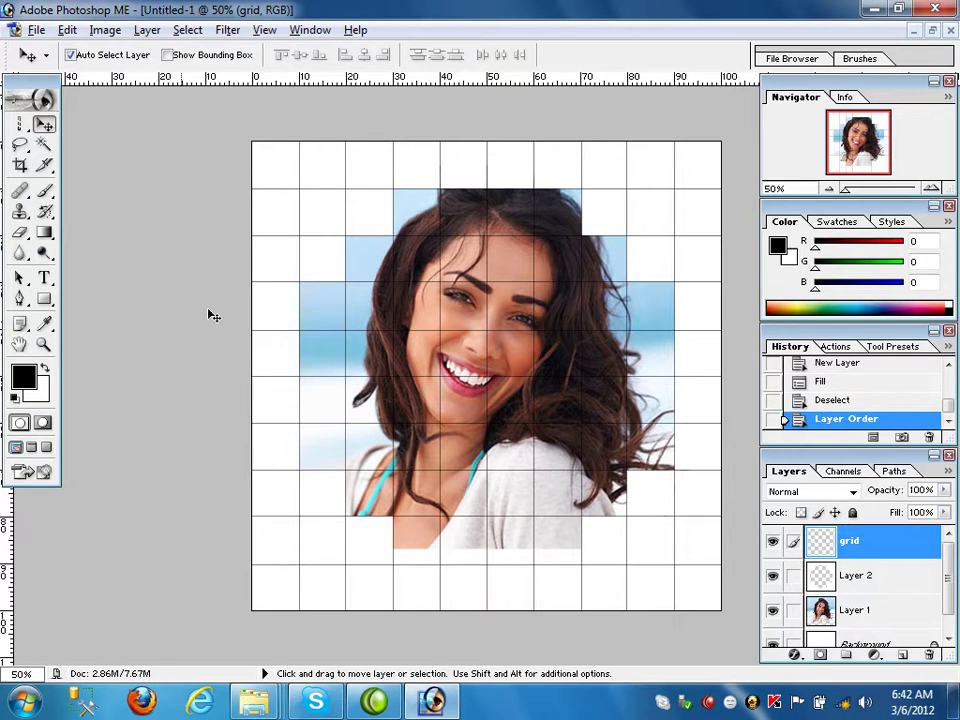
click(44, 144)
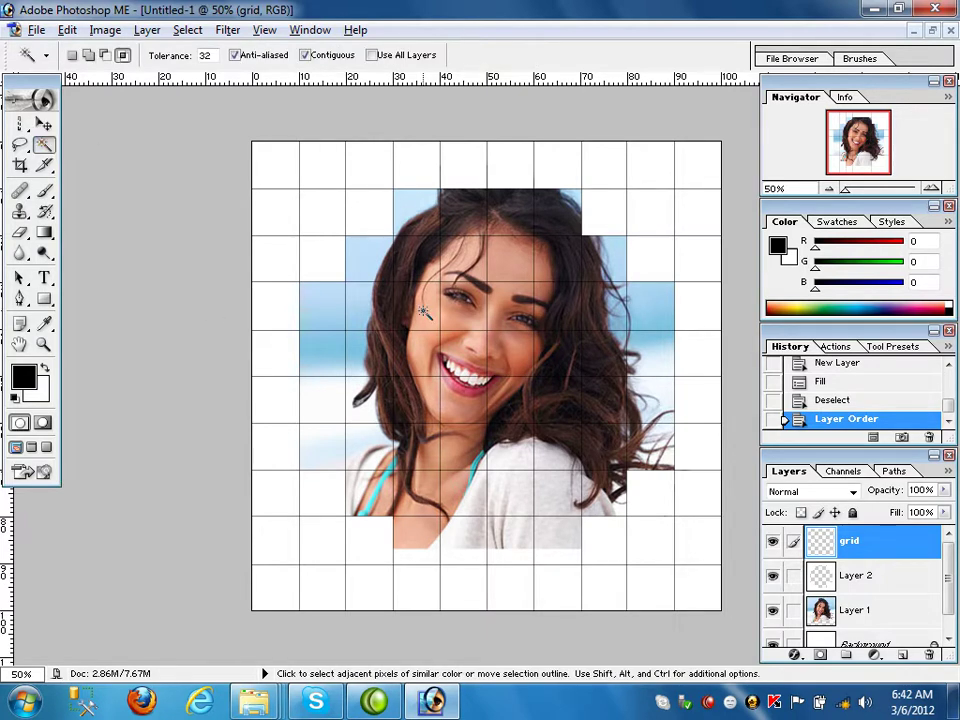
click(410, 220)
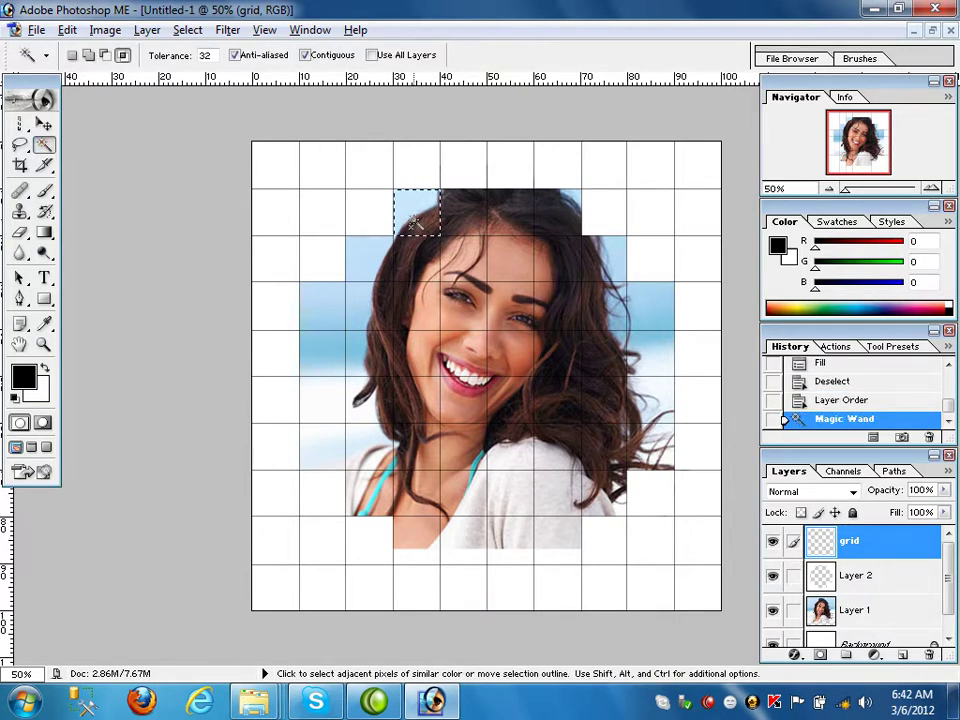
key(shift)
shift+click(556, 270)
shift+click(606, 308)
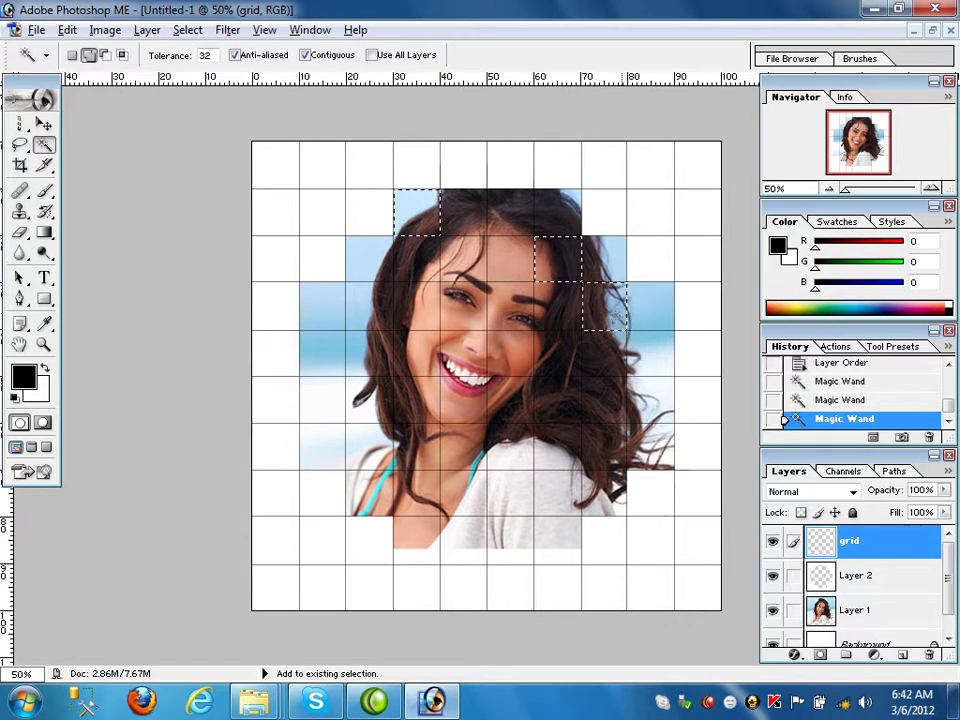
shift+click(325, 318)
shift+click(368, 352)
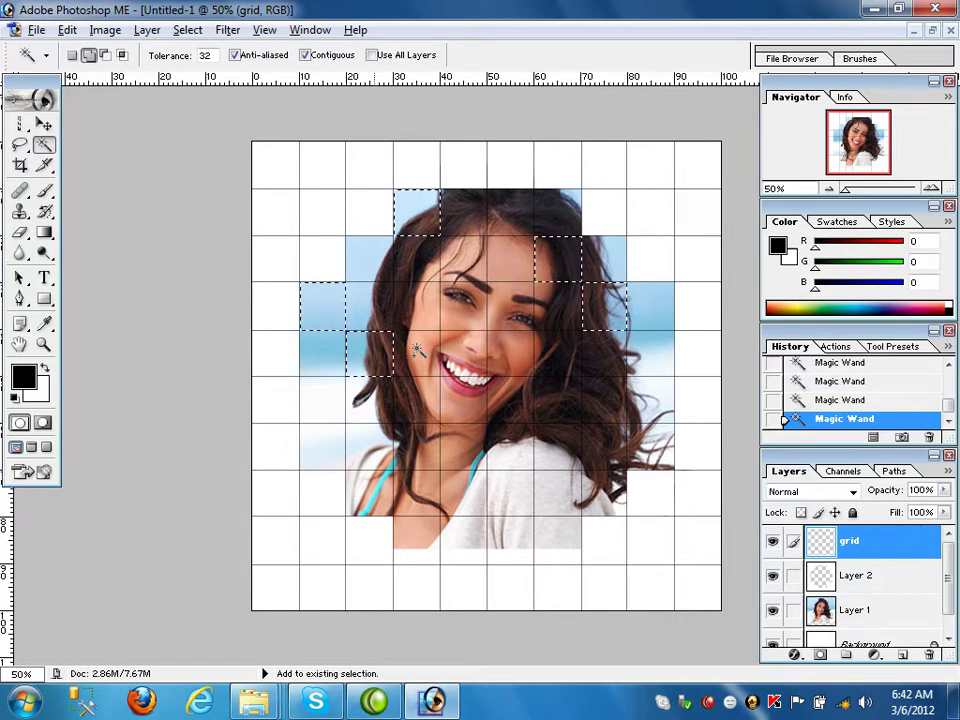
Step: Add four cells in rows 7 and 8 to the selection: two over the right shoulder and two at the portrait's lower left
shift+click(552, 452)
shift+click(510, 488)
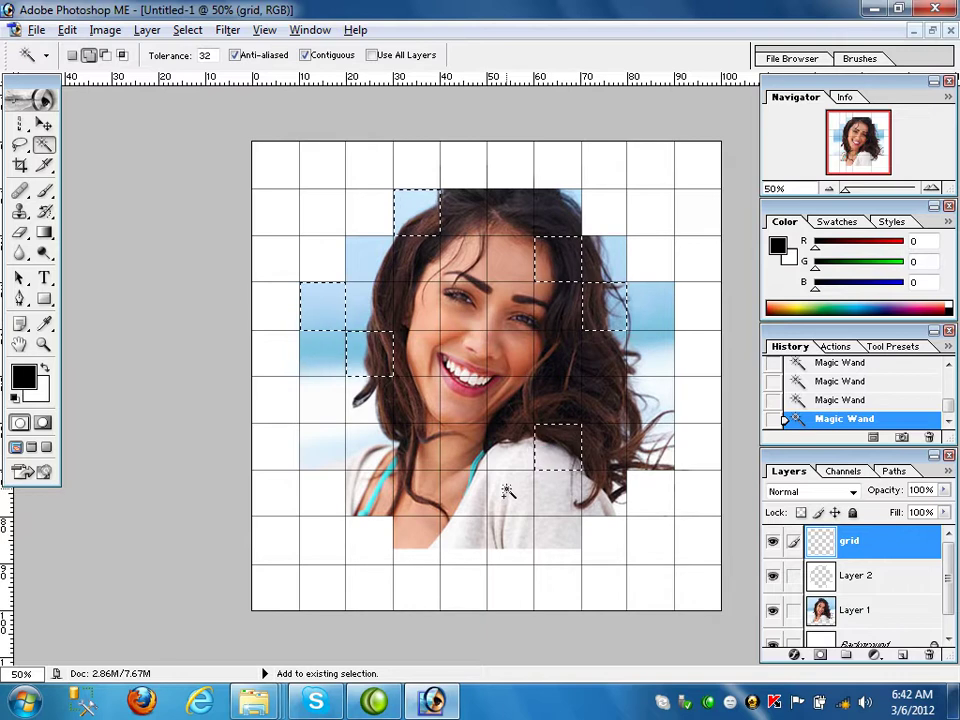
shift+click(368, 493)
shift+click(331, 453)
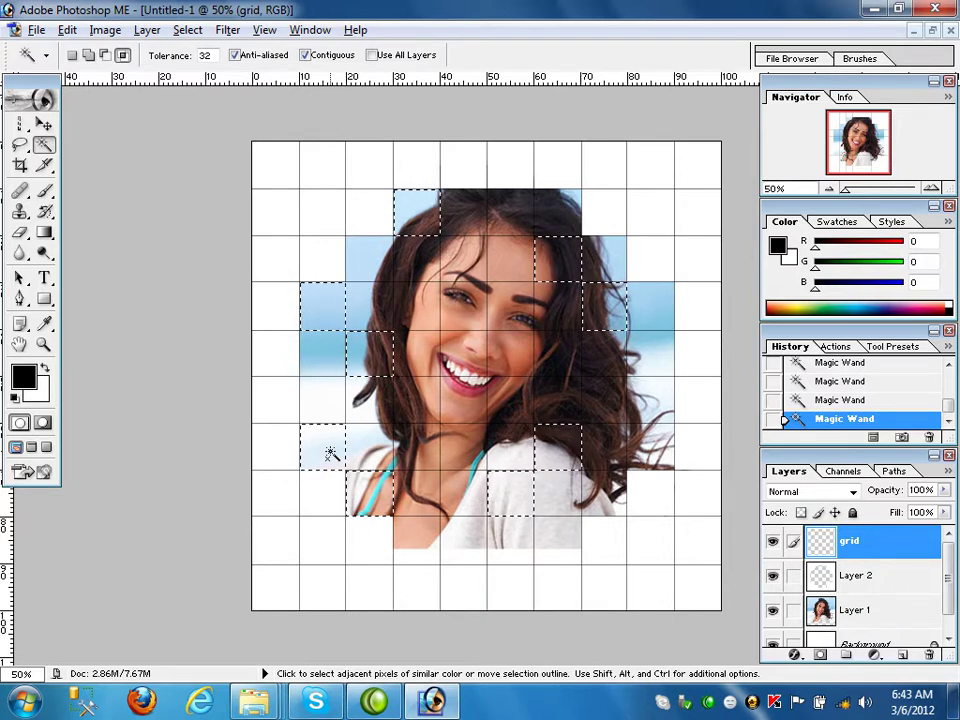
Step: Add a Hue/Saturation adjustment layer above Layer 1 for the selected cells, with Colorize on and Saturation 70
click(848, 618)
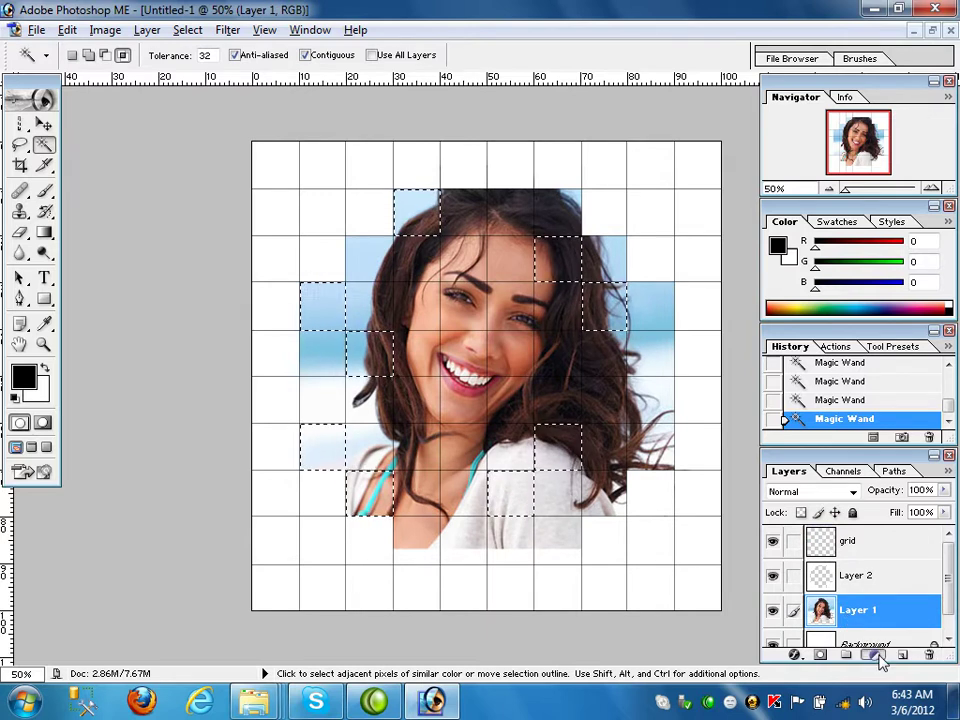
click(872, 655)
click(852, 509)
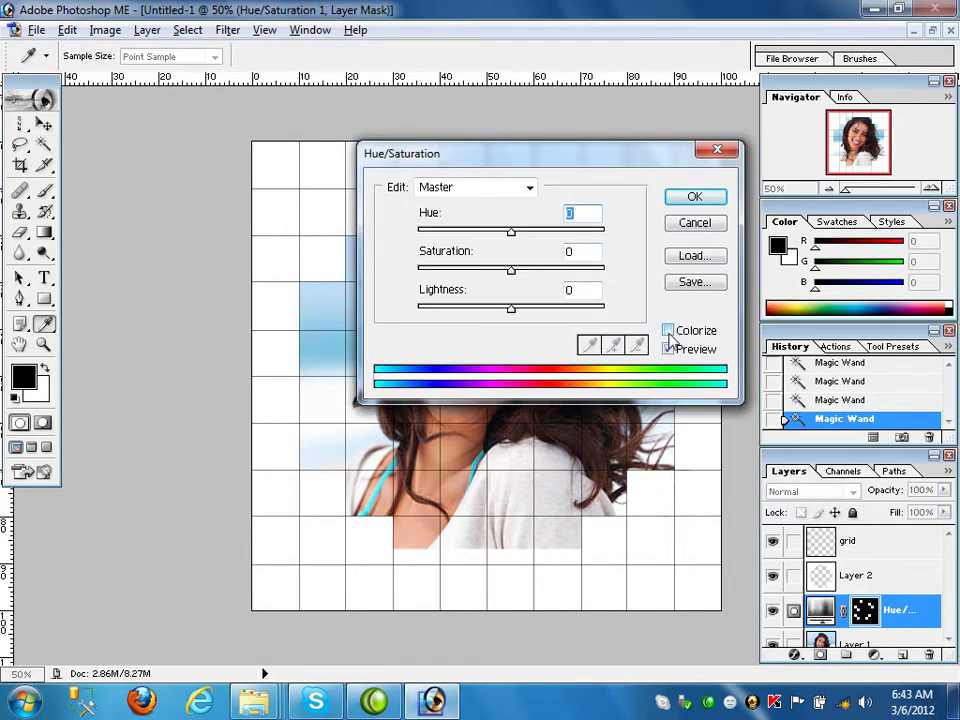
click(668, 331)
double_click(588, 253)
text(70)
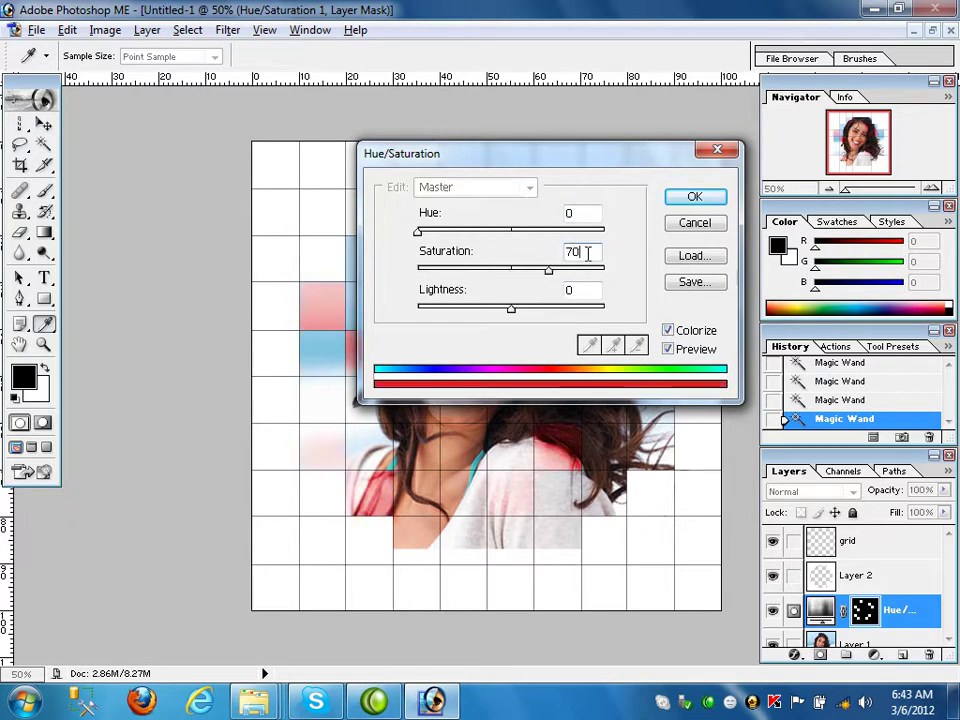
click(695, 198)
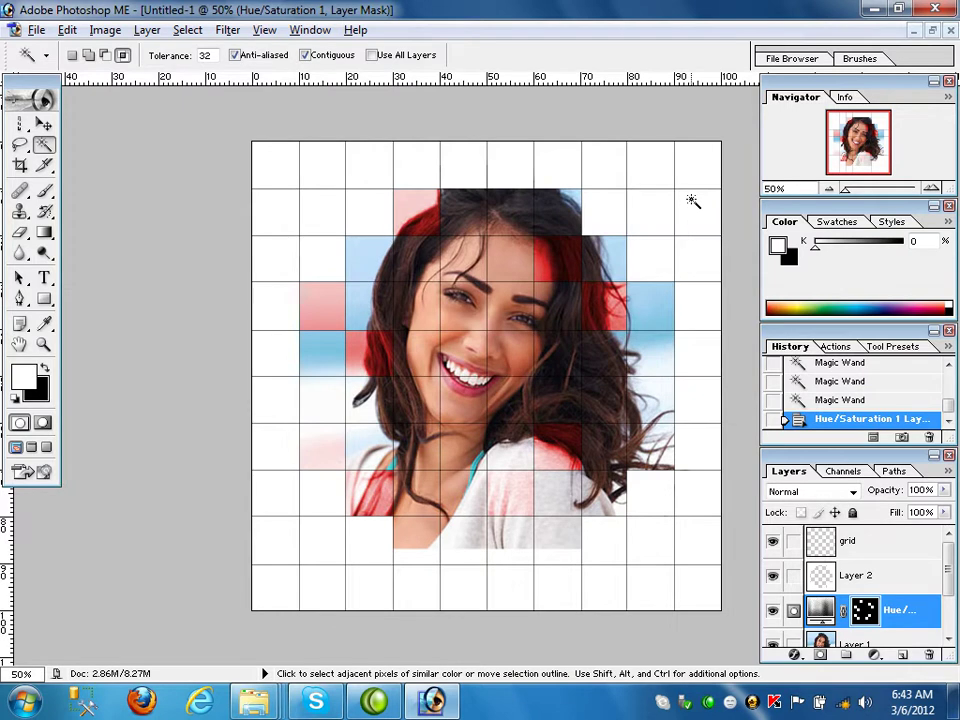
Step: On the grid layer, select two top-middle hair cells, three adjoining cells at the left, two hair cells at the right and one bottom cell
click(825, 540)
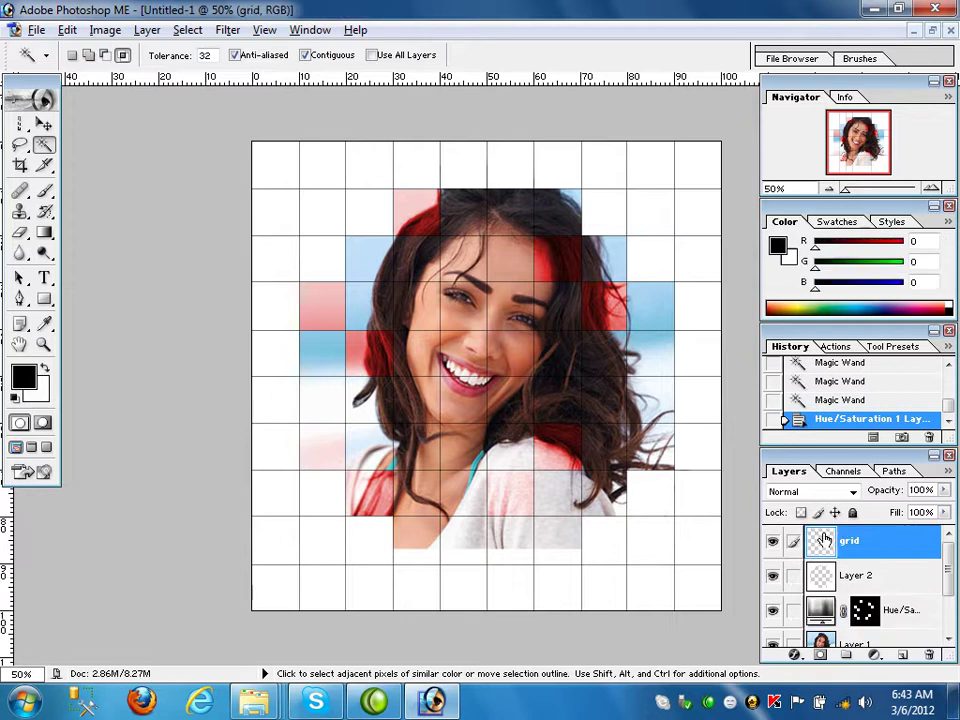
click(497, 220)
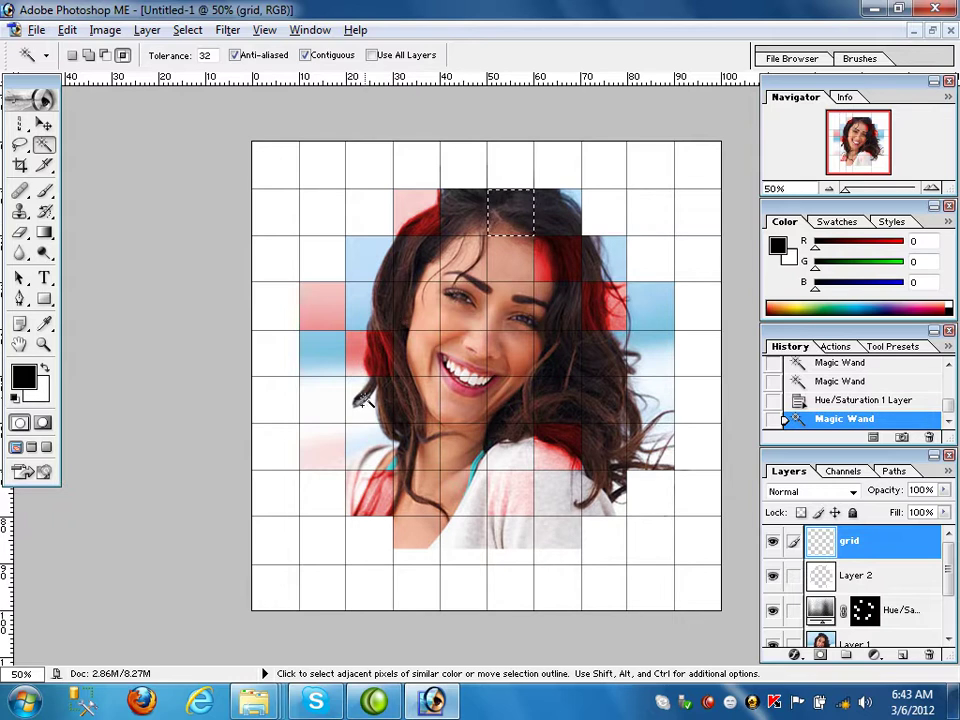
key(shift)
click(323, 399)
shift+click(343, 454)
shift+click(607, 393)
shift+click(465, 205)
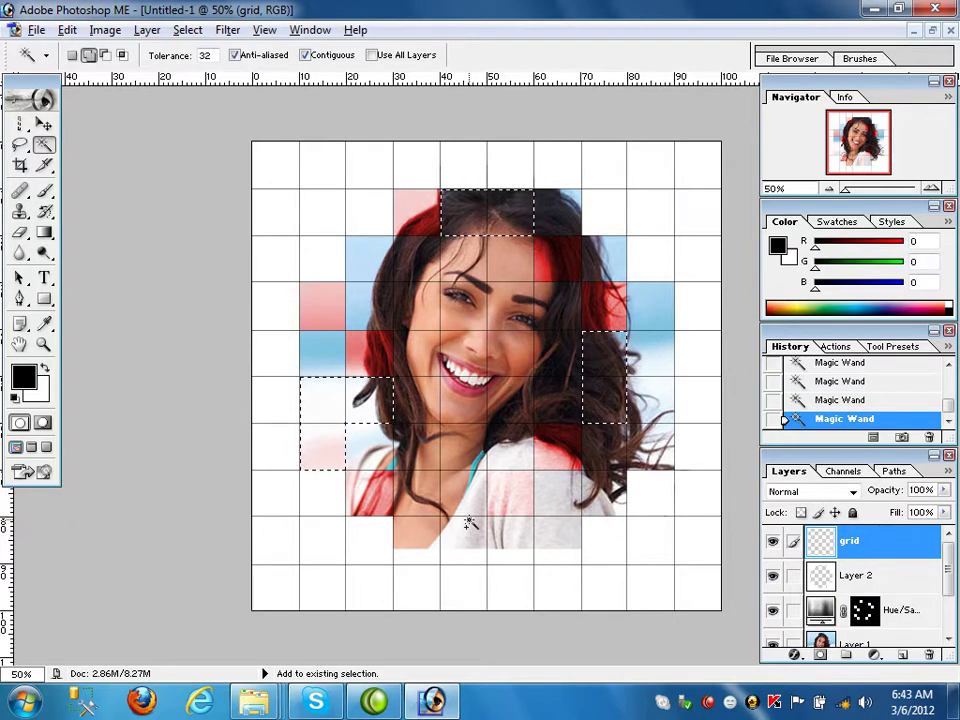
shift+click(468, 522)
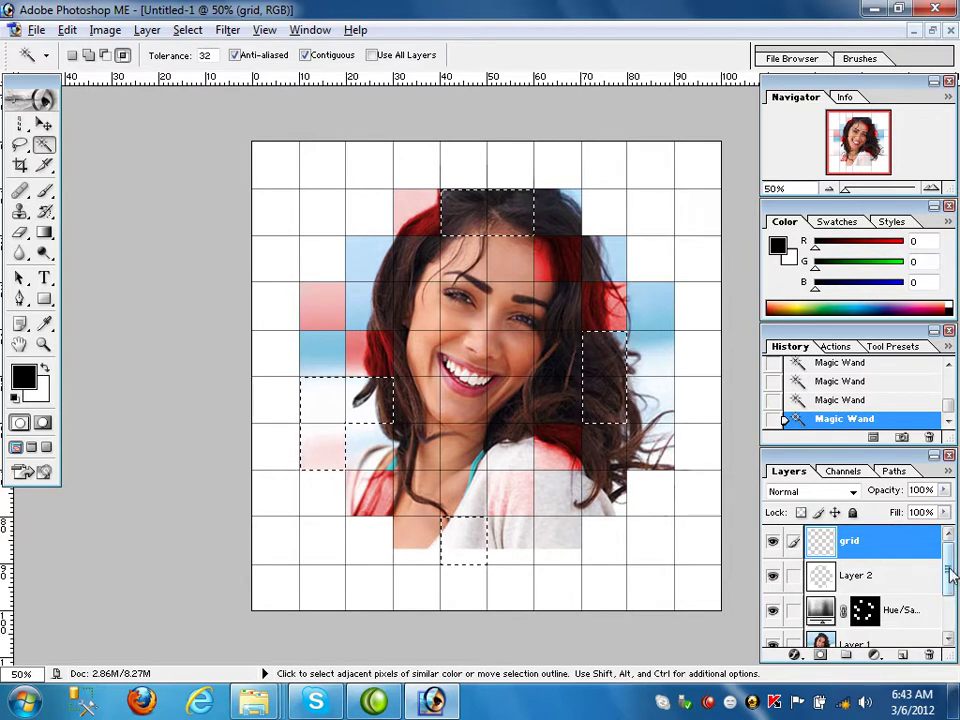
Step: Turn the selected cells grey with a Hue/Saturation adjustment layer above Layer 1, using Colorize and Saturation 0
scroll(951, 572, down, 1)
click(855, 612)
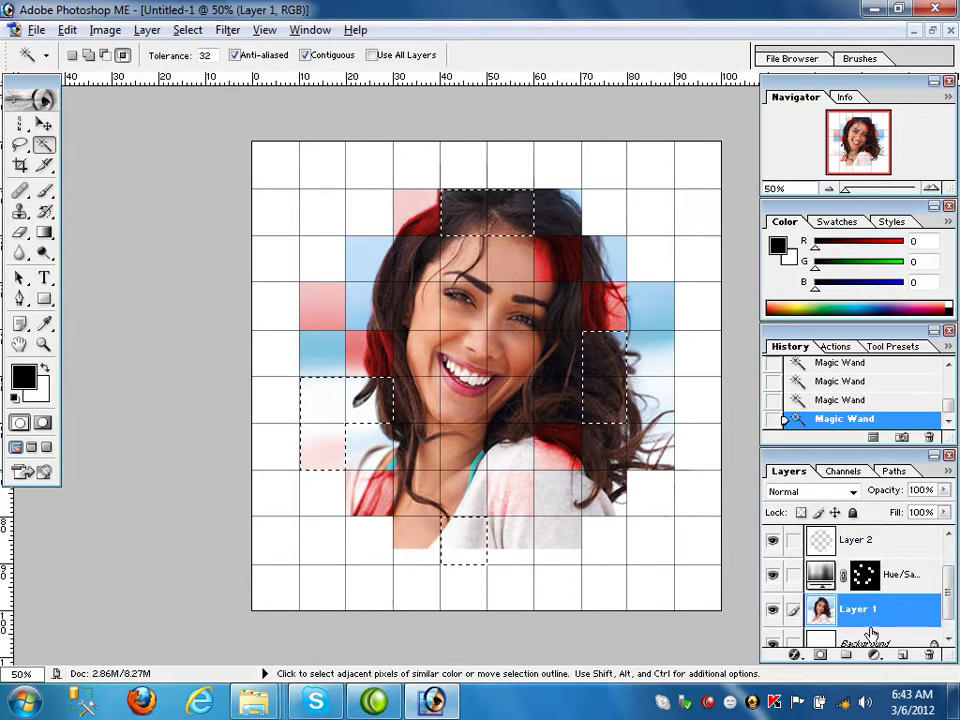
click(876, 654)
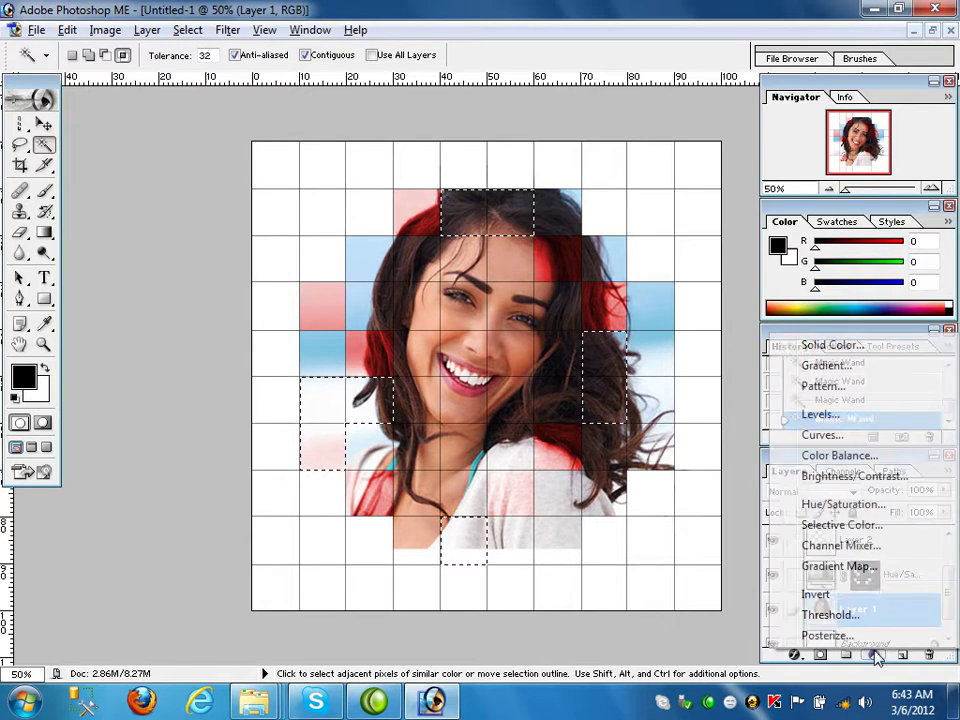
click(858, 507)
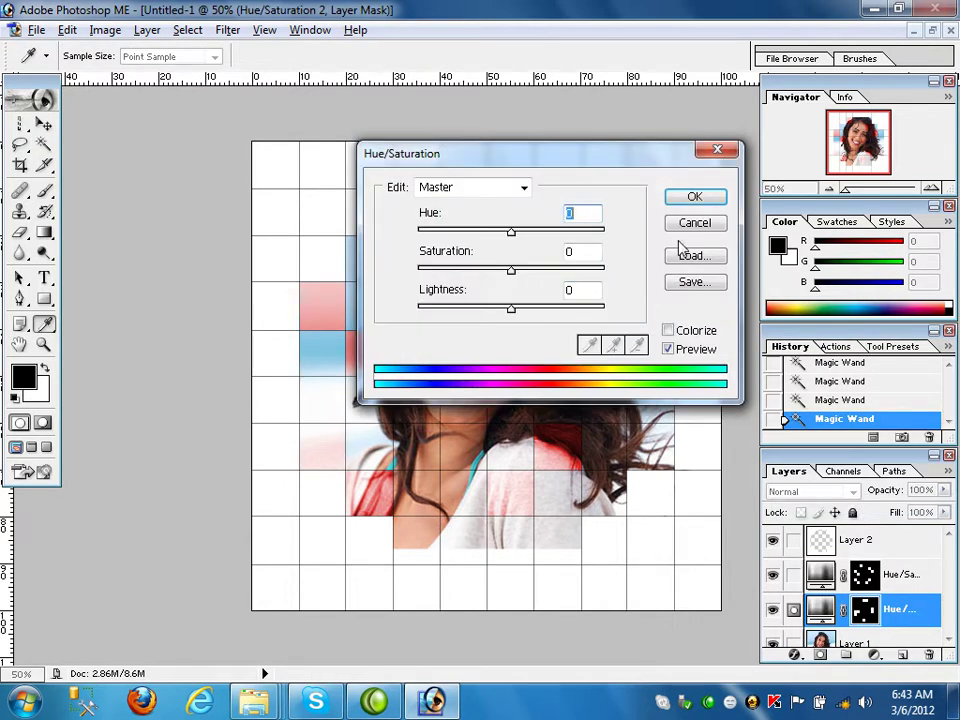
click(667, 330)
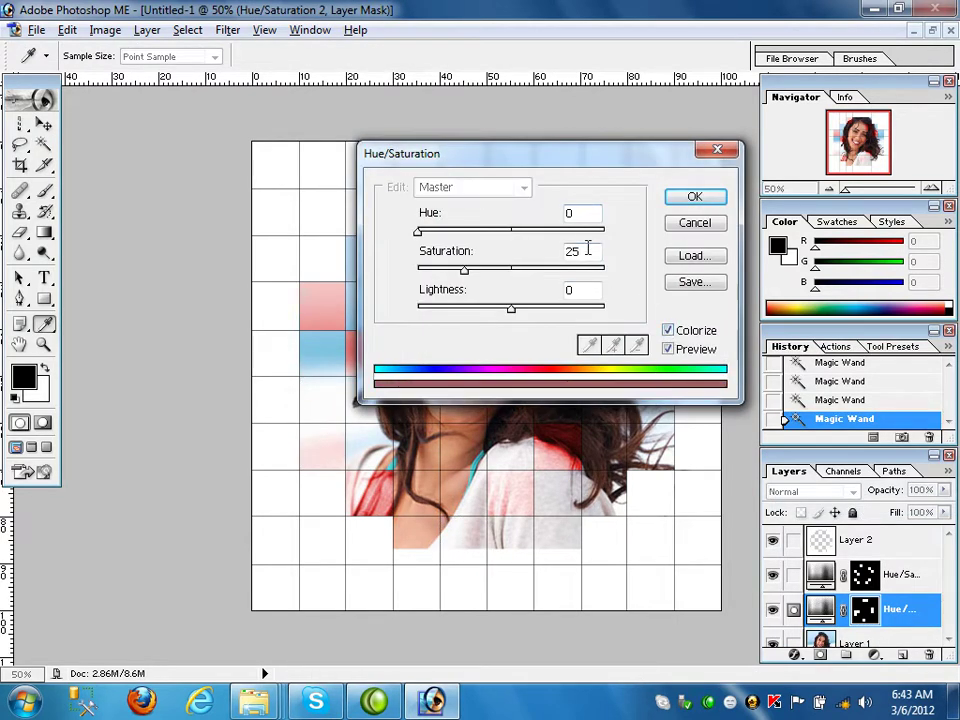
text(0)
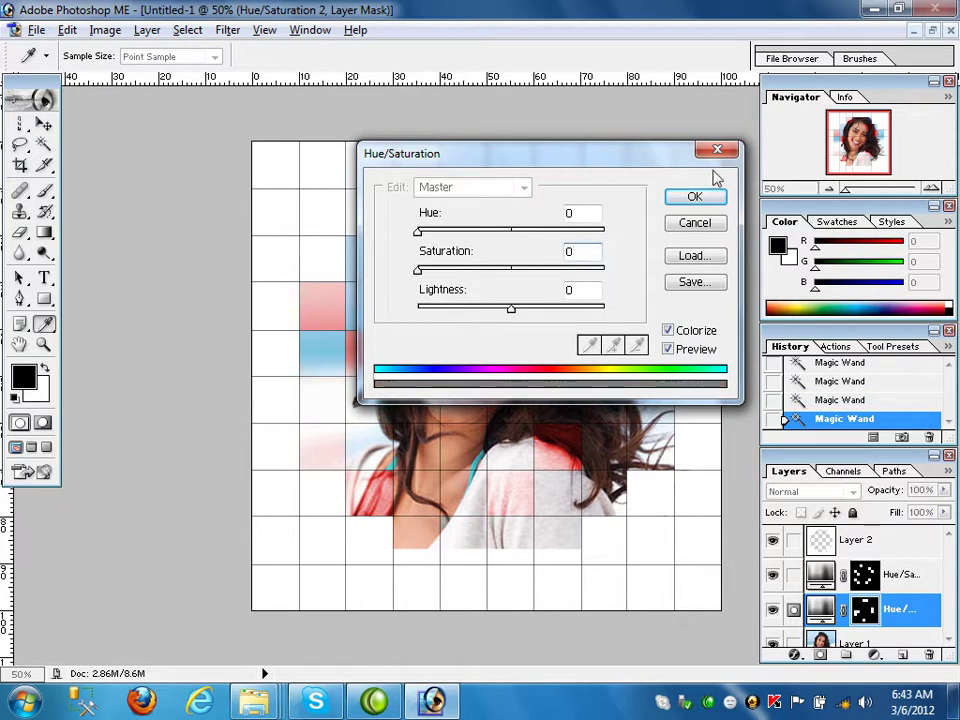
click(696, 197)
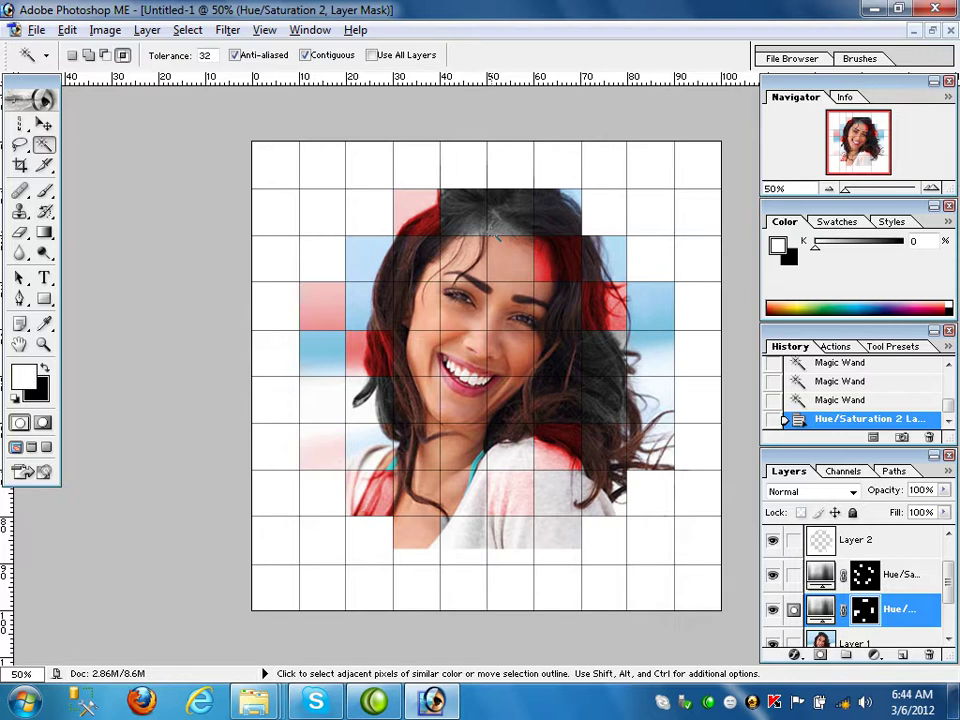
Step: On the grid layer, select five cells around the face: forehead, left cheekbone, hair beside the right cheek, right jaw and neck
click(822, 545)
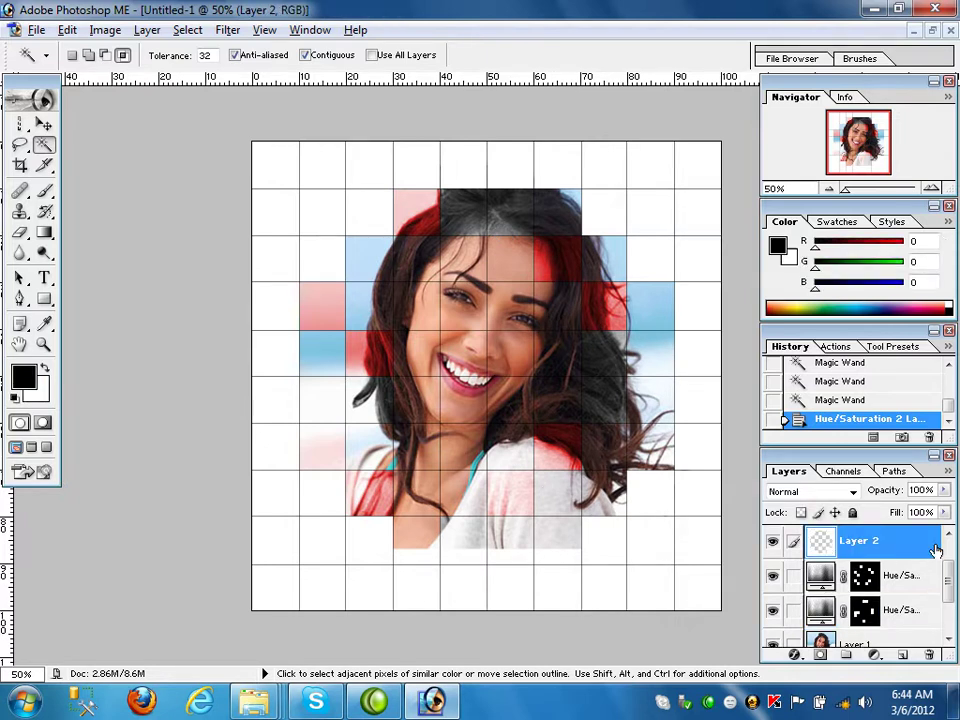
scroll(890, 552, up, 1)
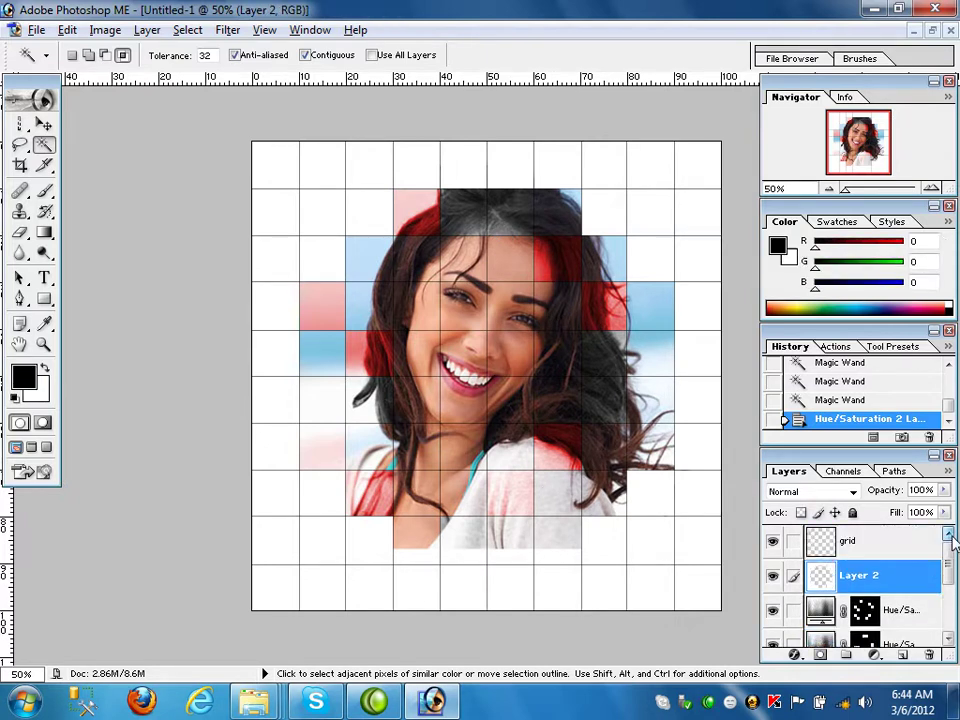
click(832, 548)
click(508, 390)
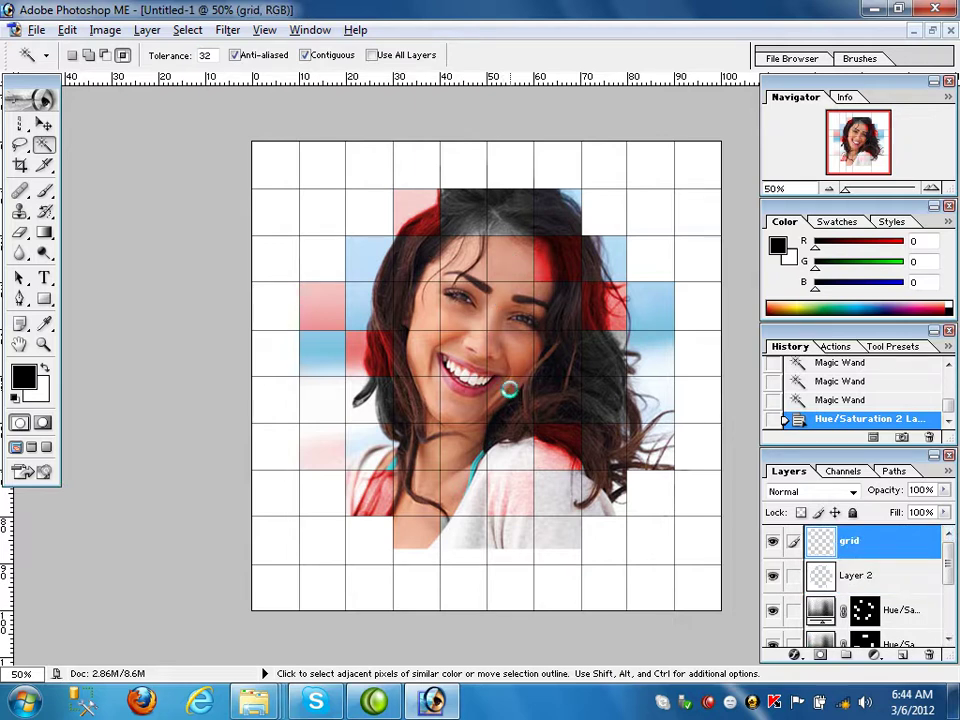
shift+click(470, 447)
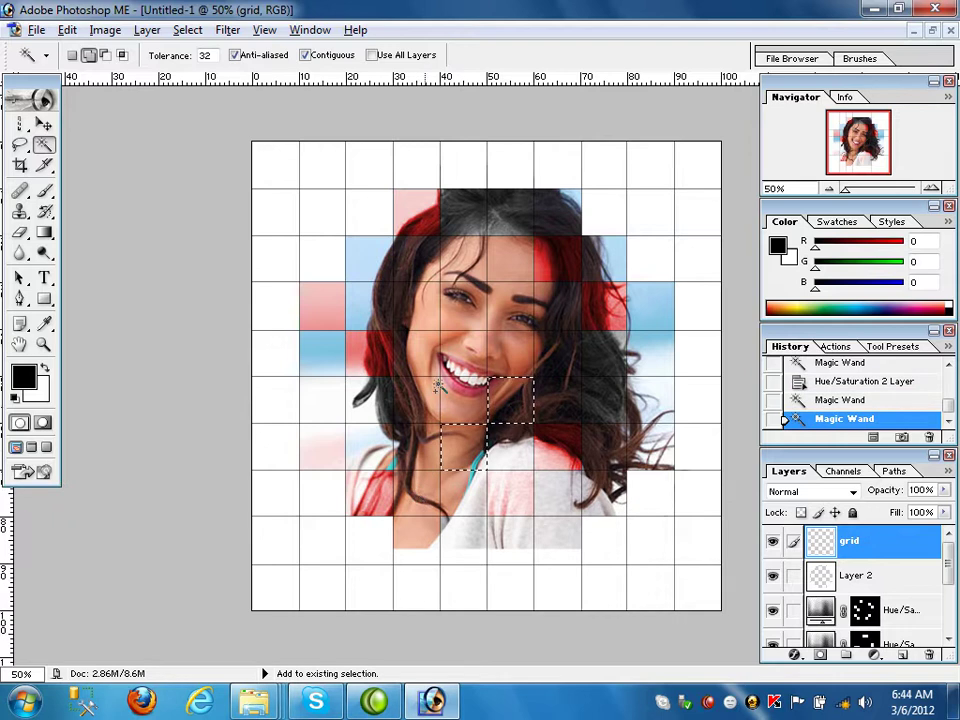
shift+click(455, 266)
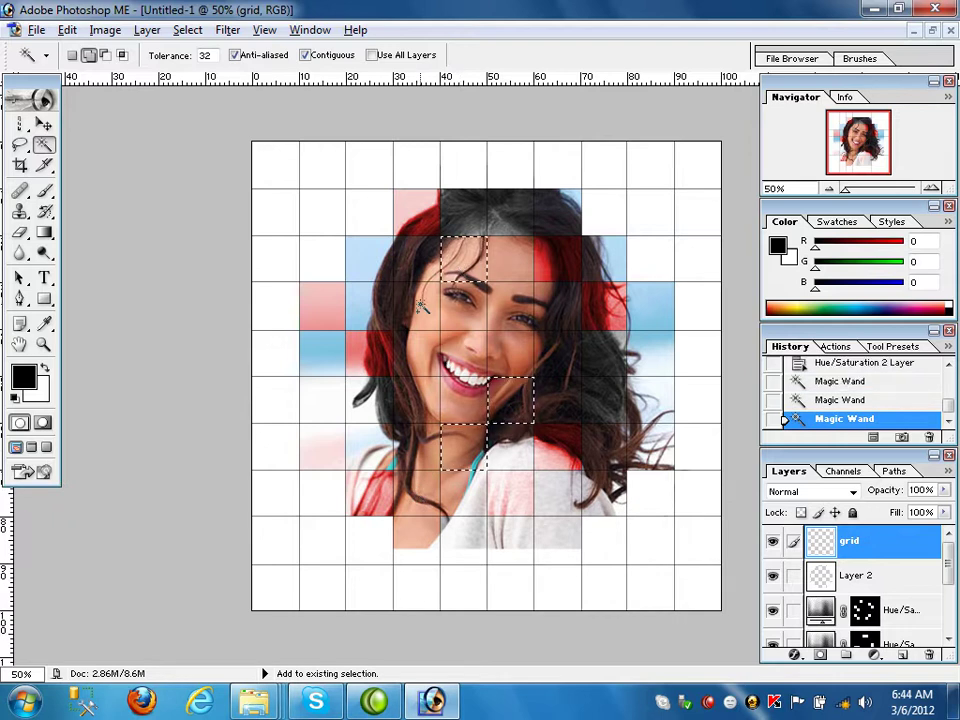
shift+click(422, 307)
shift+click(567, 362)
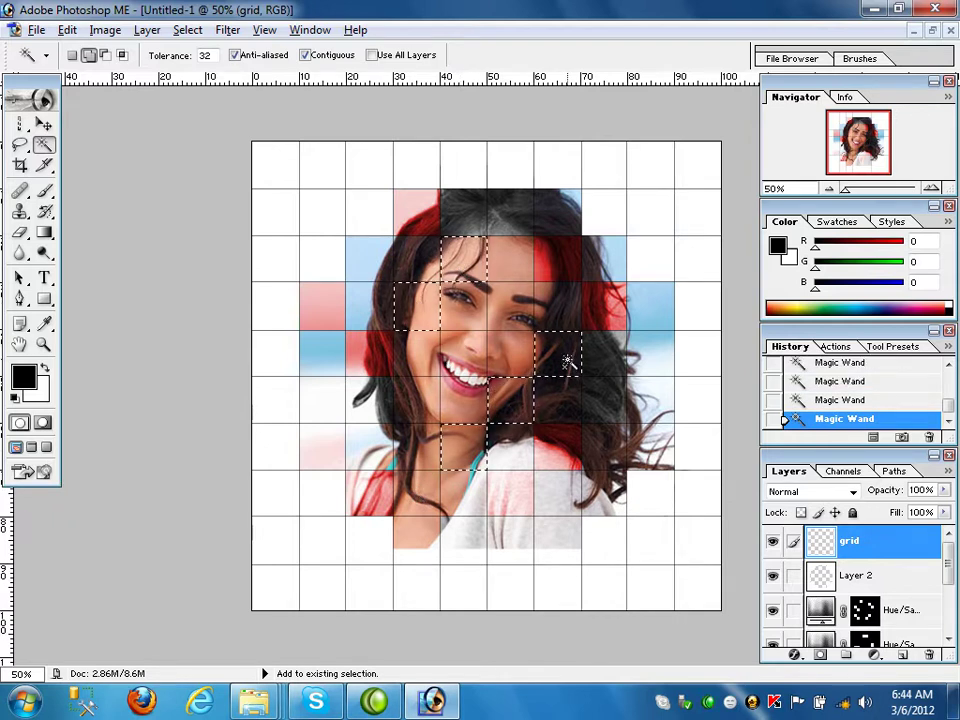
Step: Tint the selected face cells green with a Hue/Saturation adjustment layer, using Colorize, Hue 101 and Lightness +12
click(874, 656)
click(845, 510)
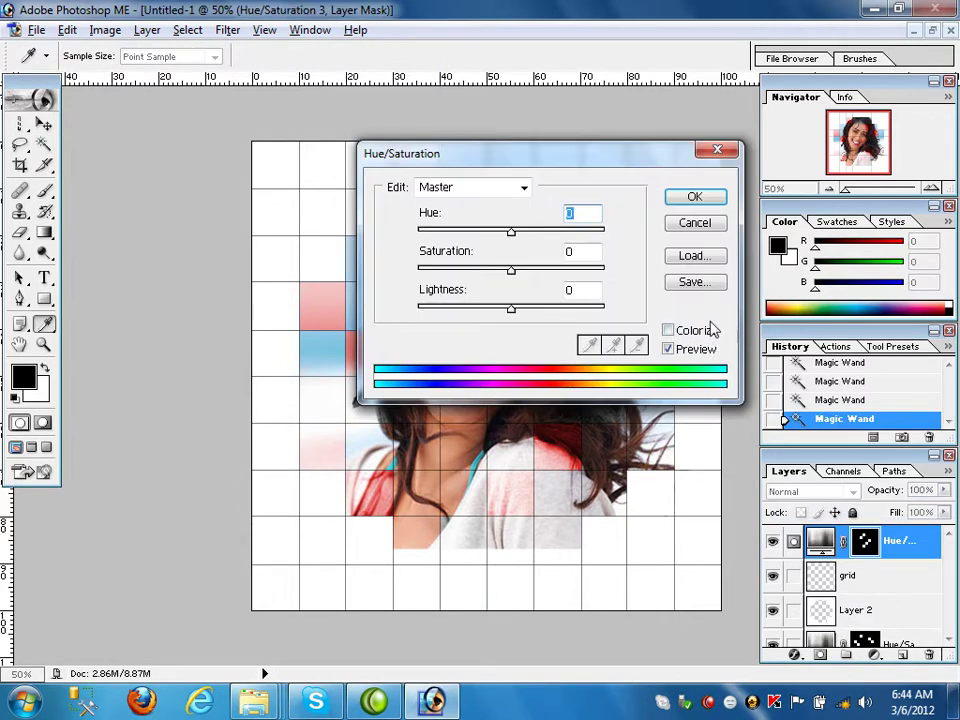
click(668, 330)
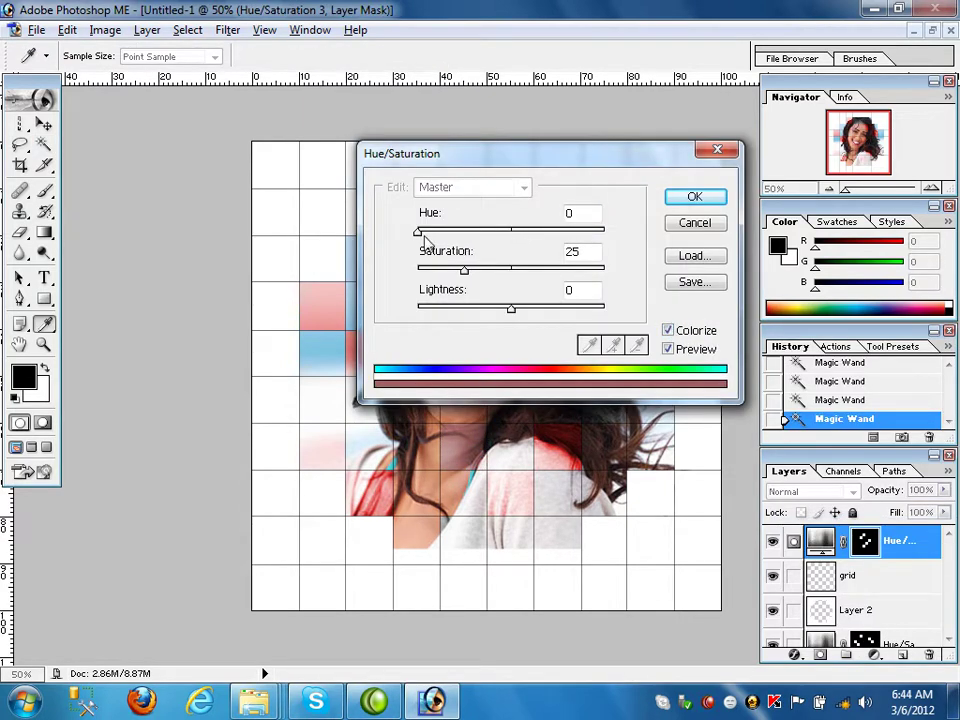
drag(421, 234, 471, 238)
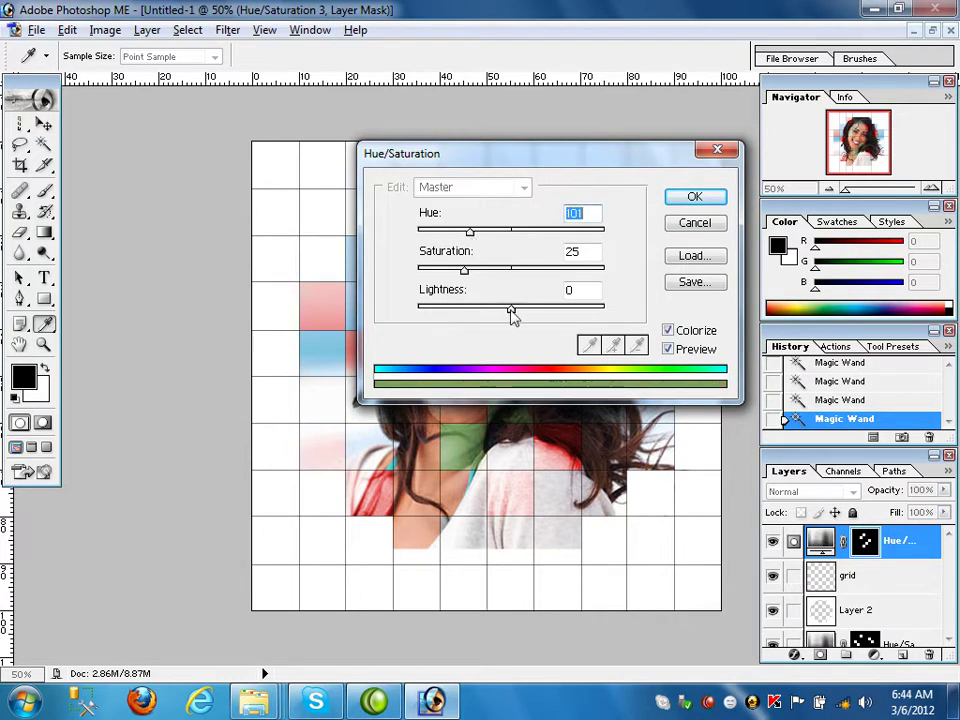
drag(510, 313, 522, 312)
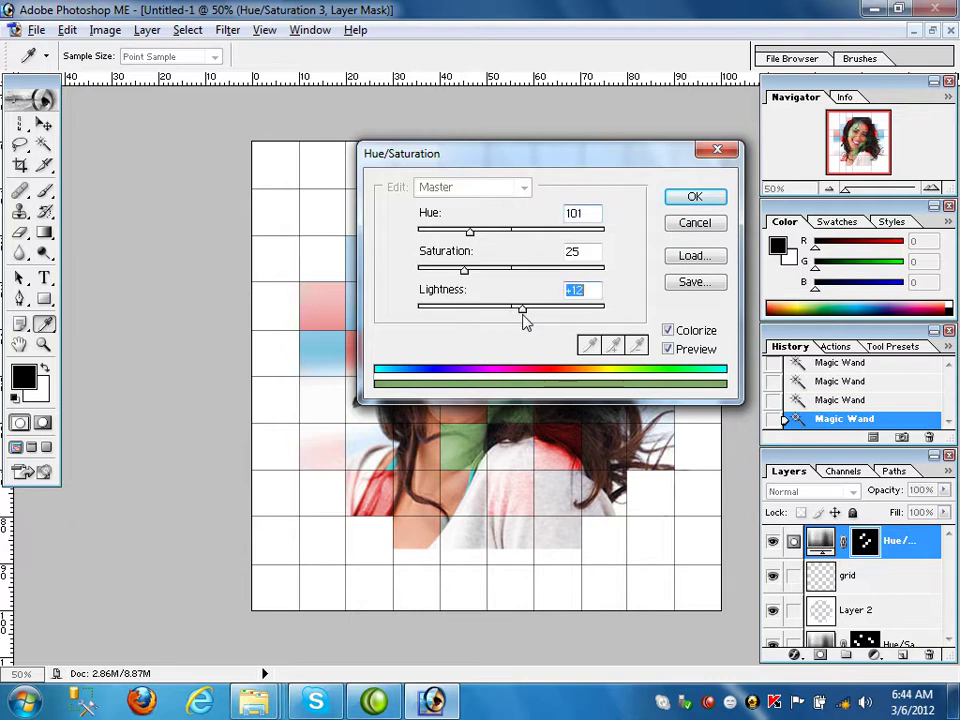
click(692, 199)
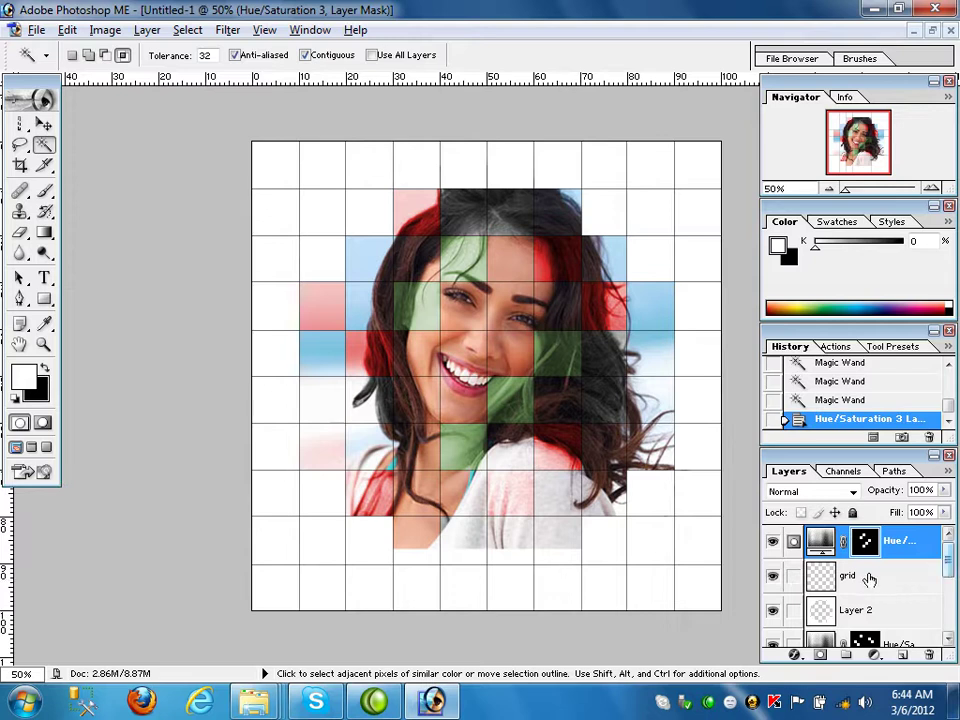
Step: Move the grid layer back to the top of the stack, above the green Hue/Saturation layer
click(921, 574)
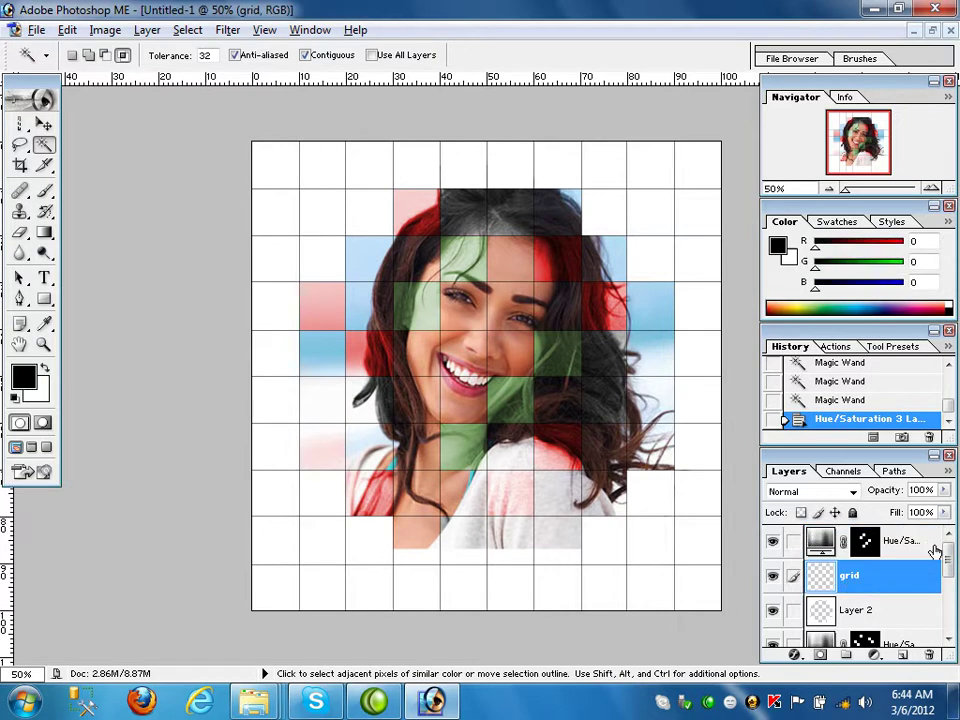
drag(930, 574, 872, 533)
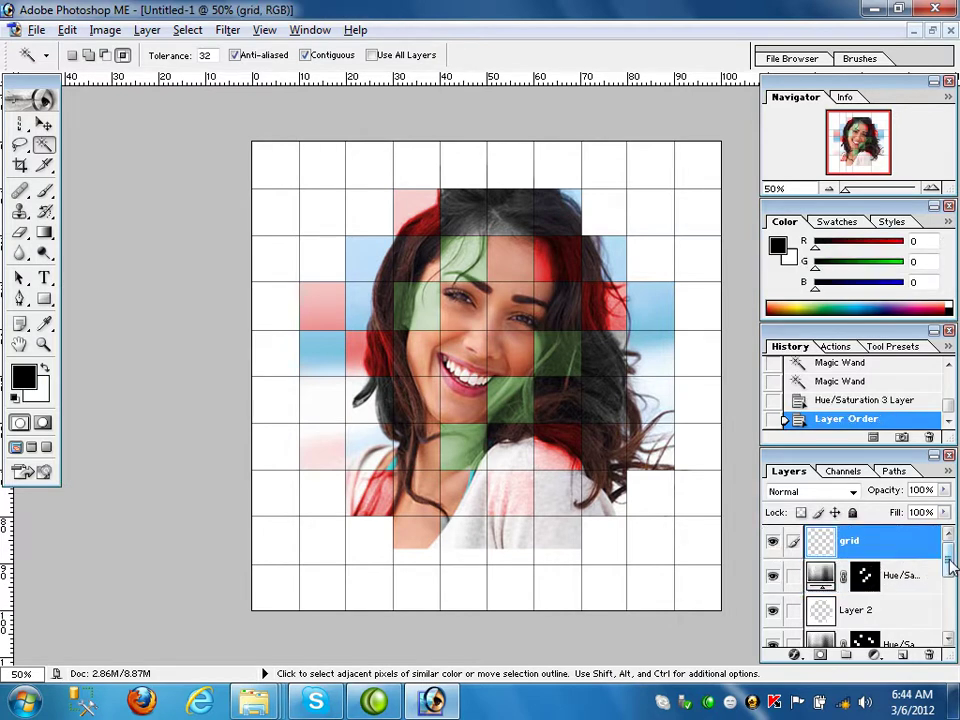
mouse_move(950, 565)
mouse_down()
mouse_move(949, 625)
mouse_move(951, 565)
mouse_up()
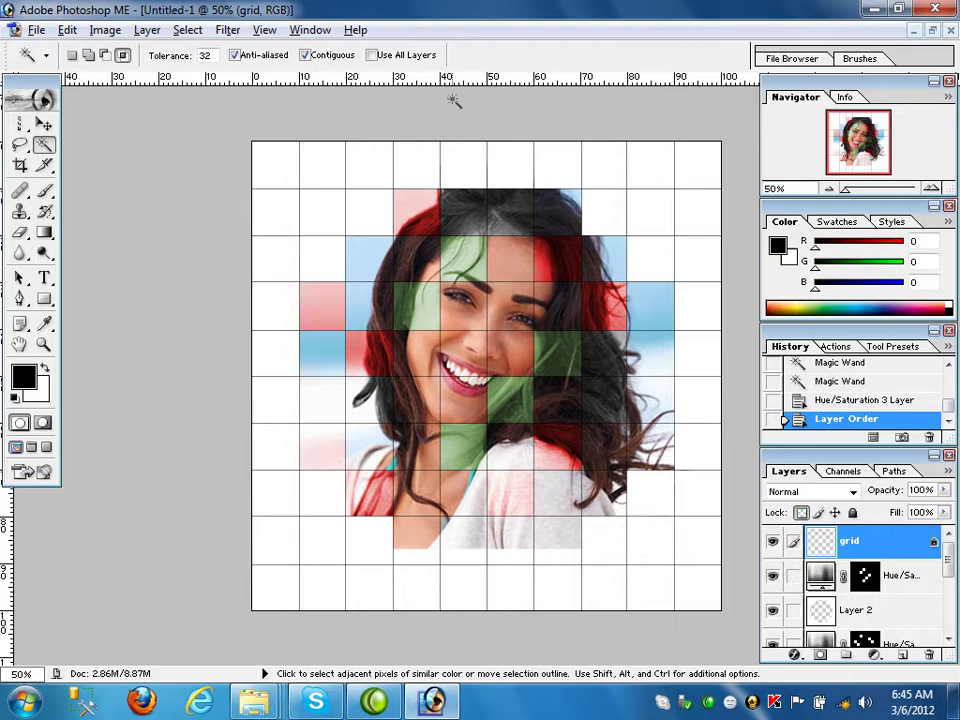
Step: Fill the grid layer's lines with White in Normal mode at 100% opacity, preserving transparency
click(66, 30)
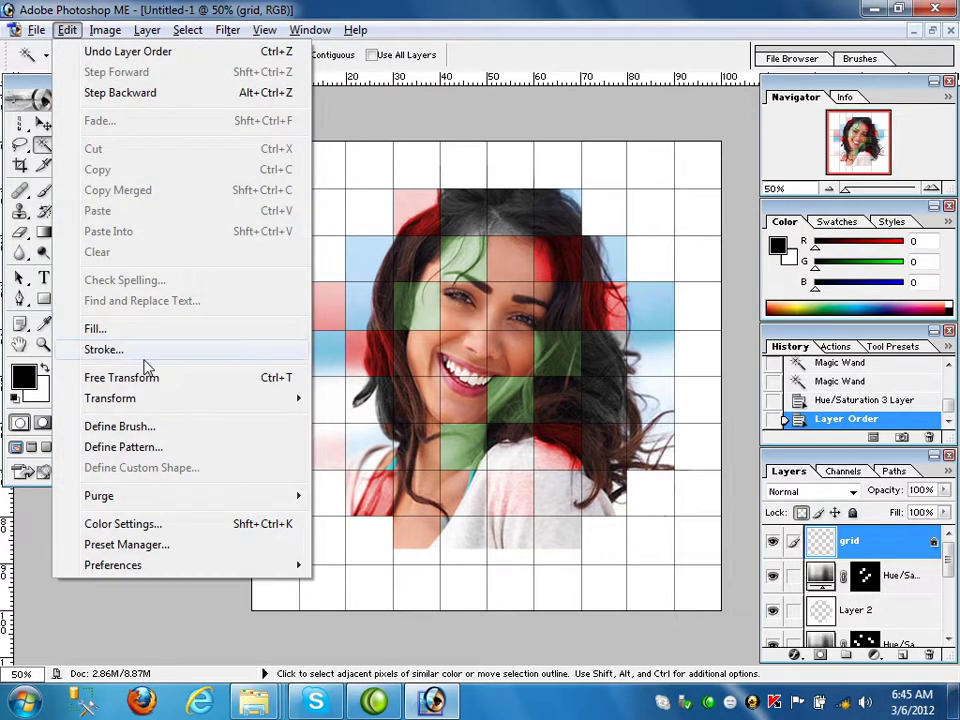
click(143, 336)
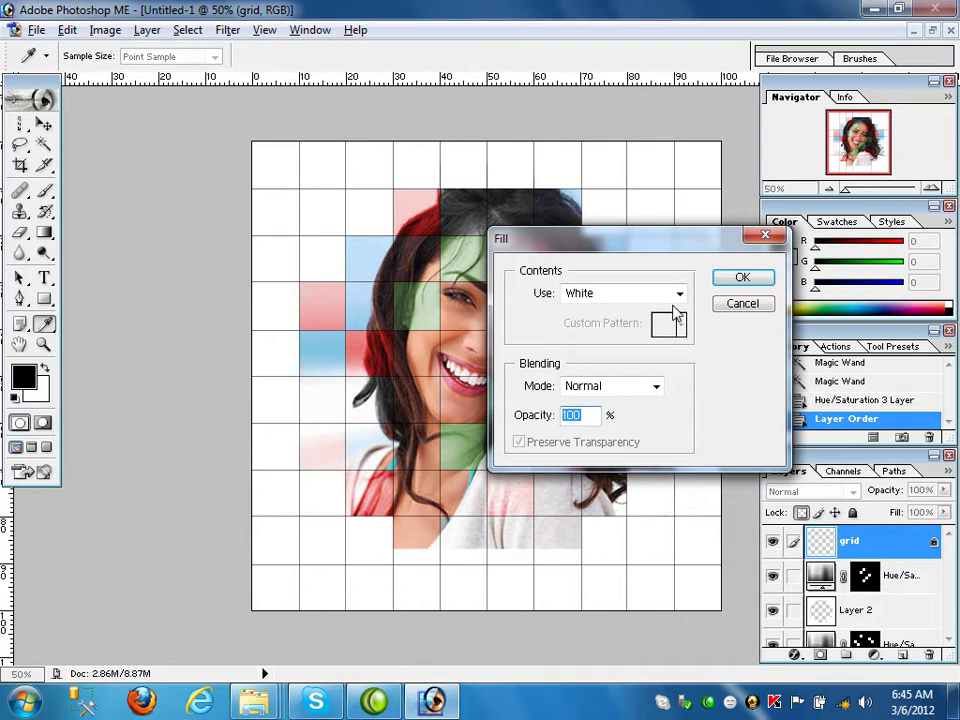
click(740, 280)
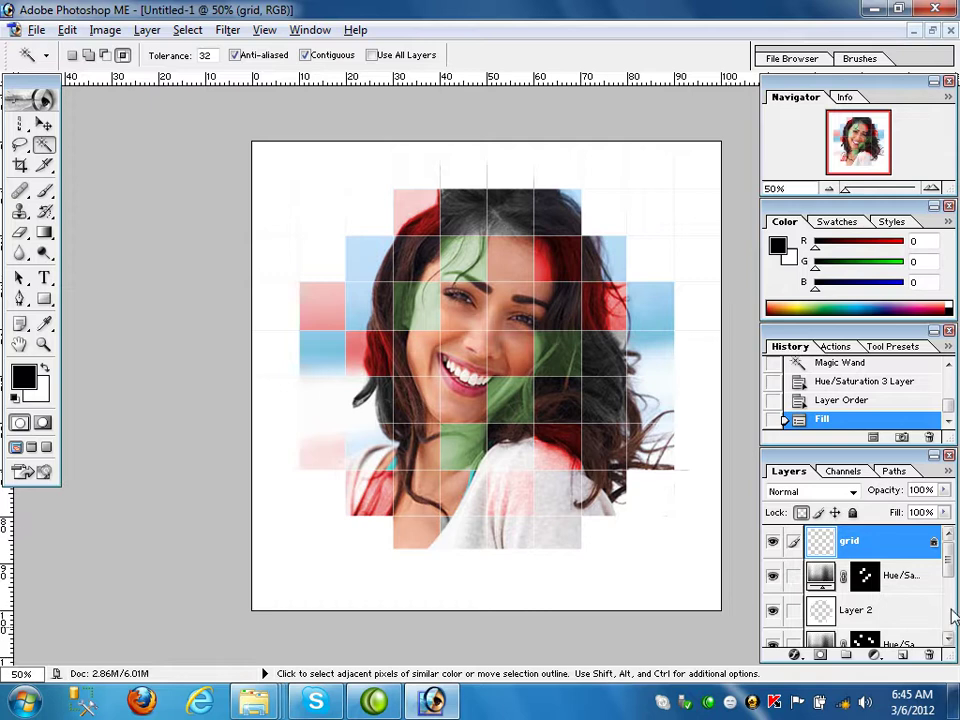
Step: Add a Stroke layer style to the grid layer and change the stroke color to near-white
drag(948, 560, 953, 620)
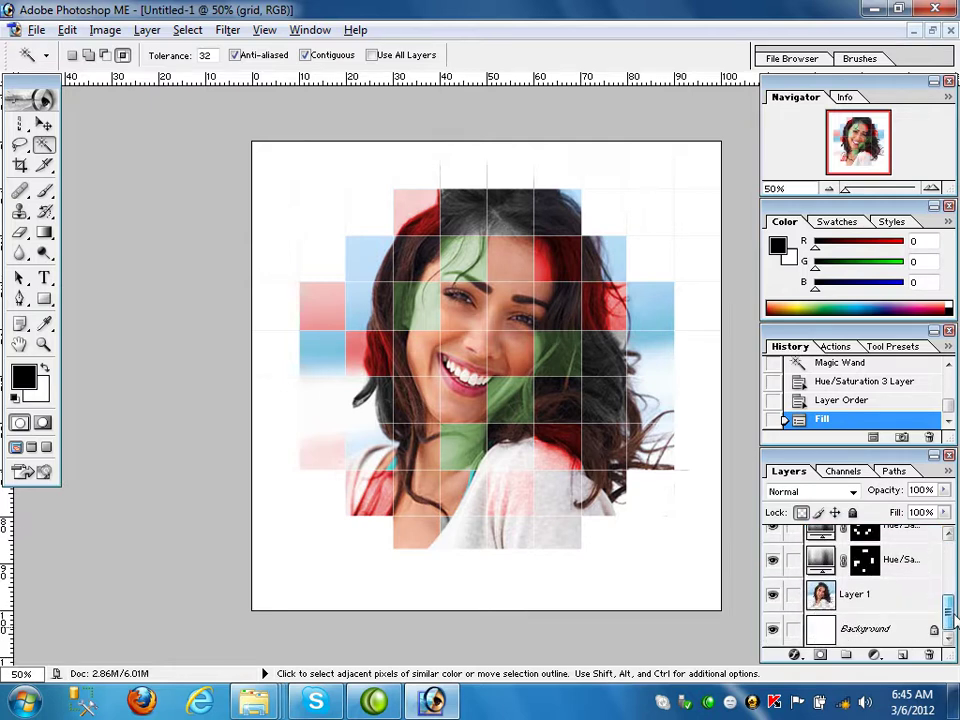
click(795, 655)
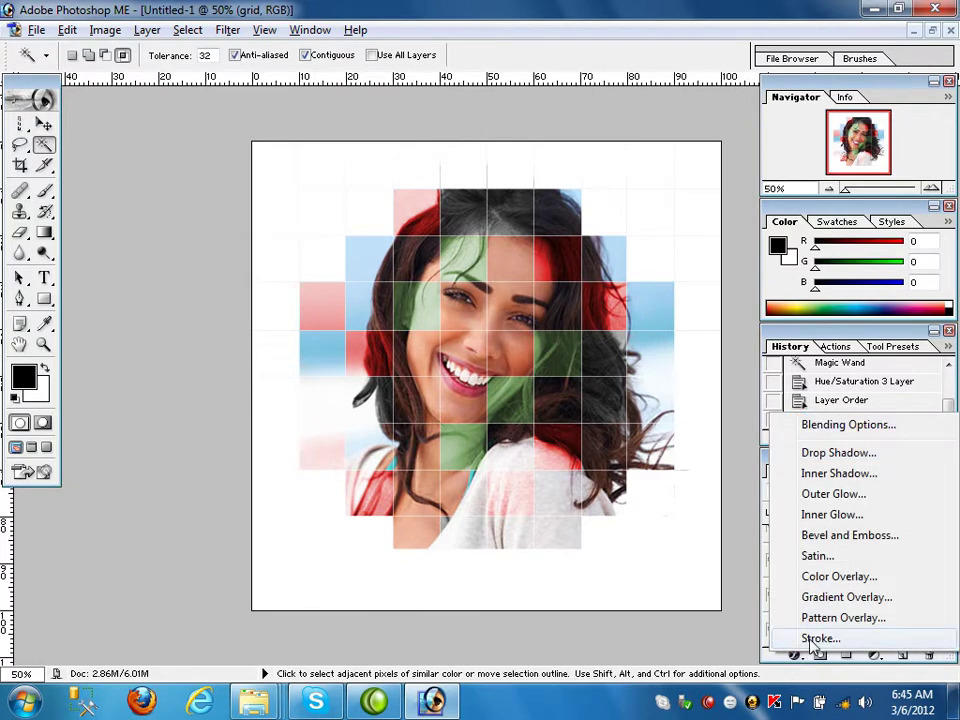
click(813, 640)
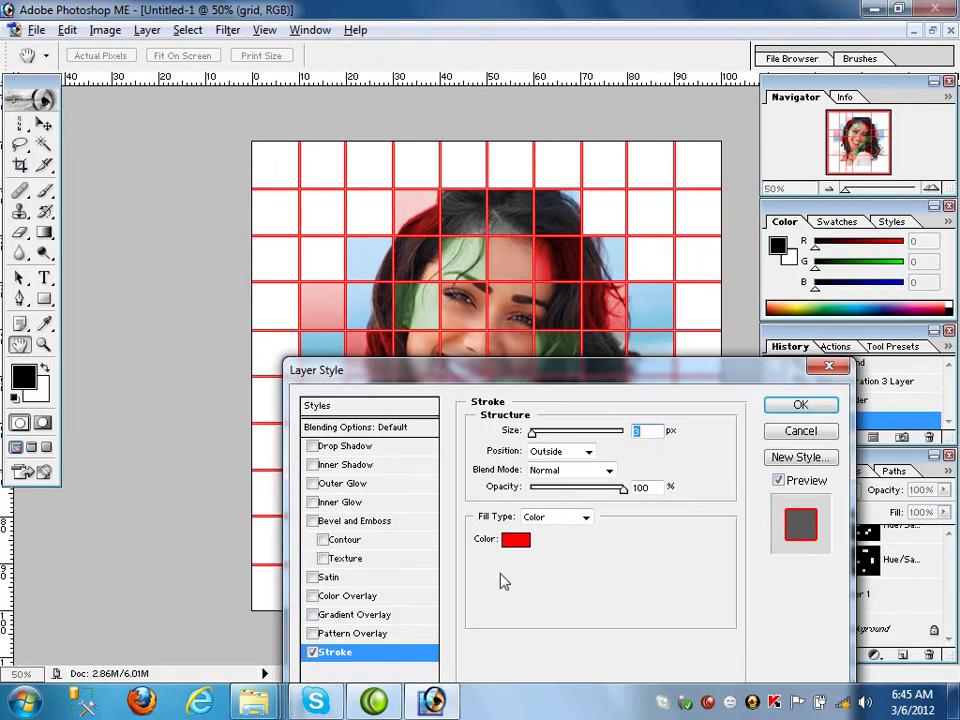
click(516, 540)
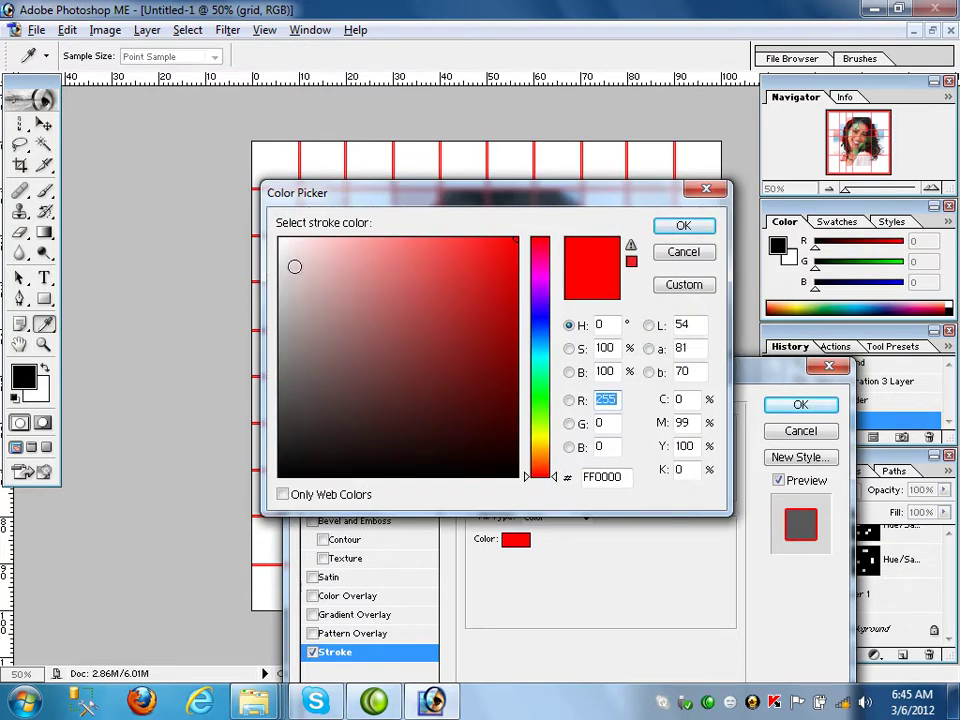
click(288, 245)
click(281, 242)
click(674, 225)
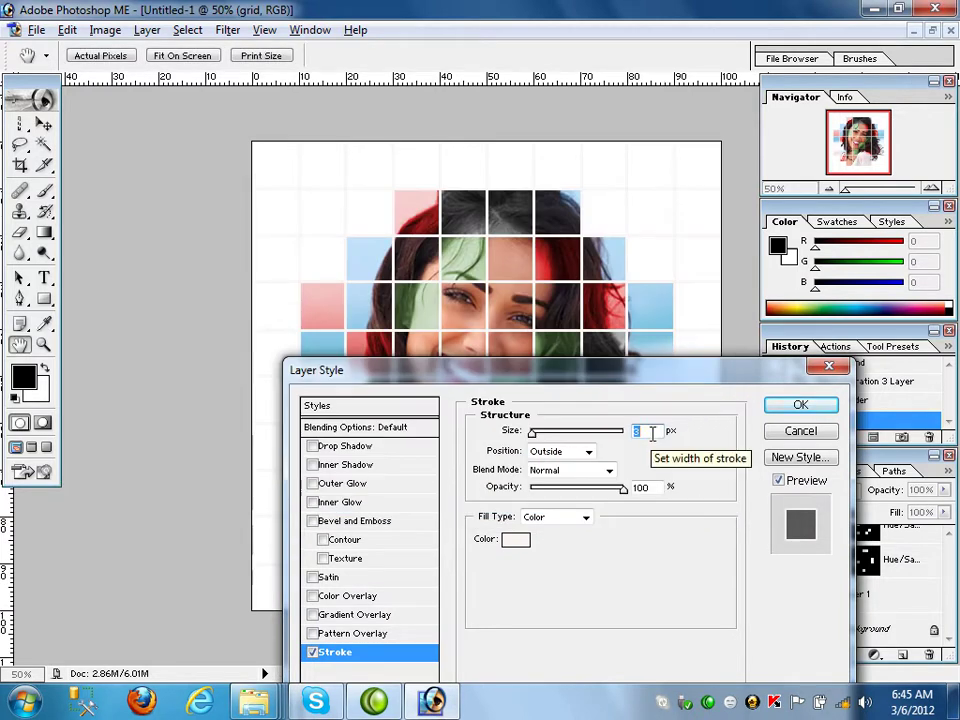
Step: Try a 1 px stroke on the grid lines and settle on a stroke size of 2 px, positioned Outside
text(1)
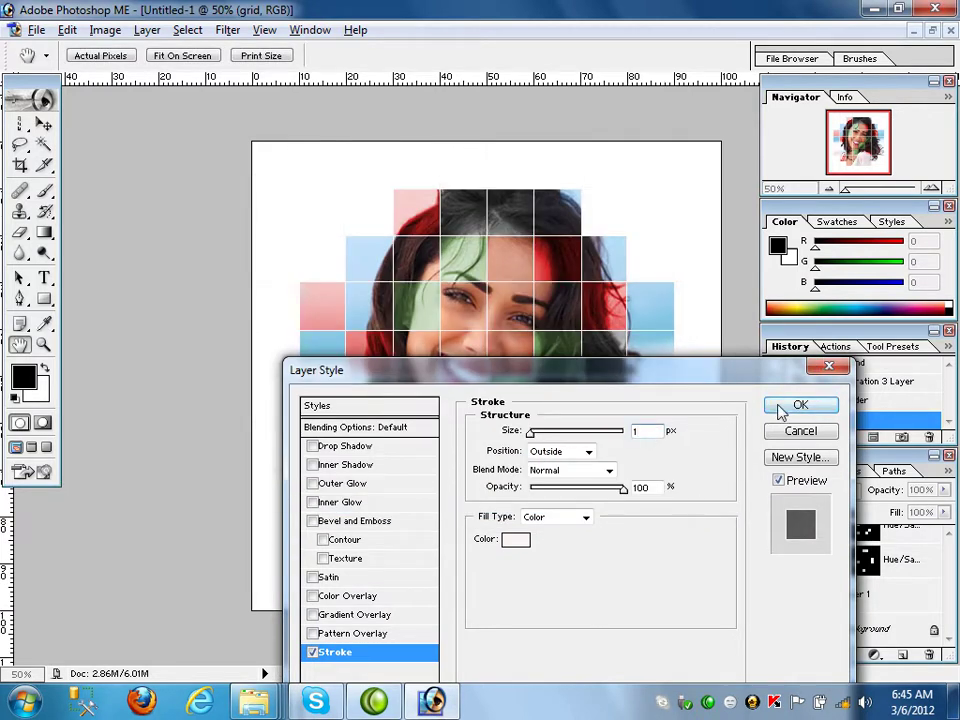
drag(690, 376, 747, 546)
mouse_move(590, 608)
mouse_down()
mouse_move(609, 606)
mouse_move(595, 608)
mouse_up()
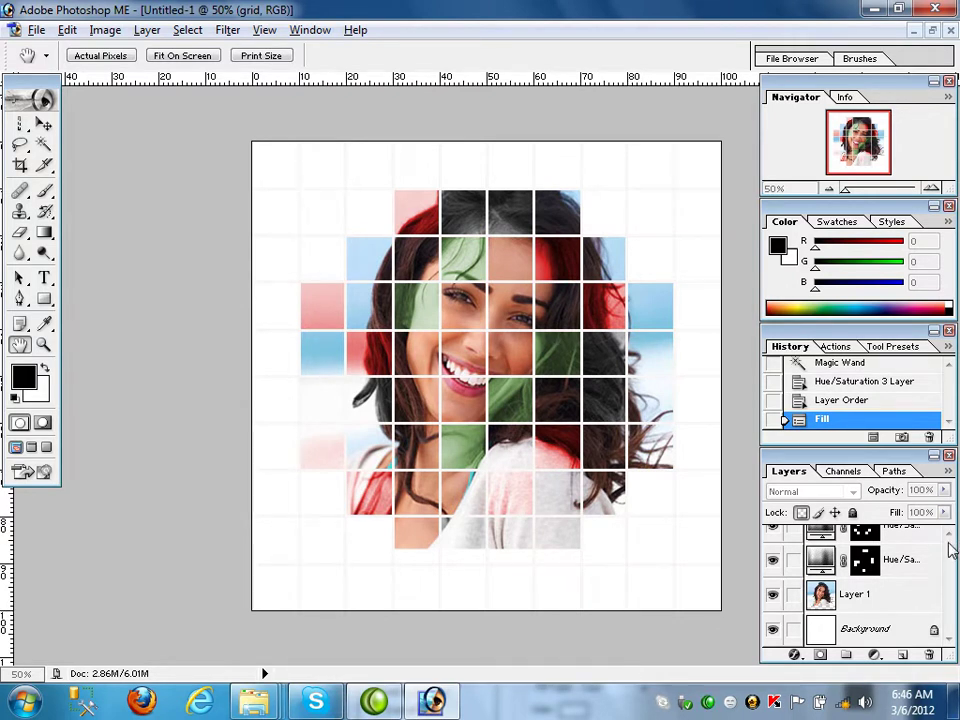
double_click(870, 560)
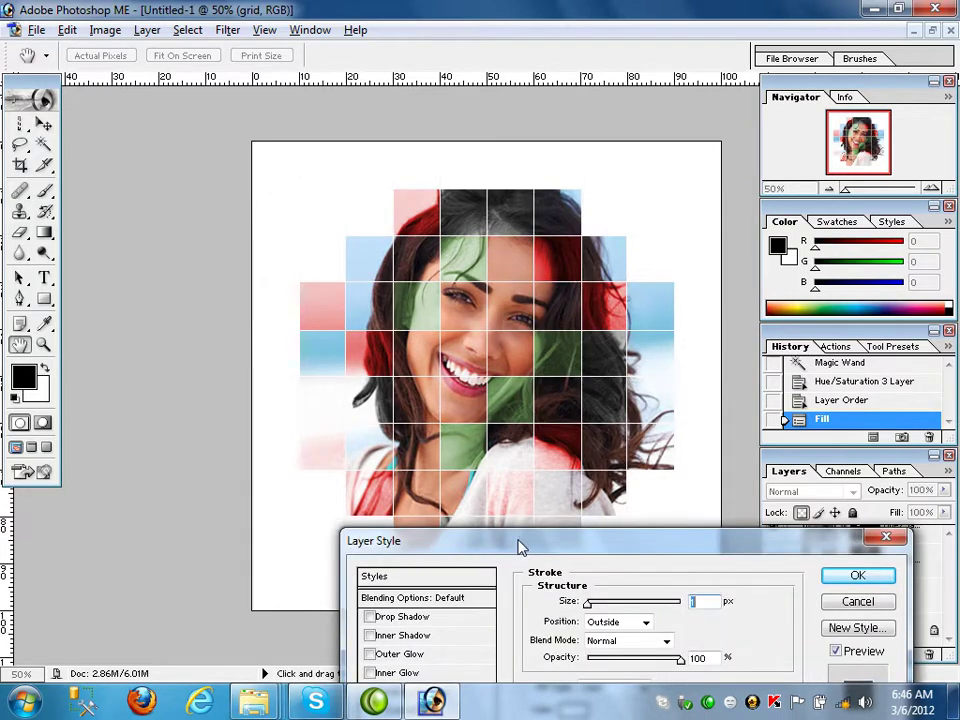
drag(608, 545, 488, 273)
text(2)
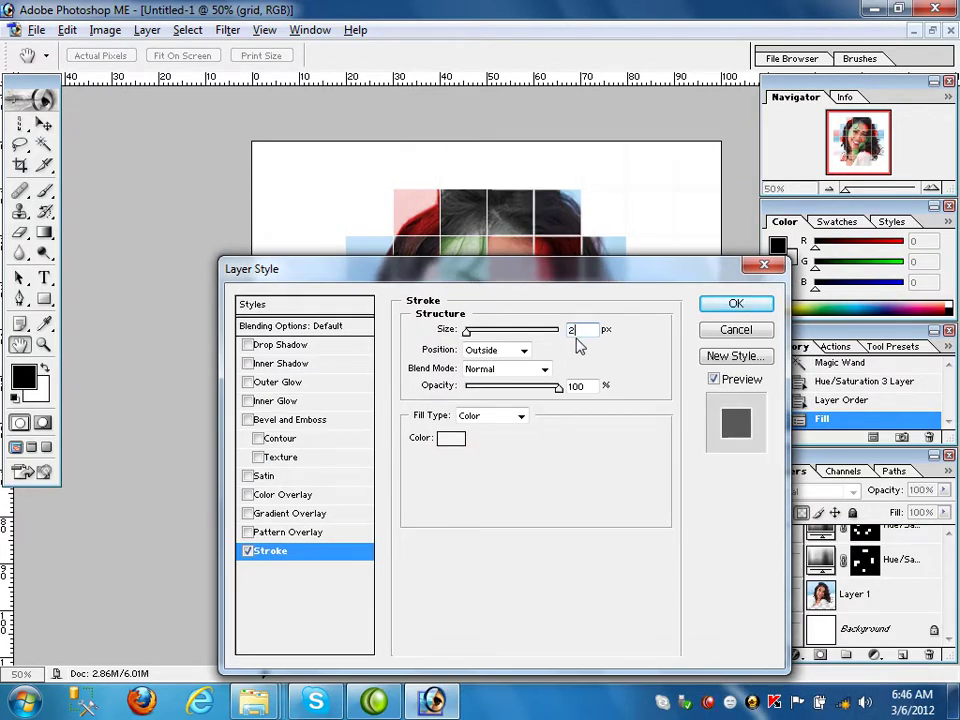
click(763, 306)
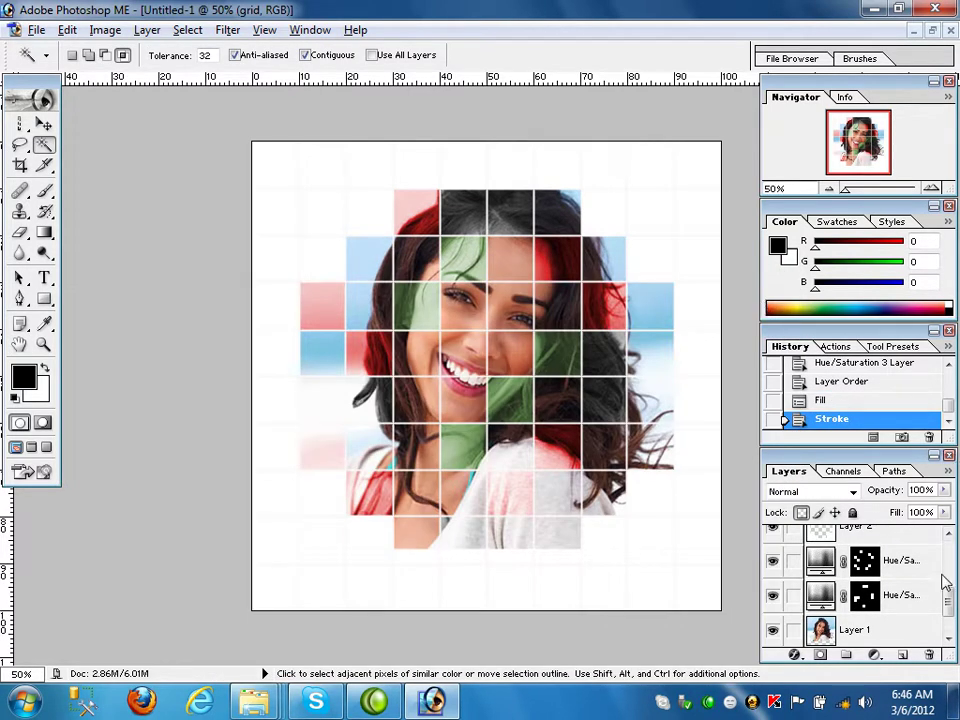
Step: Set the blend mode of the green Hue/Saturation adjustment layer above Layer 2 to Screen
drag(953, 606, 947, 568)
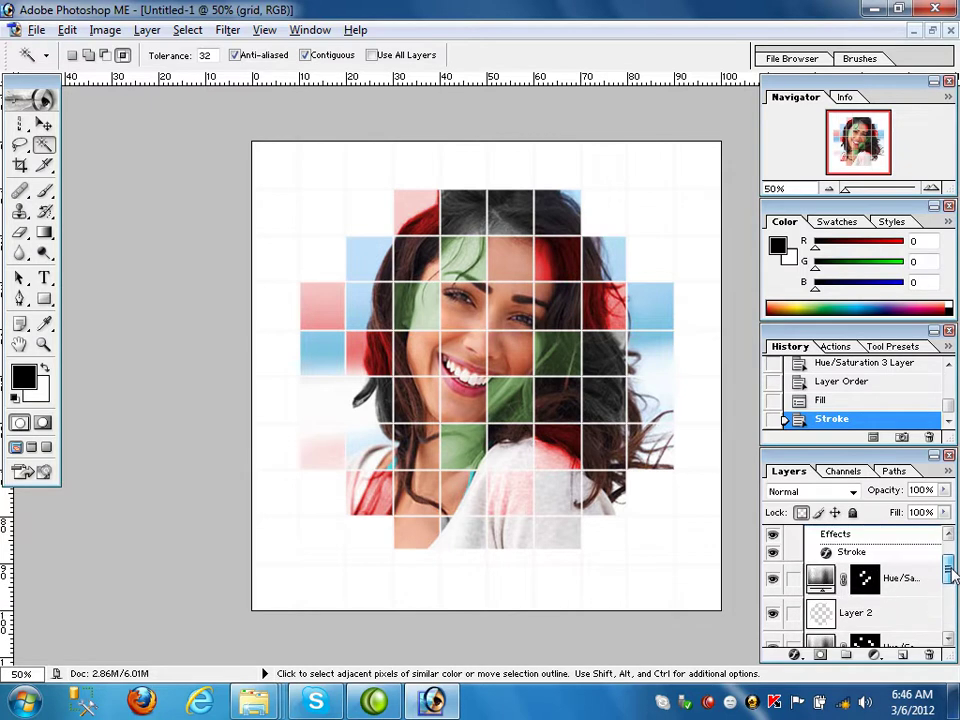
click(866, 580)
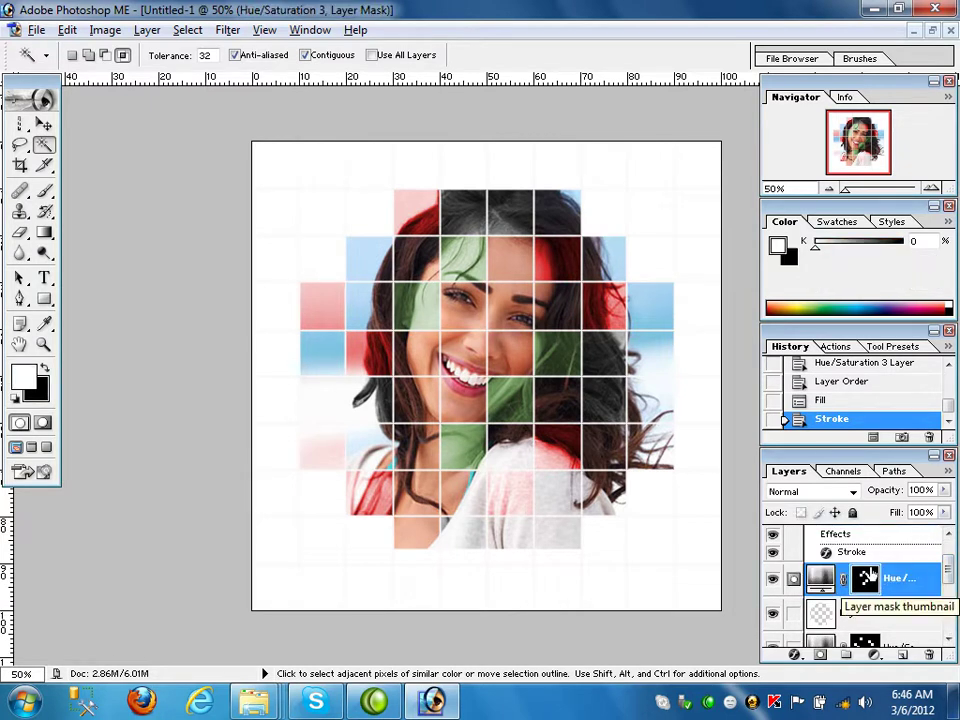
click(853, 493)
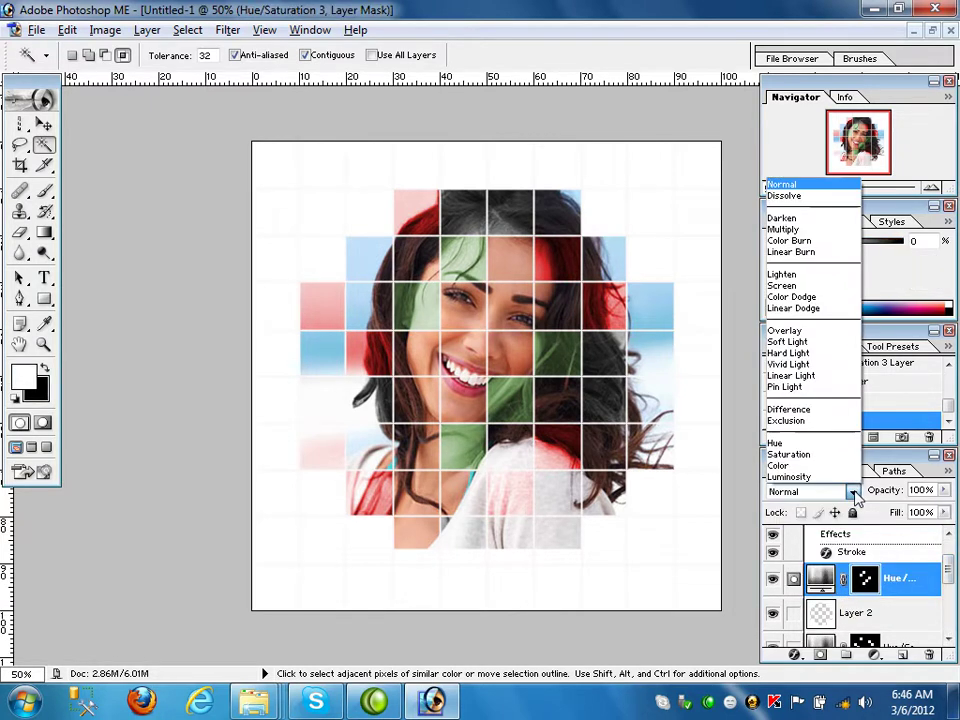
click(827, 287)
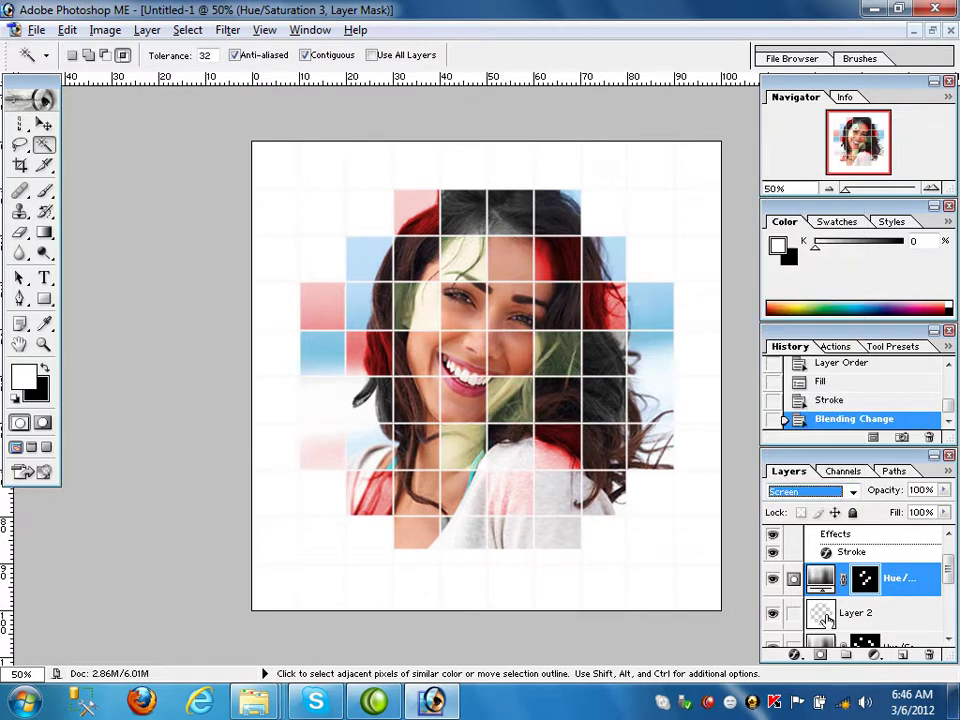
Step: Set the blend mode of the red Hue/Saturation adjustment layer directly below Layer 2 to Color
click(844, 643)
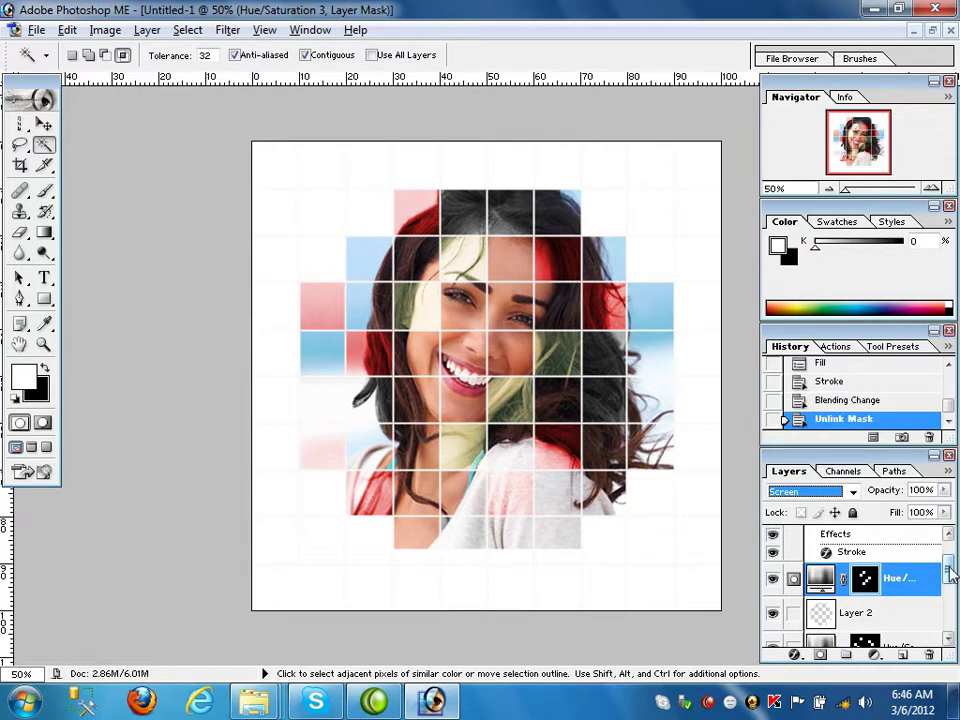
drag(949, 563, 949, 591)
click(890, 598)
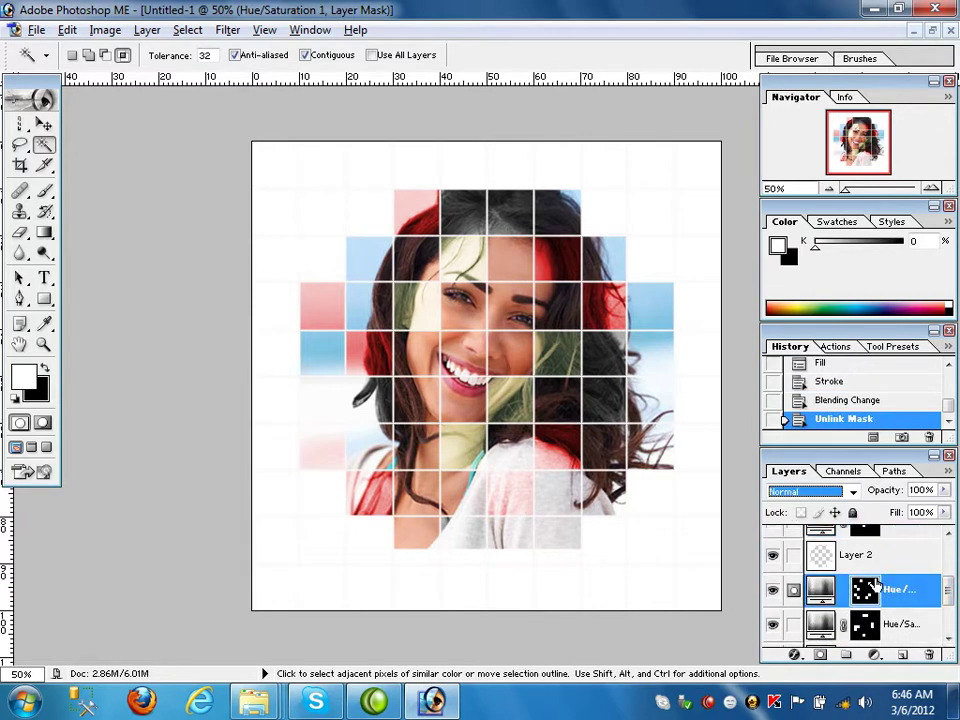
click(852, 491)
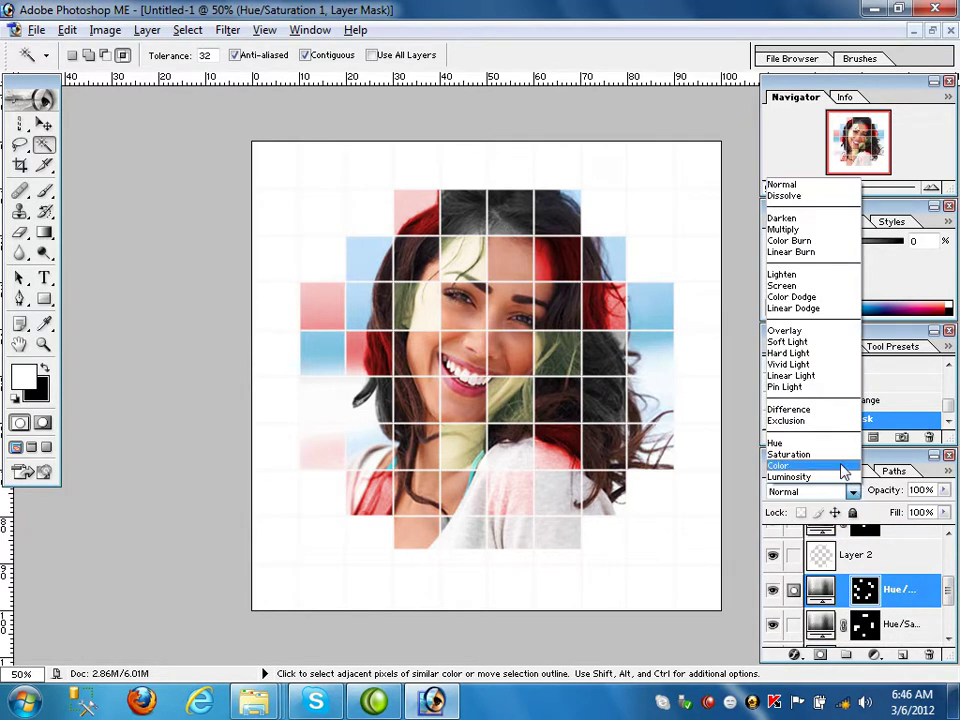
click(843, 466)
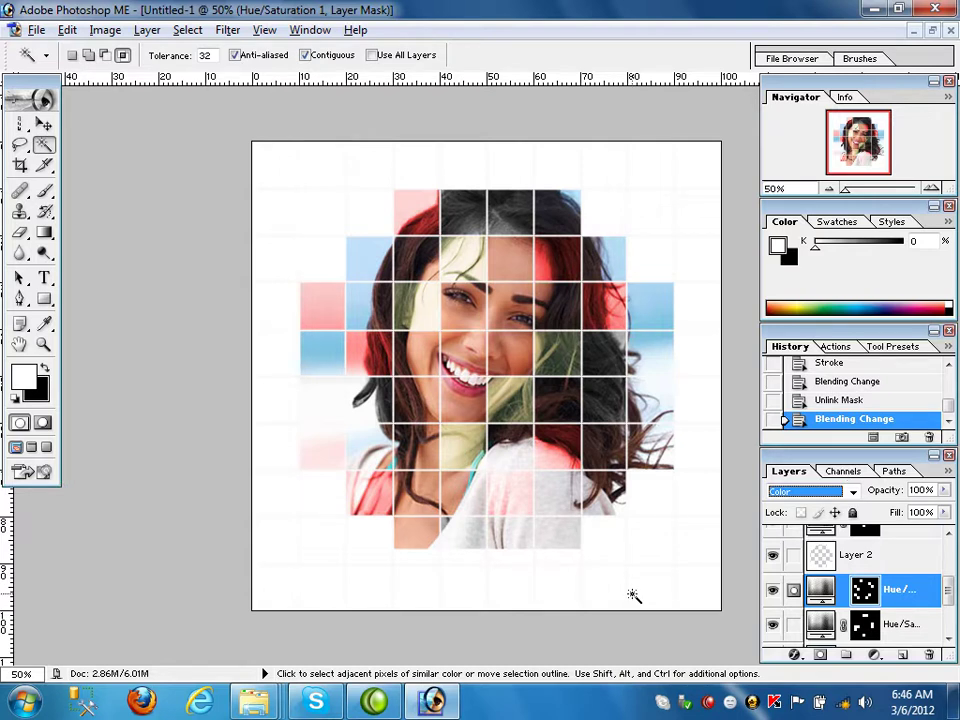
Step: Save a JPEG copy of the design to the Desktop as lec10A, with Maximum quality 12 and Baseline ("Standard") format
click(44, 124)
click(33, 30)
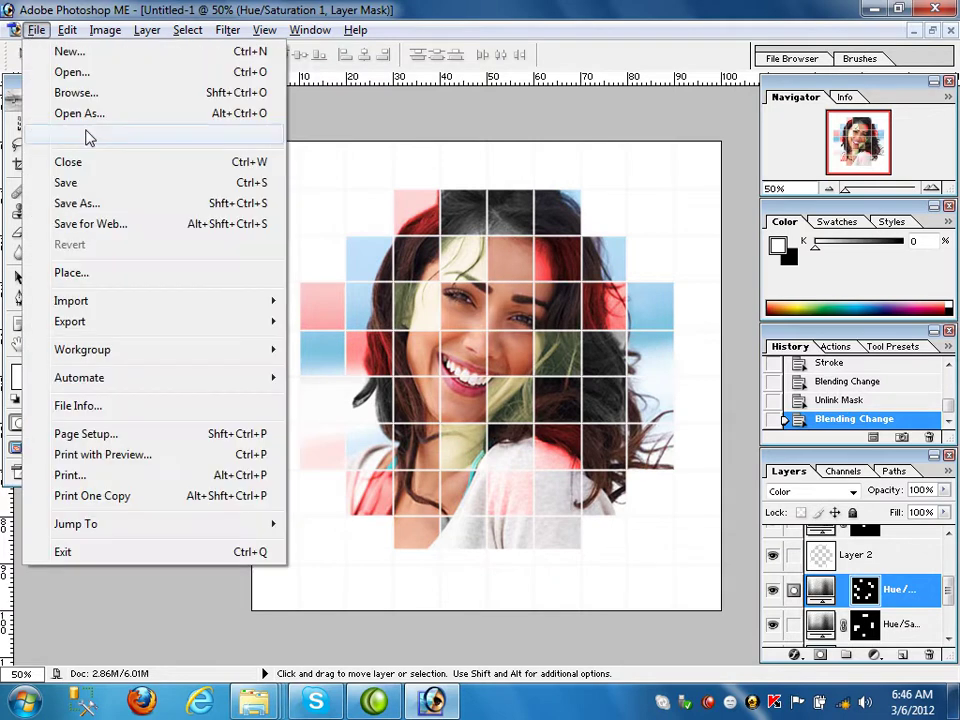
click(94, 205)
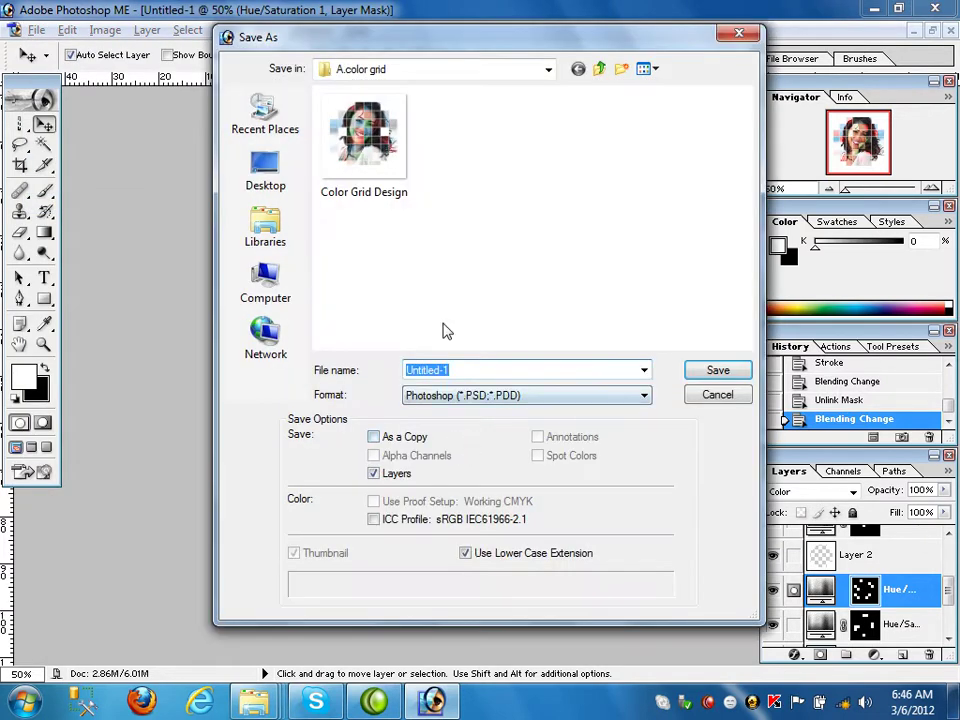
click(281, 197)
text(l)
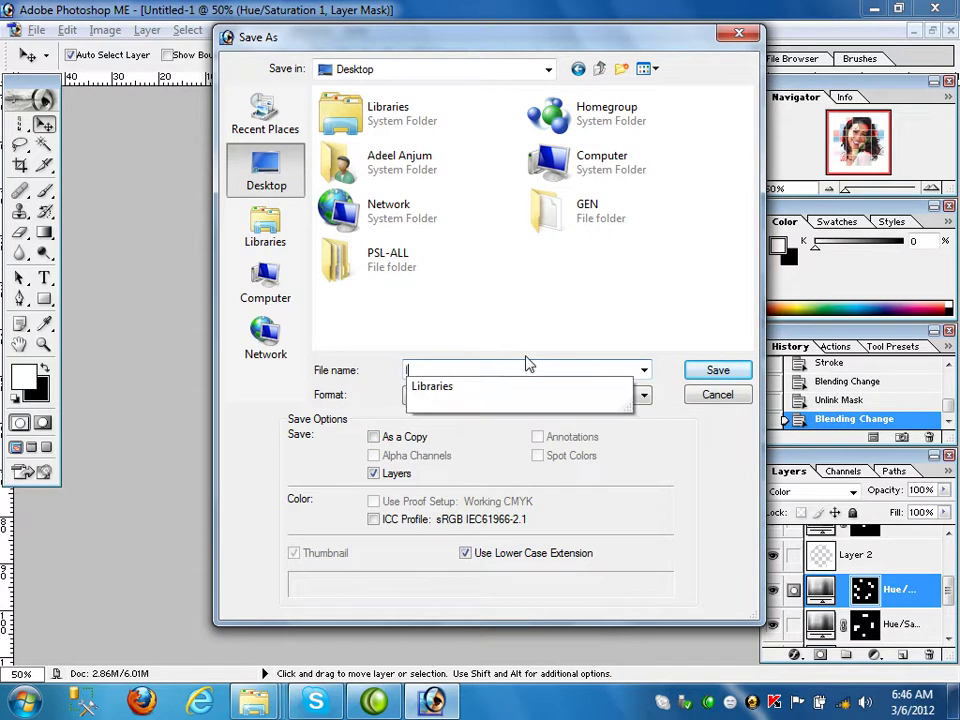
text(ec10A)
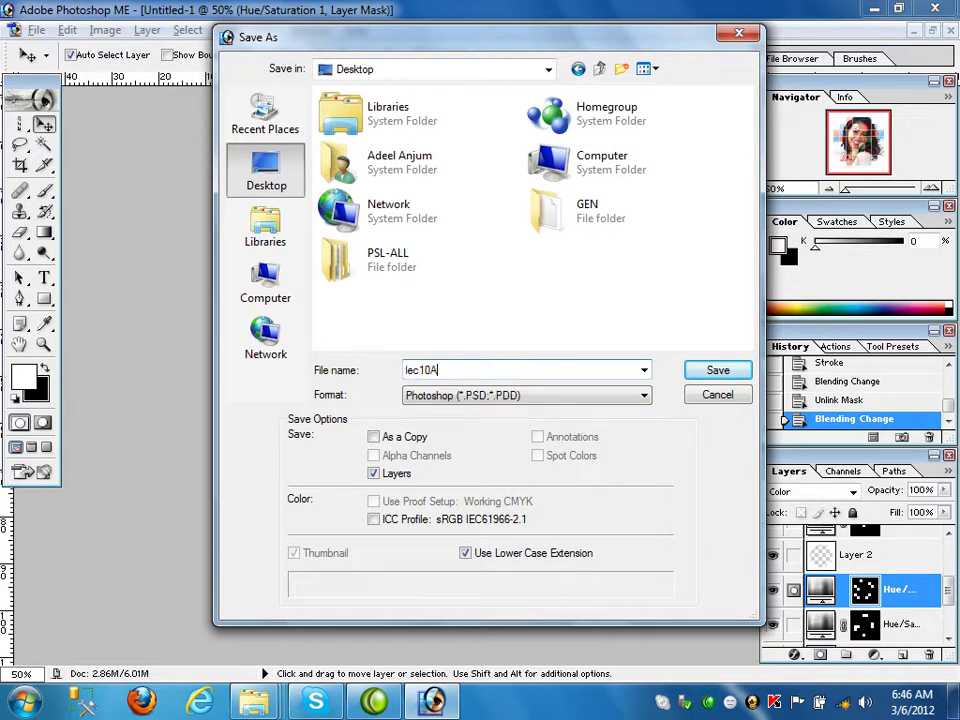
click(645, 397)
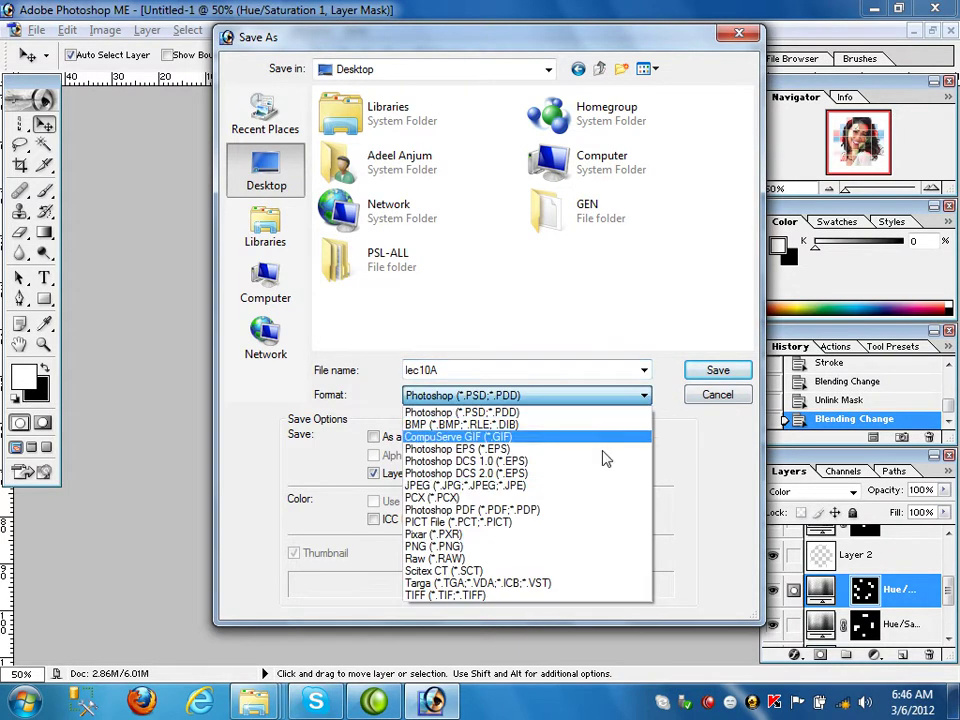
click(562, 486)
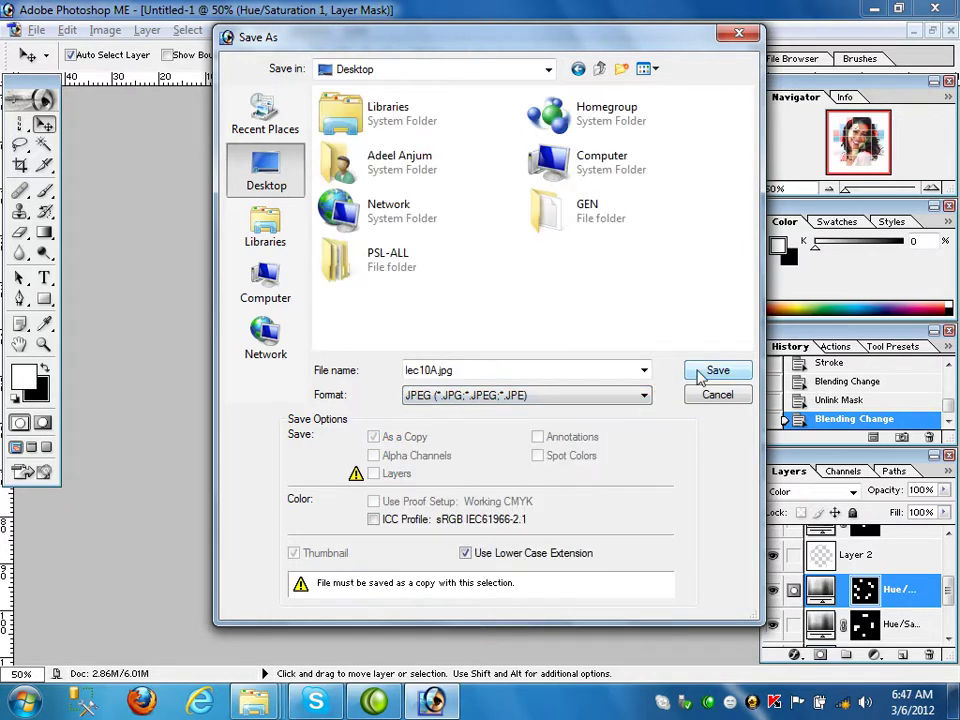
click(718, 372)
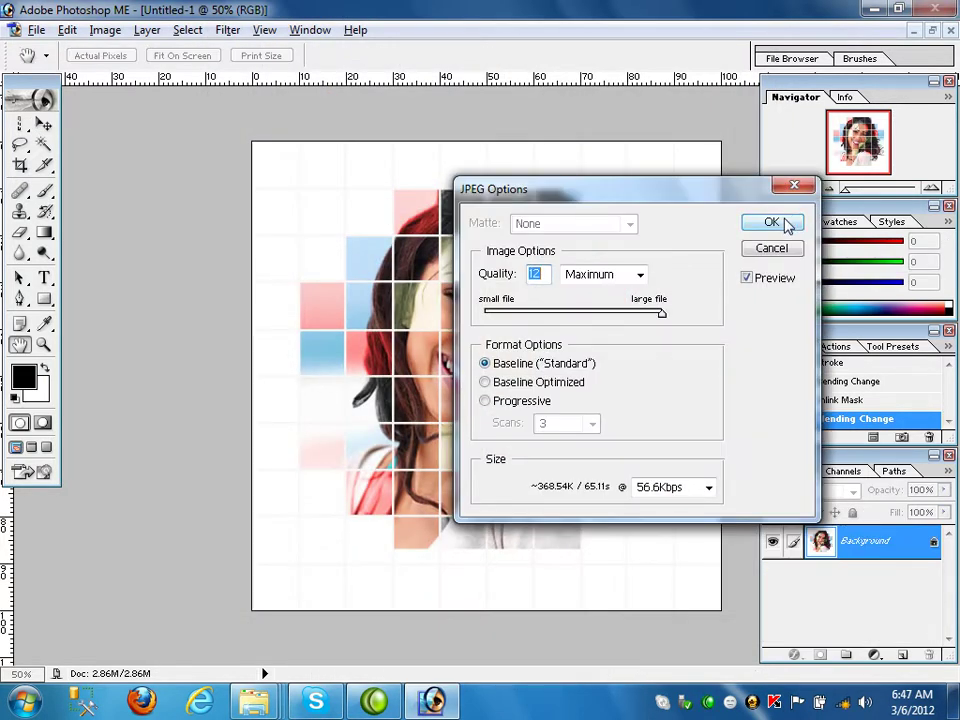
click(786, 222)
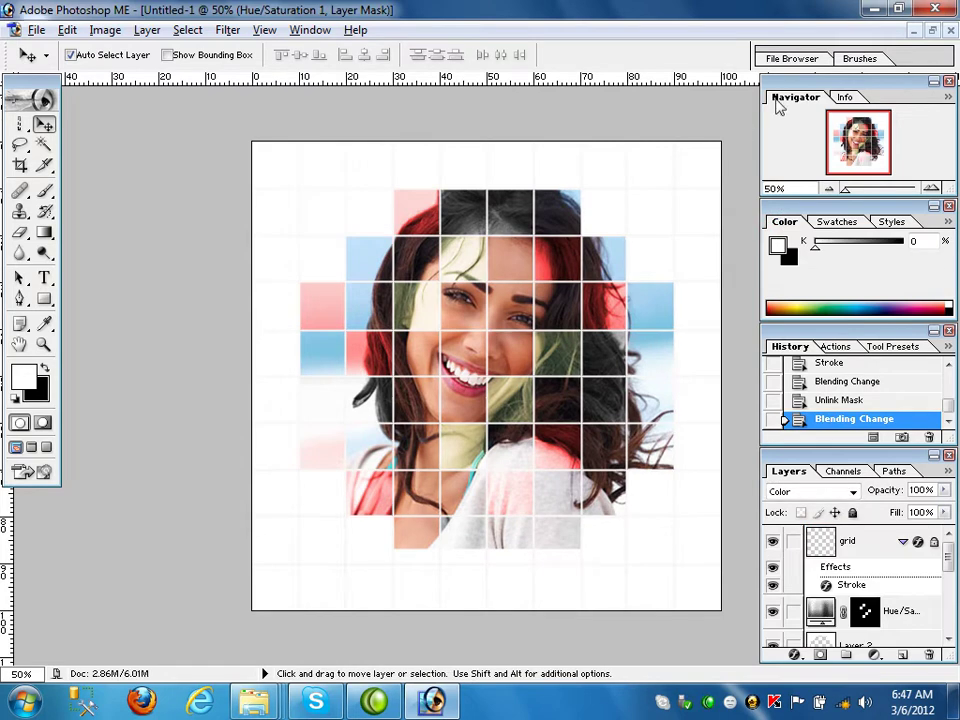
Step: Switch to the desktop, view the saved lec10A image in Windows Photo Viewer and close the viewer
click(868, 9)
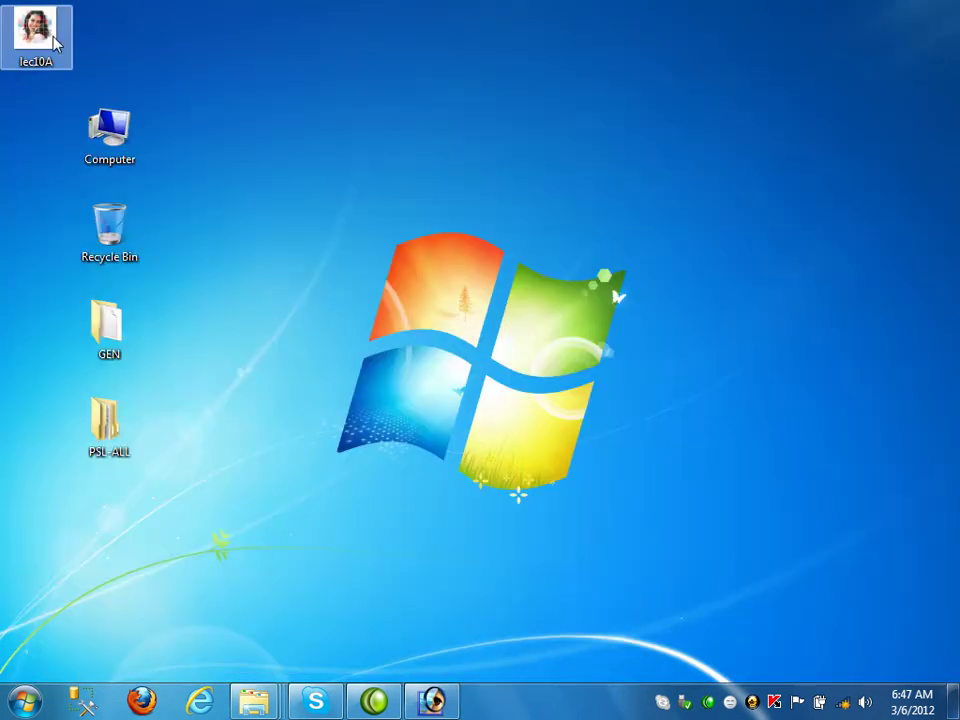
double_click(55, 42)
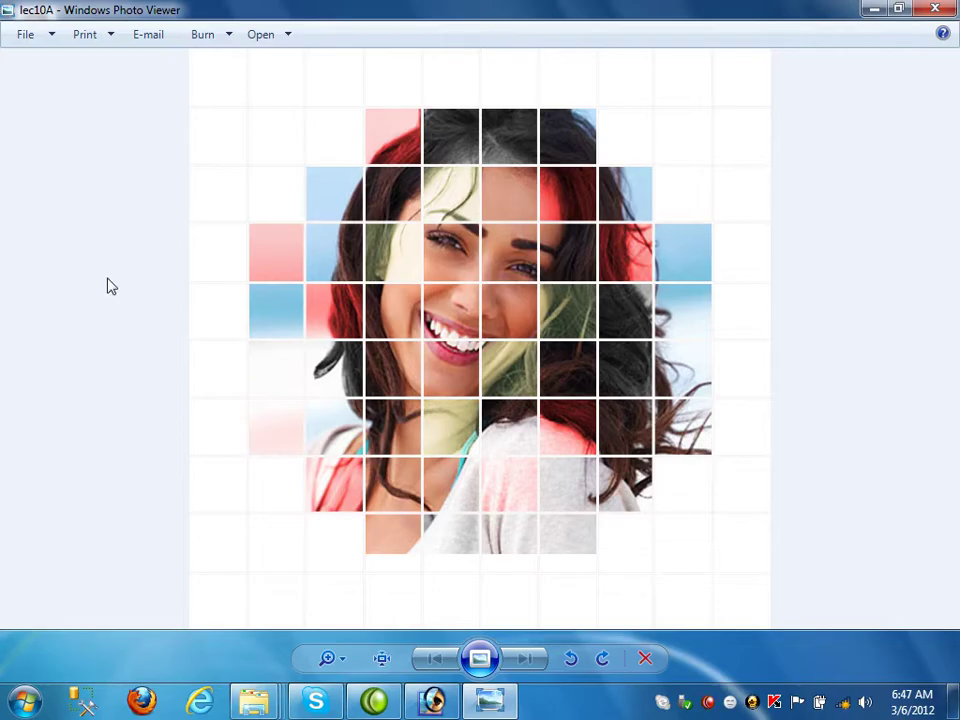
click(938, 10)
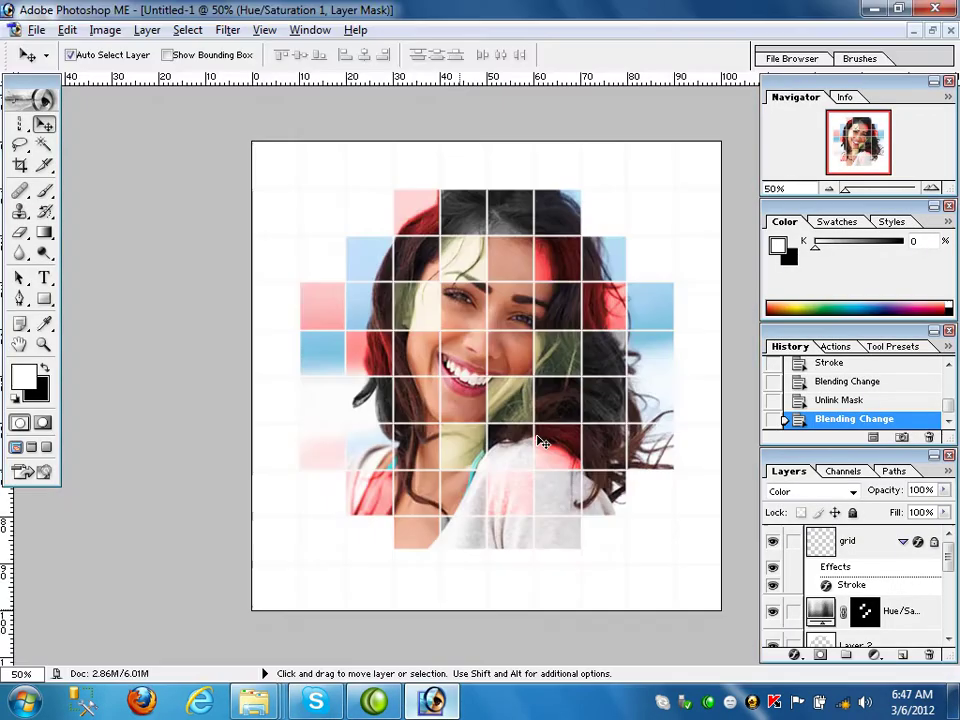
Step: Close the Untitled-1 document in Photoshop without saving its changes
click(949, 31)
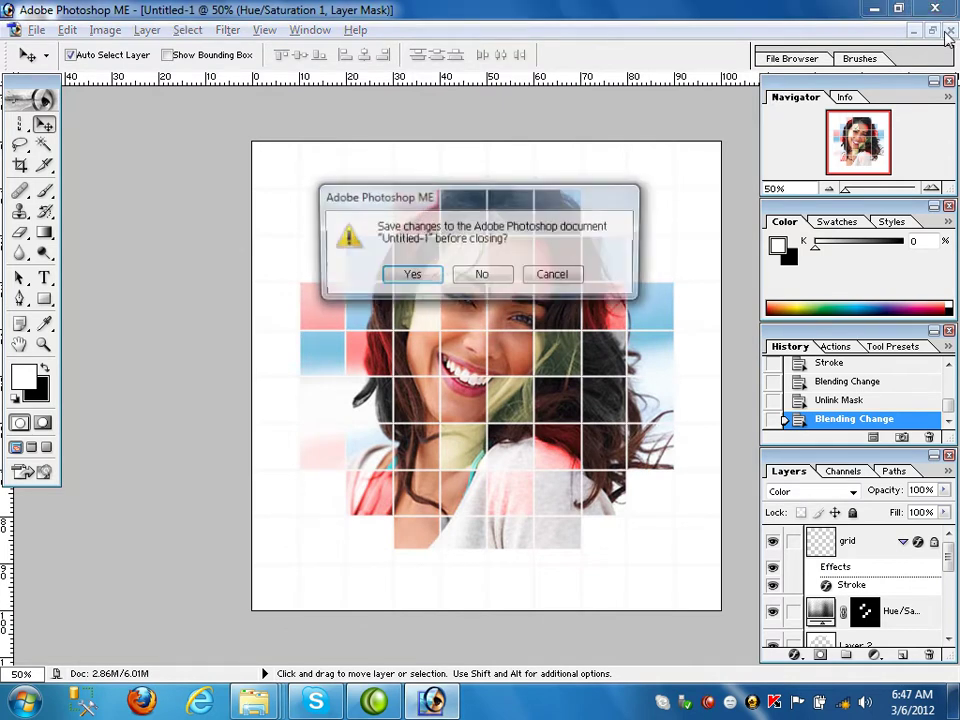
click(488, 275)
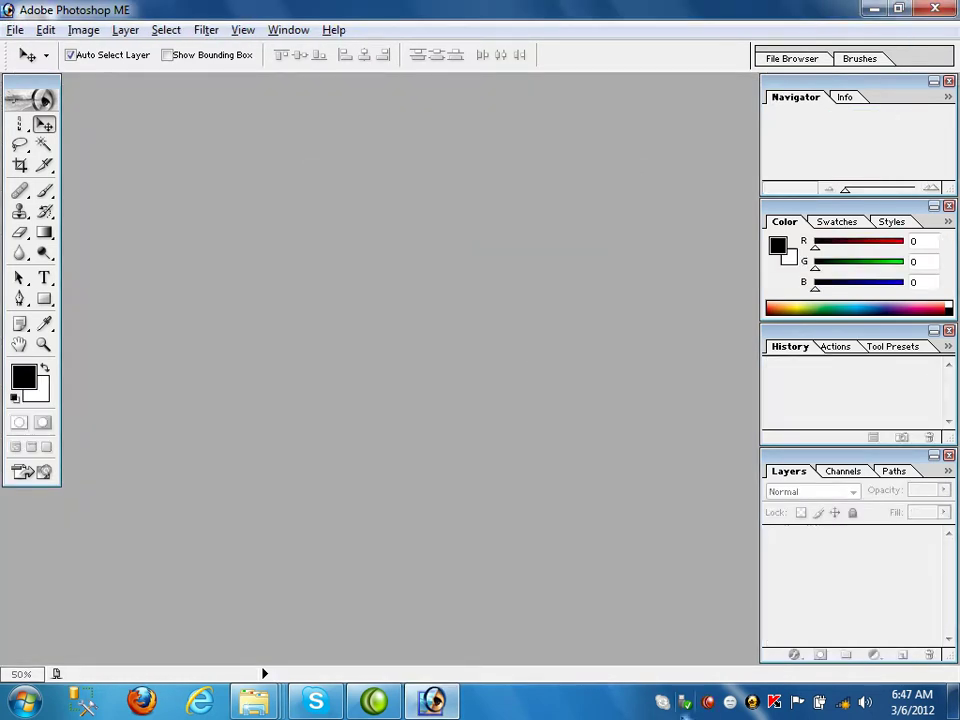
right_click(709, 701)
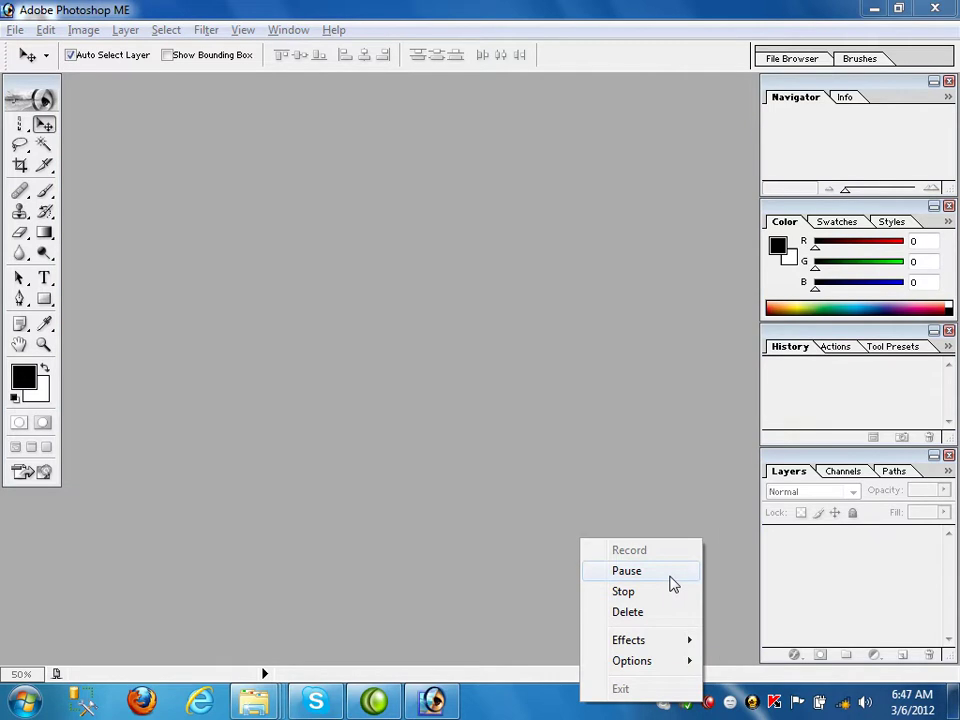
click(672, 584)
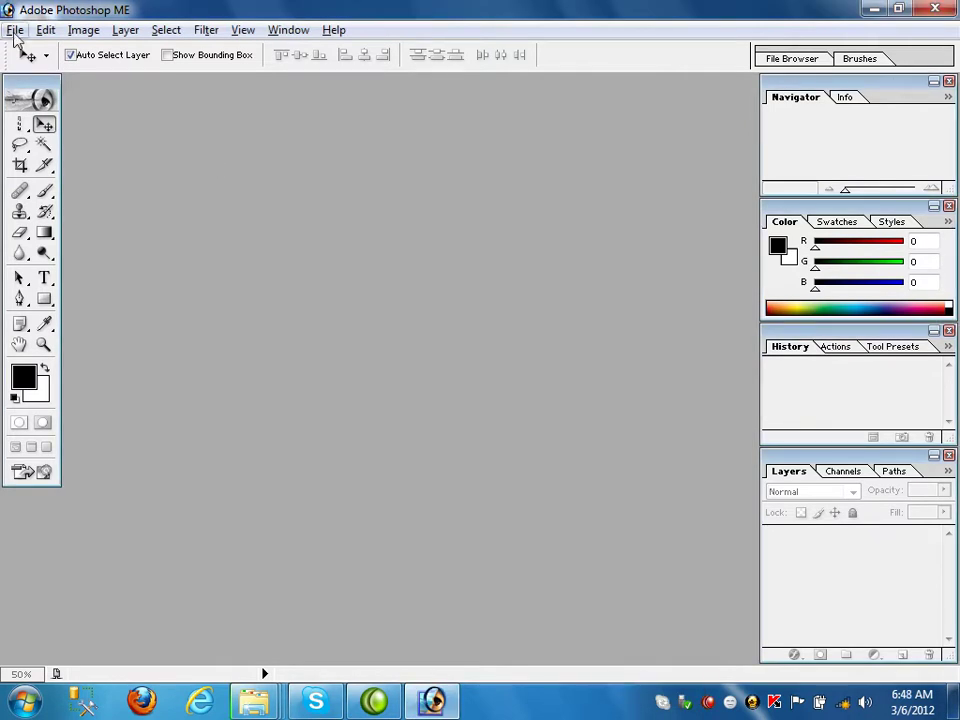
Step: Open New Photo to Old Photo Original.jpg from the Desktop folder PSL-ALL, LEC-10, B.new to old photo, and hide the rulers
click(15, 30)
click(50, 72)
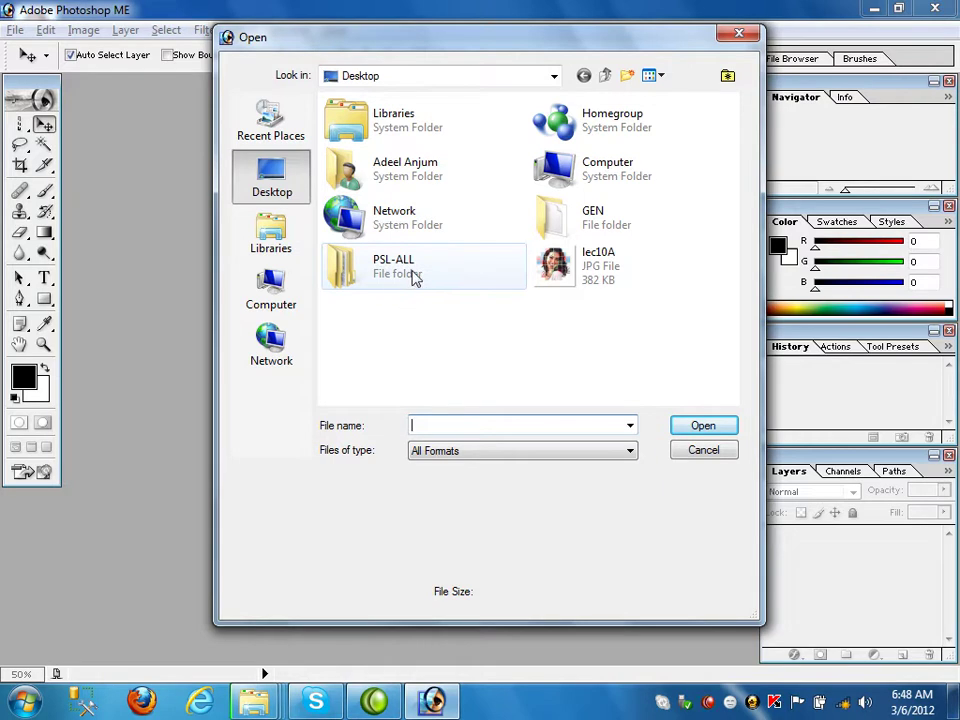
double_click(418, 278)
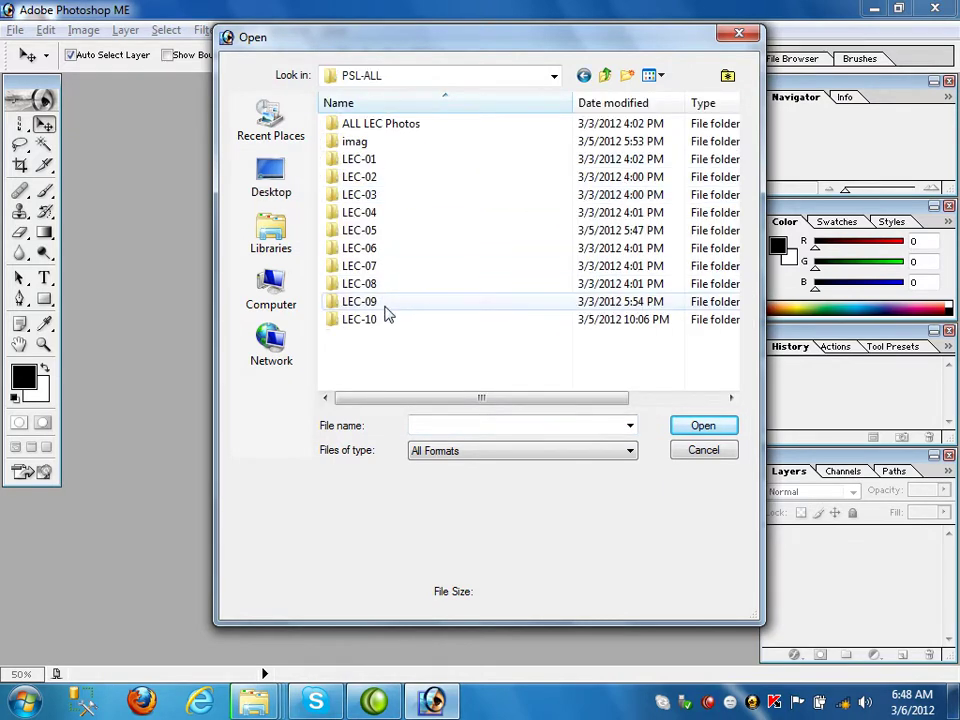
double_click(375, 320)
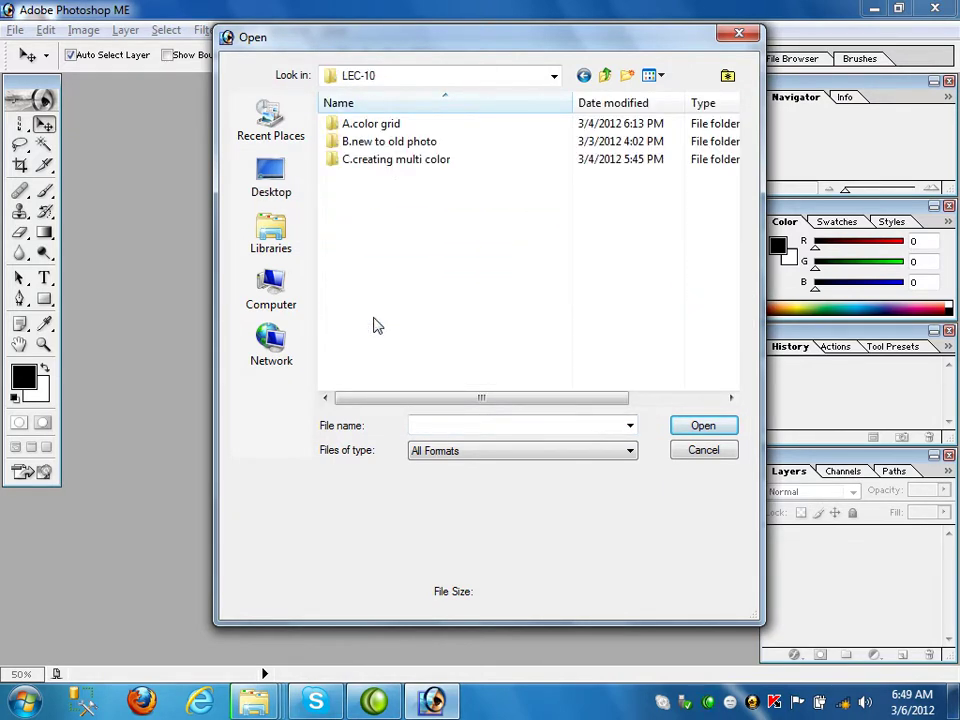
double_click(398, 152)
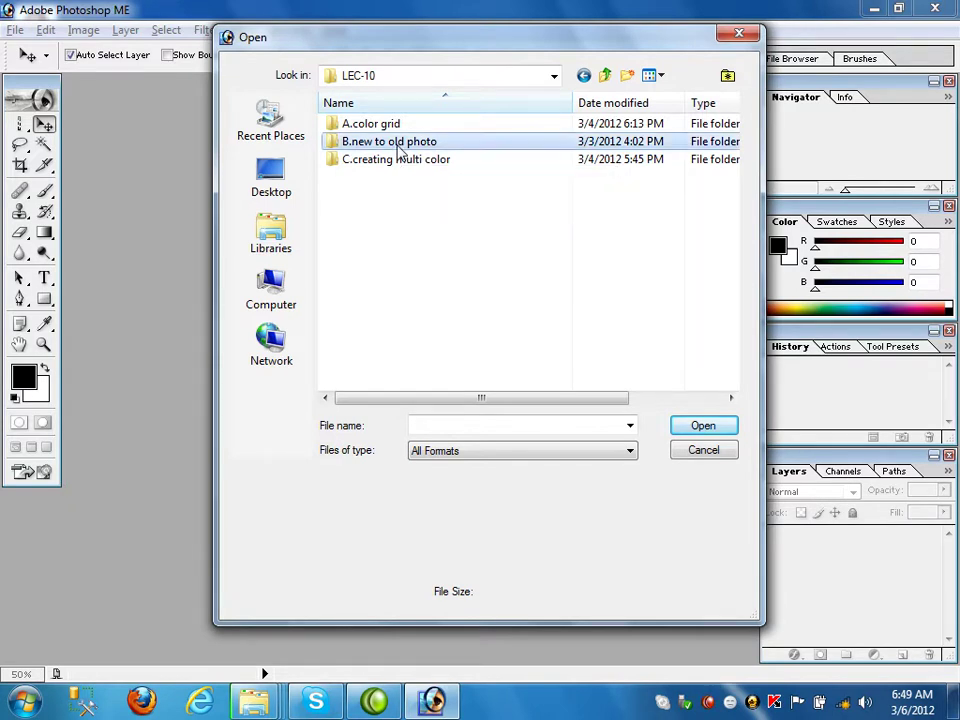
double_click(370, 162)
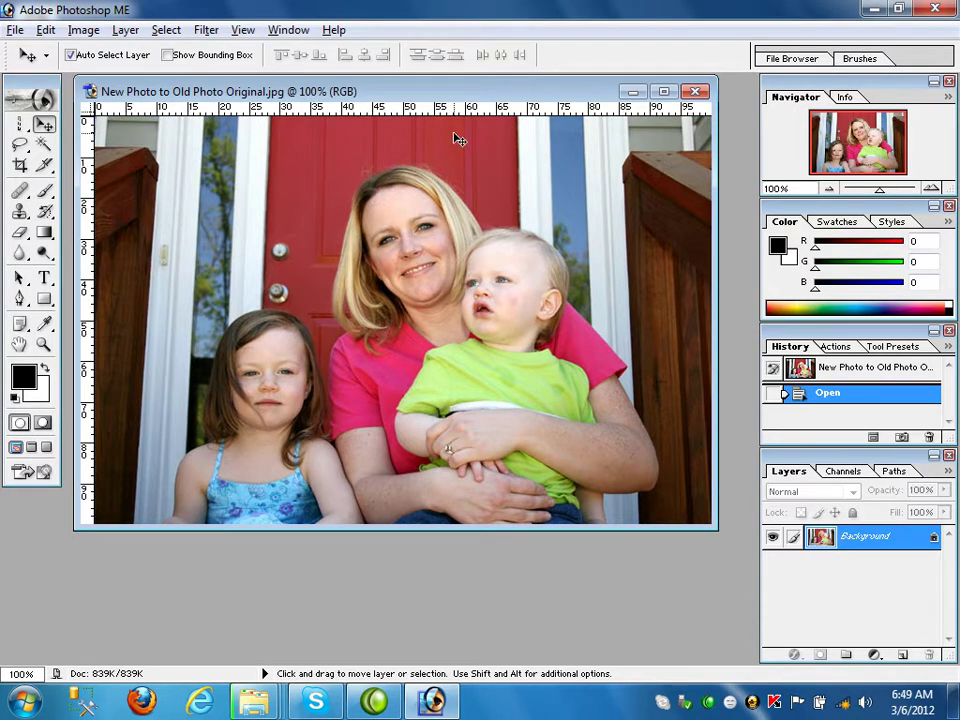
key(ctrl+r)
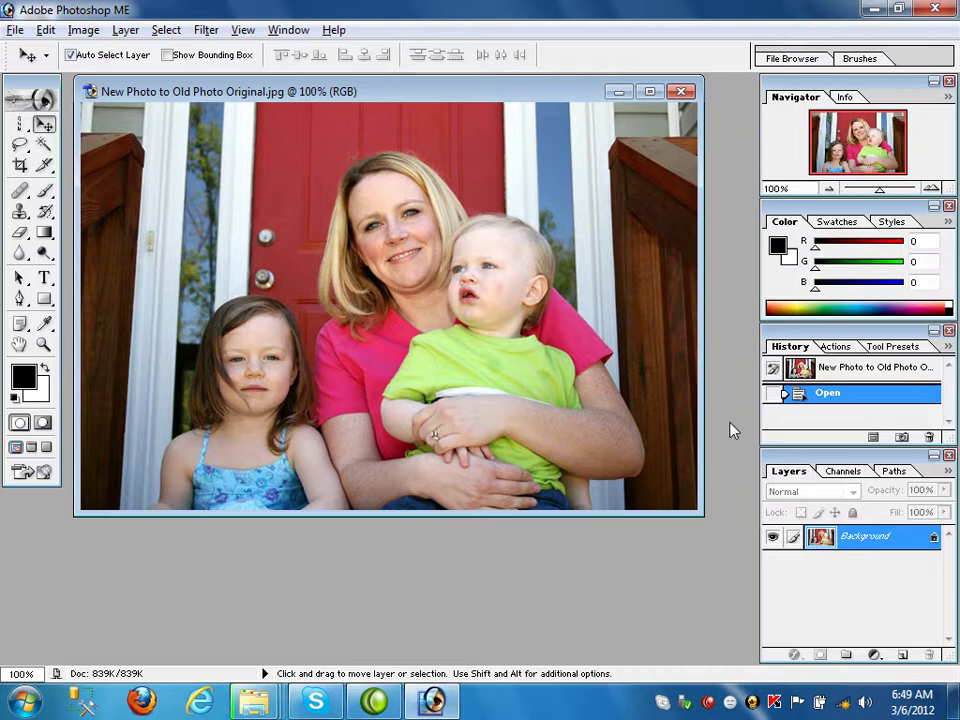
drag(482, 92, 488, 150)
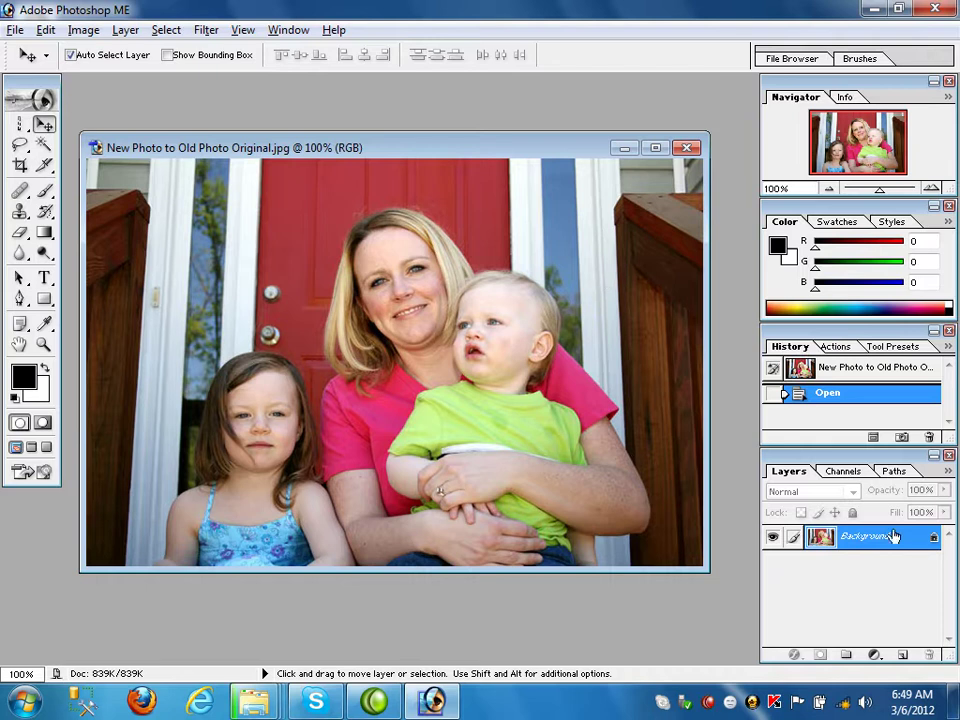
Step: Add a Hue/Saturation adjustment layer above the Background with Colorize enabled and Hue set to 40
click(874, 655)
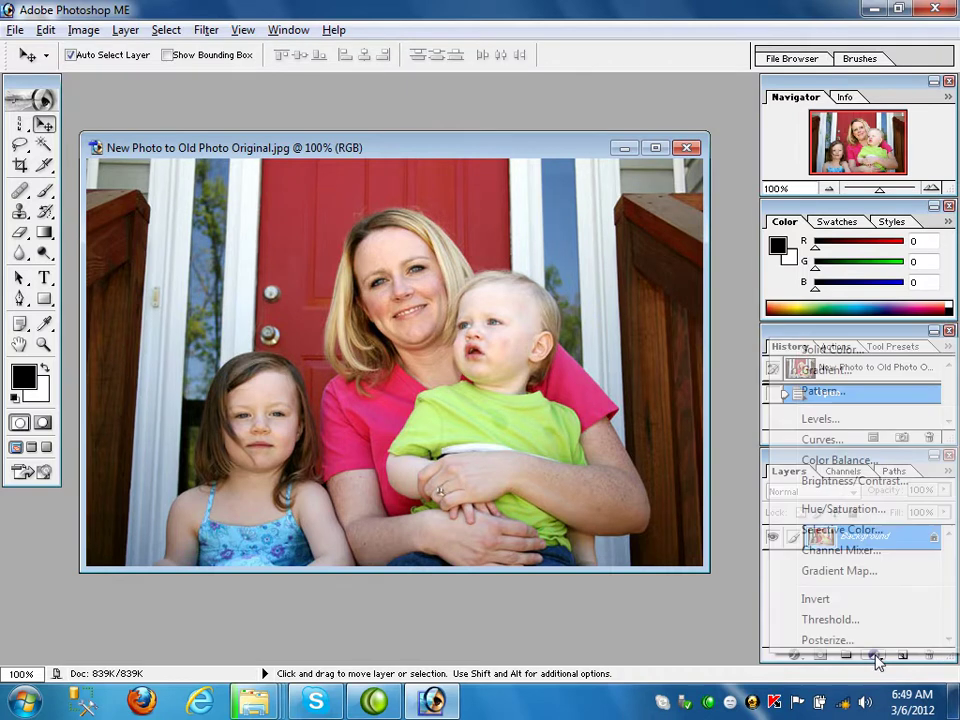
click(855, 511)
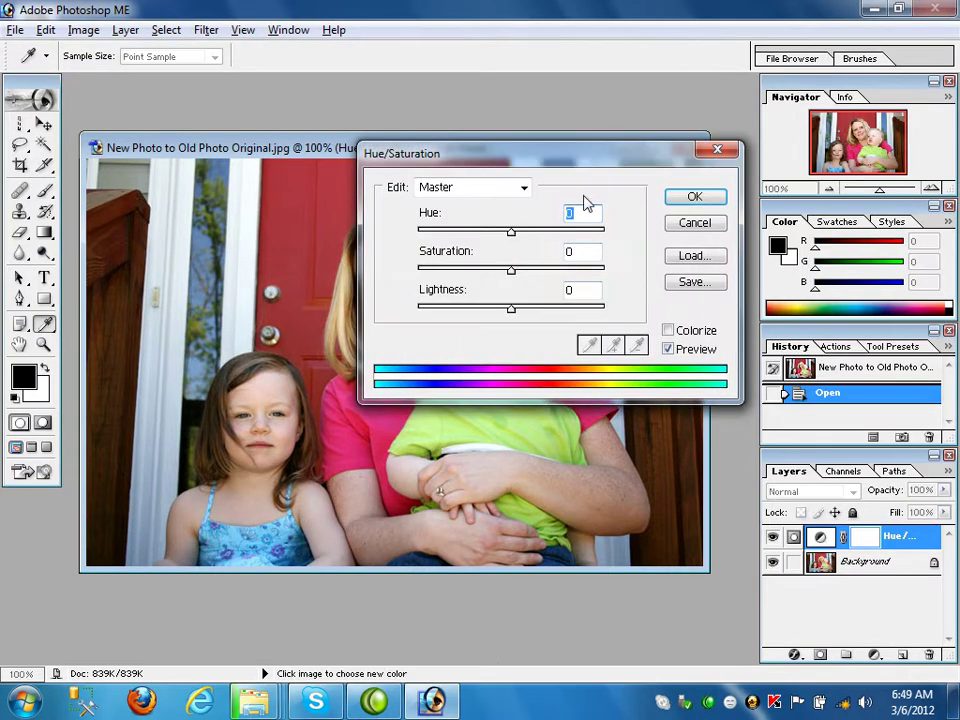
click(668, 332)
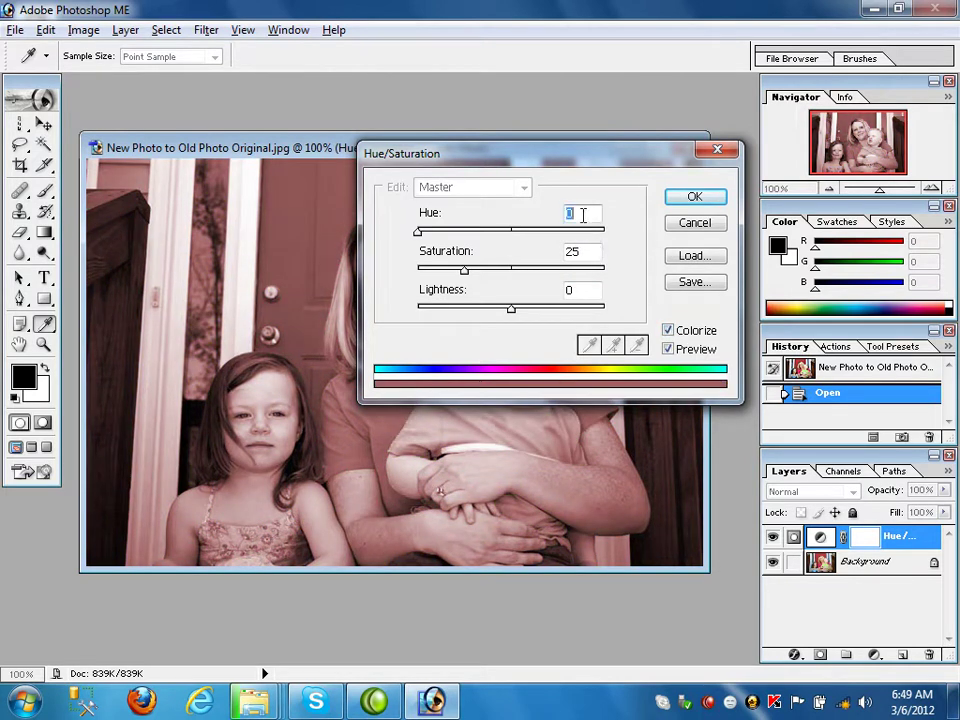
click(583, 215)
text(40)
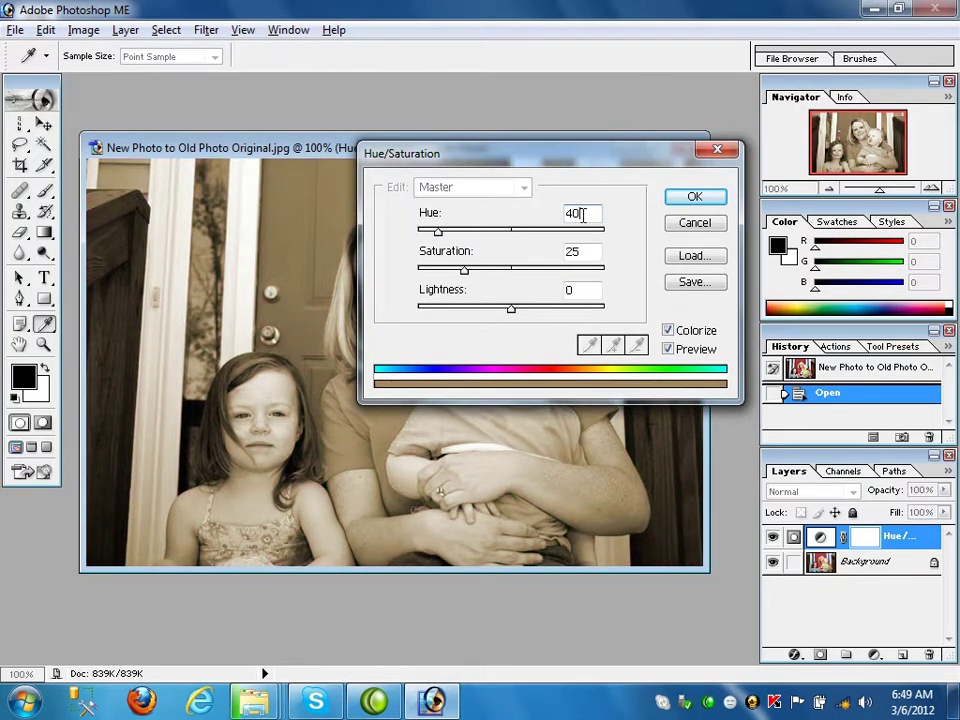
click(694, 196)
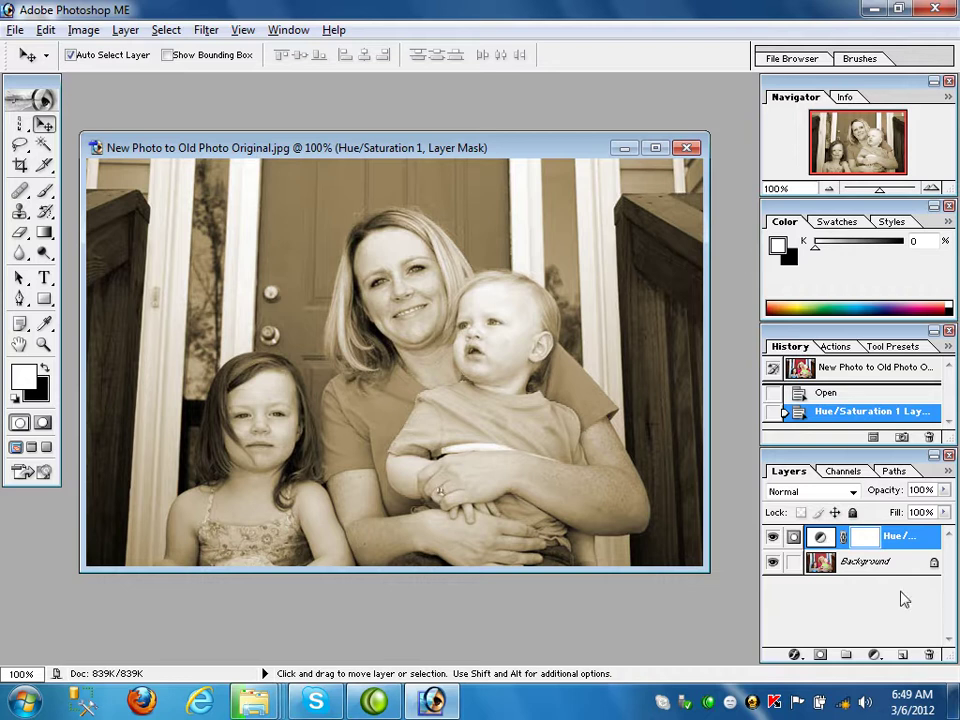
Step: Stamp all visible layers onto a new top layer and apply a Gaussian Blur with a 4-pixel radius to it
click(903, 656)
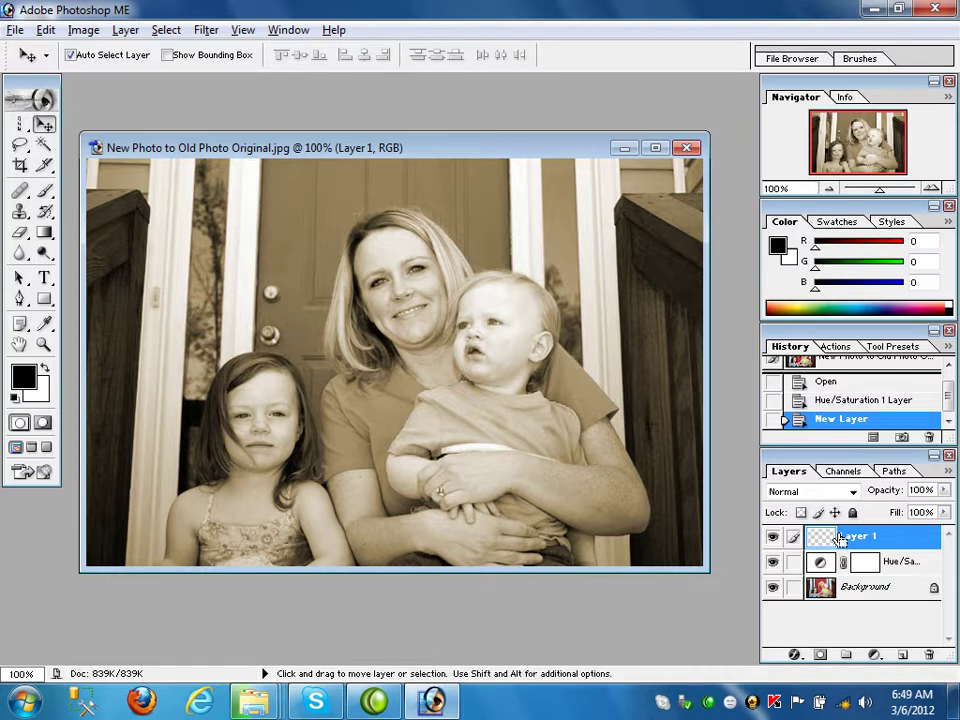
key(ctrl+shift+alt+e)
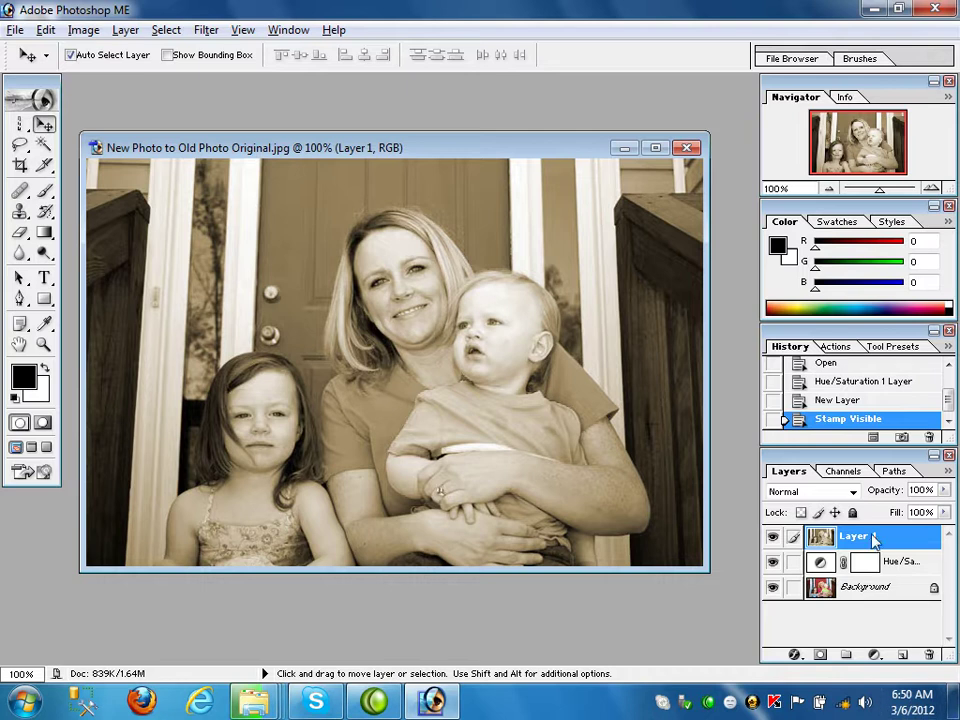
click(206, 30)
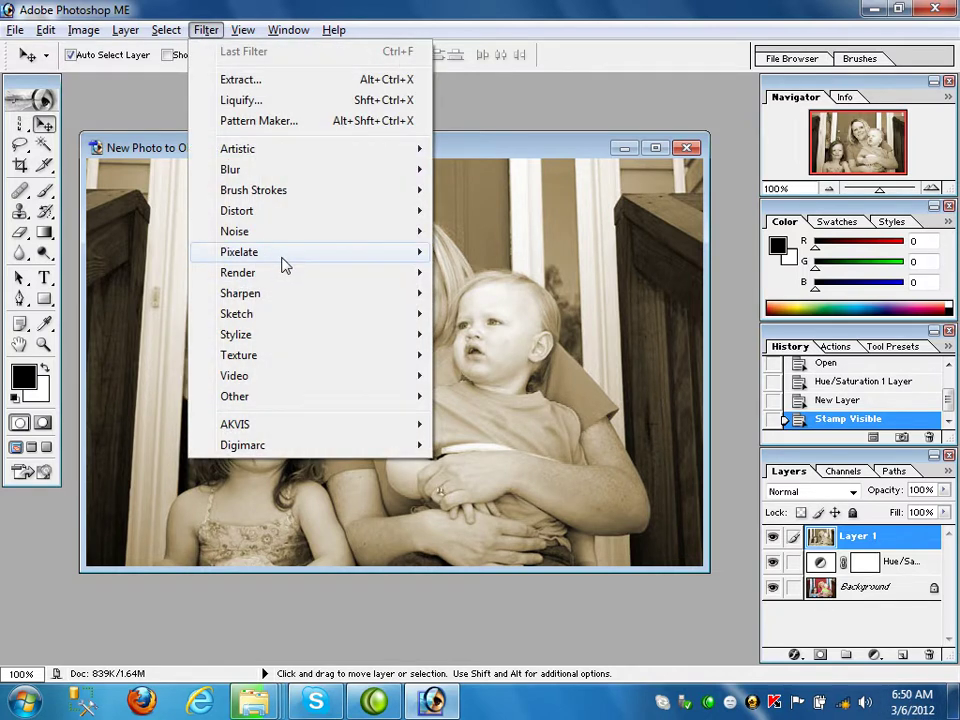
mouse_move(349, 176)
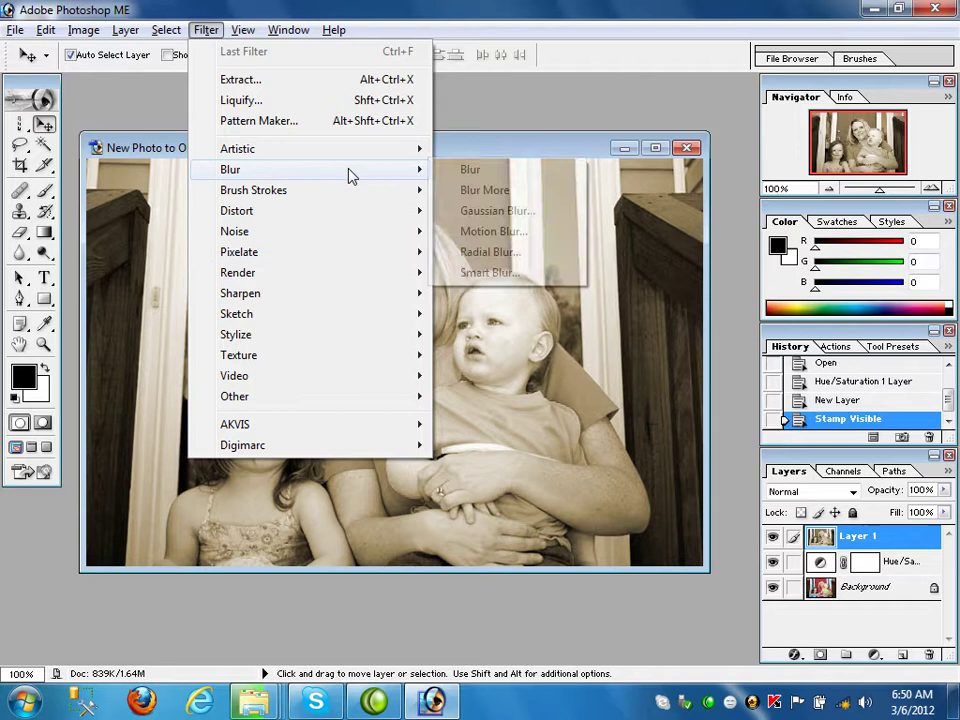
click(503, 212)
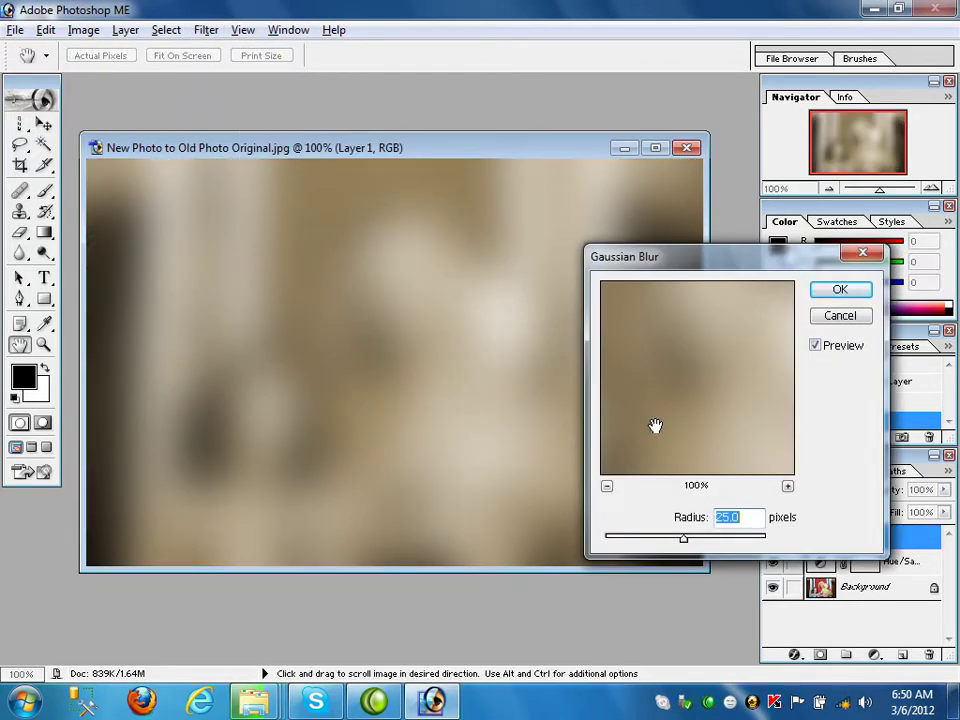
text(4)
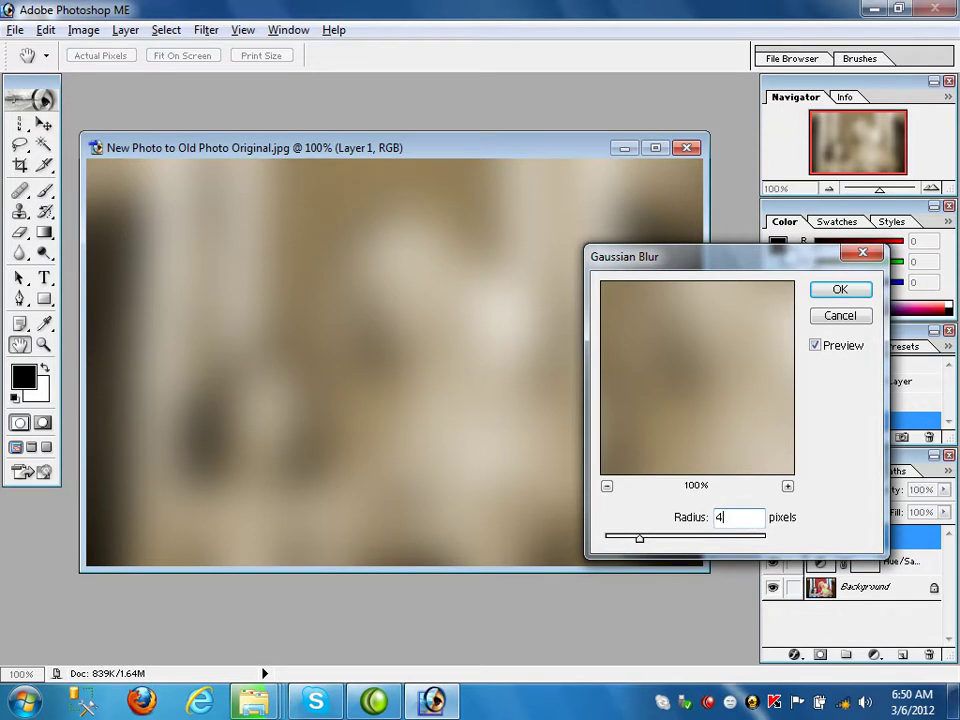
click(843, 290)
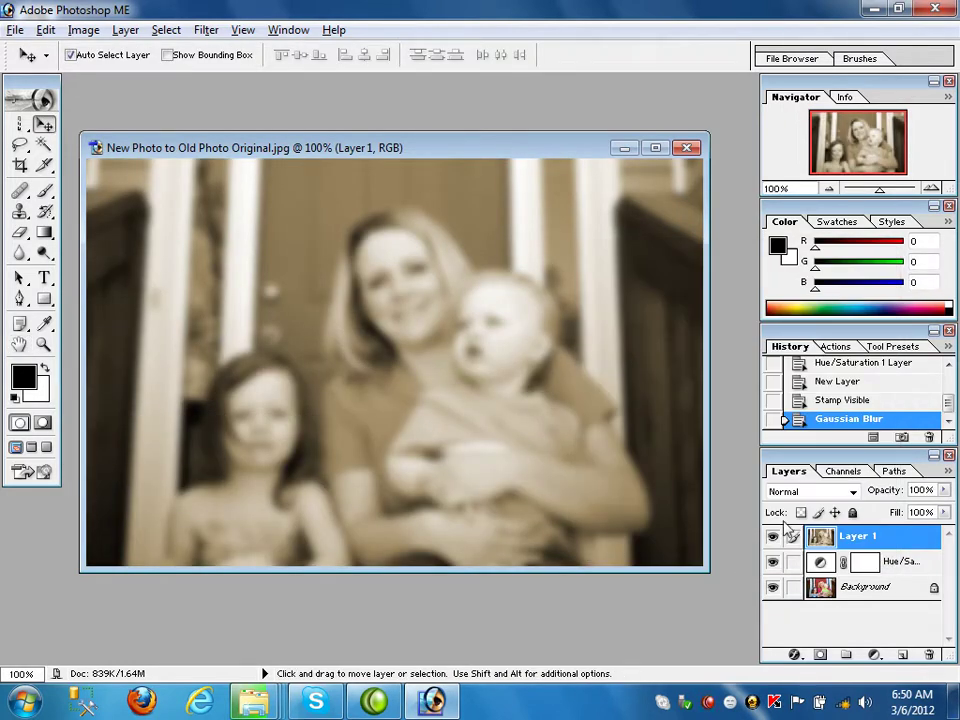
Step: Set the blurred Layer 1 to Overlay blend mode and reduce its opacity to 44%
click(853, 493)
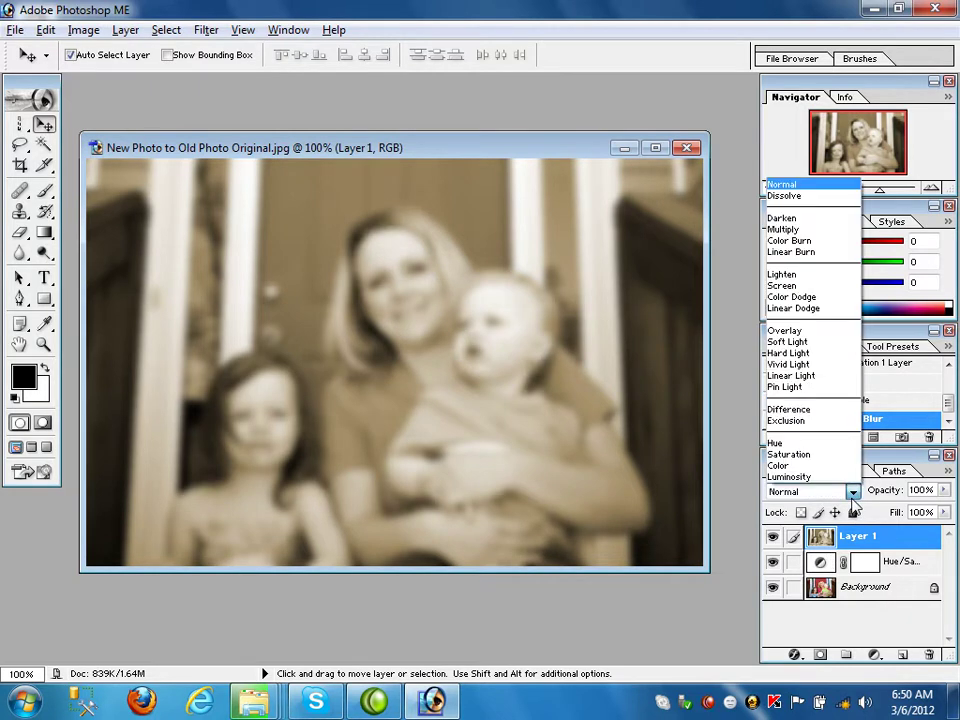
click(828, 331)
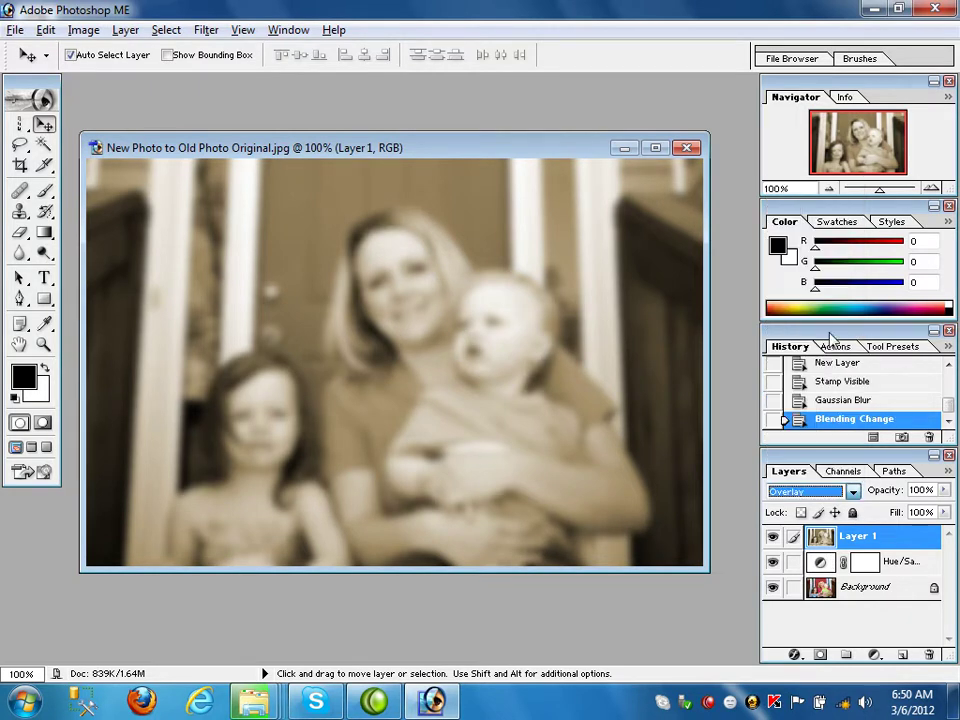
click(943, 490)
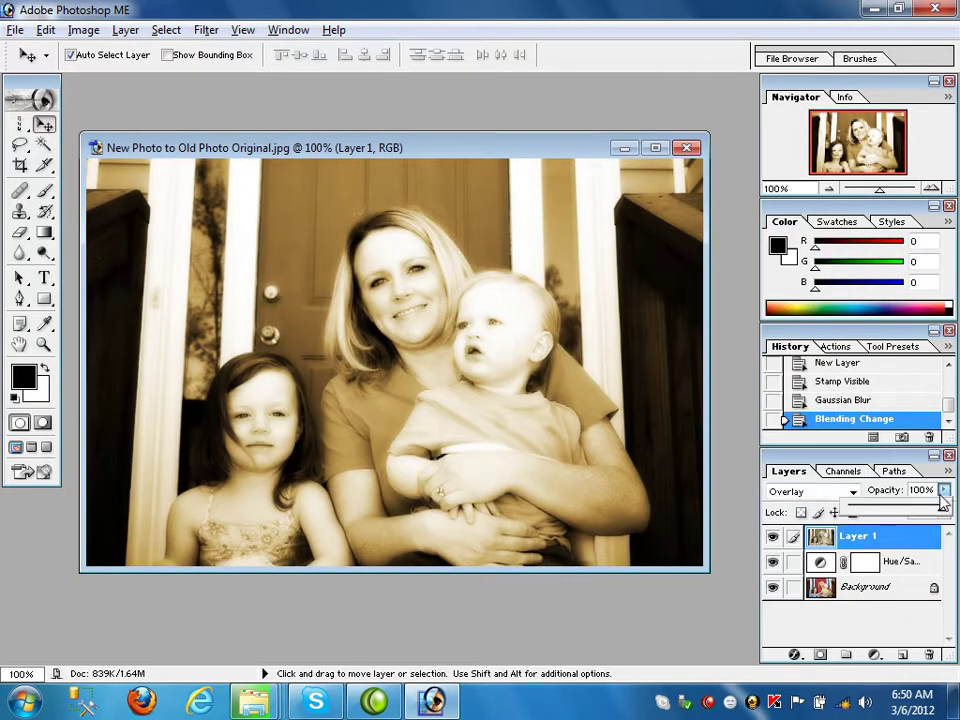
drag(939, 506, 942, 513)
drag(912, 512, 897, 513)
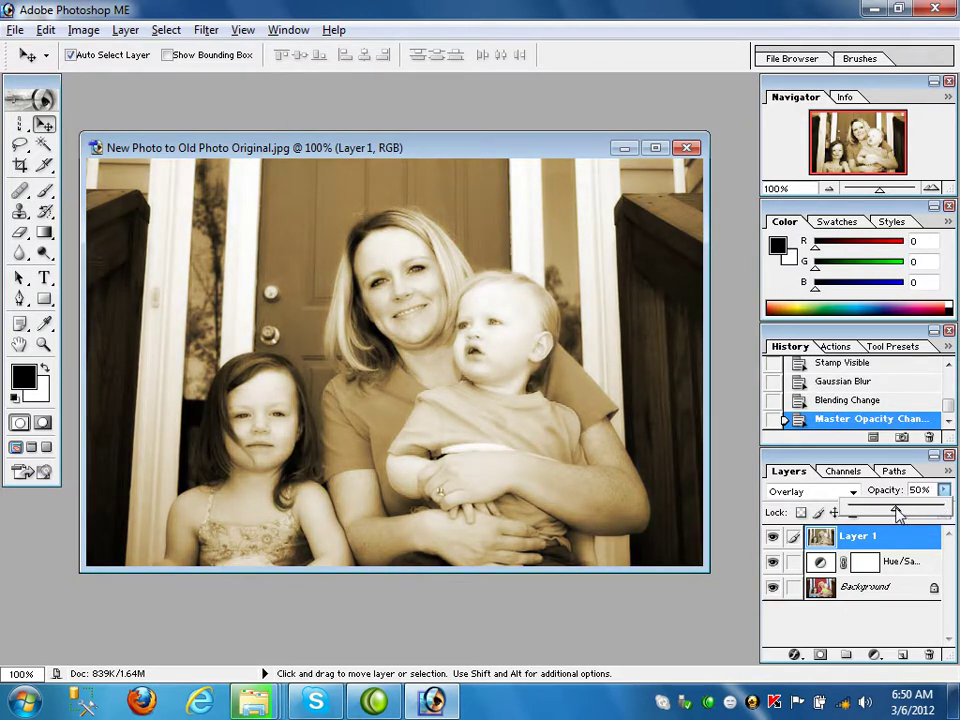
drag(897, 513, 893, 513)
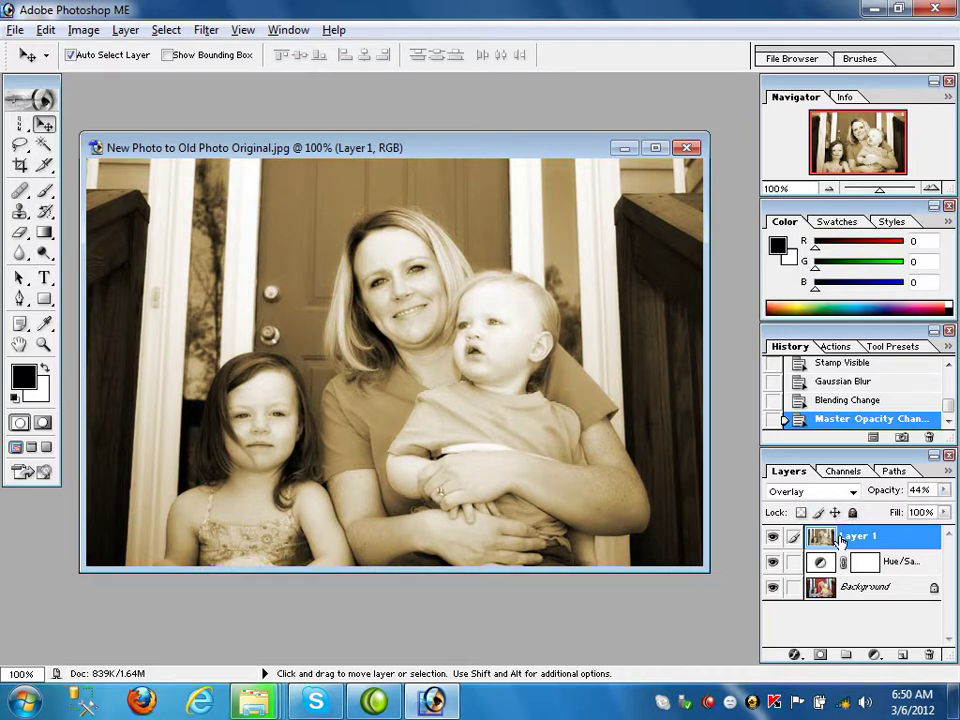
click(205, 30)
mouse_move(285, 175)
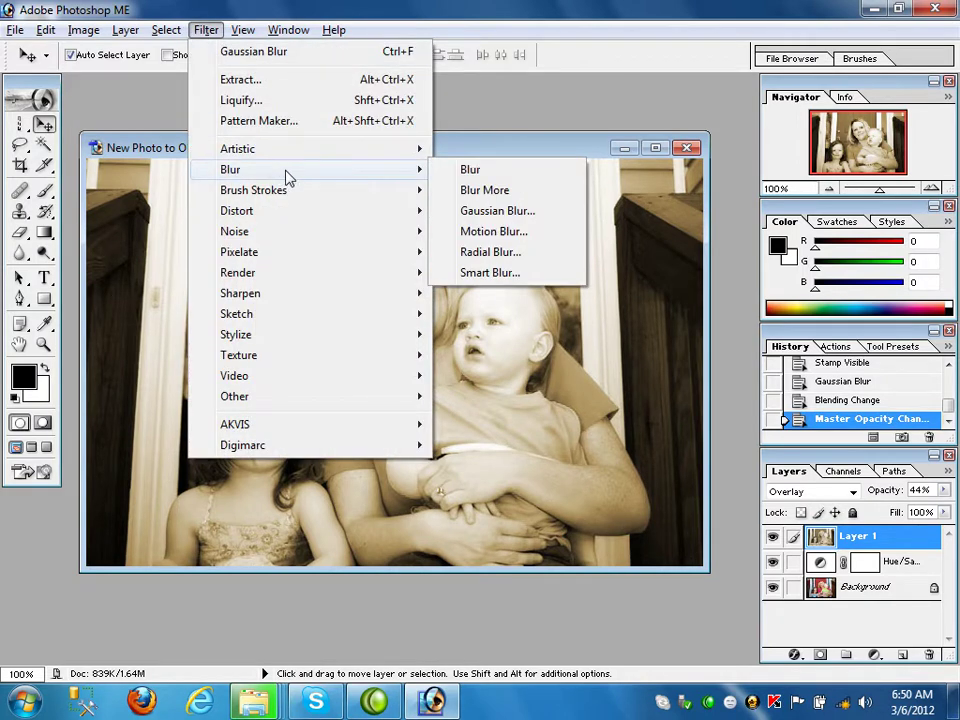
click(492, 216)
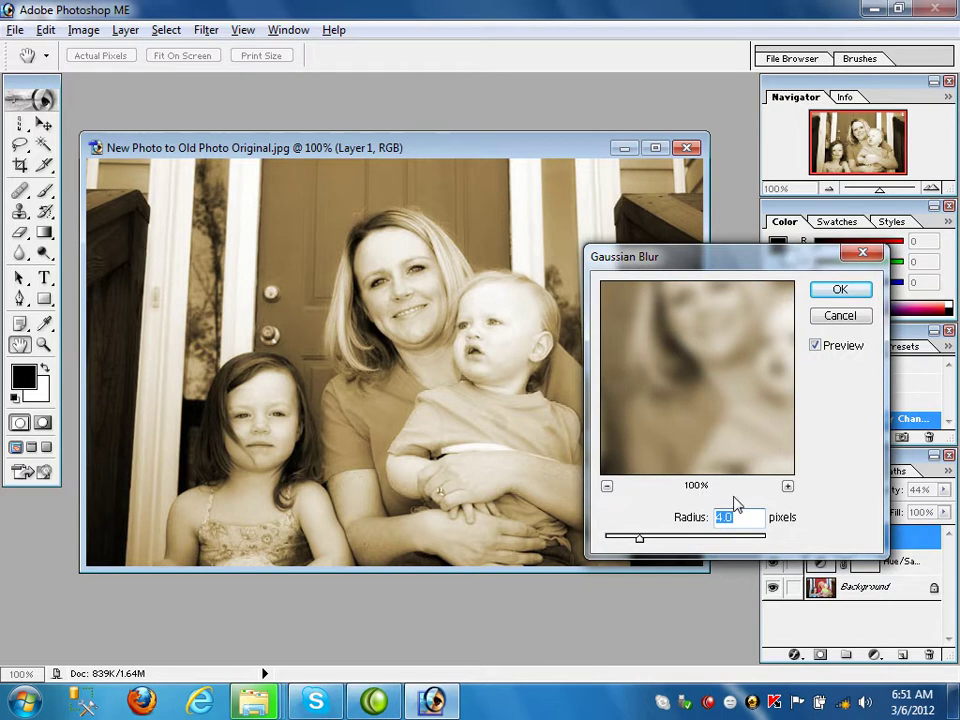
click(848, 318)
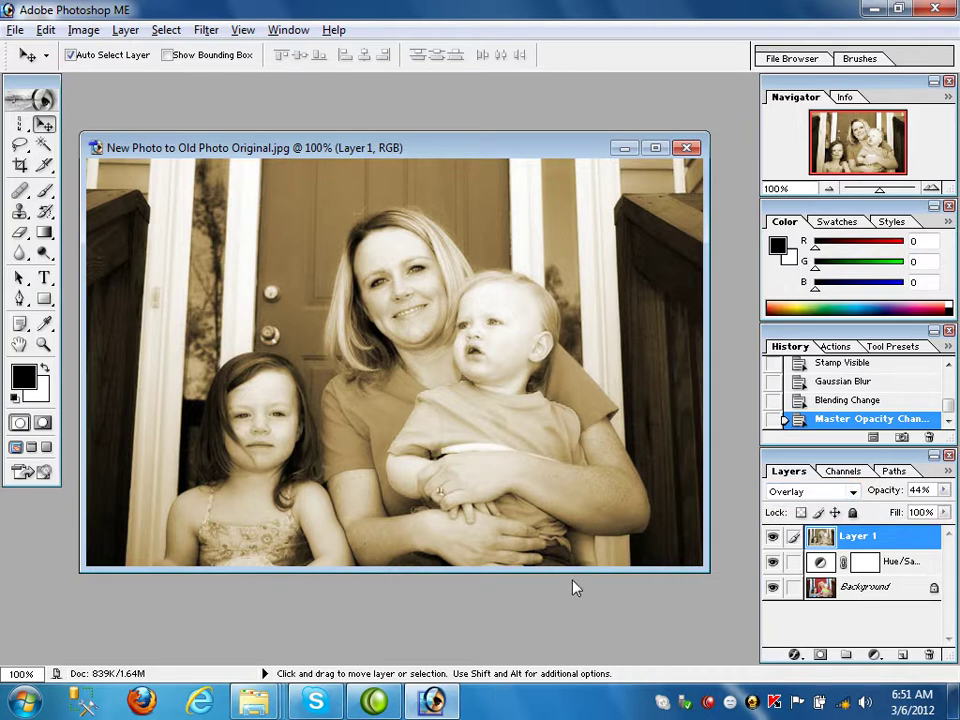
Step: Add a new layer above Layer 1 and fill it with black
click(901, 657)
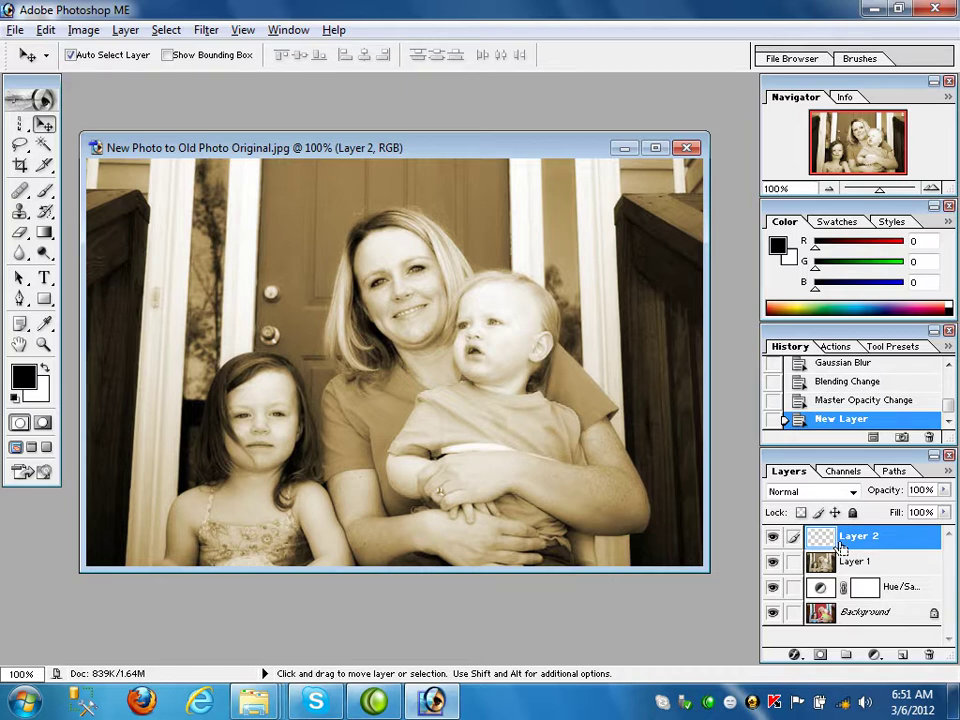
key(ctrl+BackSpace)
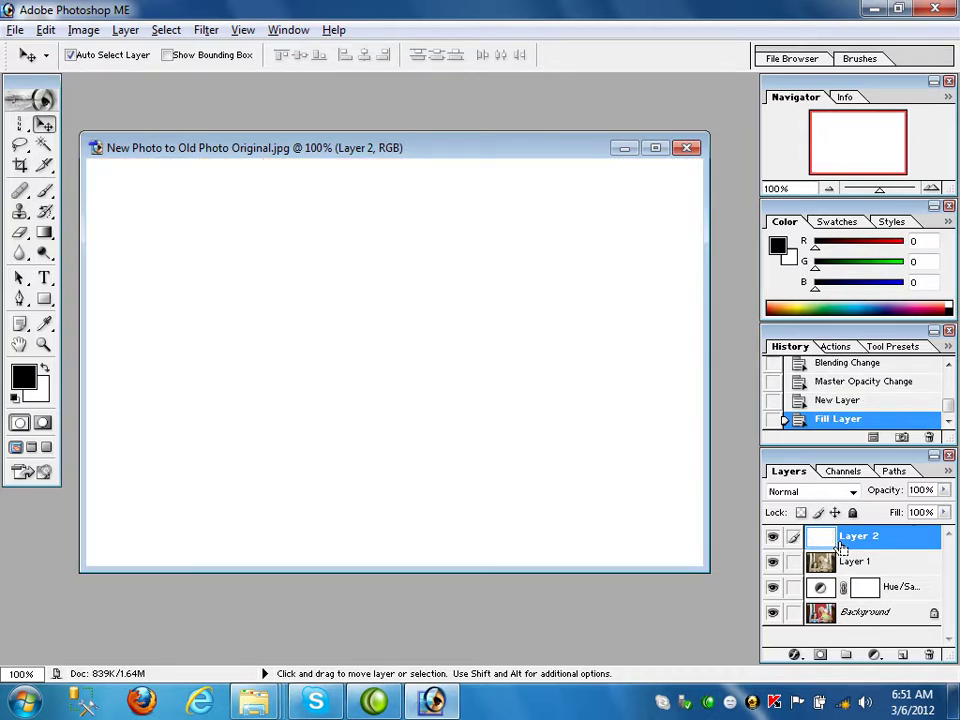
key(ctrl+z)
key(alt+BackSpace)
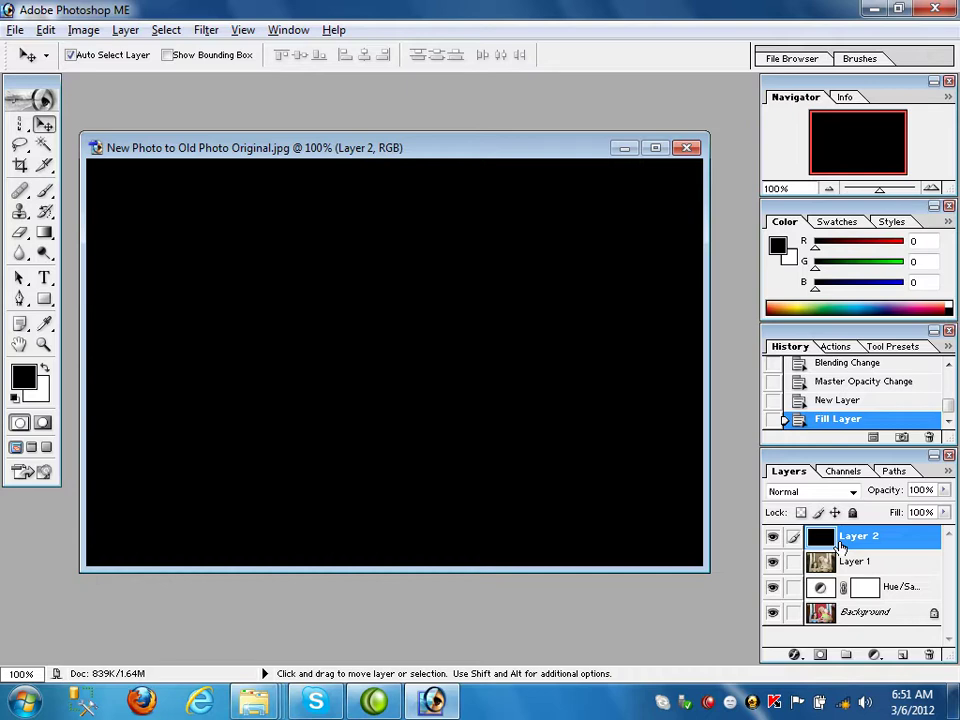
Step: Make a wide elliptical selection across nearly the full image width and add a mask to Layer 2 that hides the selected area
click(20, 126)
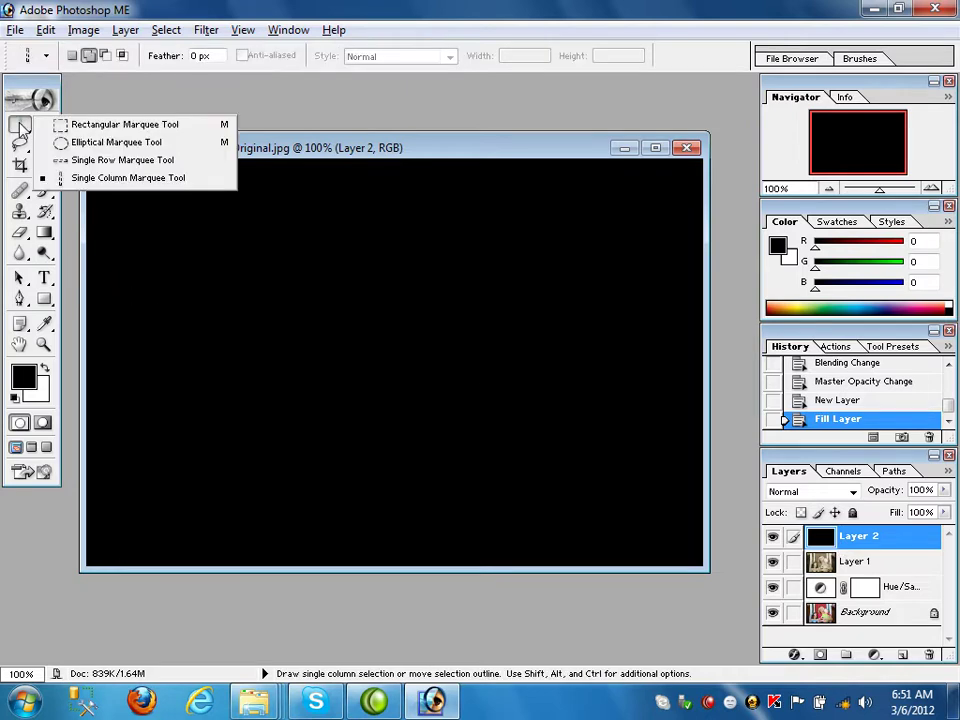
click(82, 142)
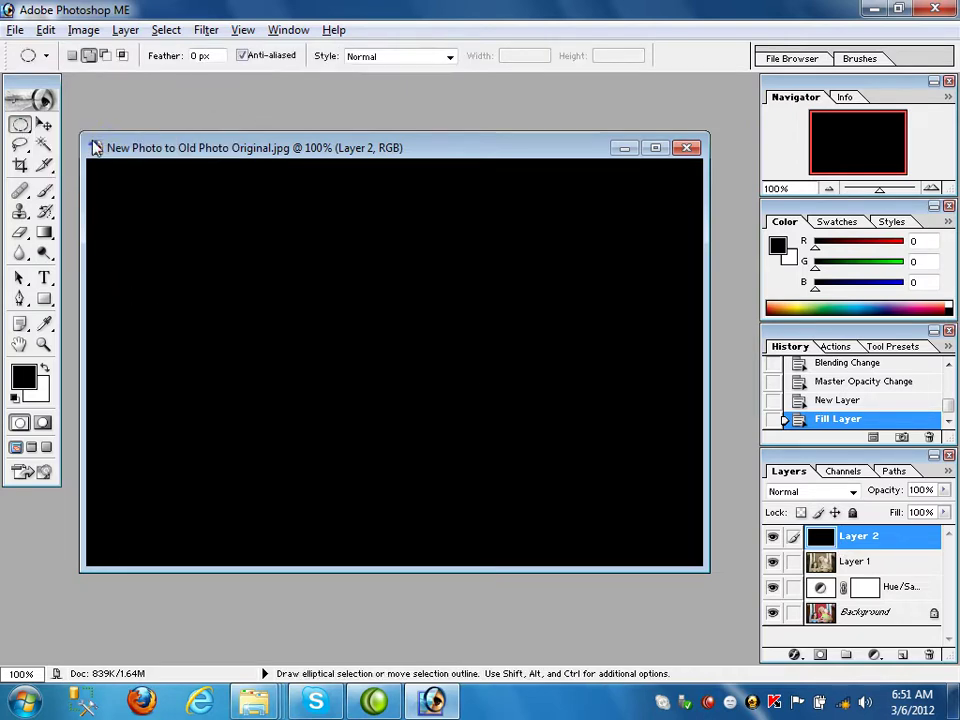
drag(91, 215, 698, 505)
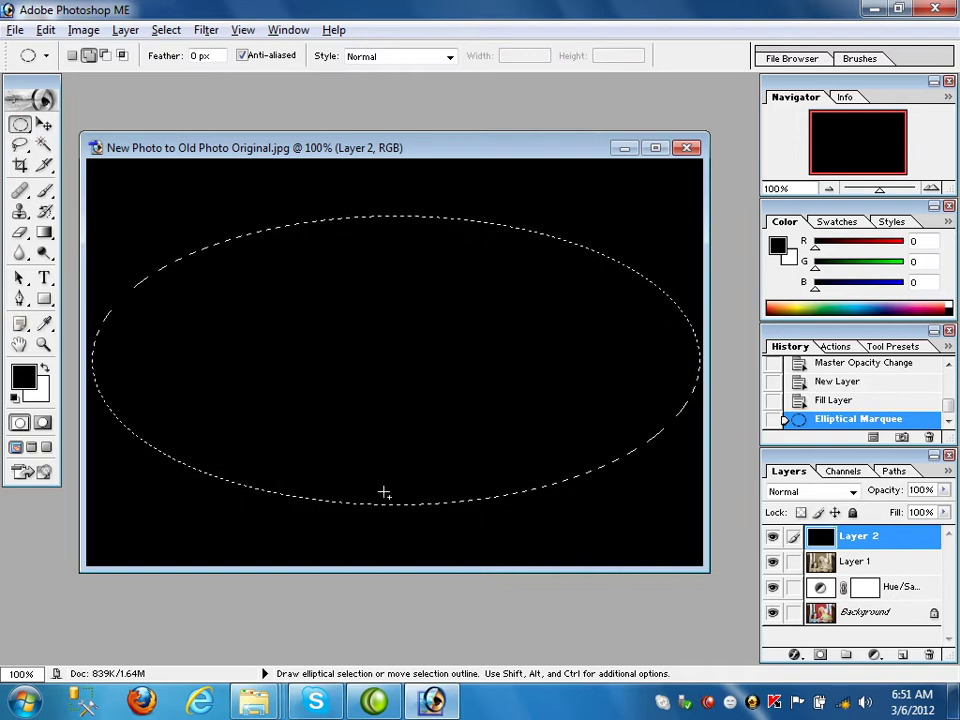
key(alt)
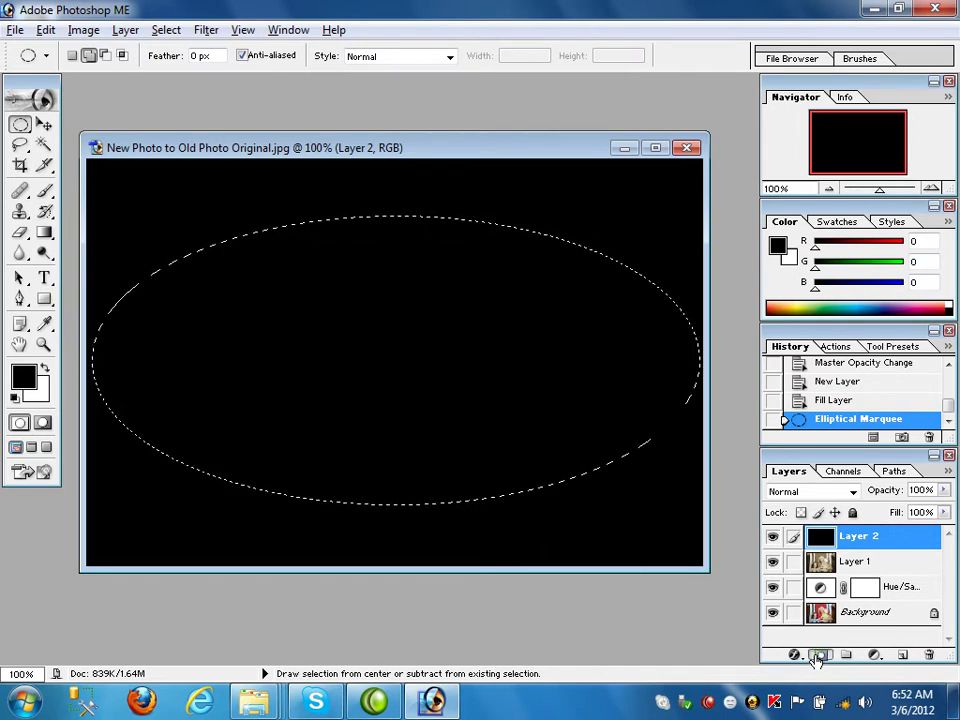
click(819, 655)
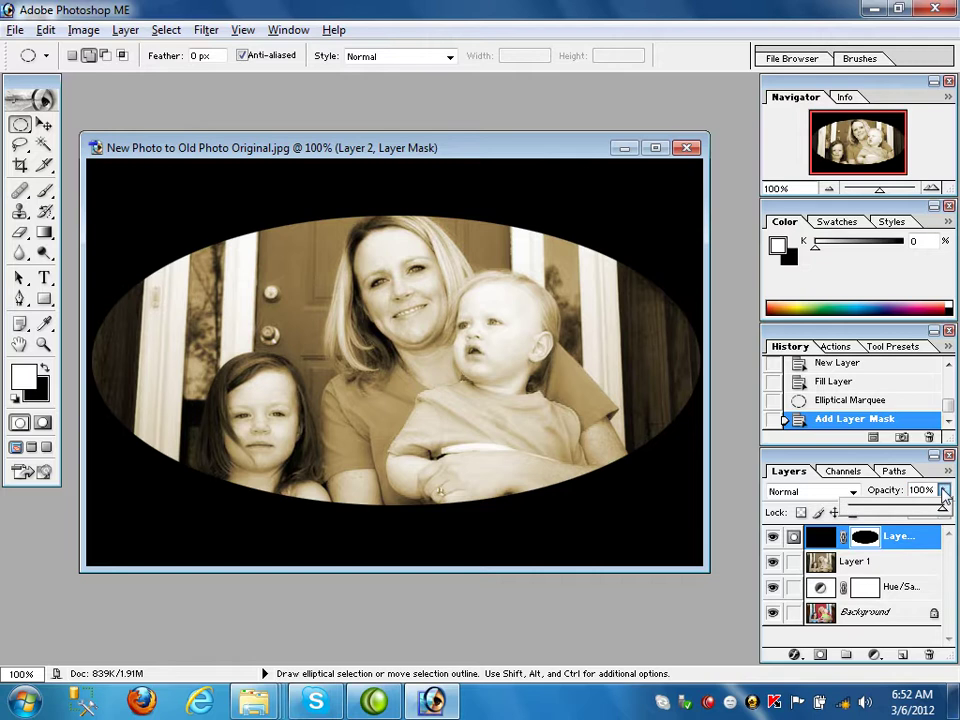
Step: Soften the oval edge of Layer 2's mask with a 25-pixel Gaussian Blur, keeping the layer's opacity at 100%
click(945, 491)
mouse_move(943, 512)
mouse_down()
mouse_move(903, 512)
mouse_move(947, 513)
mouse_up()
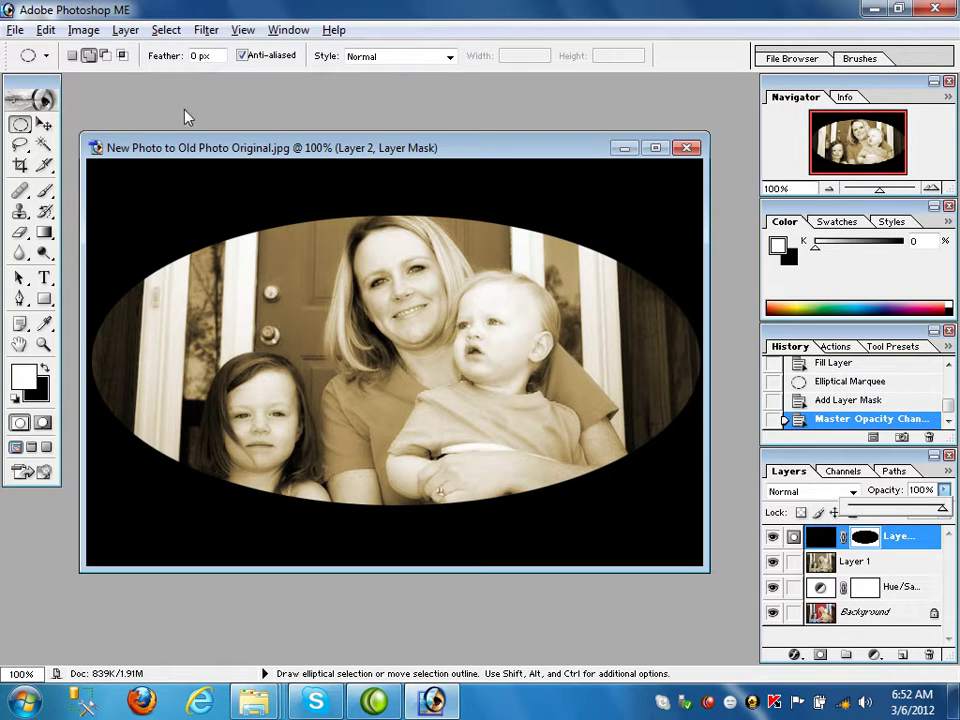
click(206, 31)
mouse_move(420, 170)
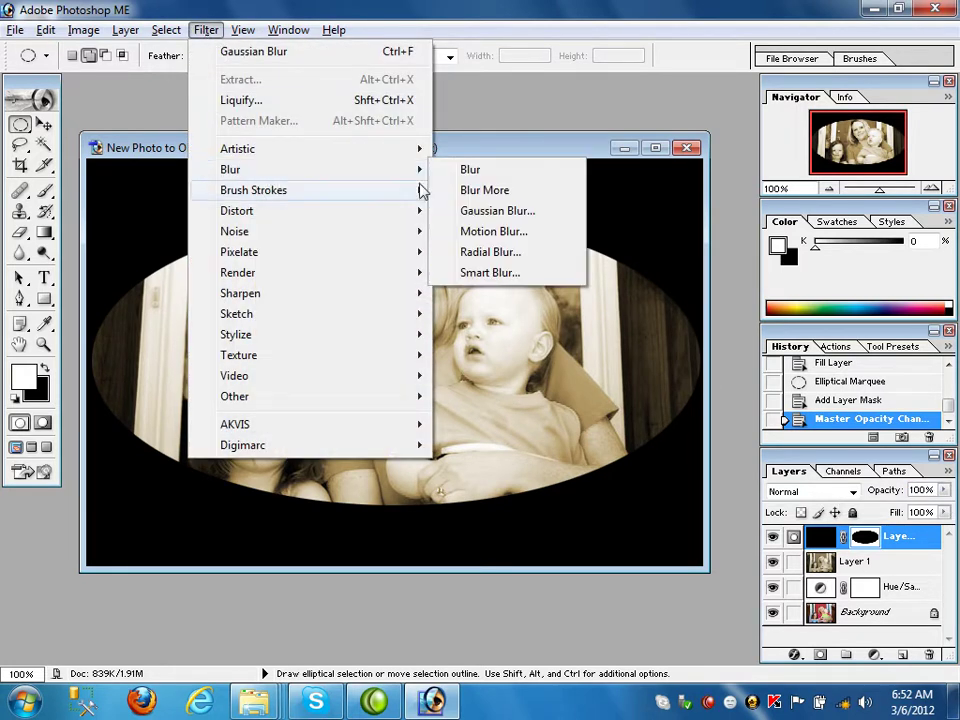
click(513, 220)
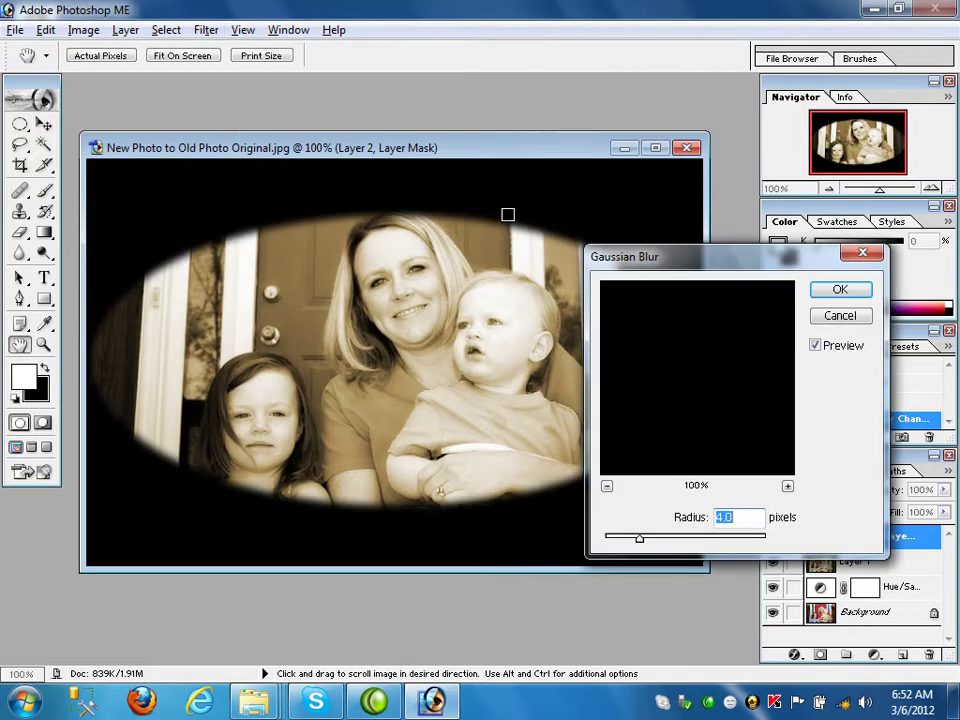
text(25)
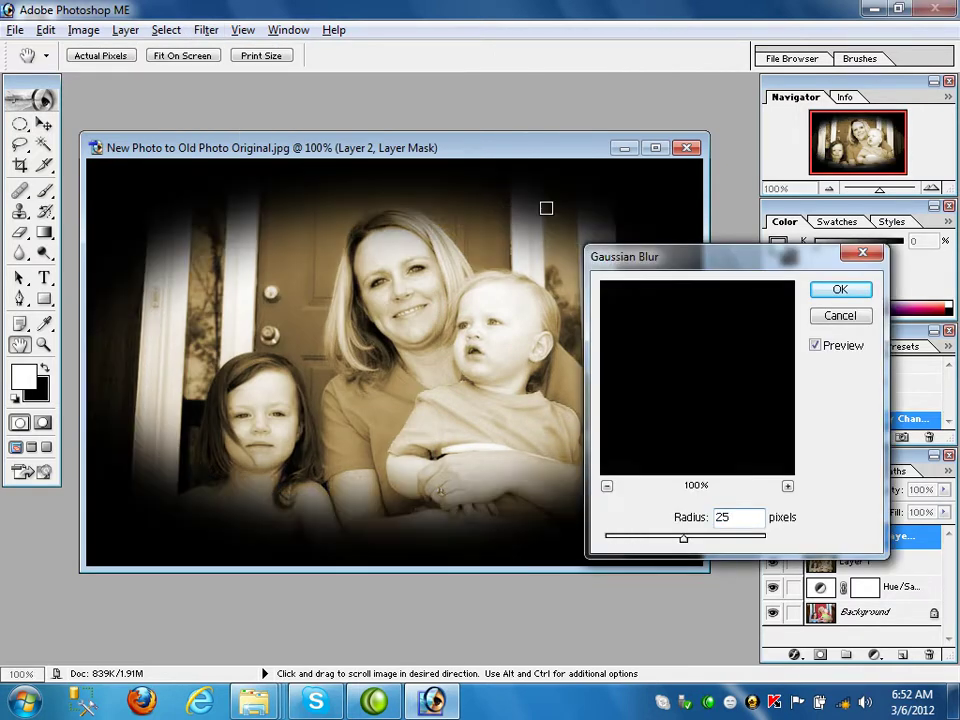
click(838, 289)
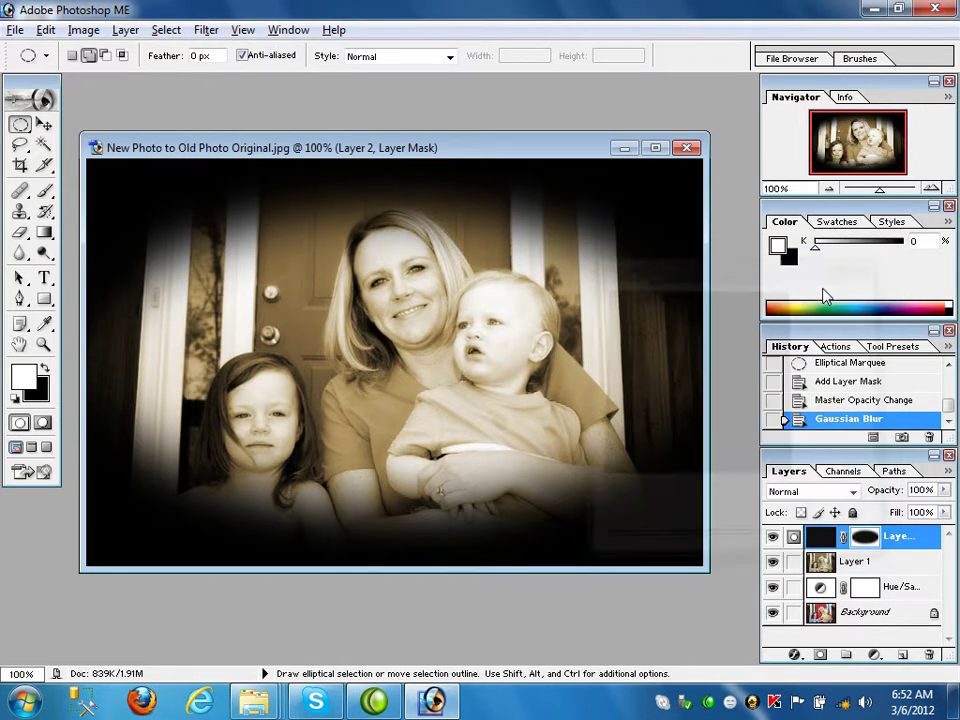
Step: Reduce the opacity of the vignette on Layer 2 to 53%, comparing the photo with and without it
click(943, 490)
drag(945, 515, 917, 514)
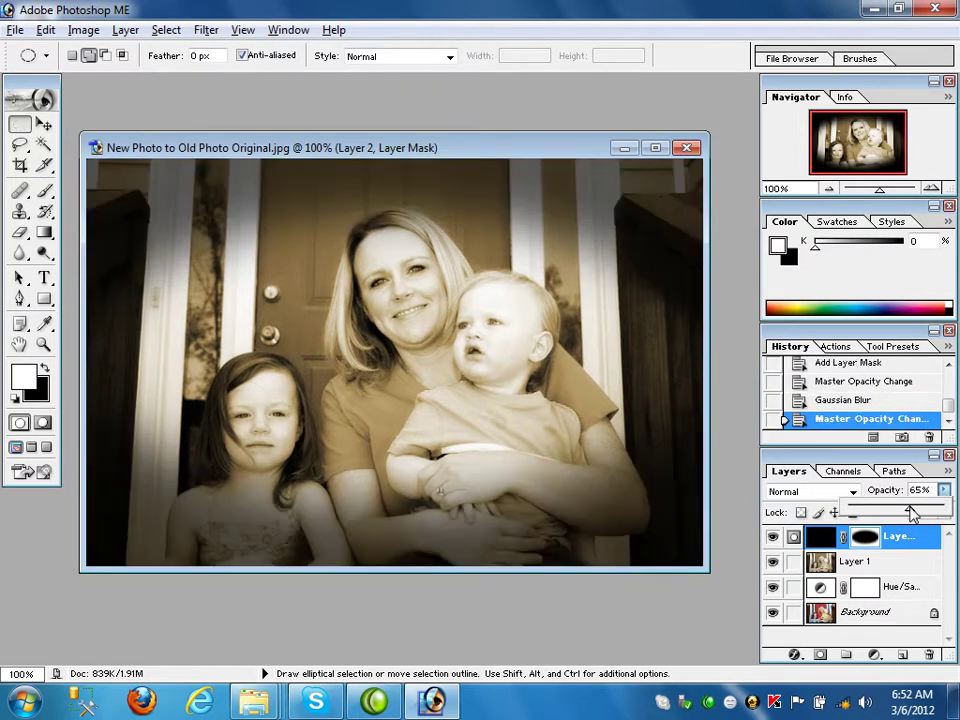
click(772, 537)
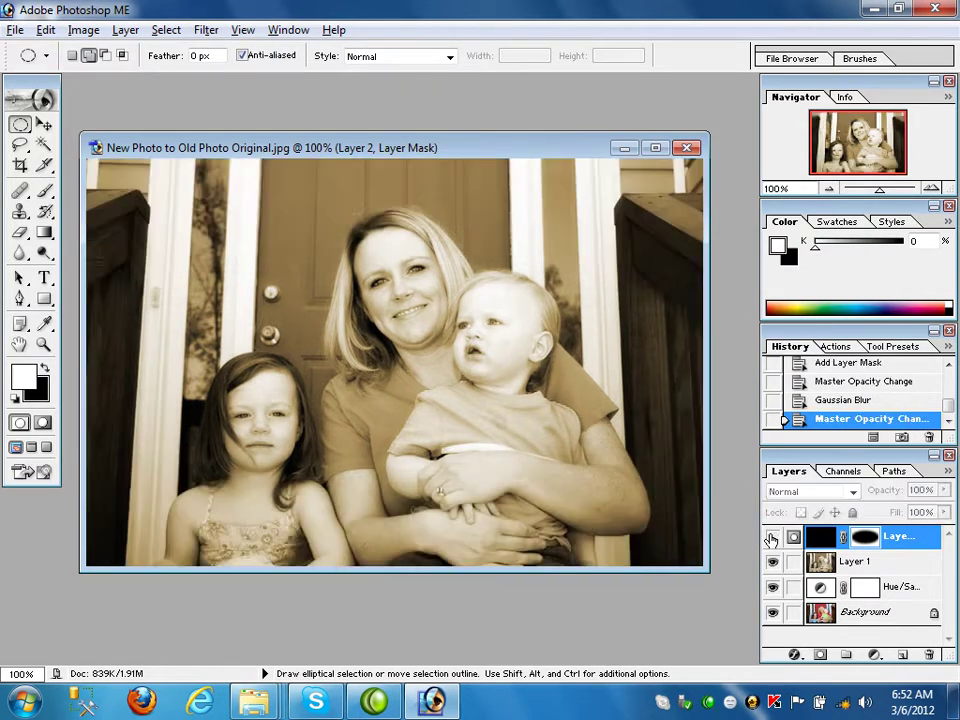
click(772, 538)
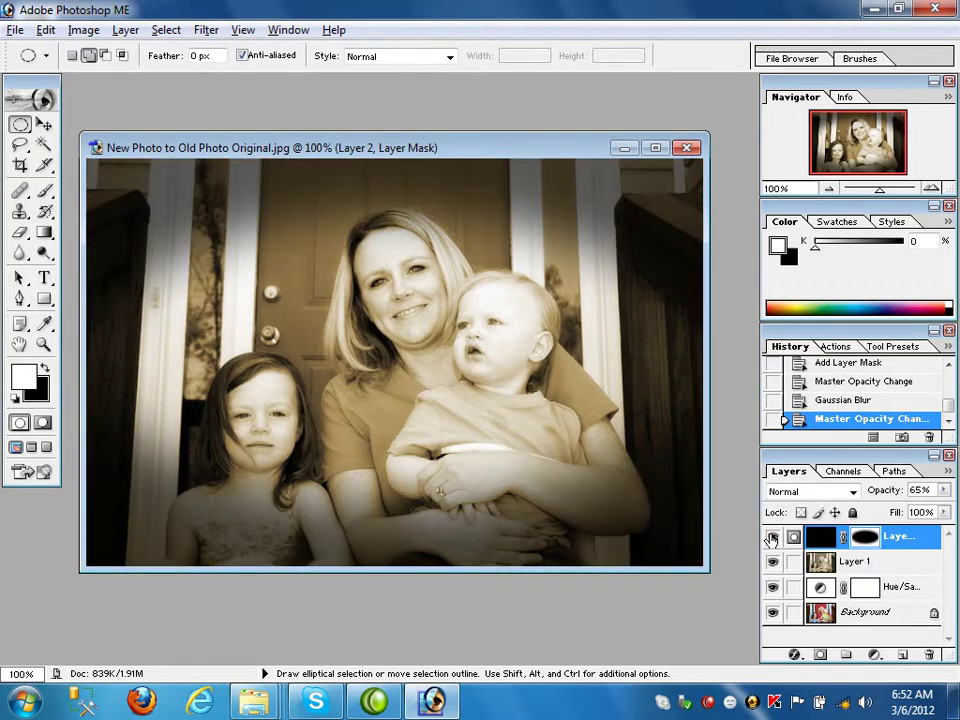
click(944, 491)
drag(908, 513, 900, 513)
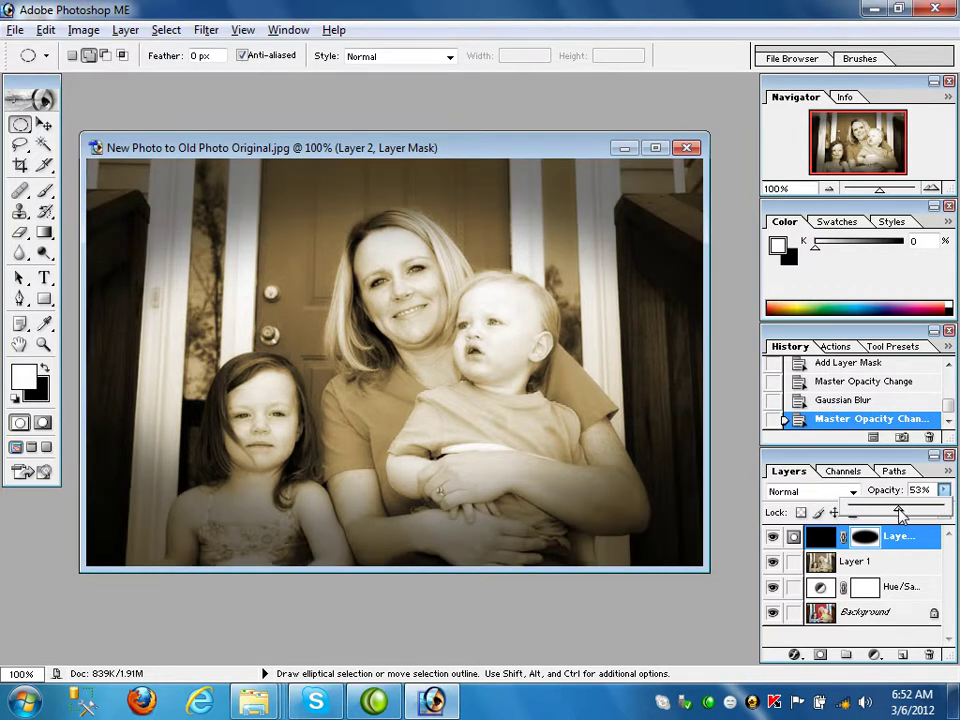
Step: Toggle Layer 2's visibility several times to compare the vignette, leaving the layer hidden
click(773, 538)
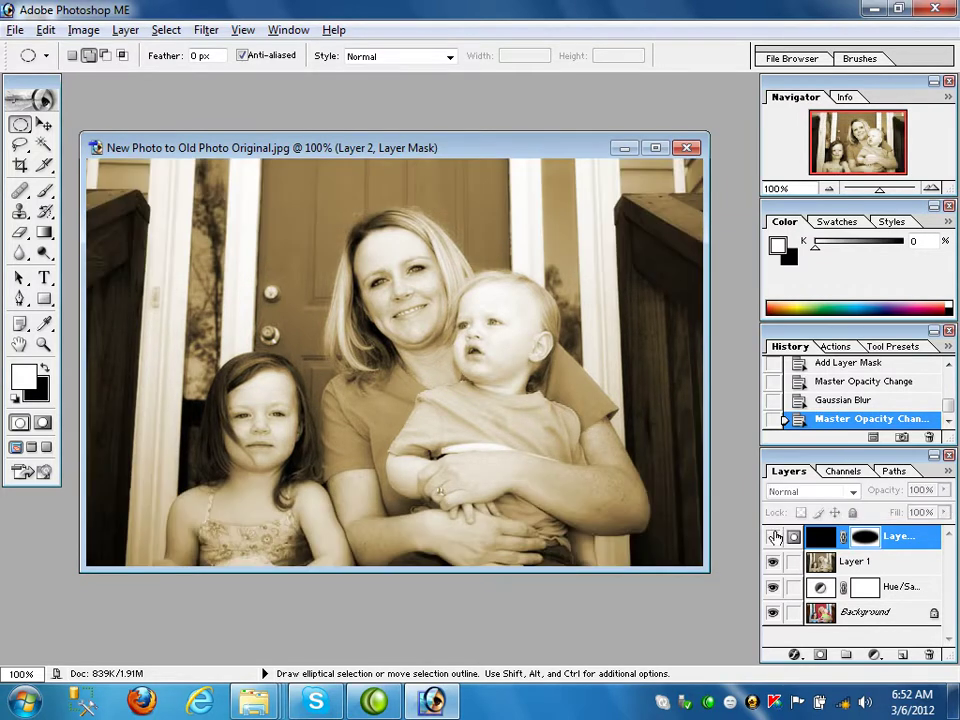
click(773, 538)
click(773, 538)
click(773, 538)
click(773, 538)
Step: Add a new black-filled layer above Layer 2 and apply 130% monochromatic Gaussian noise to it
click(902, 655)
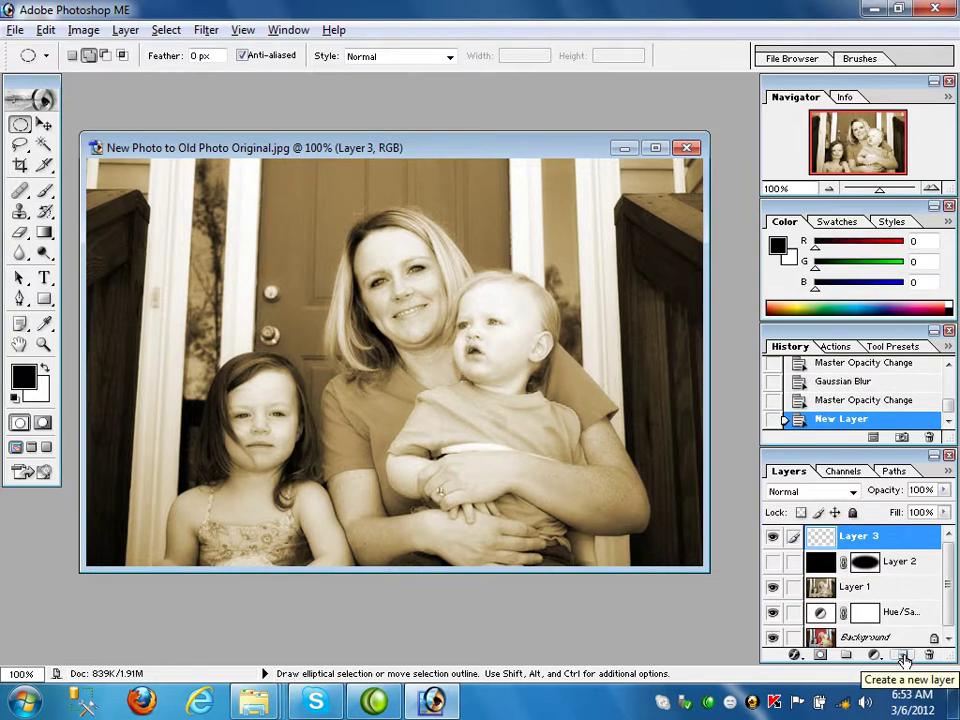
key(alt+BackSpace)
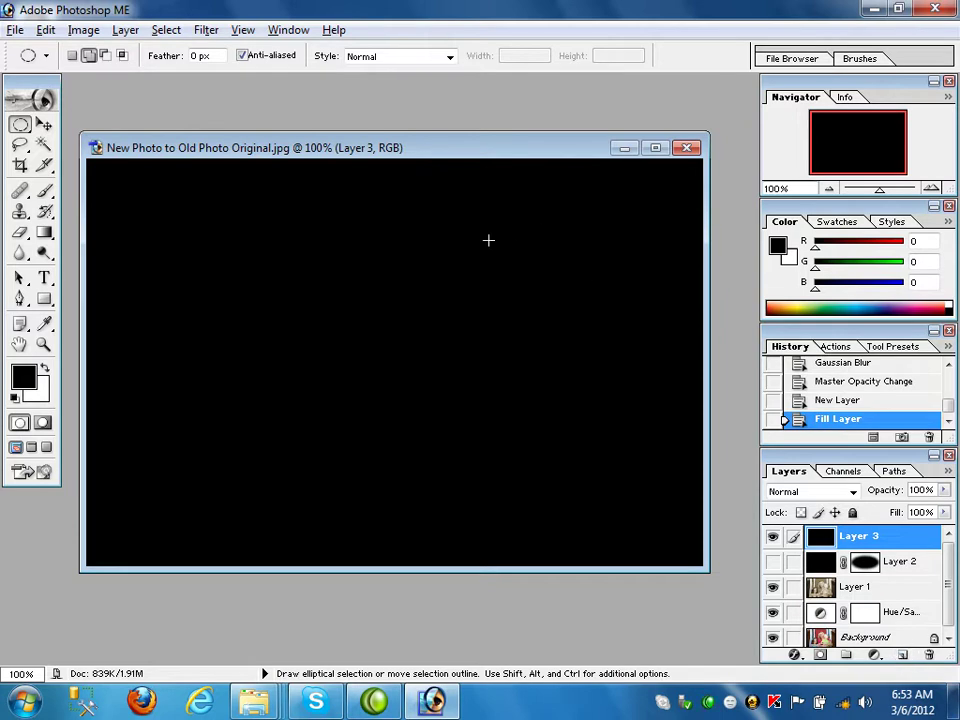
click(205, 31)
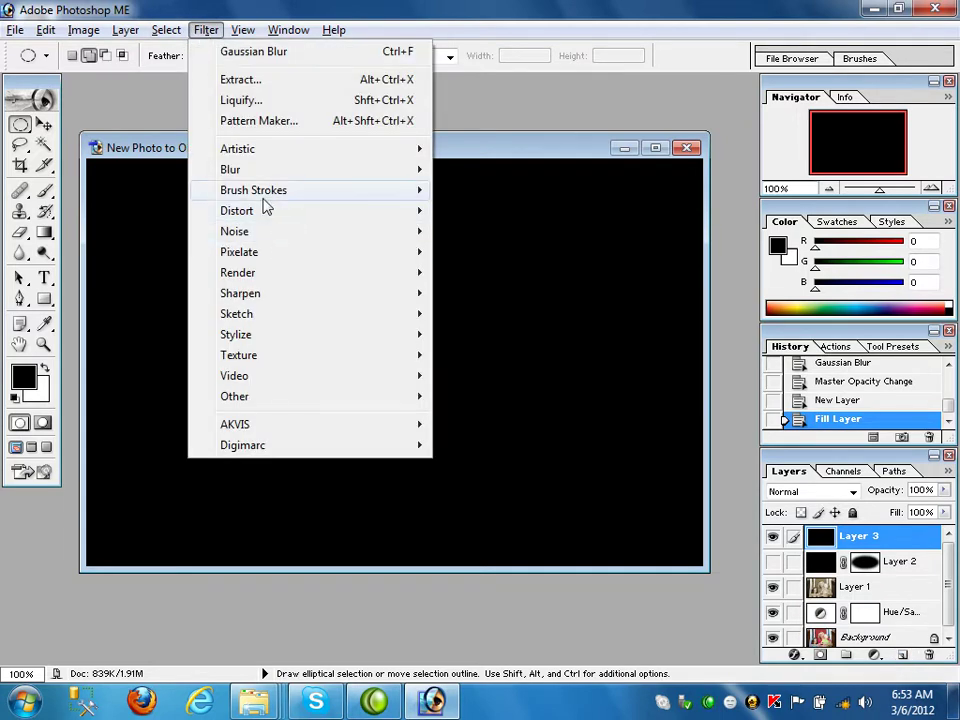
mouse_move(298, 238)
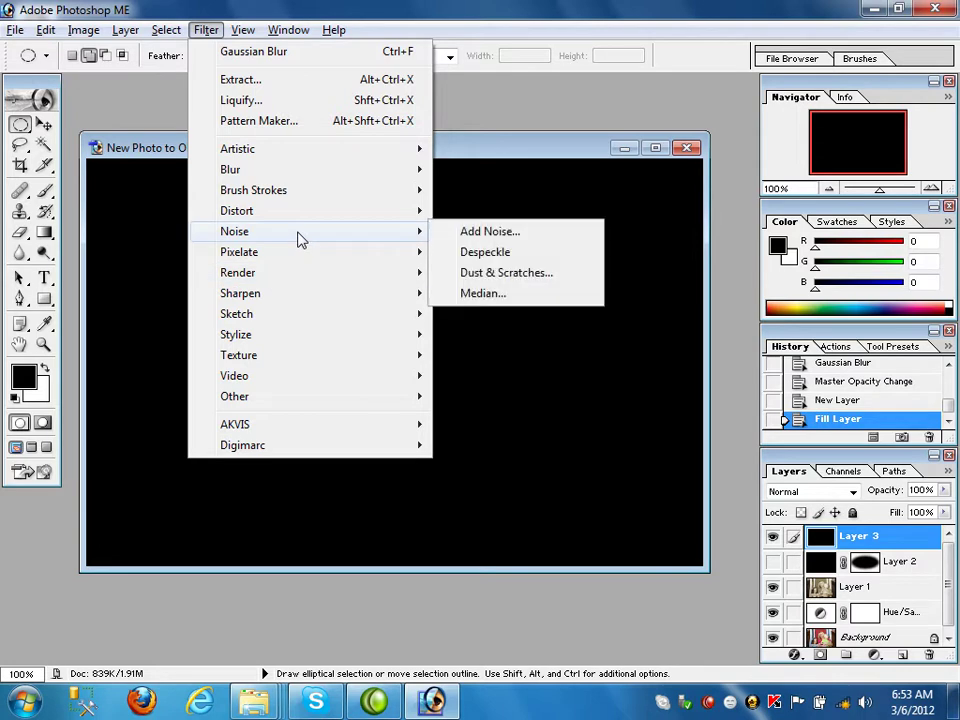
click(484, 232)
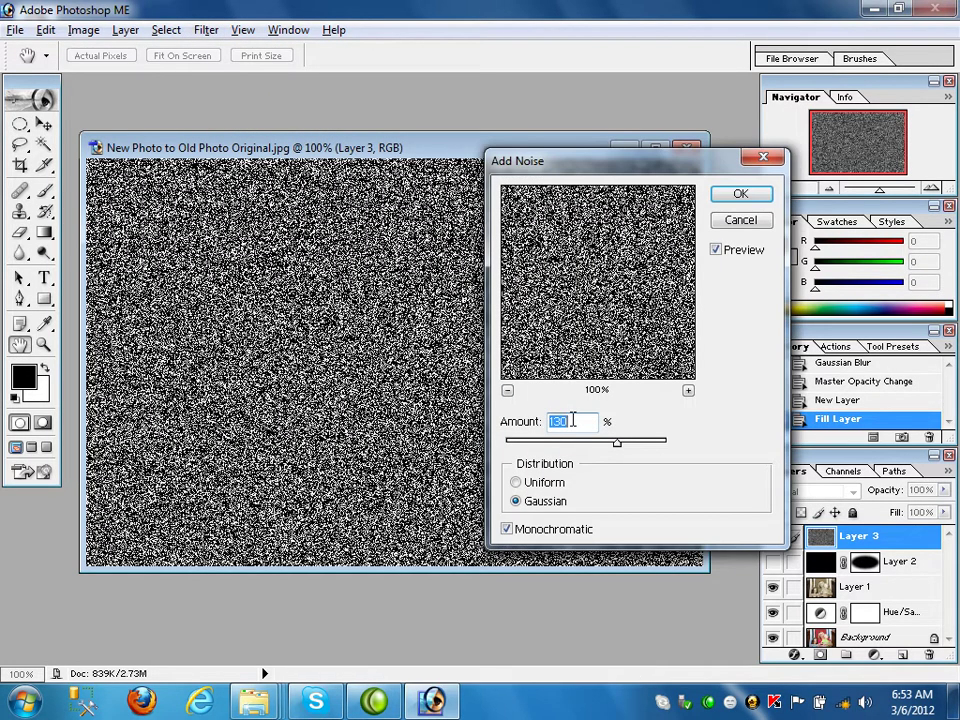
click(738, 194)
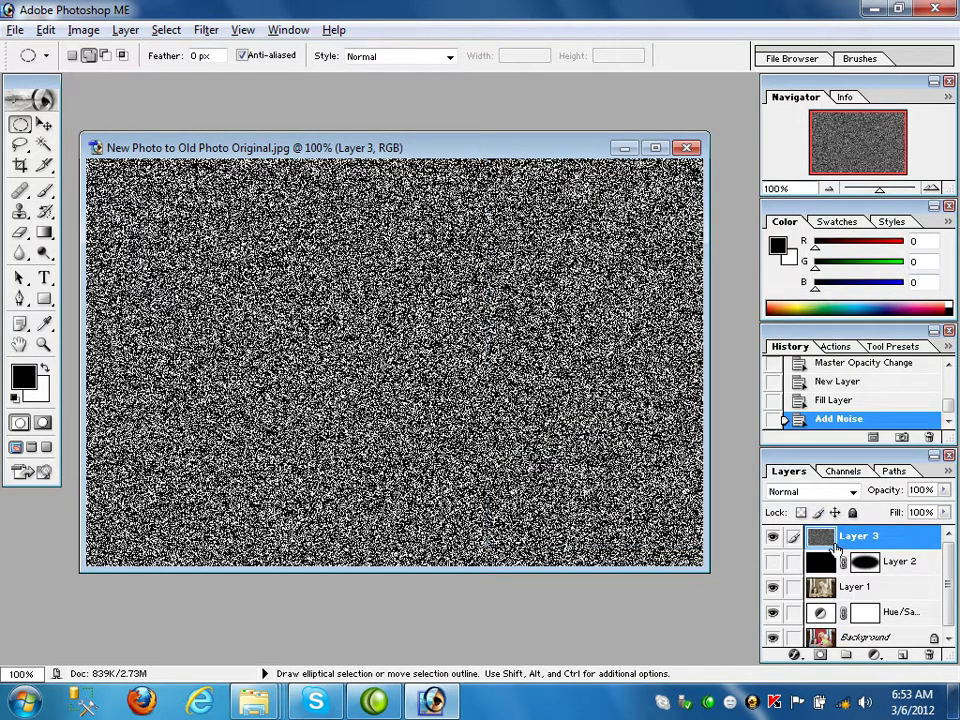
Step: Set the noise layer, Layer 3, to Soft Light blend mode and reduce its opacity to 21%
click(853, 493)
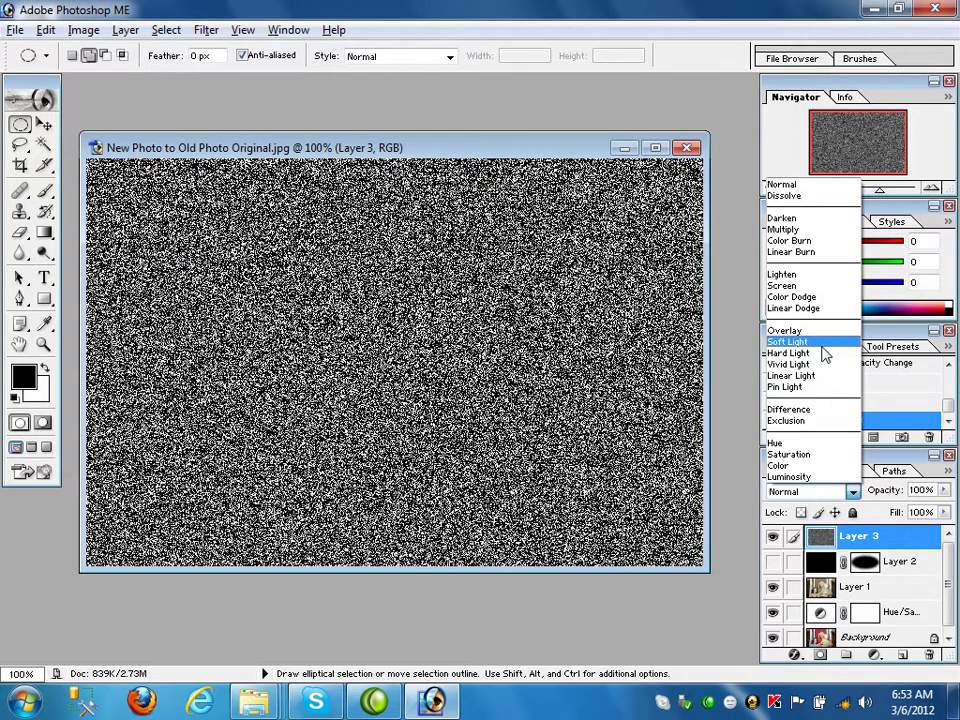
click(789, 342)
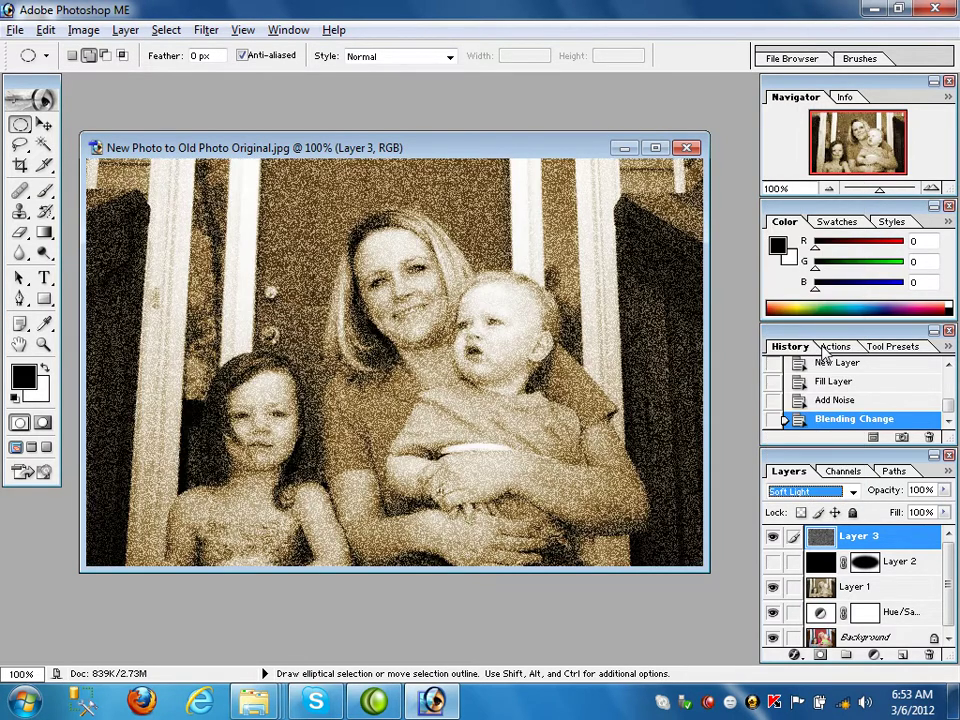
click(944, 490)
drag(943, 507, 871, 513)
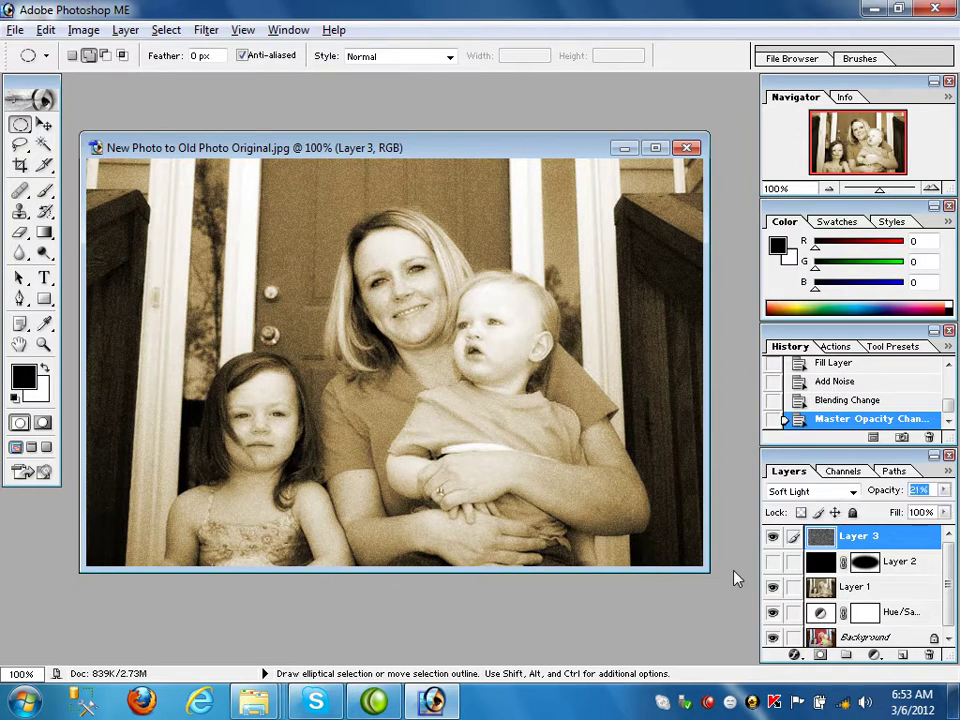
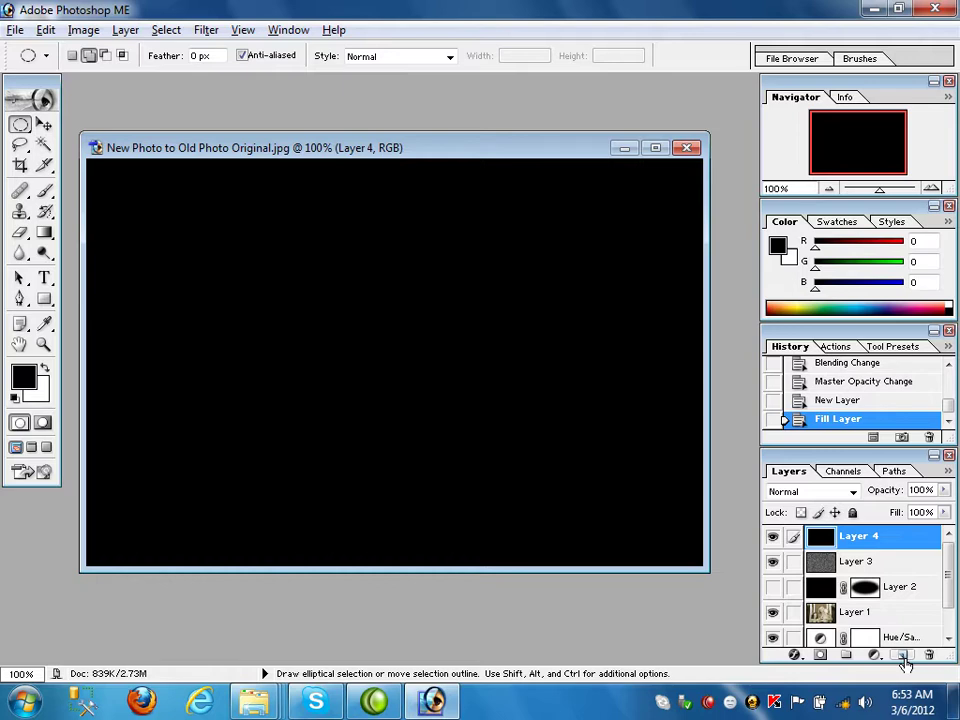
Step: Apply a Vertical Grain texture to the black Layer 4 with intensity 54 and contrast slightly below 40
click(205, 30)
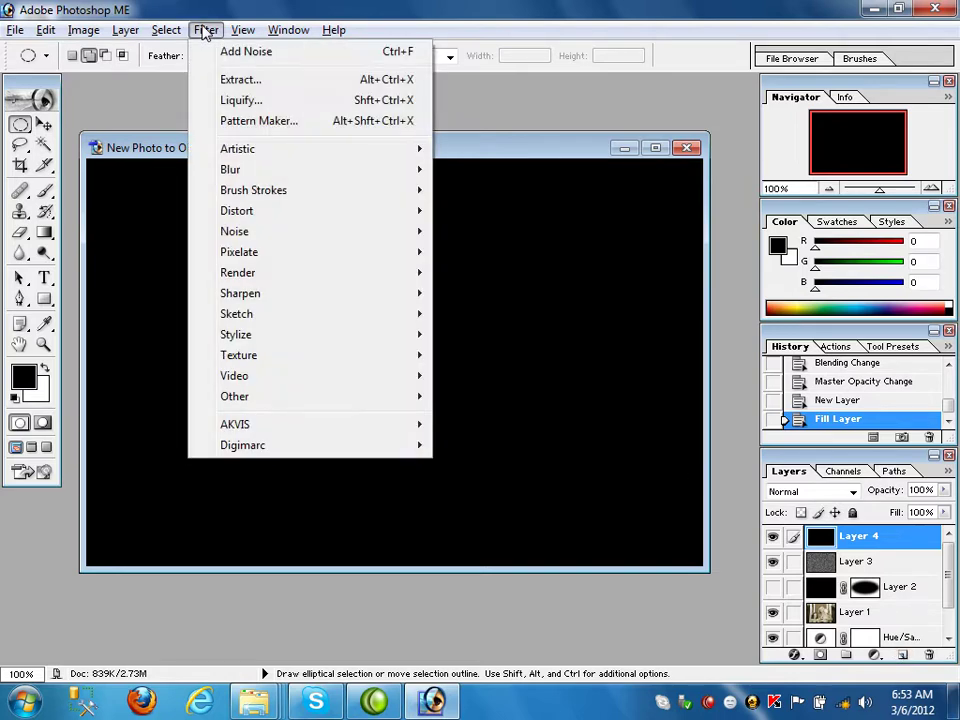
mouse_move(272, 356)
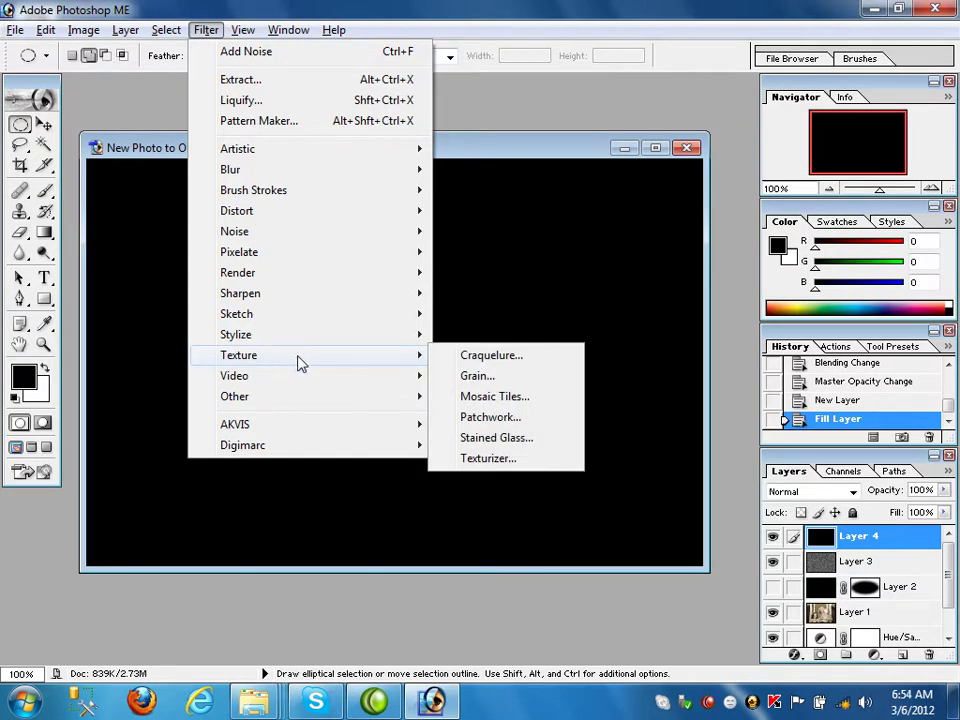
click(460, 378)
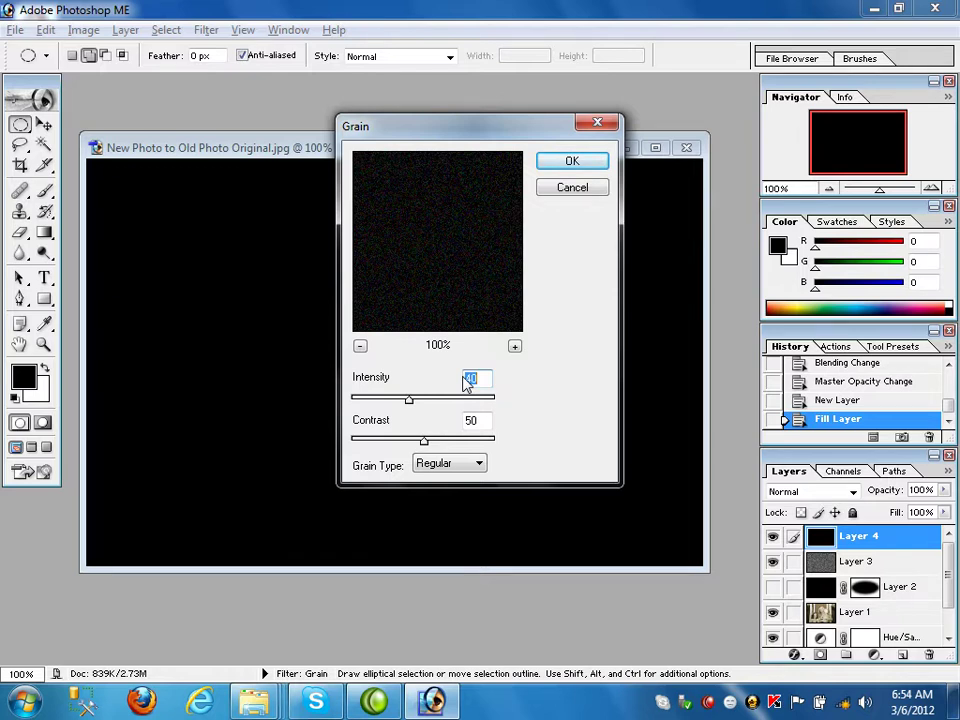
click(481, 465)
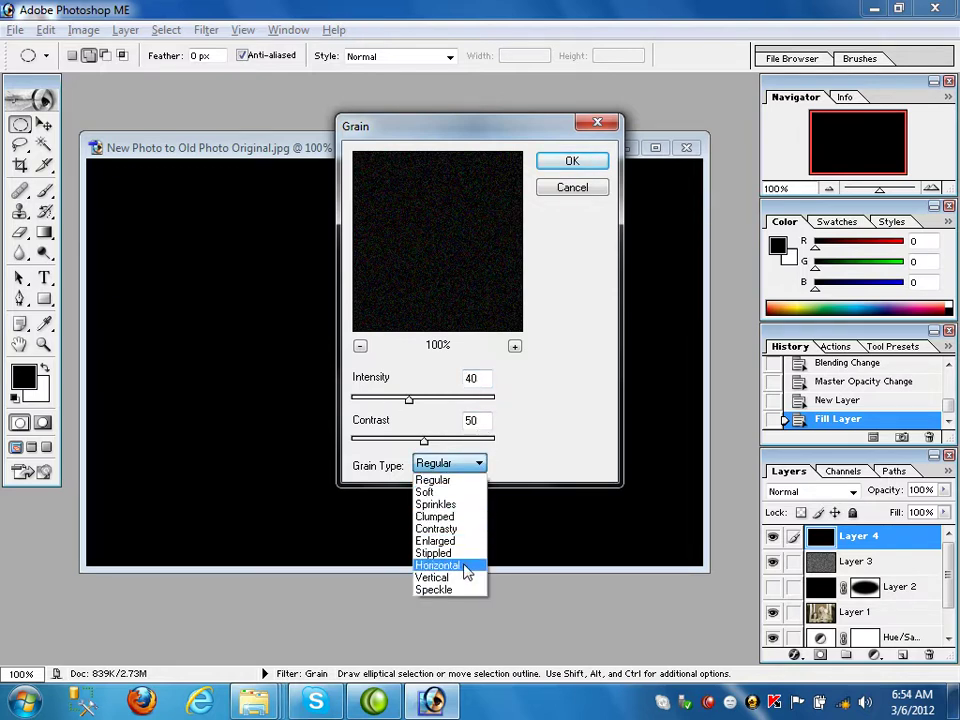
click(461, 579)
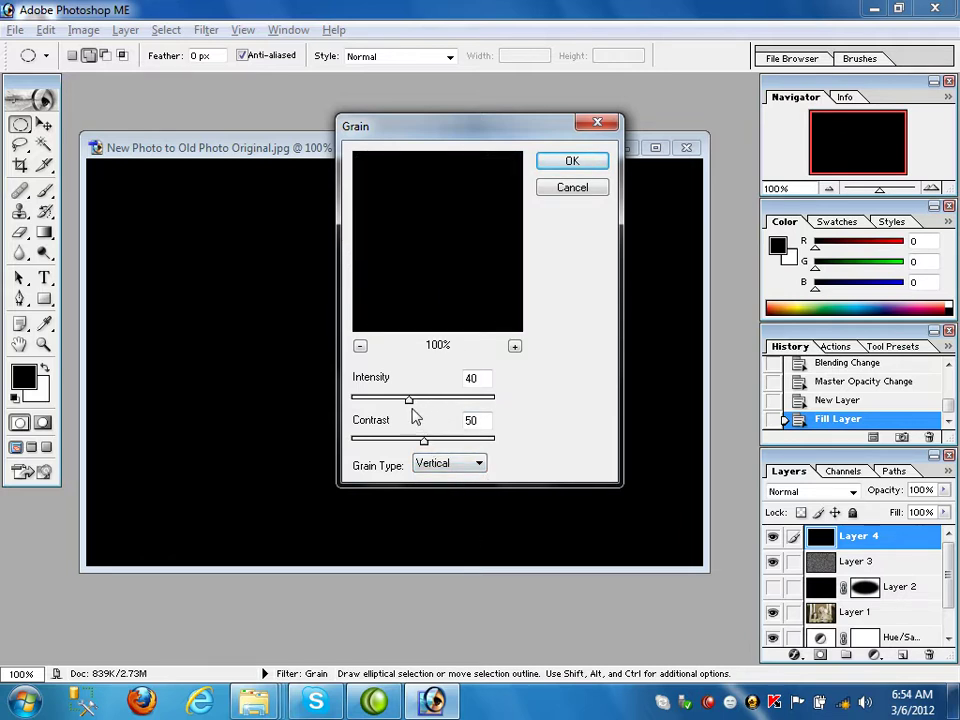
drag(411, 400, 396, 448)
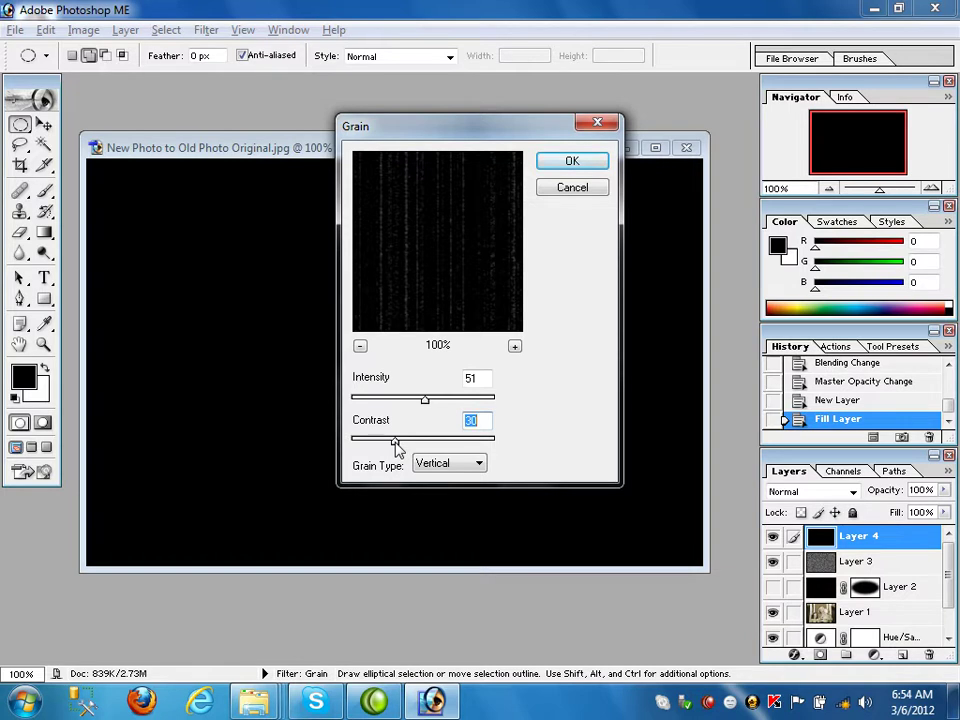
drag(396, 448, 408, 449)
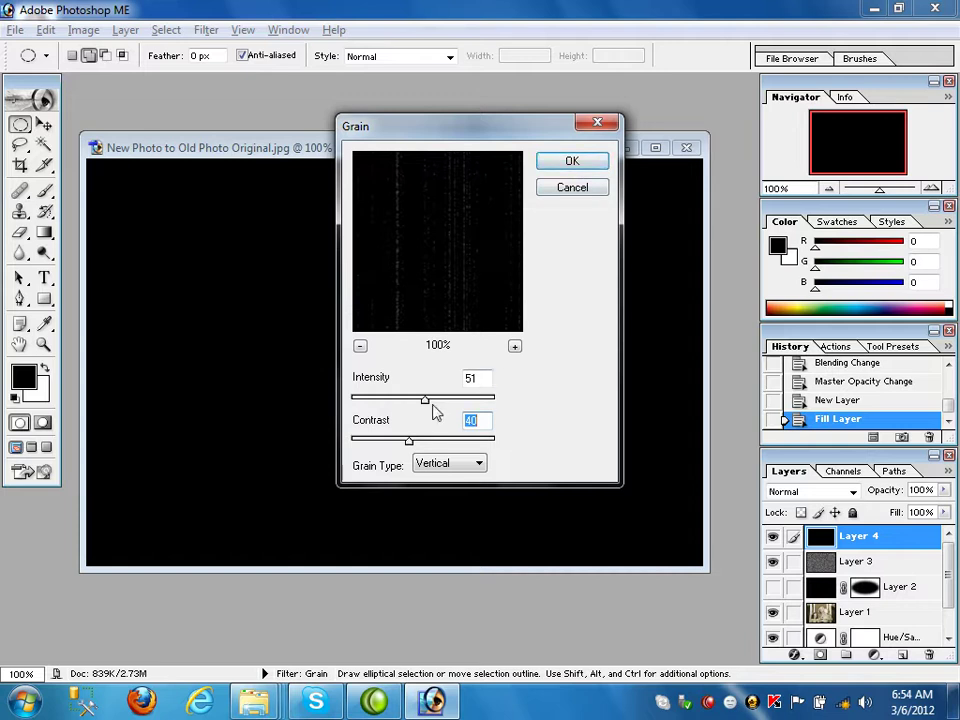
drag(424, 399, 428, 399)
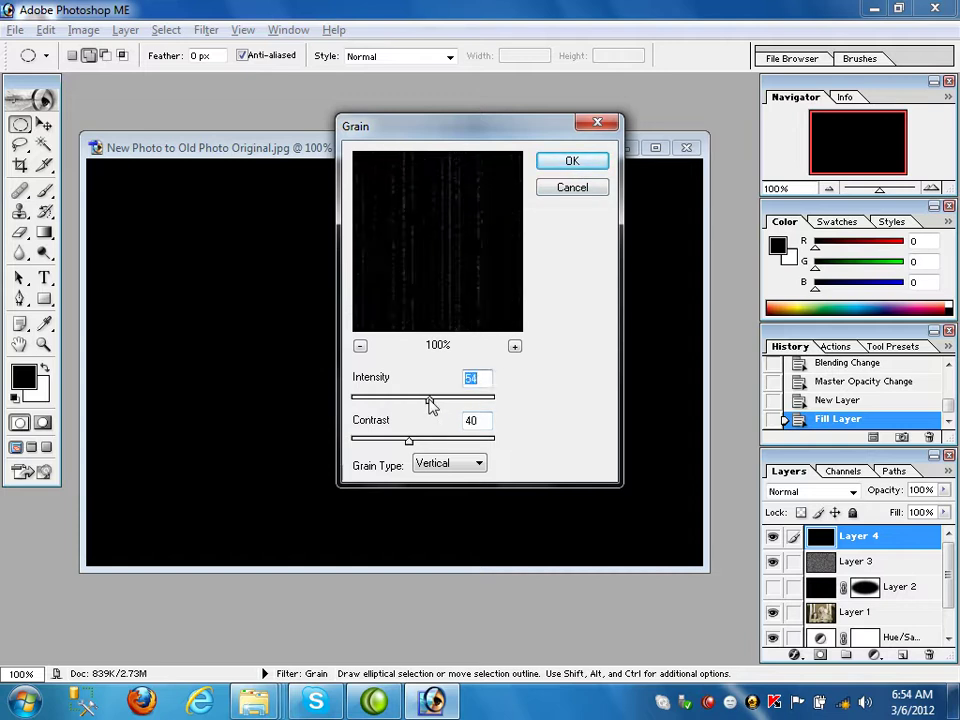
drag(409, 441, 404, 443)
click(563, 165)
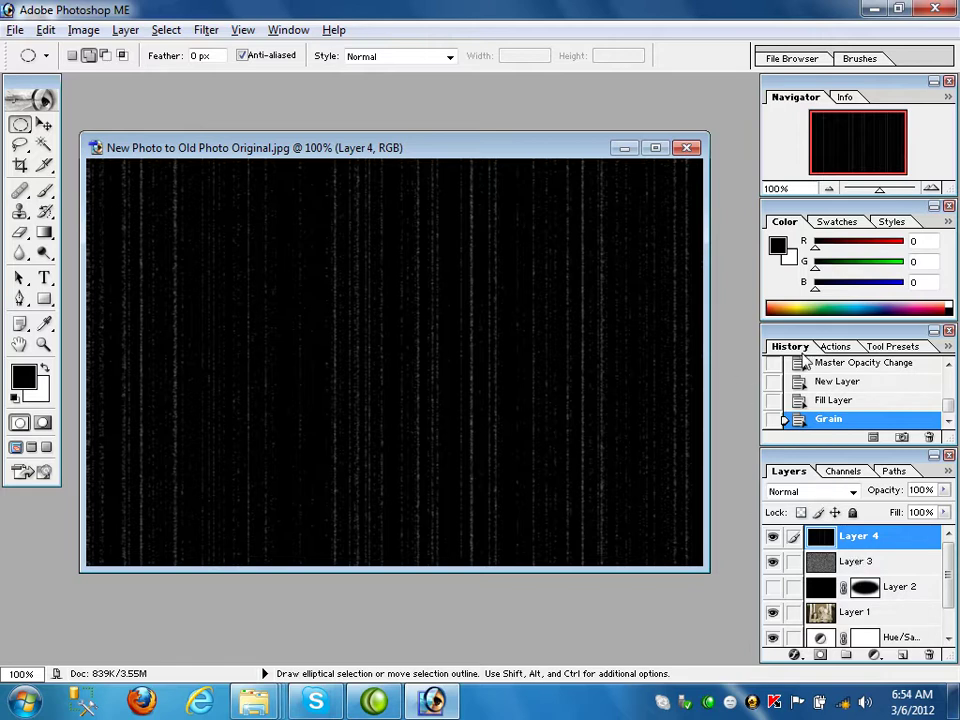
Step: Set the vertical grain layer, Layer 4, to Screen blend mode and reduce its opacity to 65%
click(853, 491)
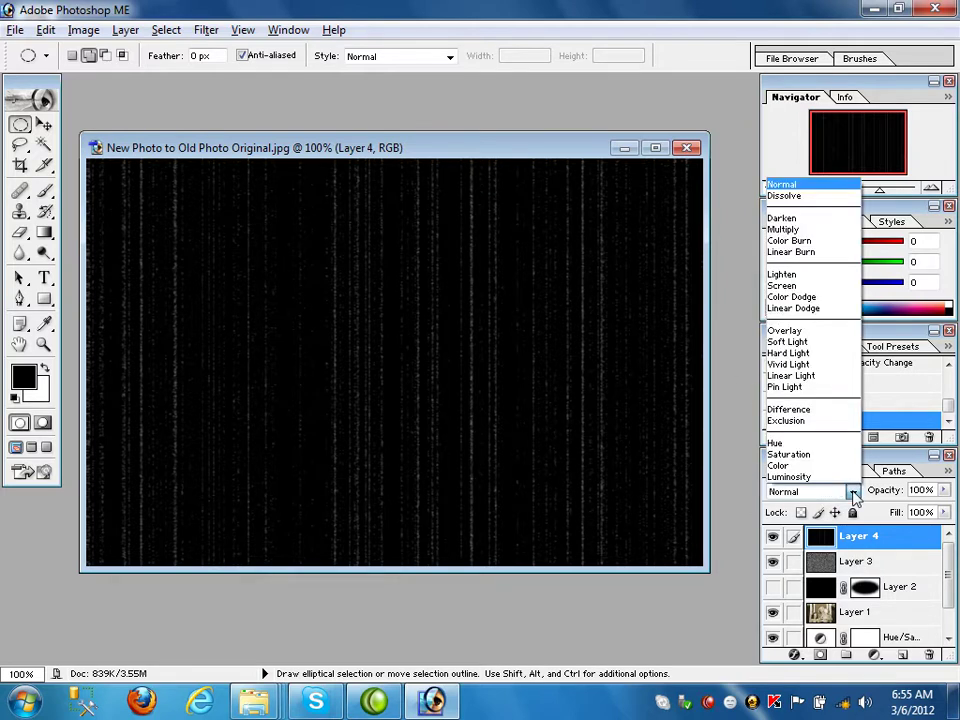
click(827, 290)
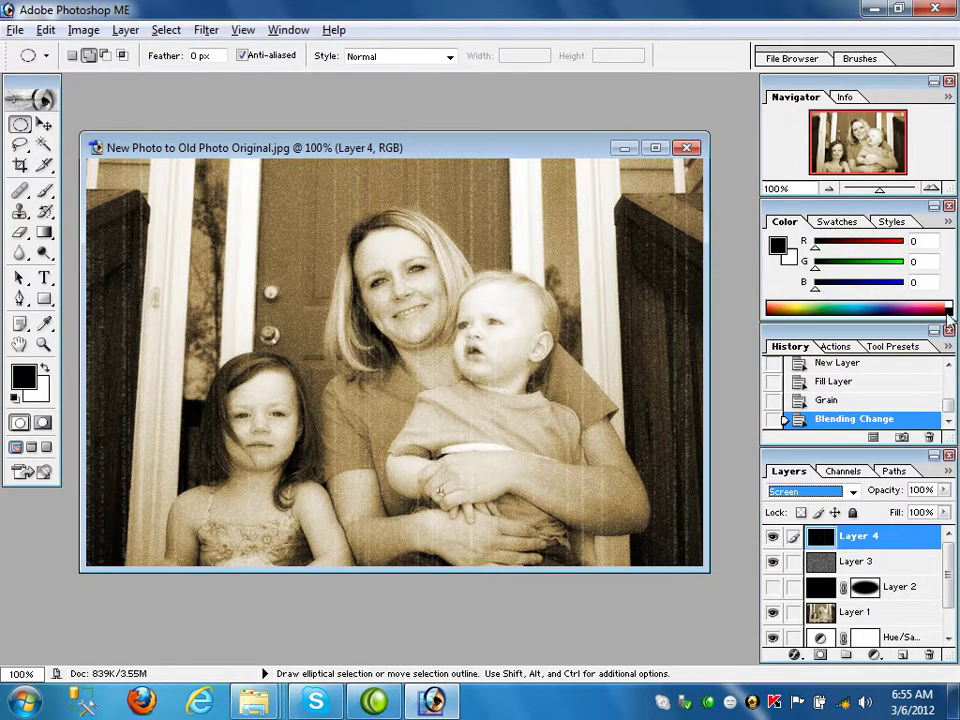
click(943, 490)
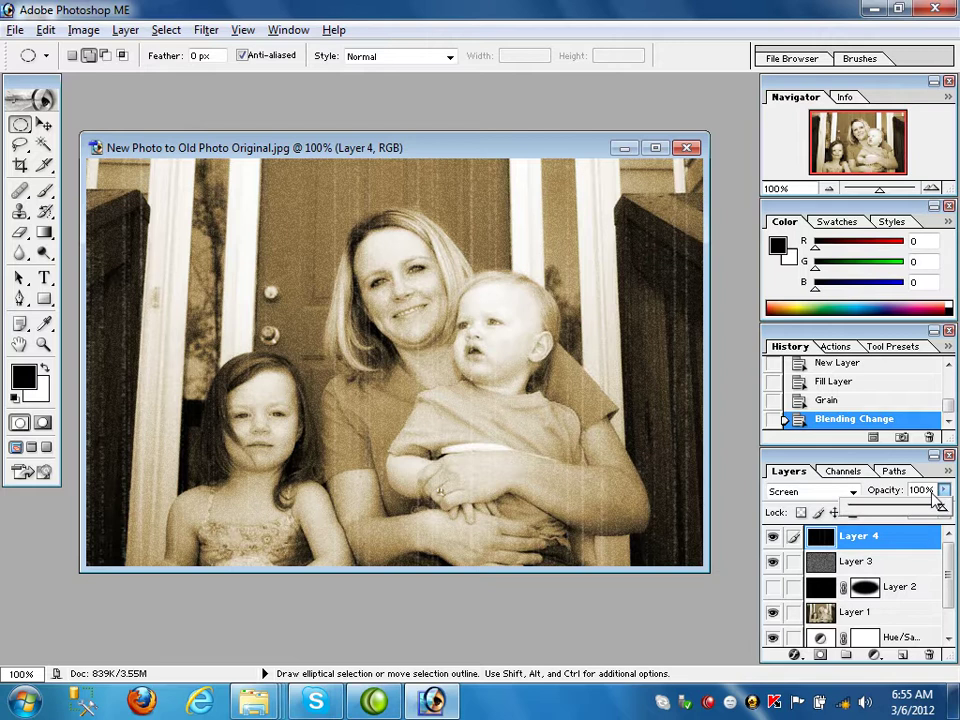
drag(943, 513, 909, 514)
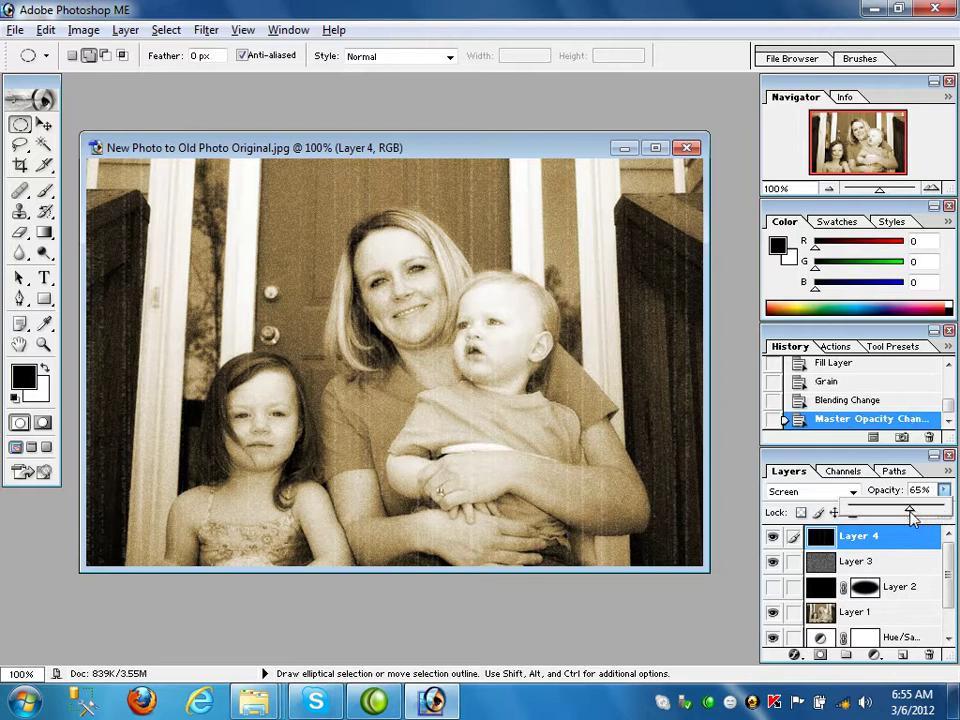
click(760, 396)
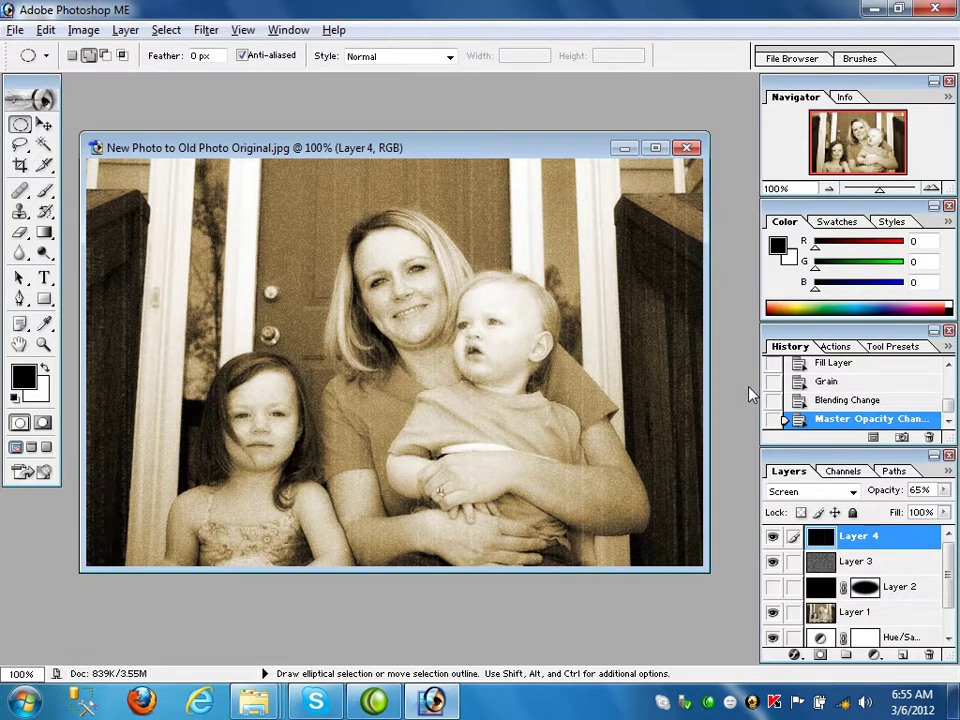
Step: Reduce the opacity of the Hue/Saturation adjustment layer above the Background to 62%
drag(945, 561, 950, 582)
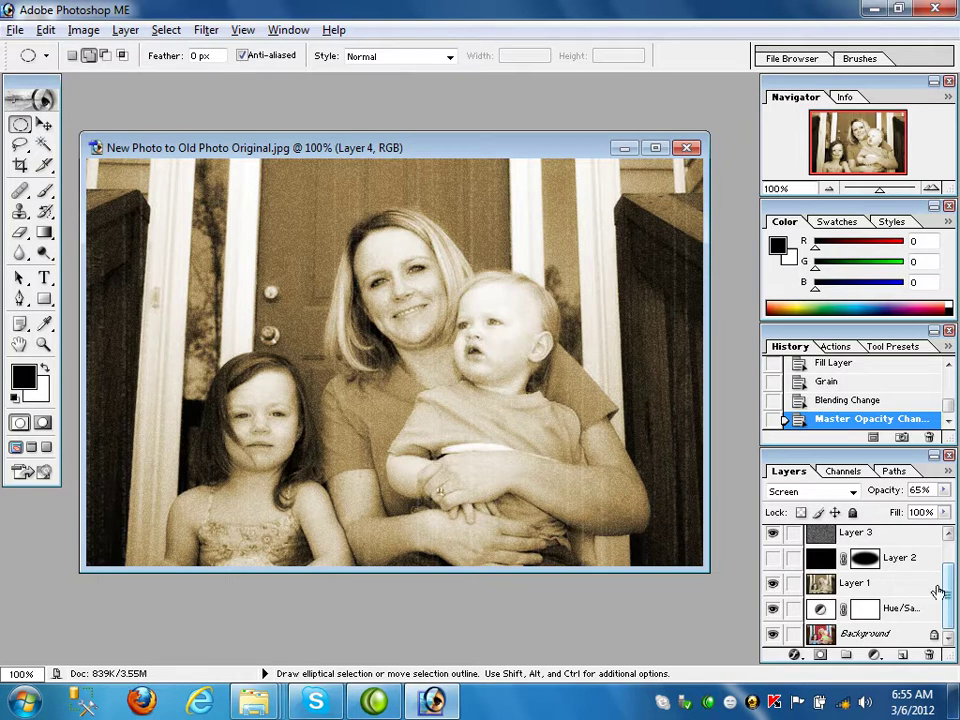
click(848, 608)
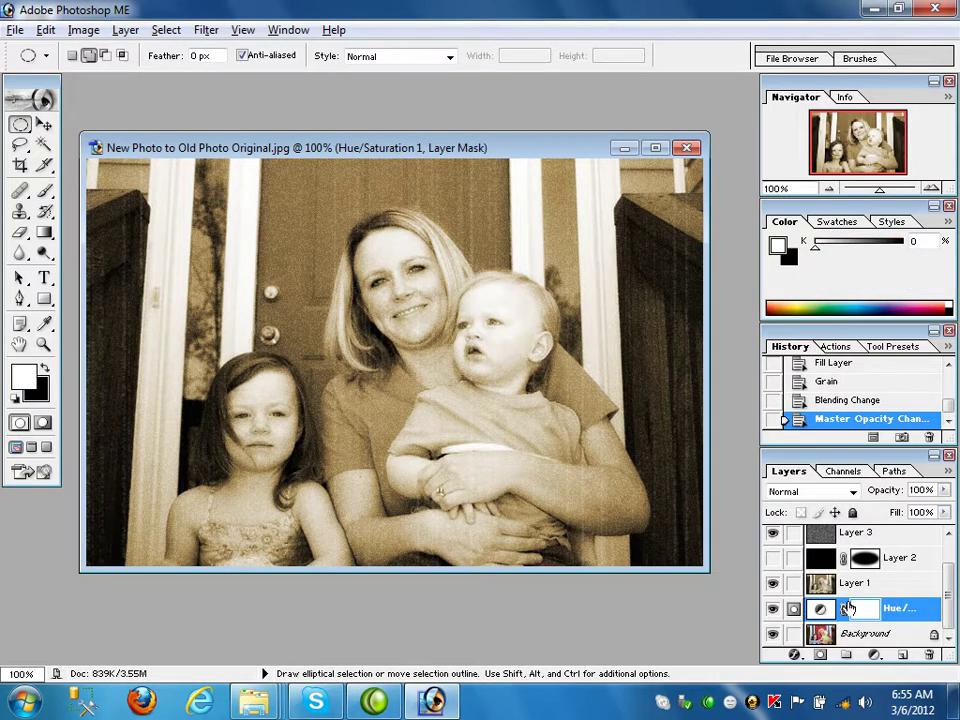
click(943, 490)
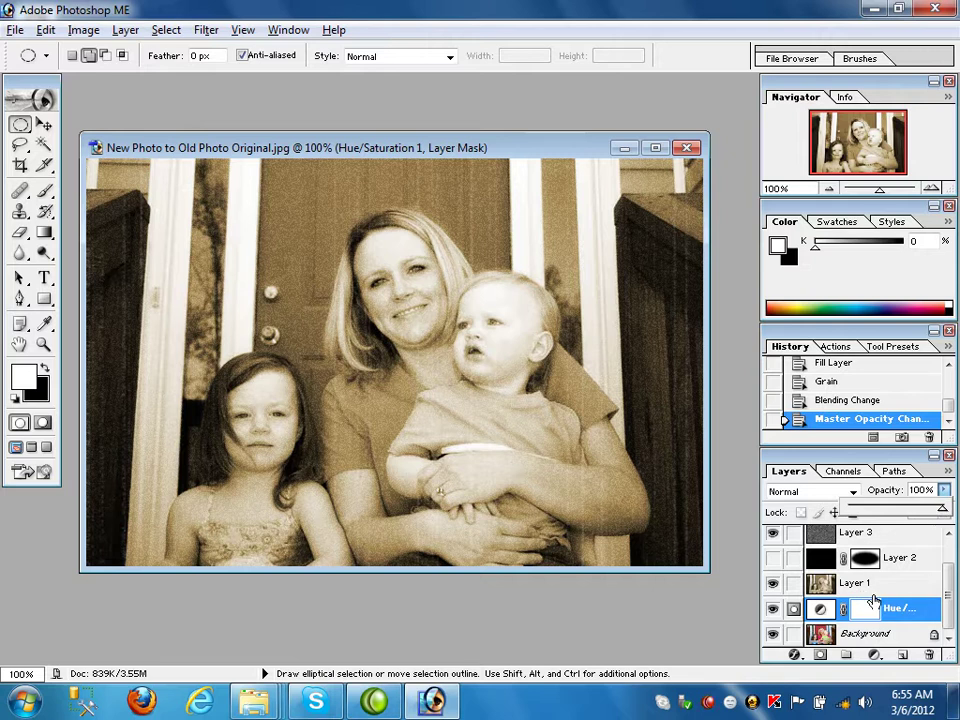
click(943, 511)
drag(943, 511, 906, 513)
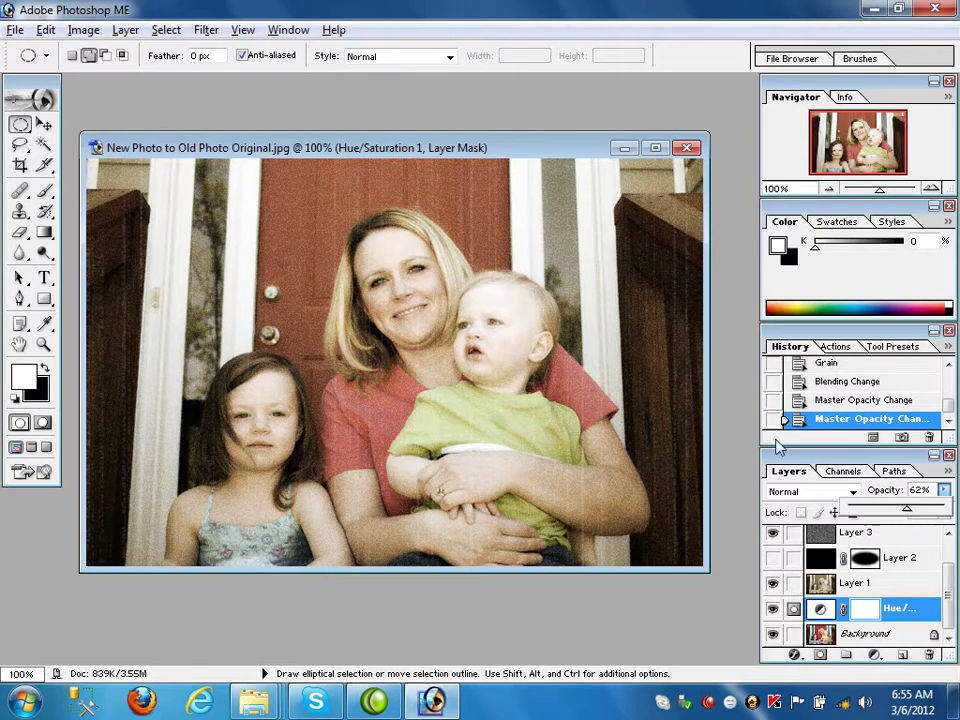
click(745, 443)
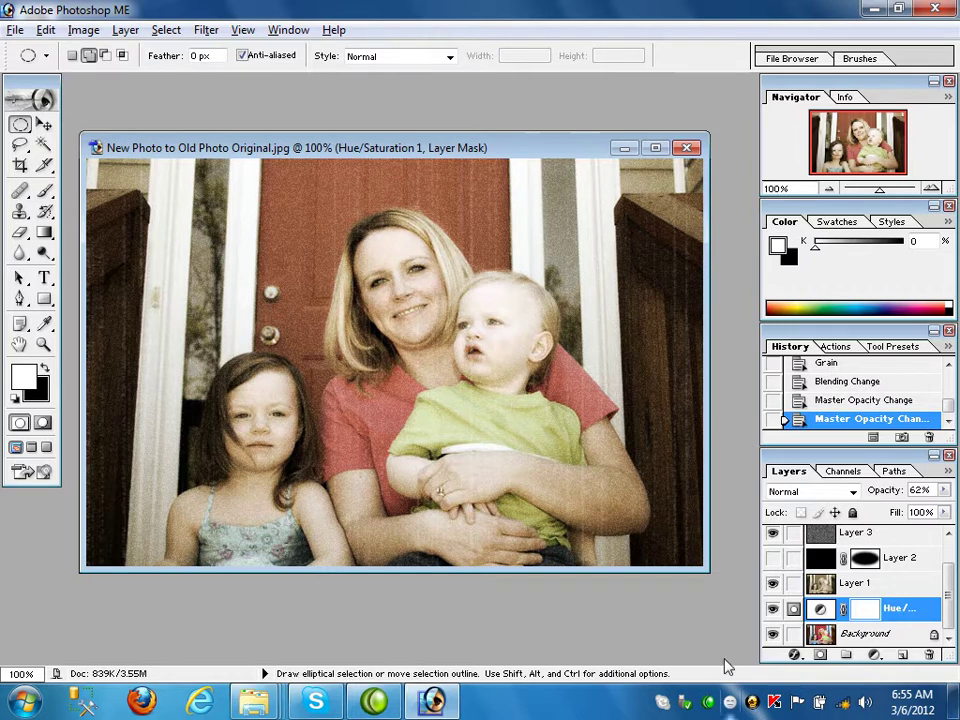
Step: Save a JPEG copy of the aged photo to the Desktop as lec10B, at maximum quality 12 with the Baseline ("Standard") format
click(17, 30)
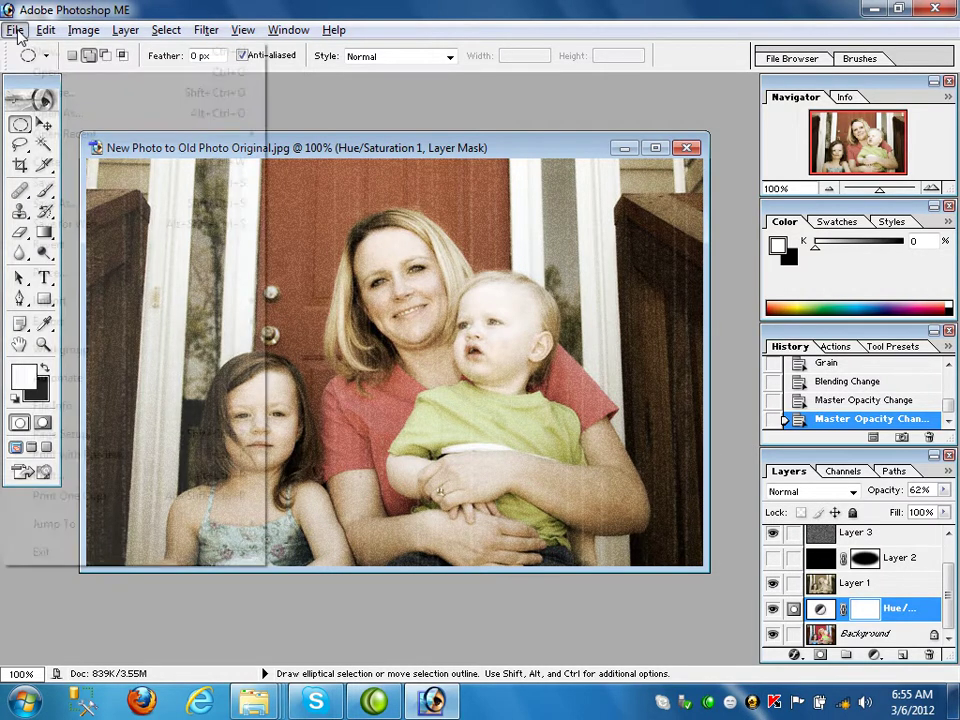
click(55, 203)
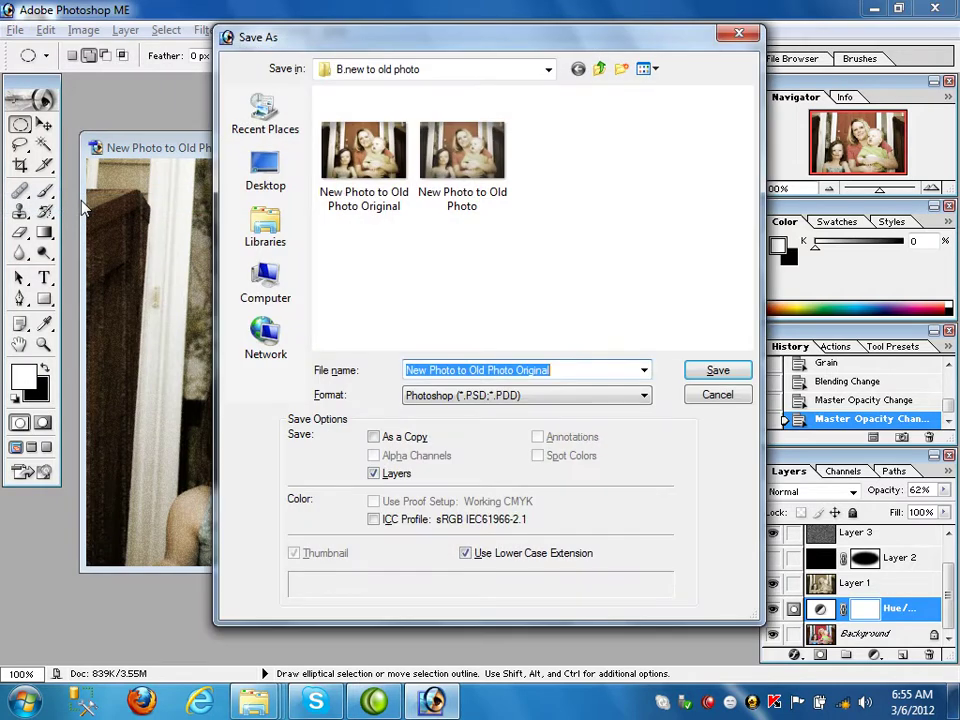
click(276, 172)
text(lec)
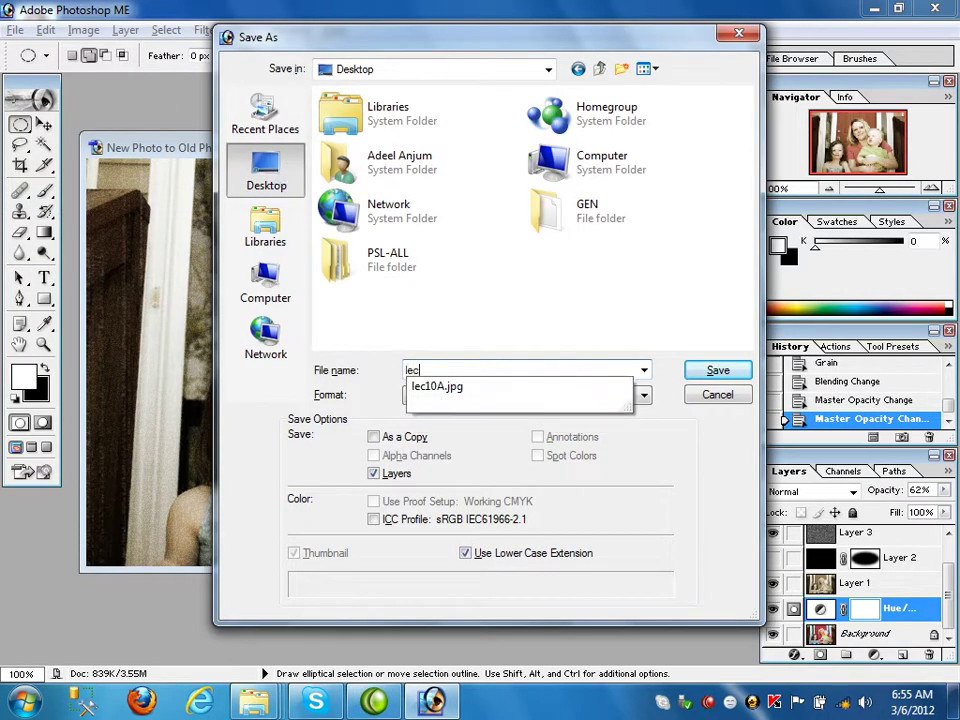
text(10B)
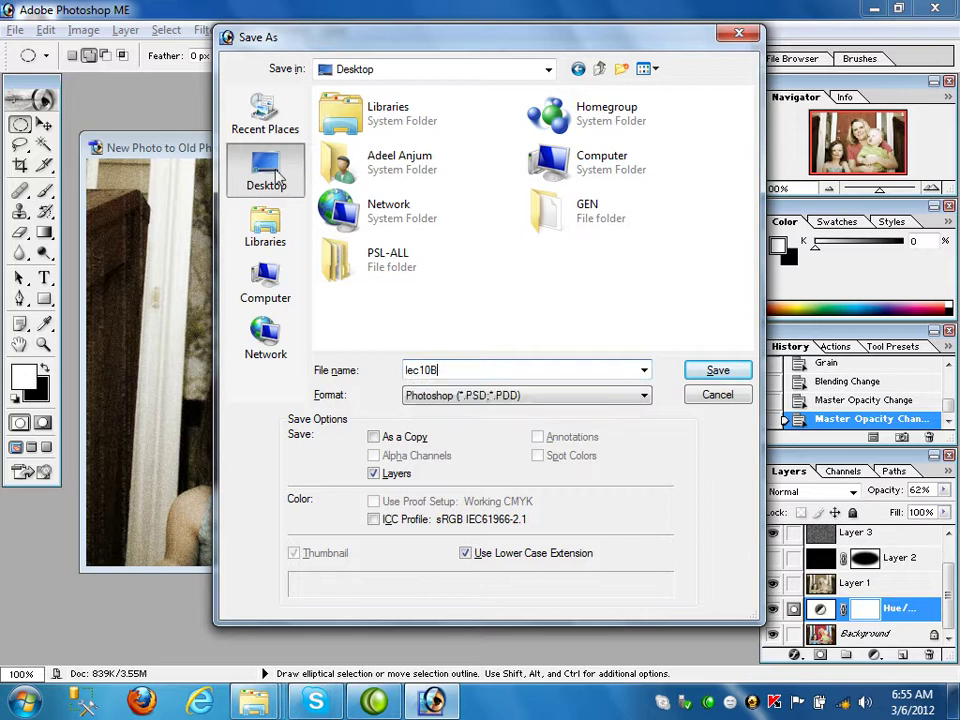
click(645, 397)
click(598, 489)
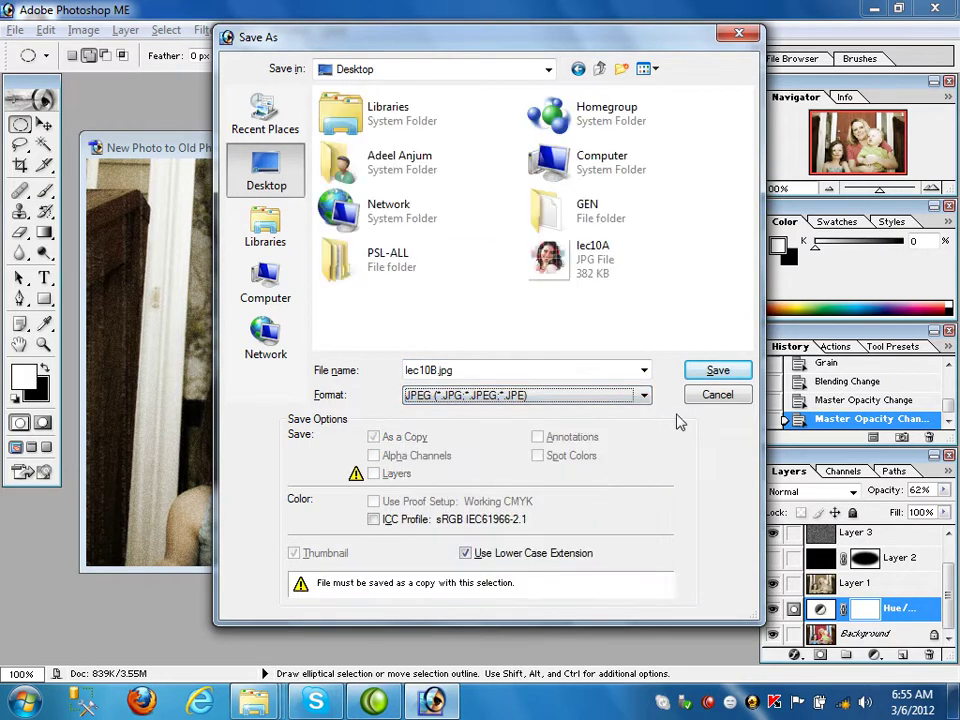
click(714, 374)
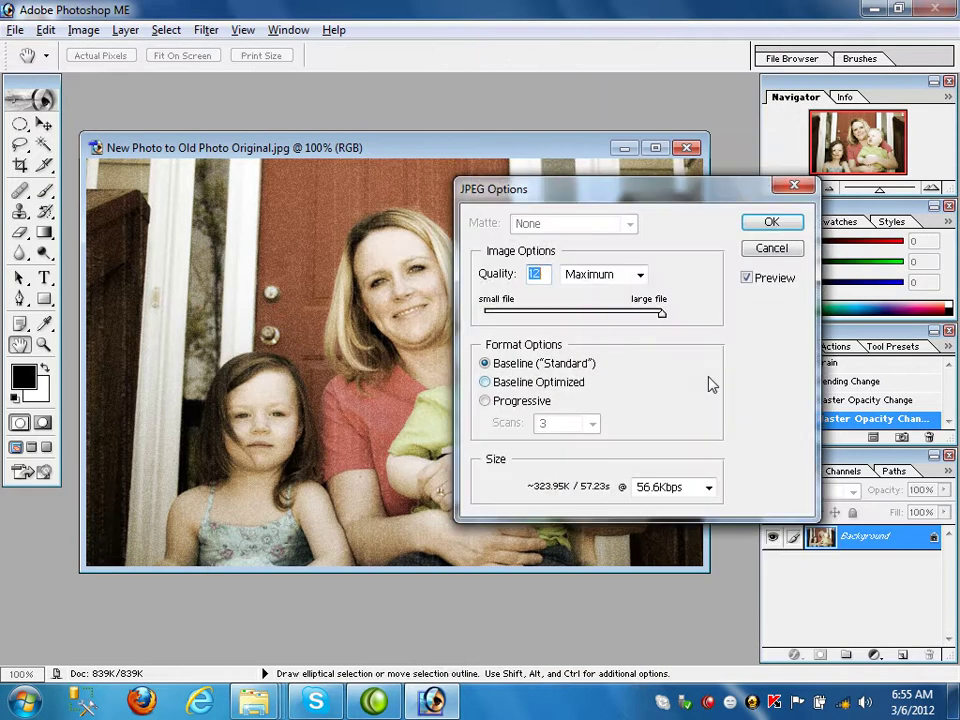
click(769, 222)
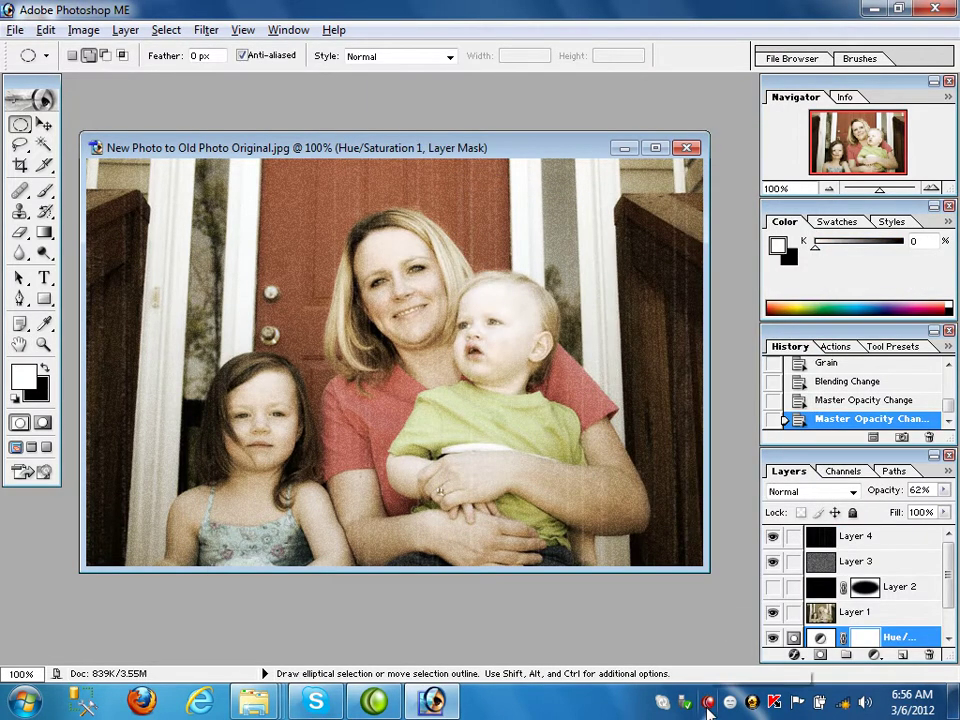
right_click(584, 546)
click(677, 580)
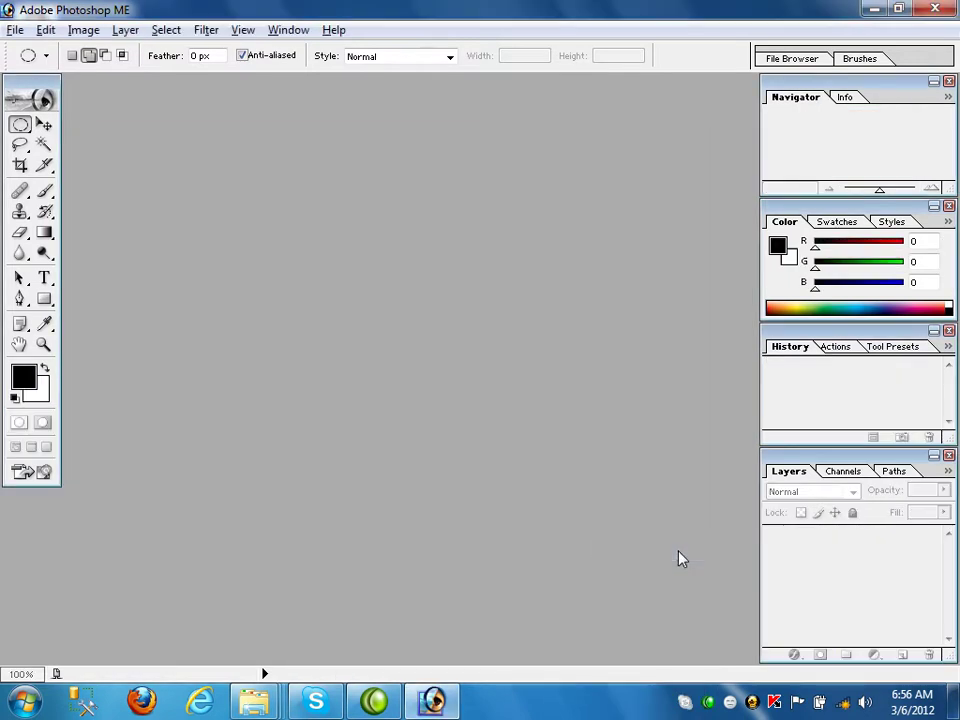
Step: Open the Creating Multicolor Image Original photo from PSL-ALL > LEC-10 > C.creating multi color and centre its window in the workspace
click(17, 30)
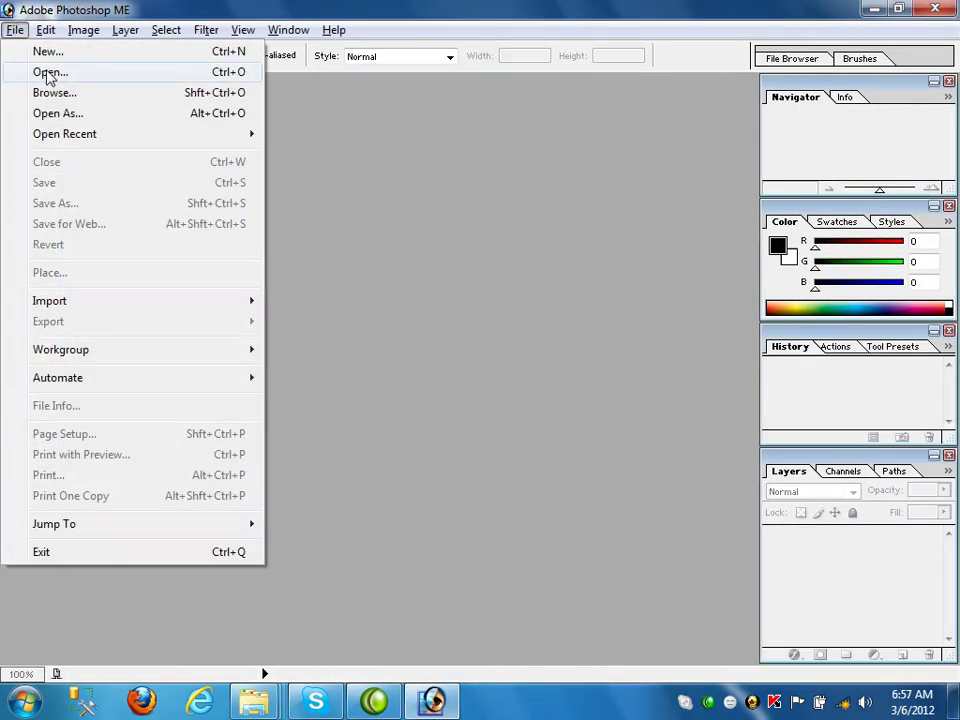
click(20, 72)
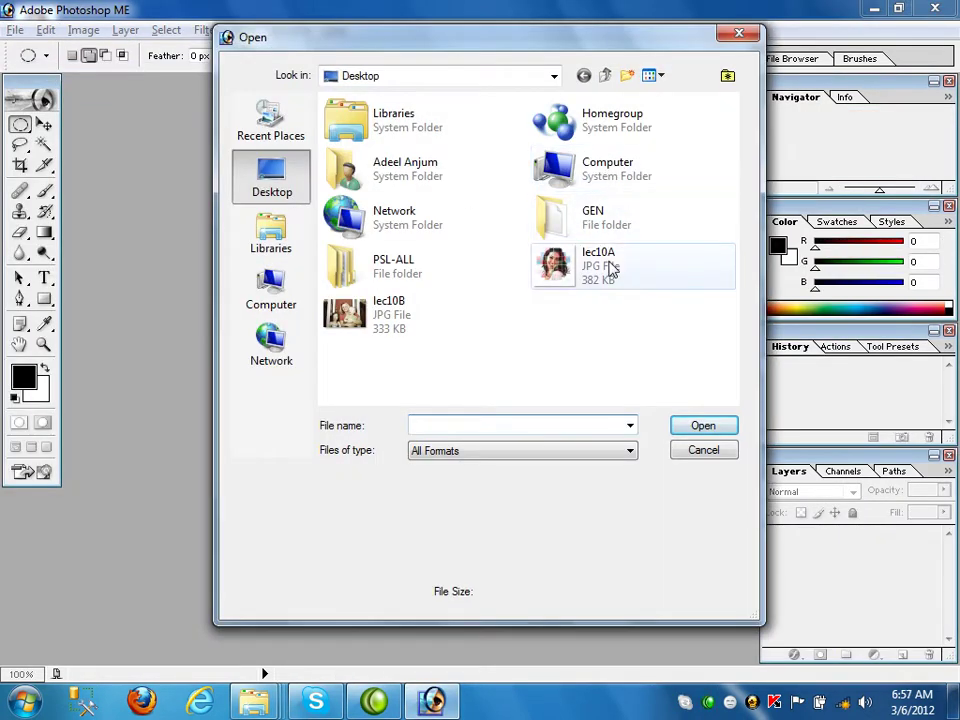
double_click(409, 279)
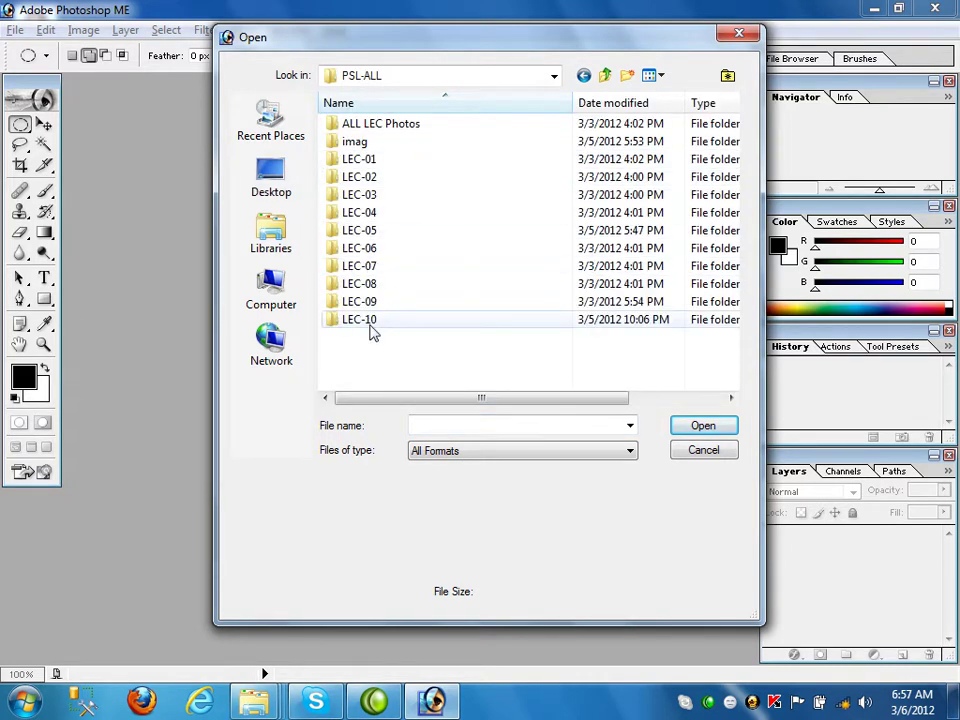
double_click(371, 331)
click(391, 168)
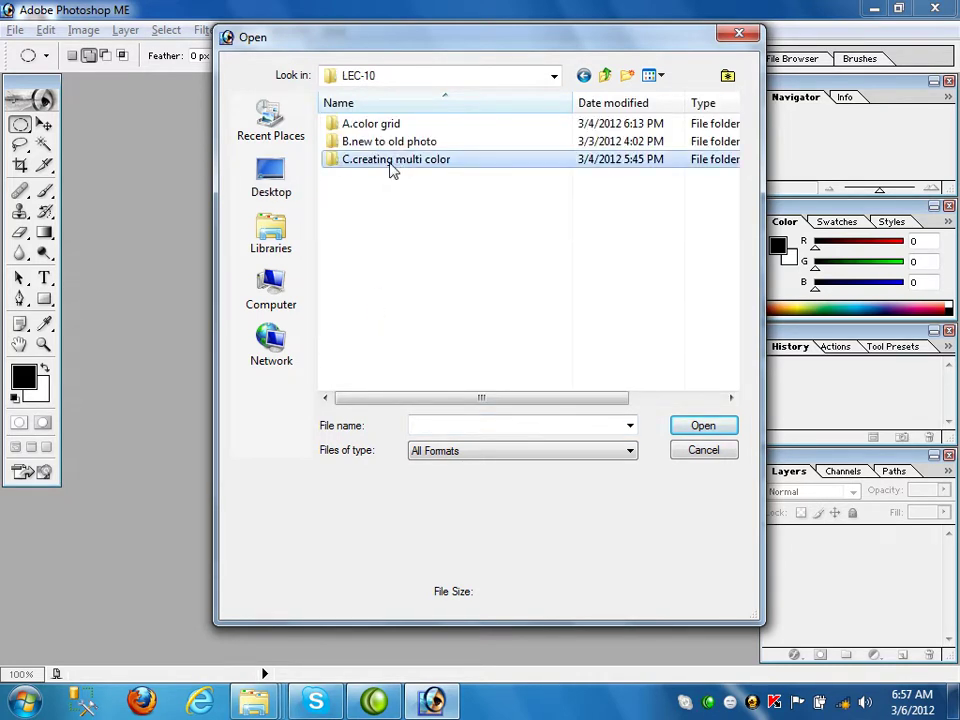
double_click(391, 163)
double_click(391, 168)
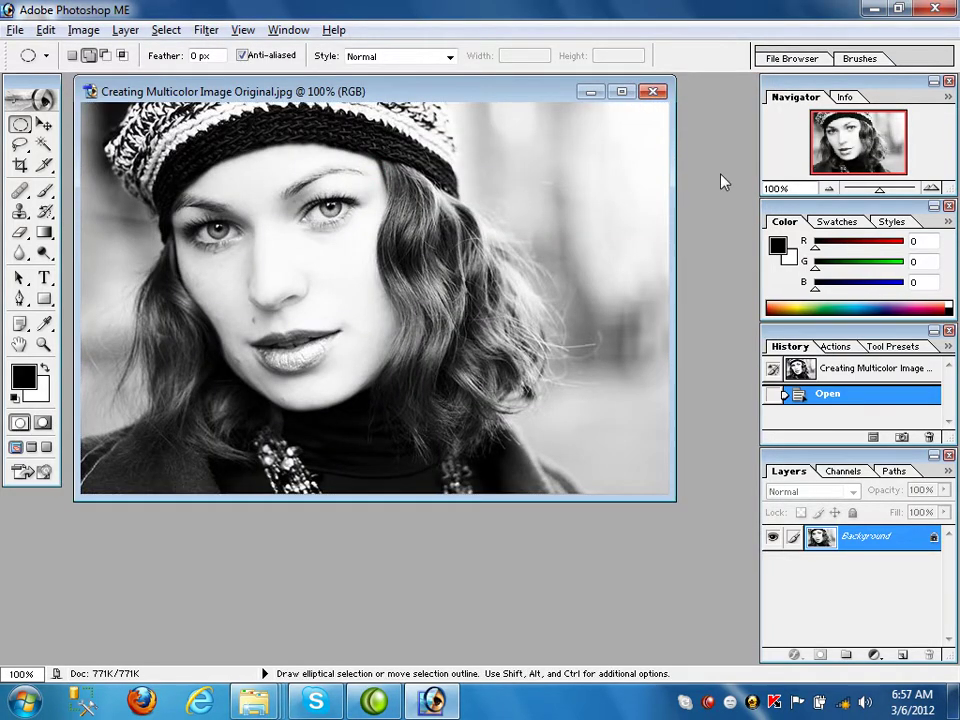
drag(510, 94, 540, 156)
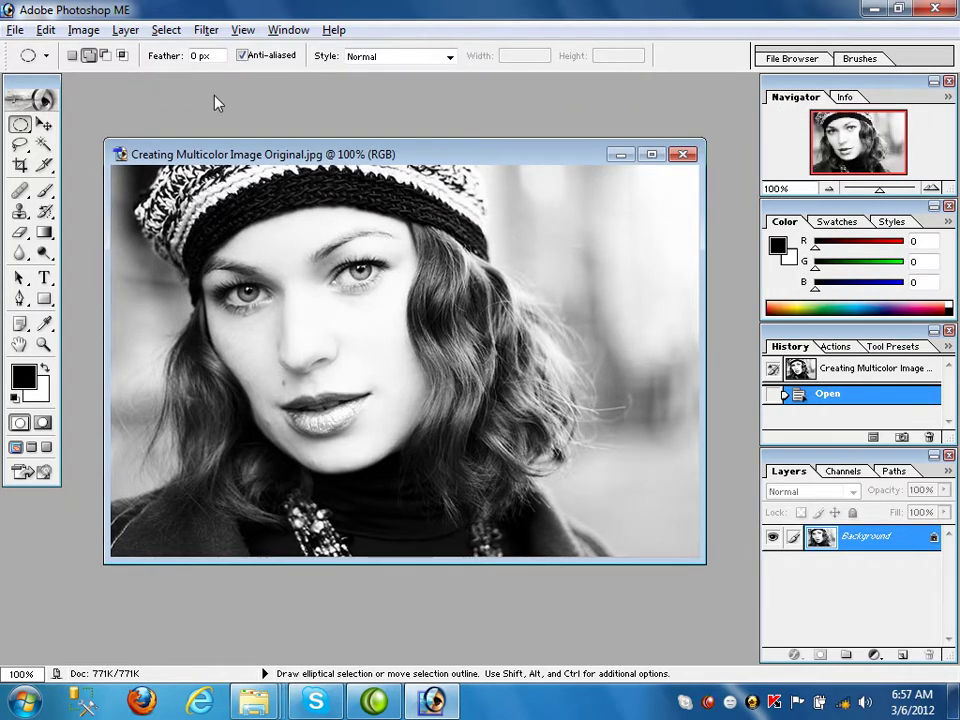
Step: Add vertical guides at 25%, 50% and 75% to divide the black-and-white portrait into four equal columns
click(243, 30)
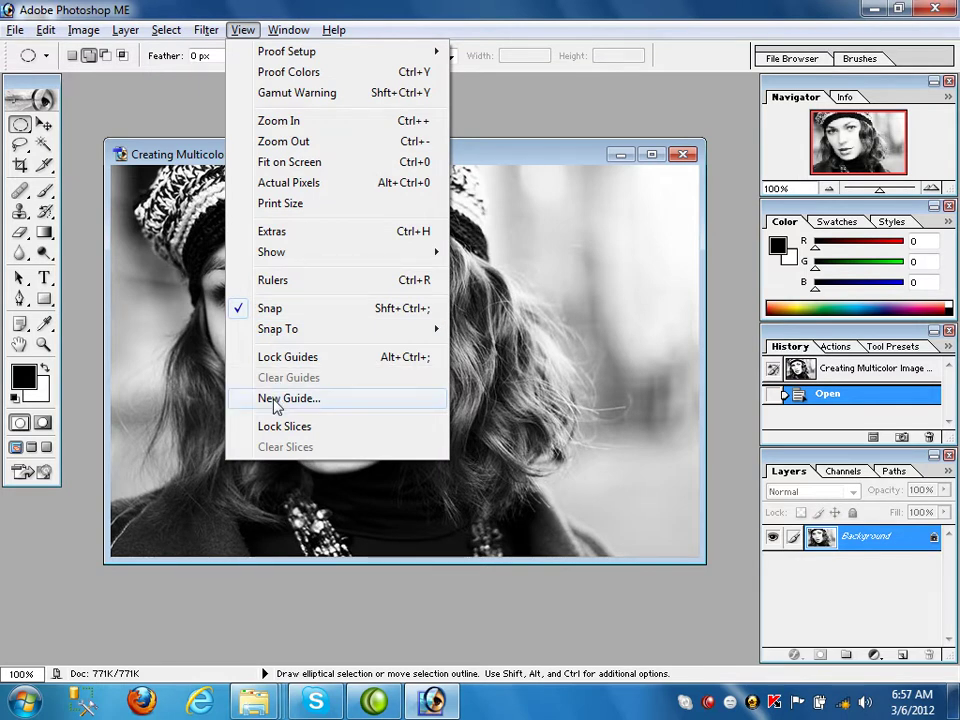
click(275, 399)
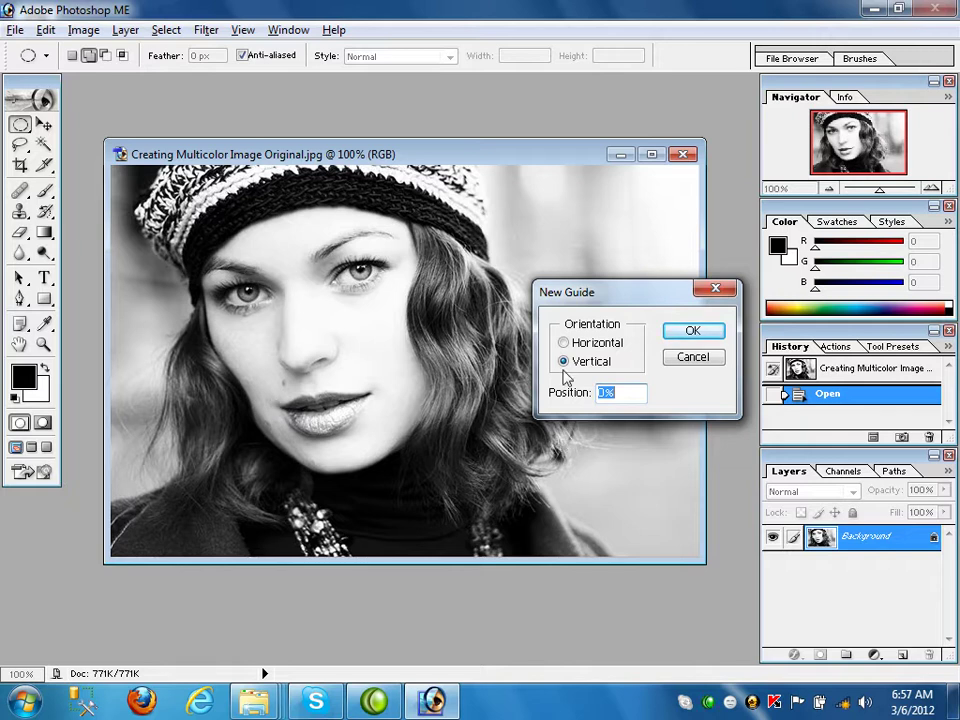
text(25)
click(686, 341)
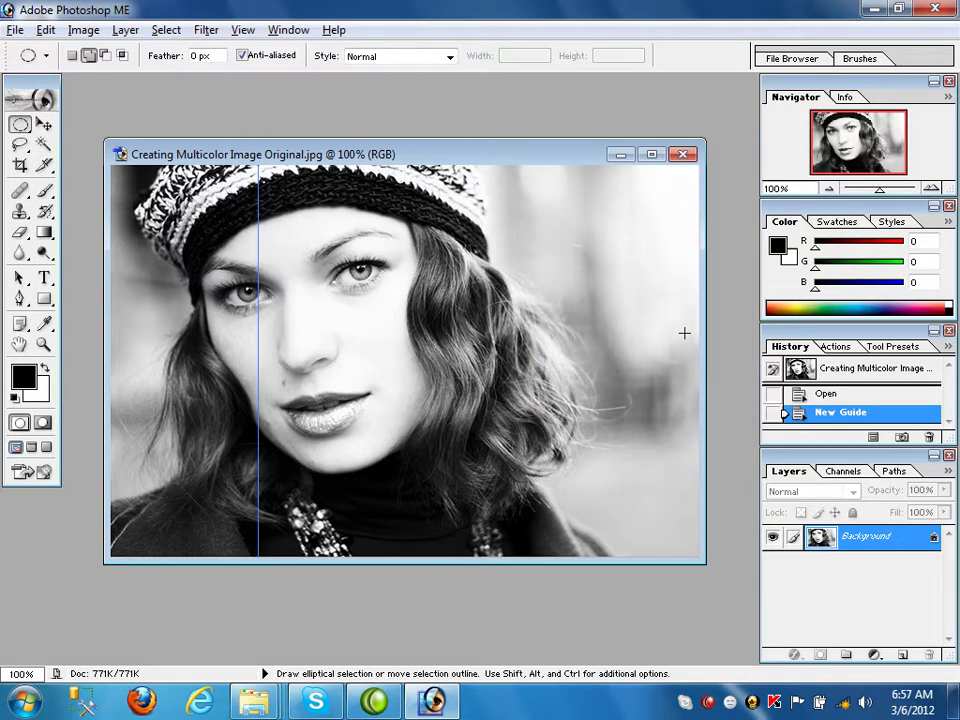
click(250, 30)
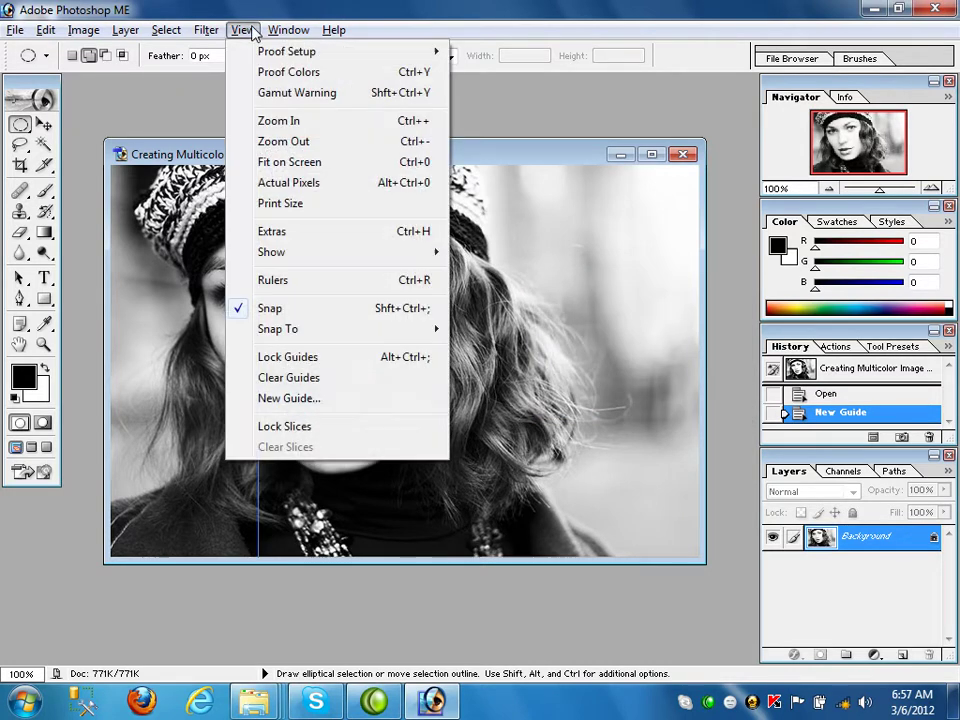
click(322, 404)
text(50)
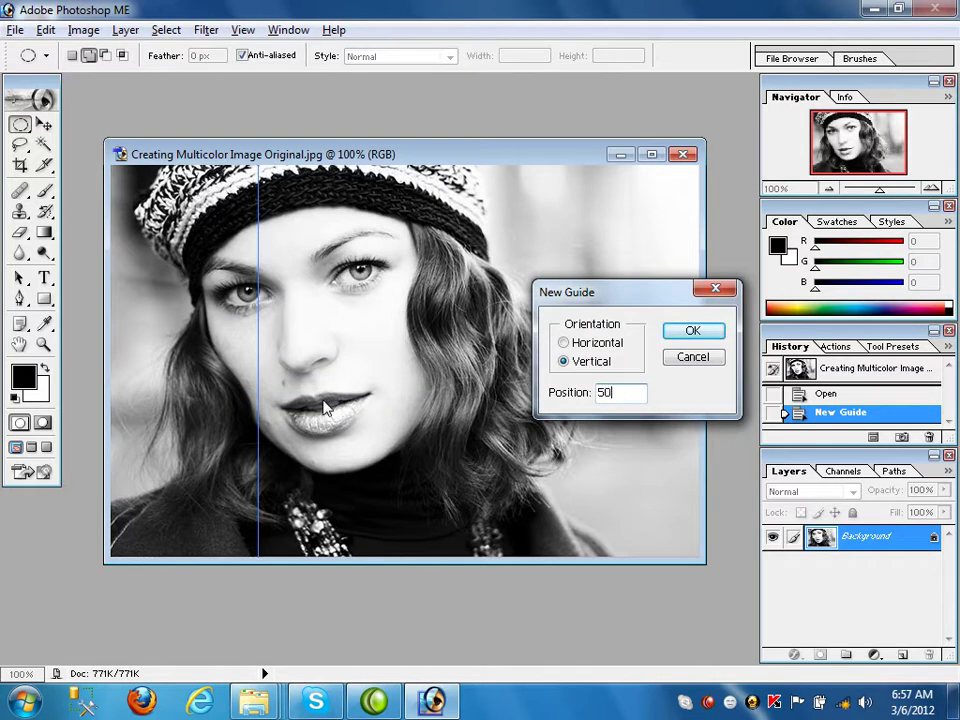
key(Return)
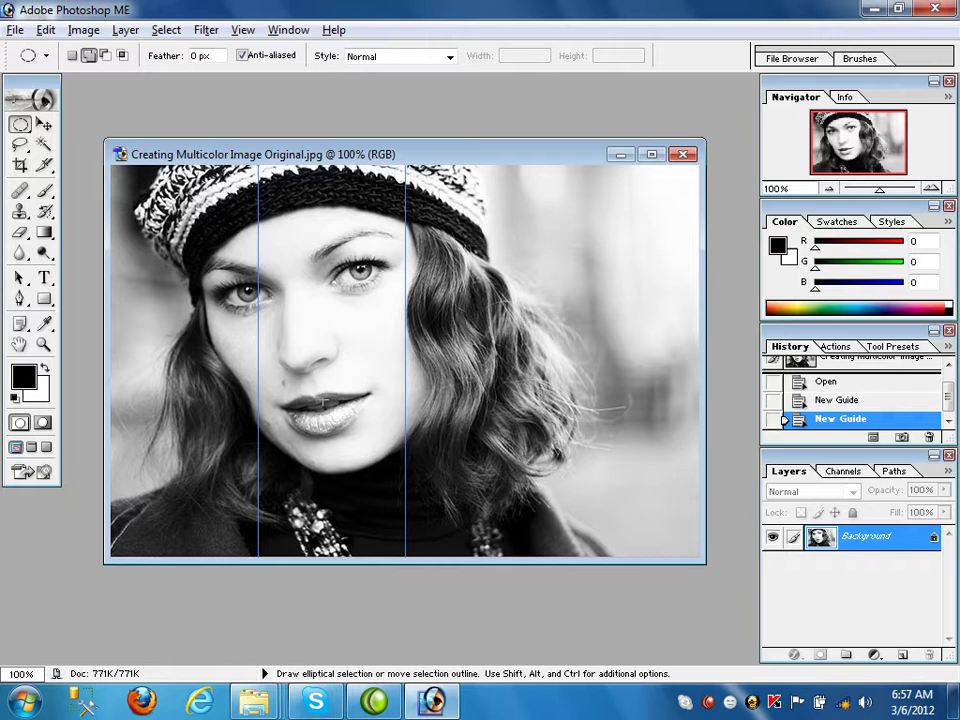
click(240, 30)
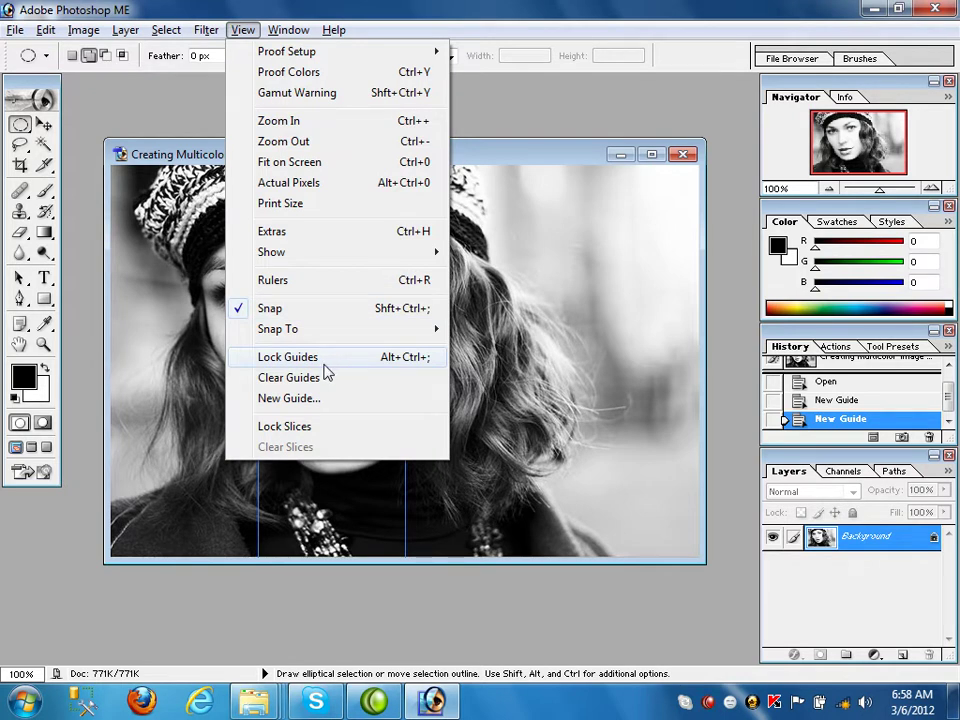
click(316, 400)
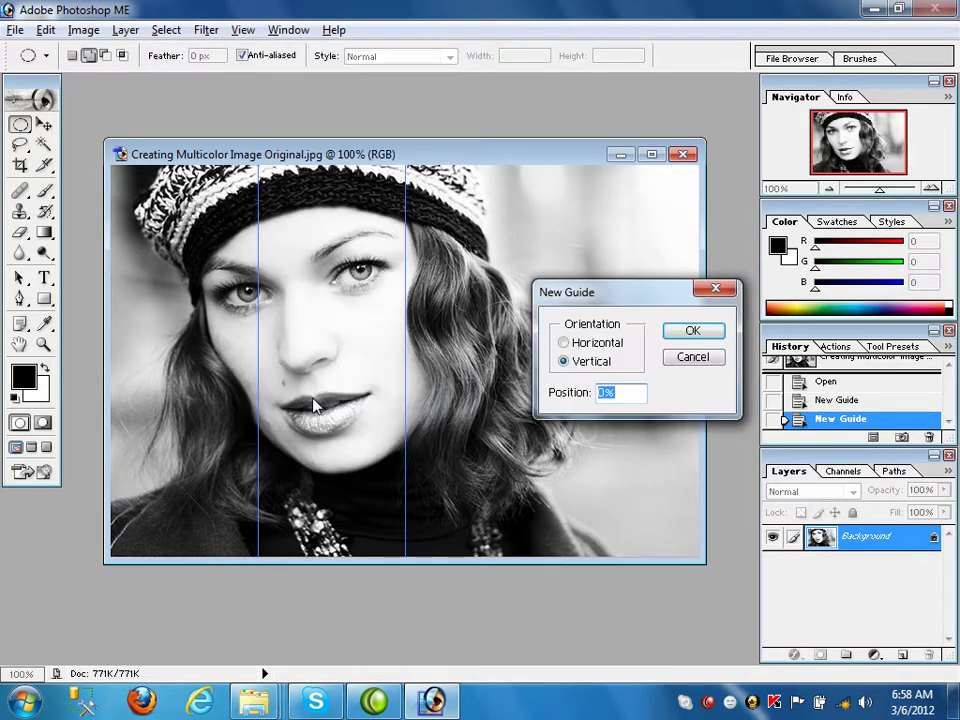
text(75)
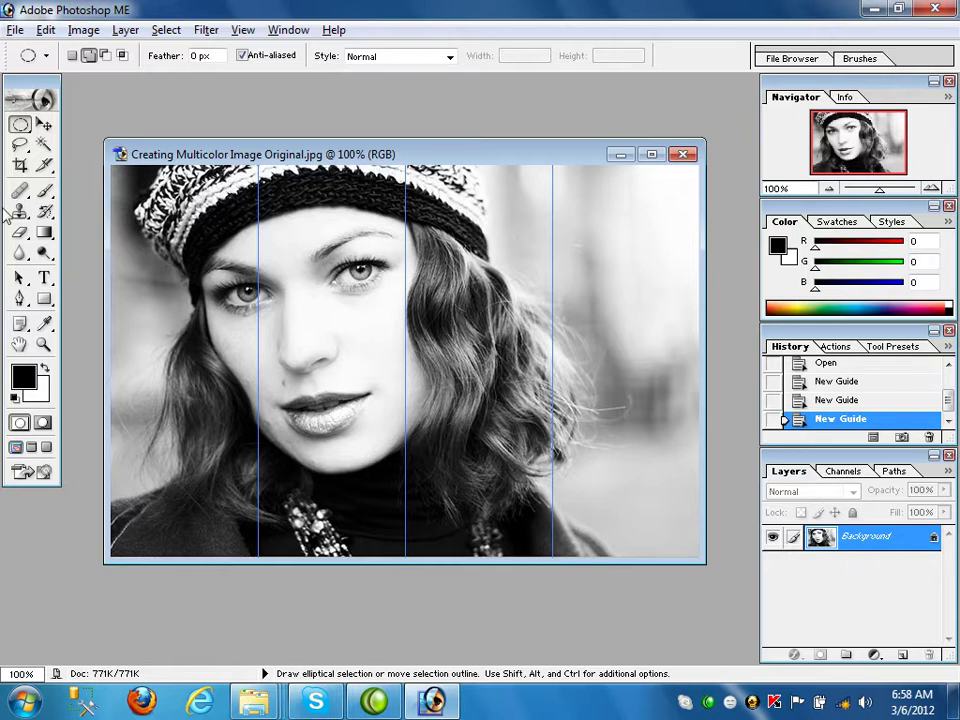
Step: Select the portrait's leftmost column, from the image's left edge to the 25% guide over the full height, with the Rectangular Marquee tool
drag(20, 124, 80, 127)
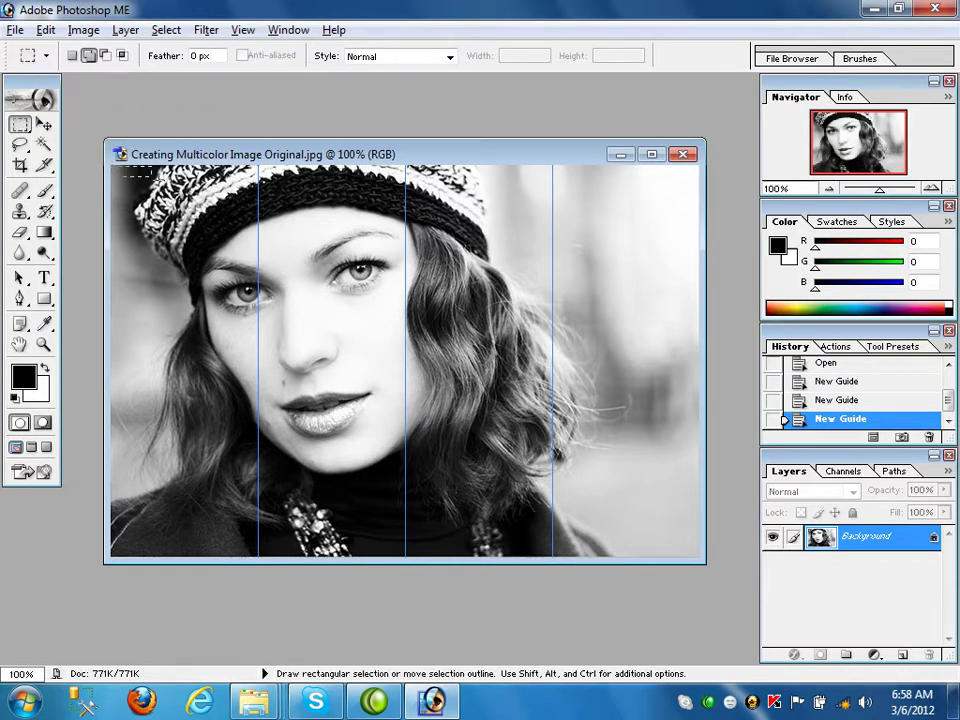
drag(150, 175, 257, 560)
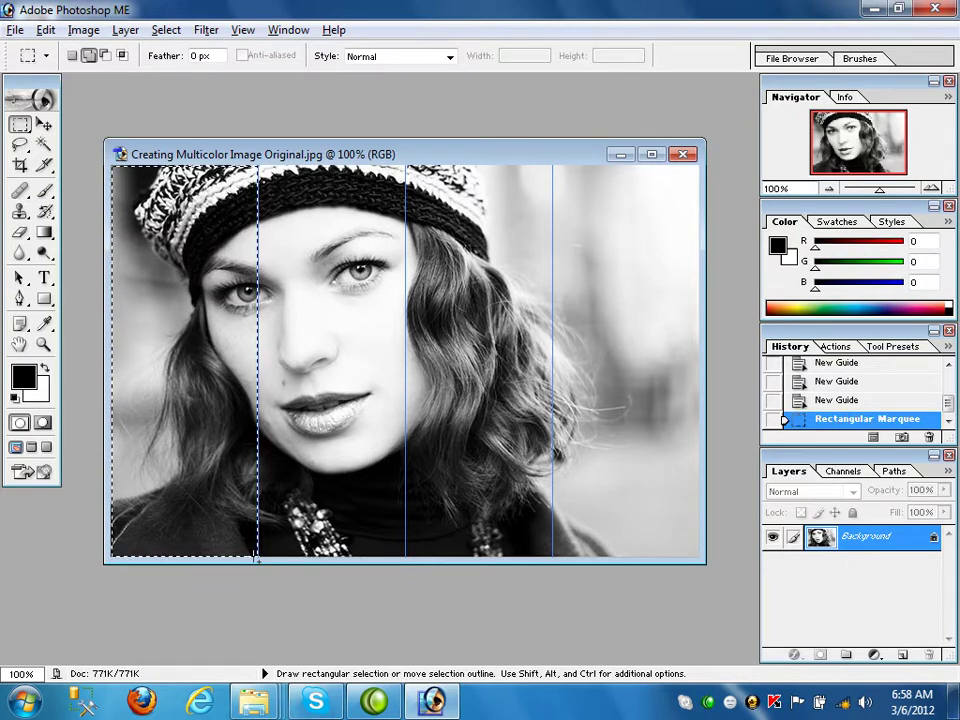
Step: Add a Hue/Saturation adjustment layer on the selected leftmost column, with Colorize enabled and Saturation set to 50
click(874, 655)
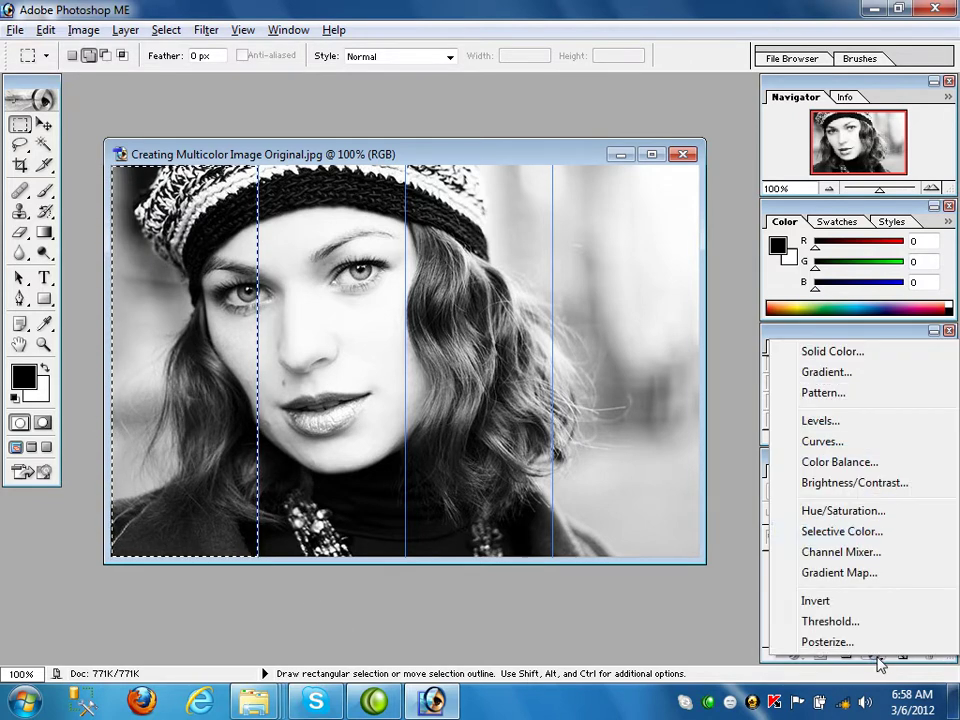
click(853, 513)
click(668, 331)
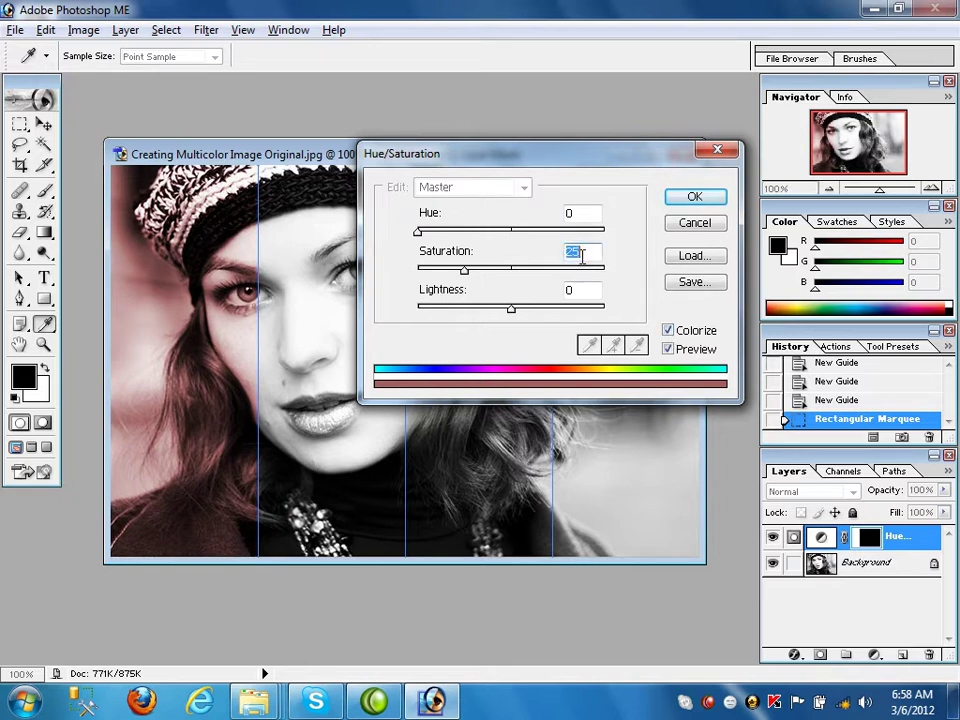
text(50)
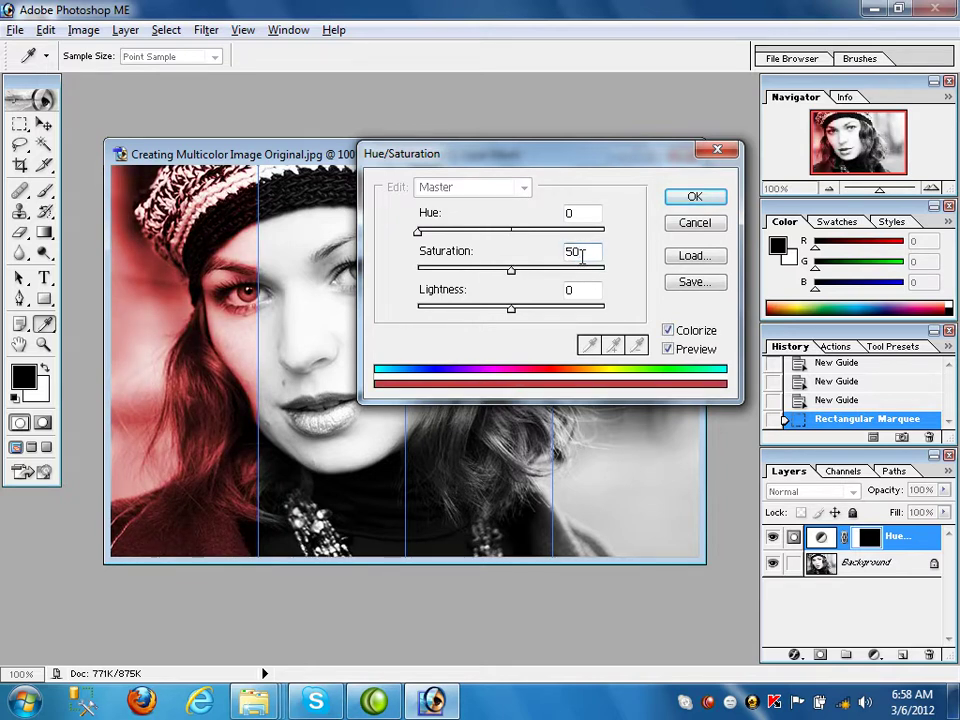
click(683, 201)
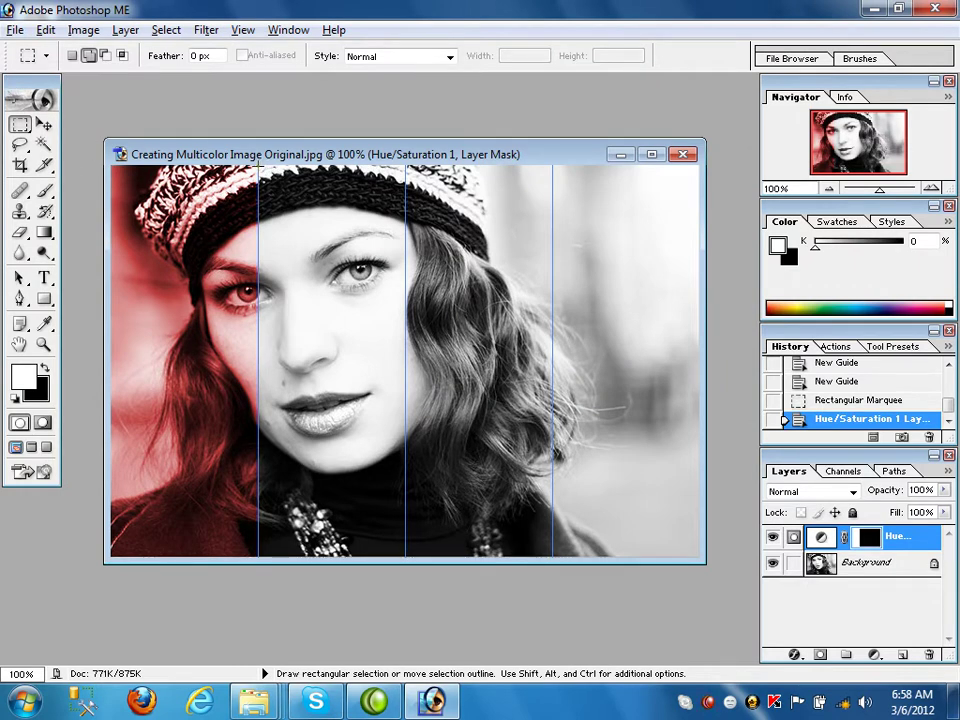
Step: Select the second column between the 25% and 50% guides and add a Hue/Saturation adjustment layer to it with Colorize enabled and Hue 86
drag(250, 151, 410, 590)
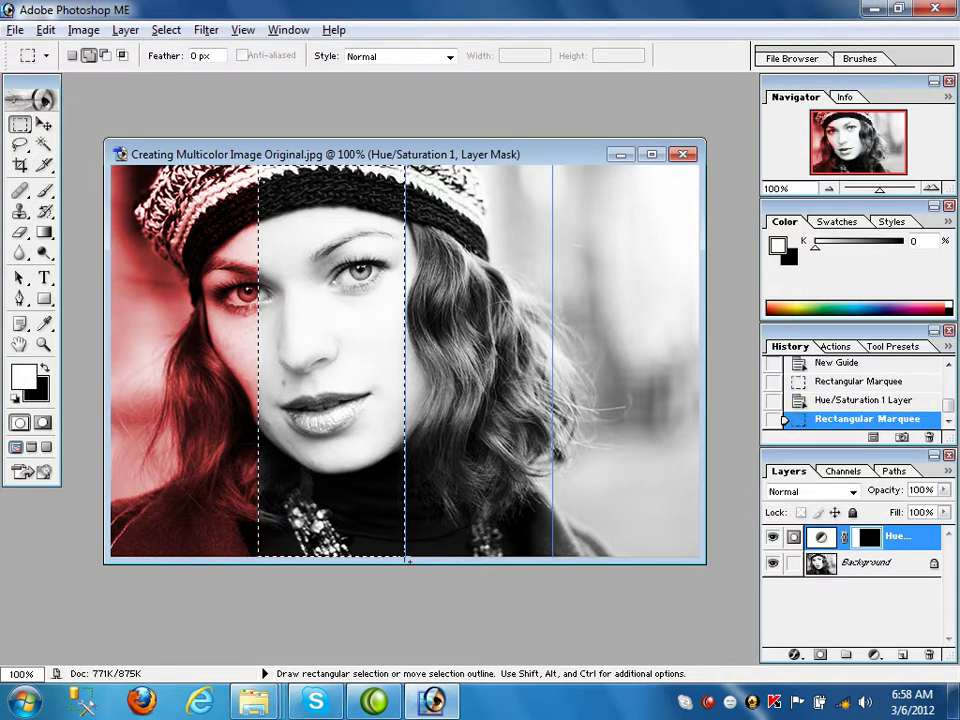
click(875, 655)
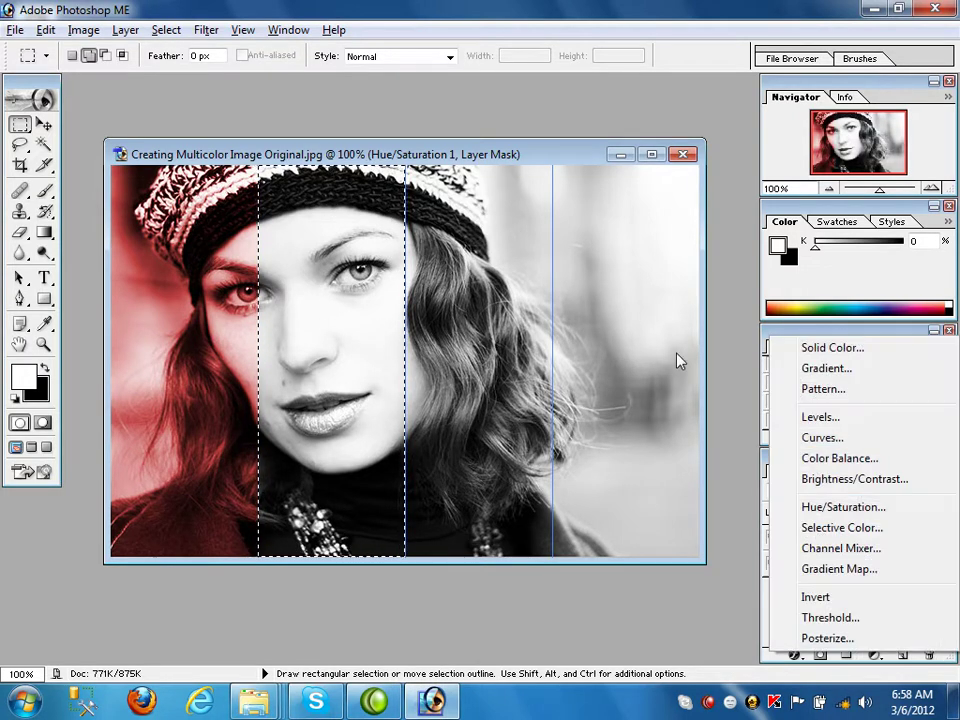
click(834, 507)
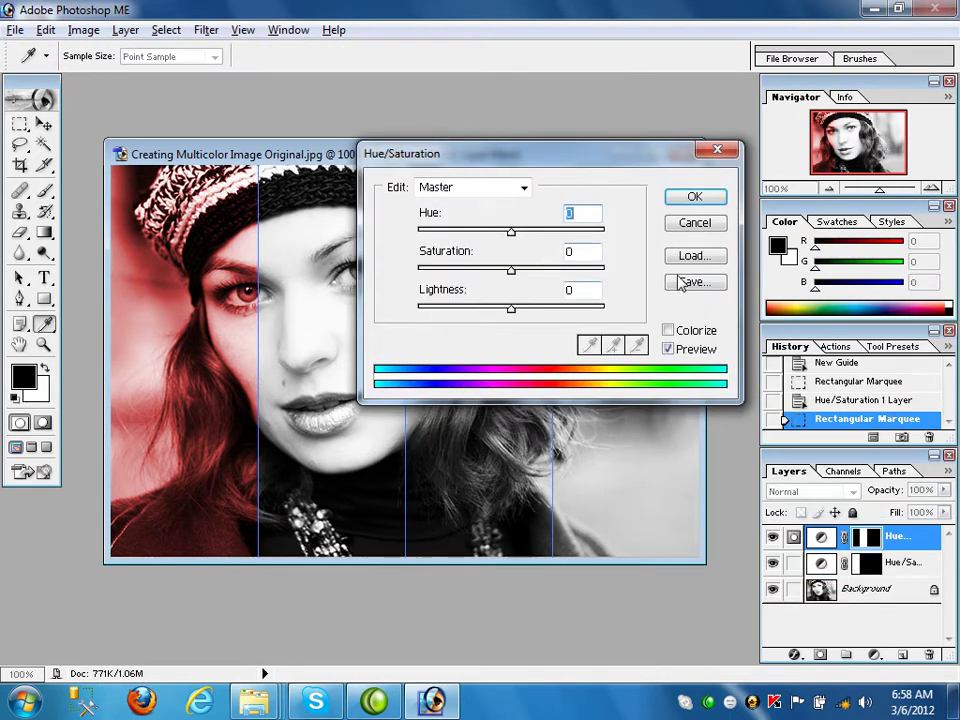
click(667, 330)
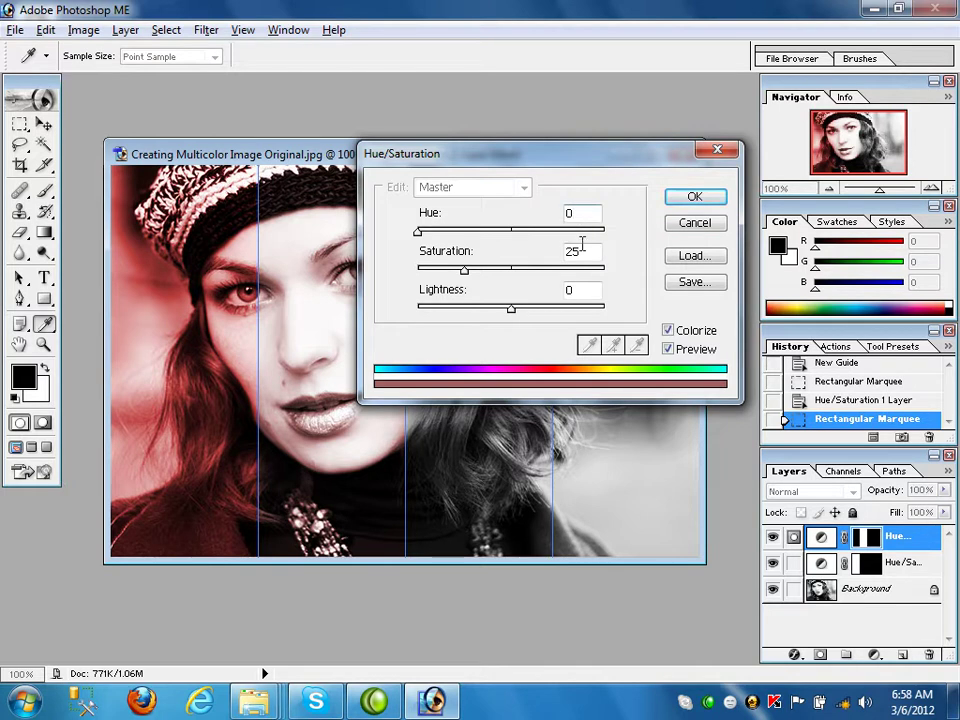
drag(418, 232, 463, 253)
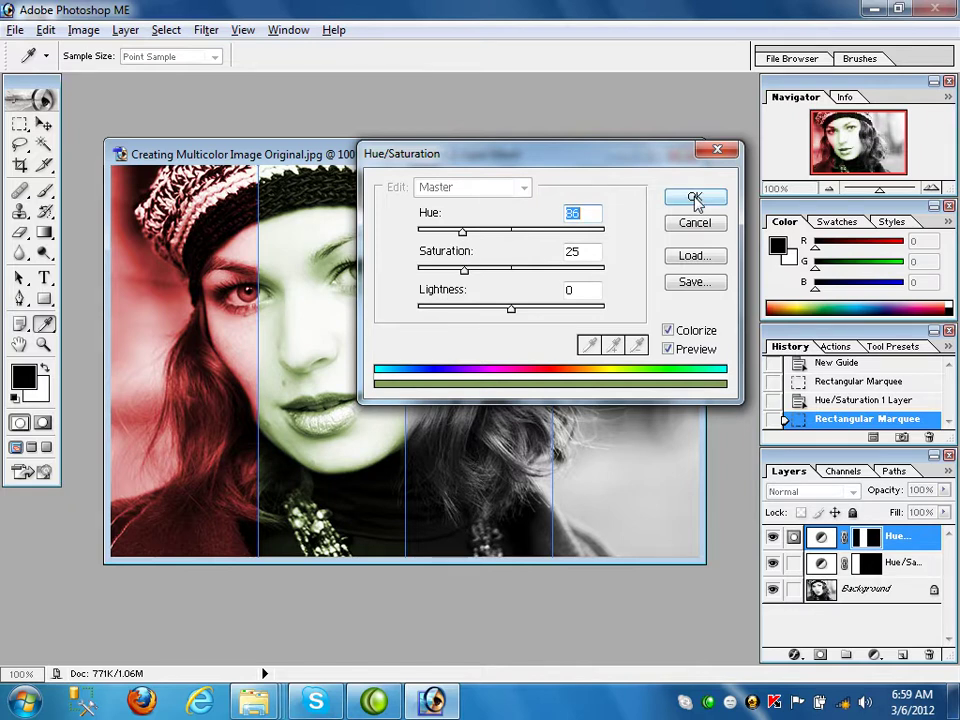
click(695, 198)
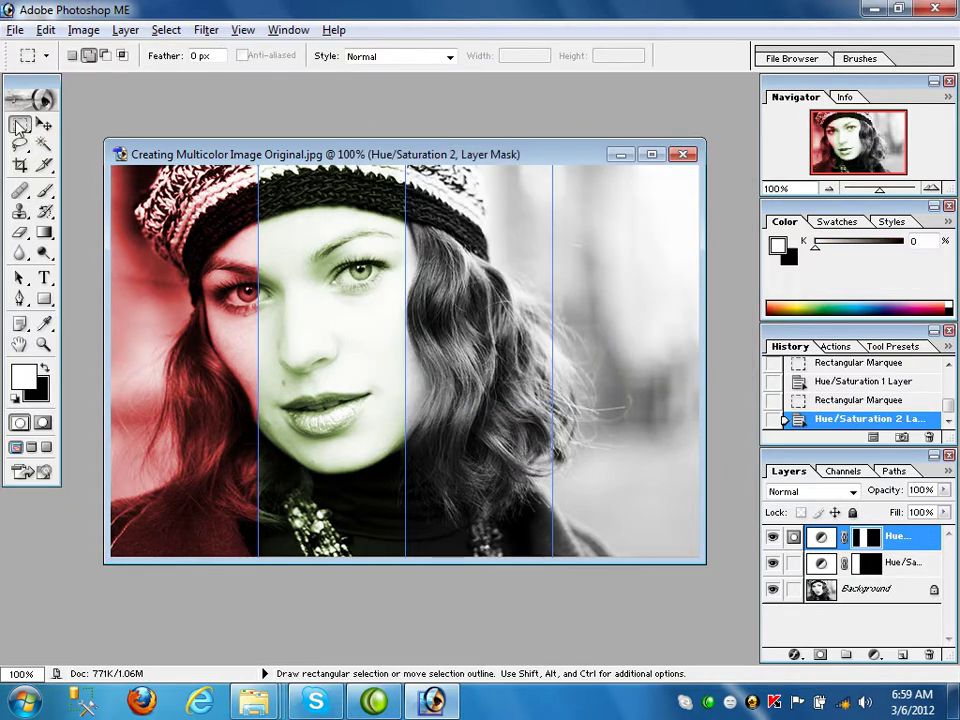
Step: Select the third column between the 50% and 75% guides and add a Hue/Saturation adjustment layer to it with Colorize enabled and Saturation 47
click(18, 125)
drag(406, 166, 553, 554)
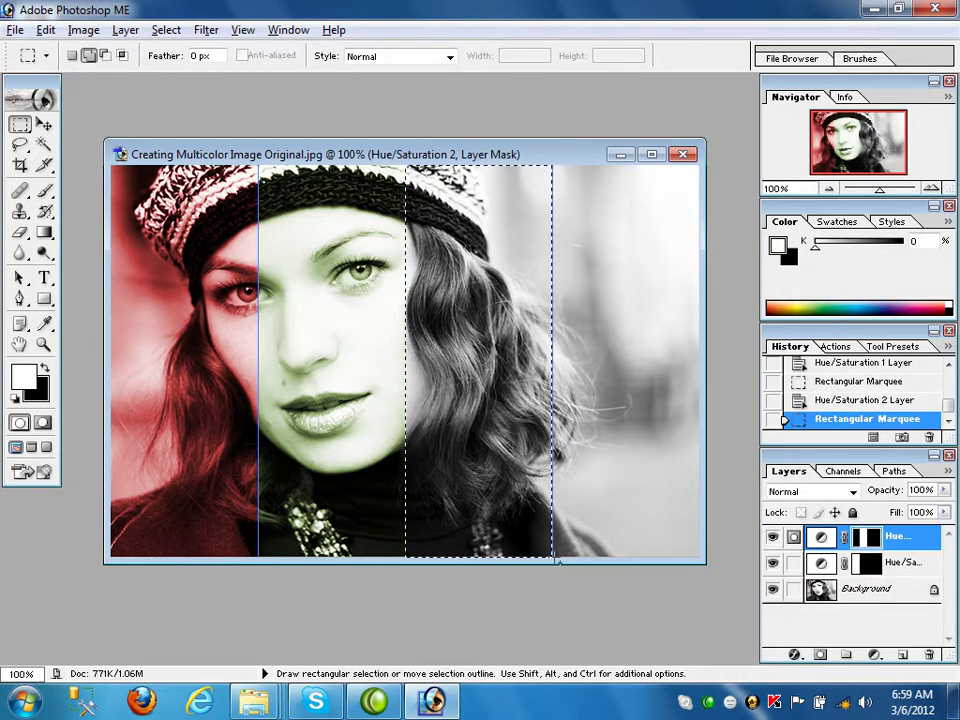
click(872, 655)
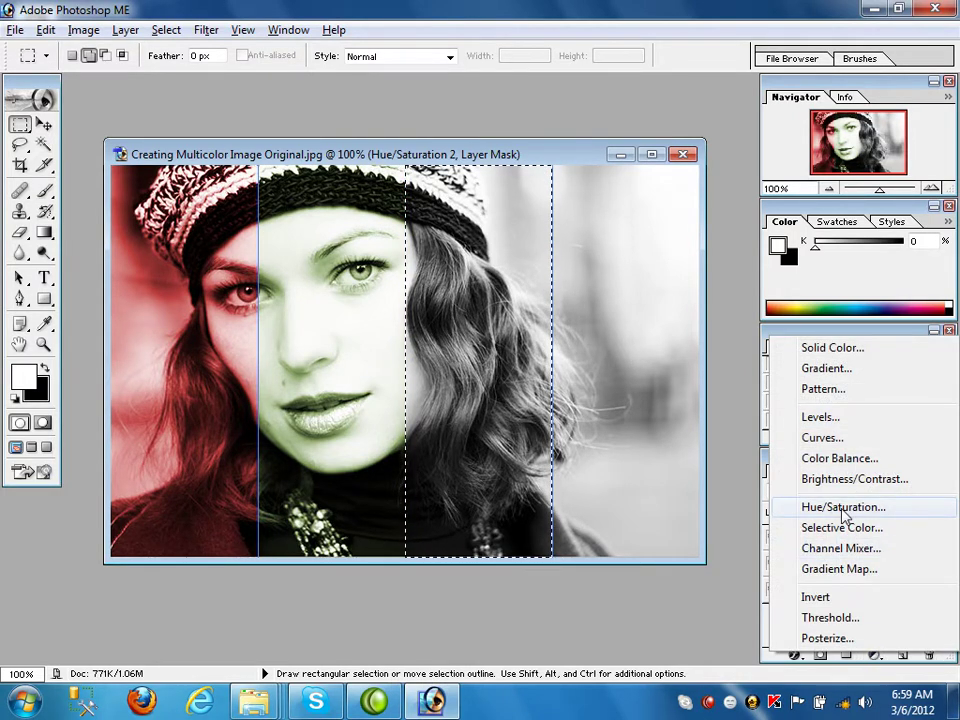
click(843, 509)
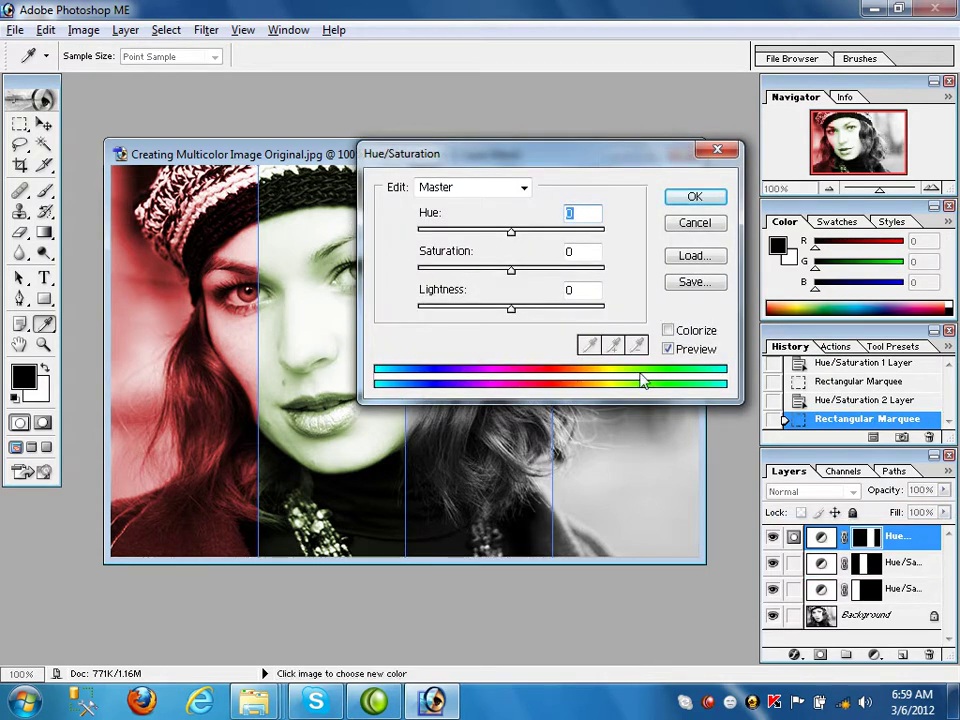
click(668, 330)
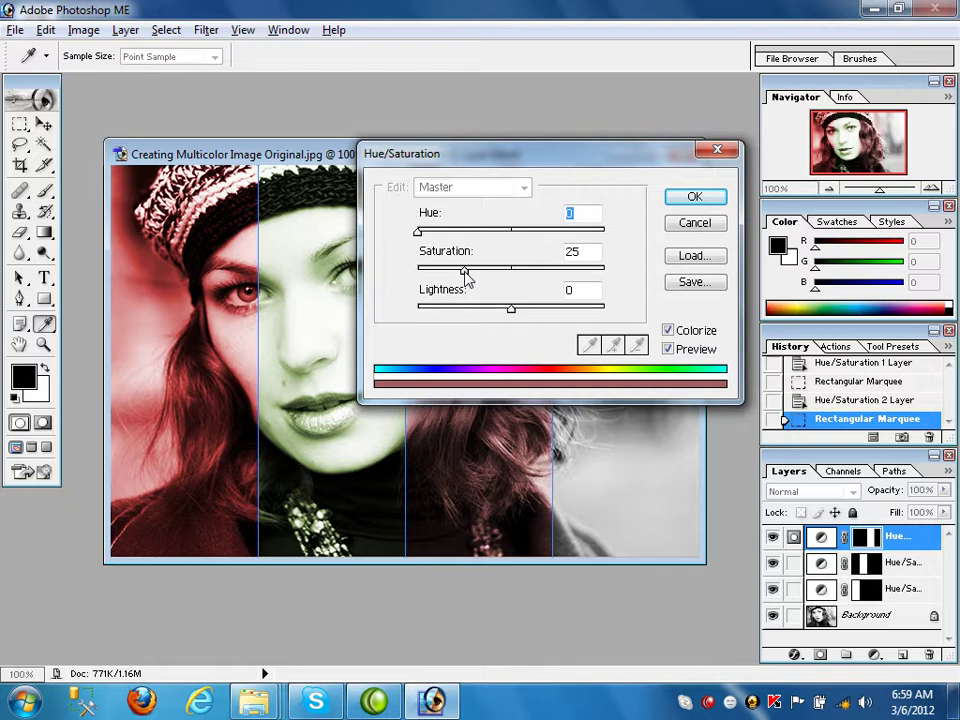
drag(464, 272, 506, 278)
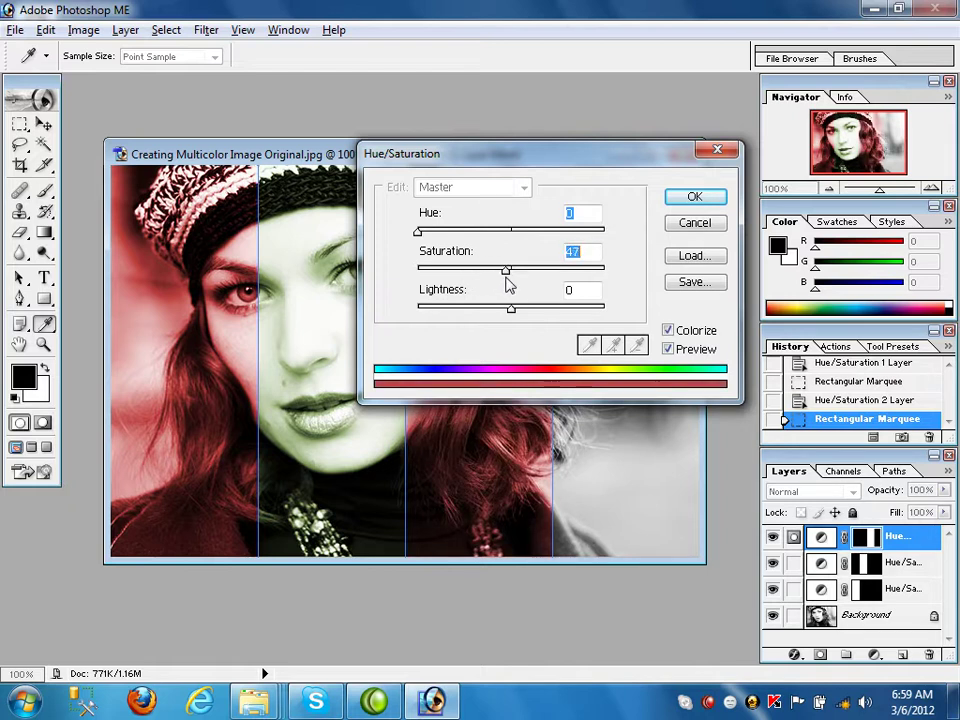
click(695, 197)
Step: Select the rightmost column and add a Hue/Saturation adjustment layer to it with Colorize enabled, Hue 252, Saturation 30 and Lightness +3
key(m)
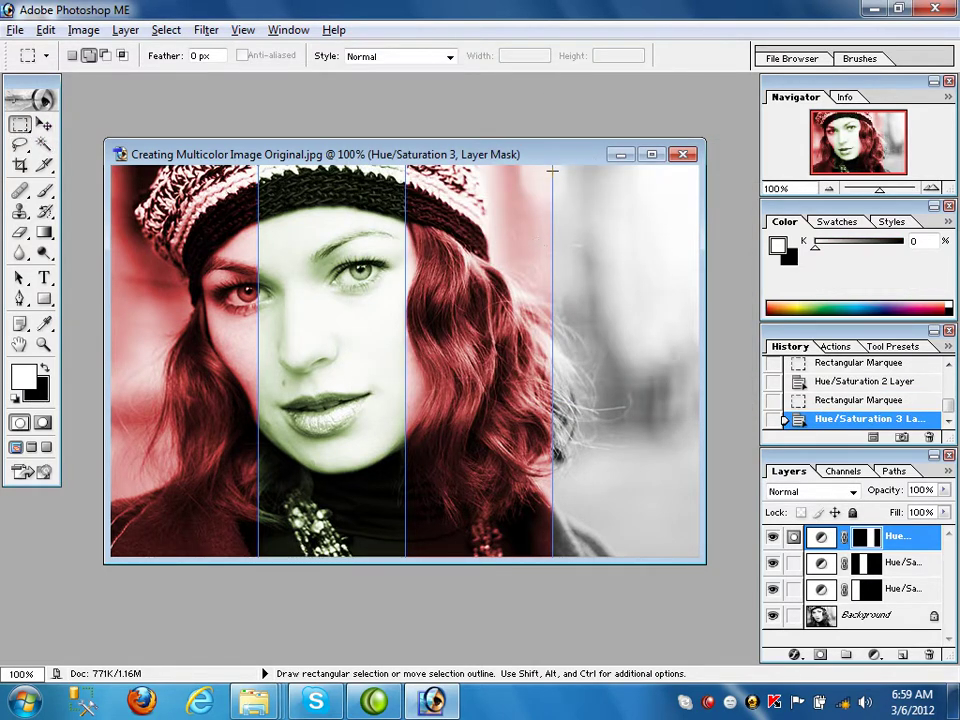
drag(552, 165, 735, 574)
click(872, 655)
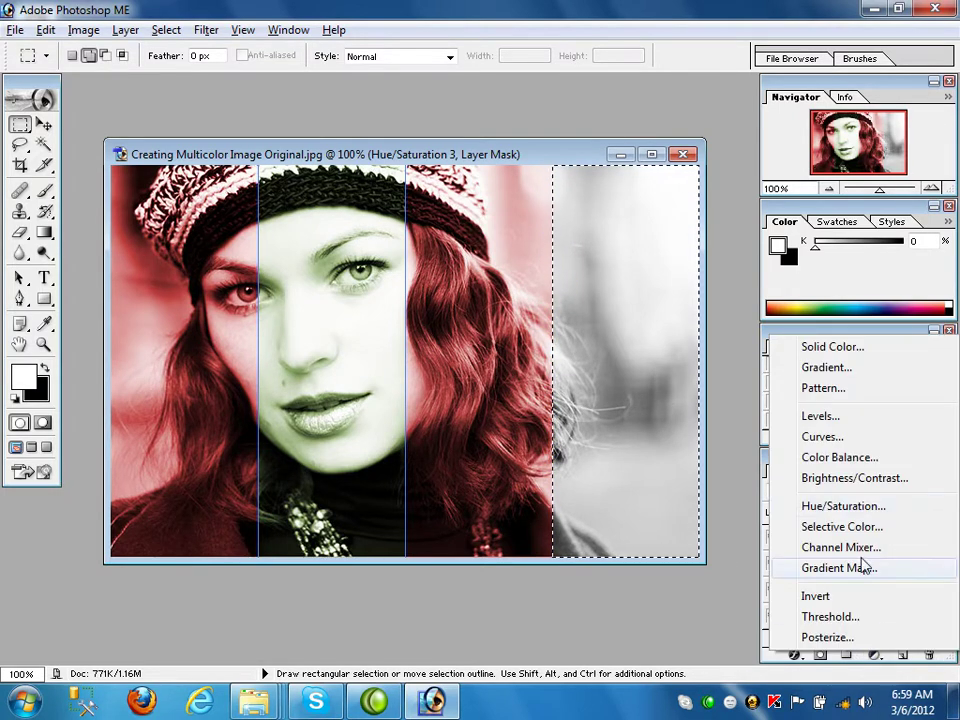
click(805, 506)
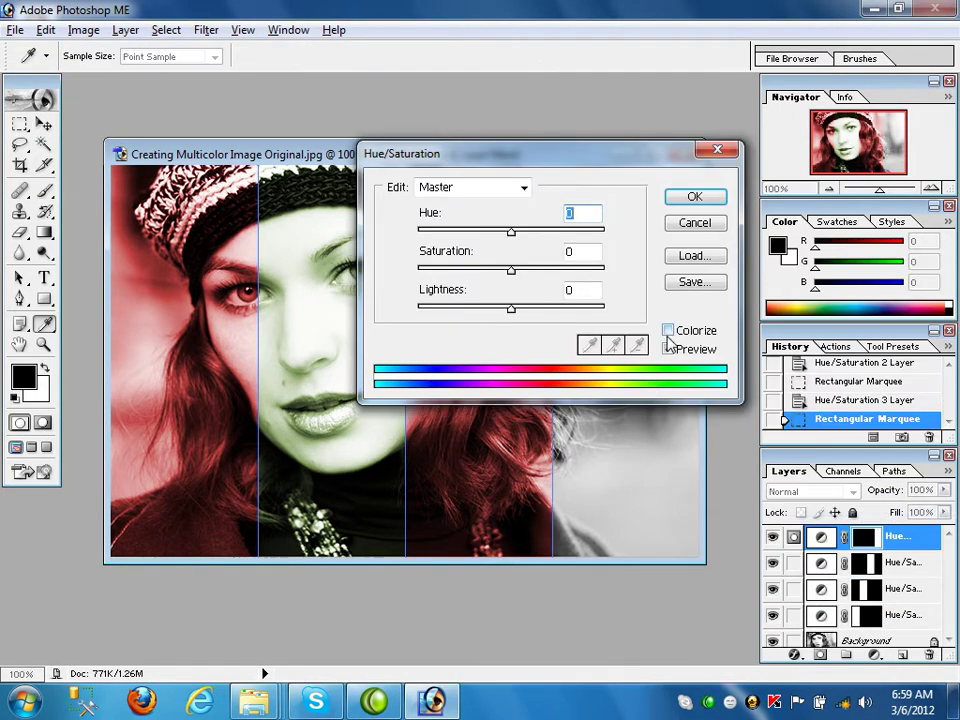
click(668, 330)
drag(418, 232, 552, 262)
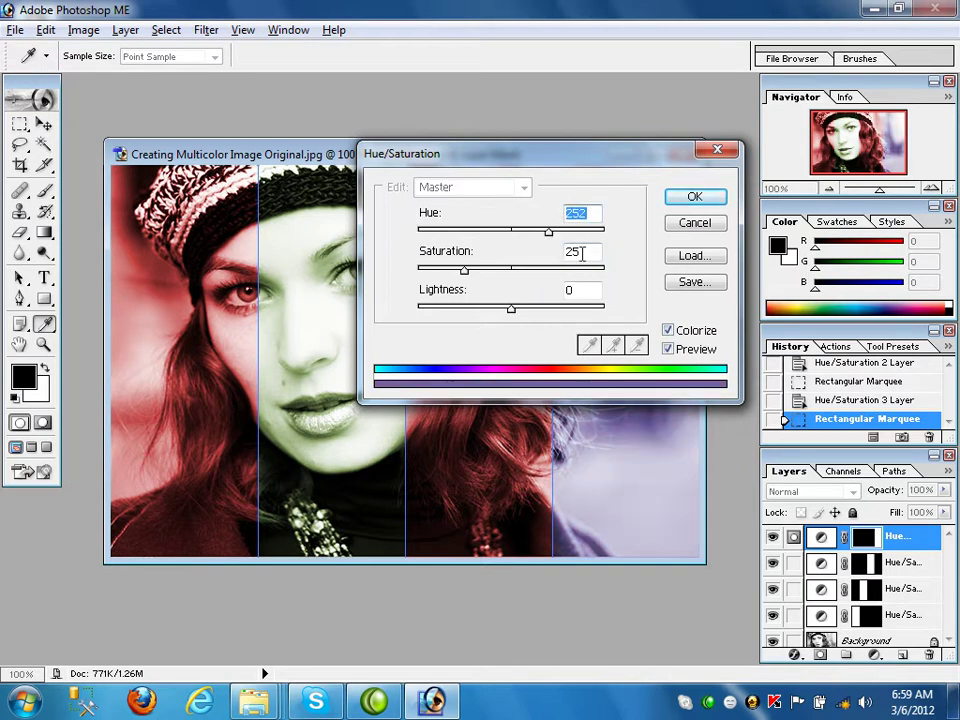
drag(463, 271, 474, 272)
drag(512, 311, 515, 311)
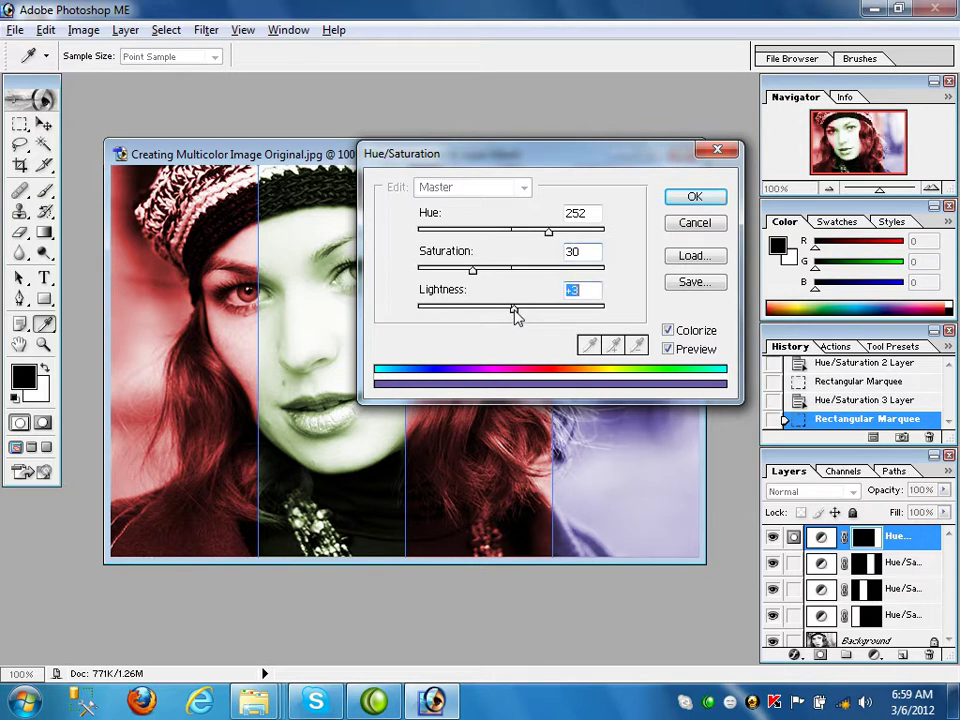
click(697, 198)
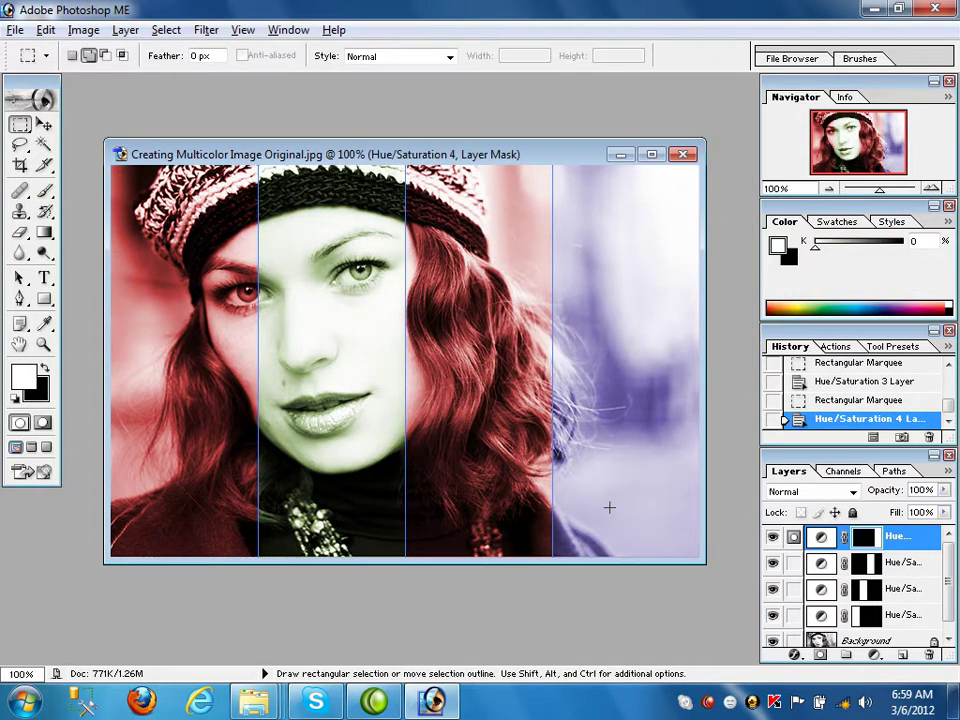
Step: Clear all guides from the portrait
click(242, 30)
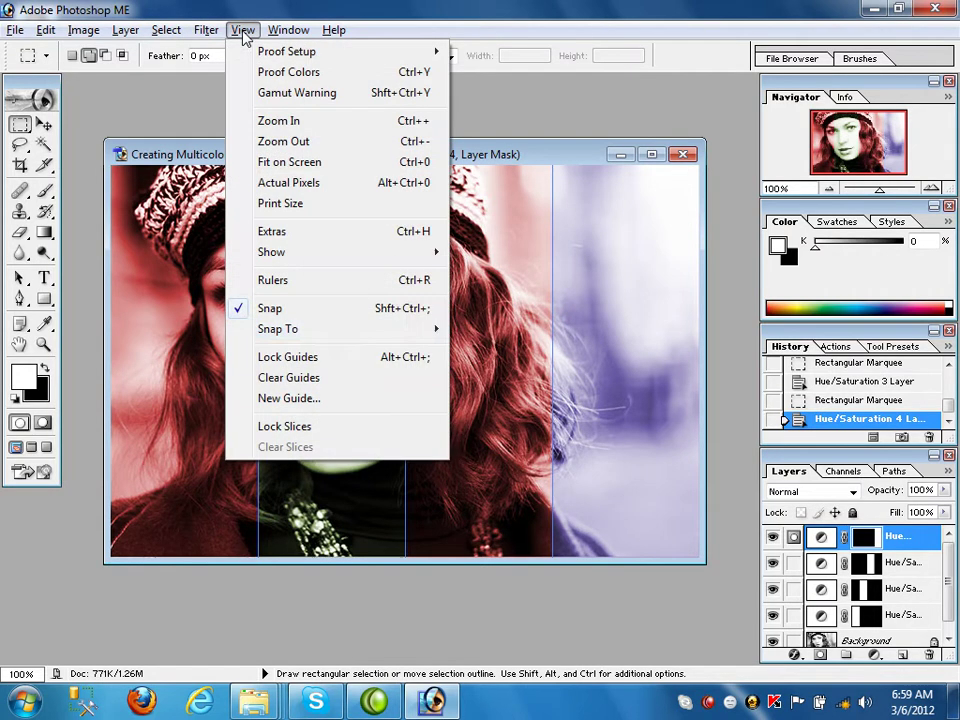
click(297, 380)
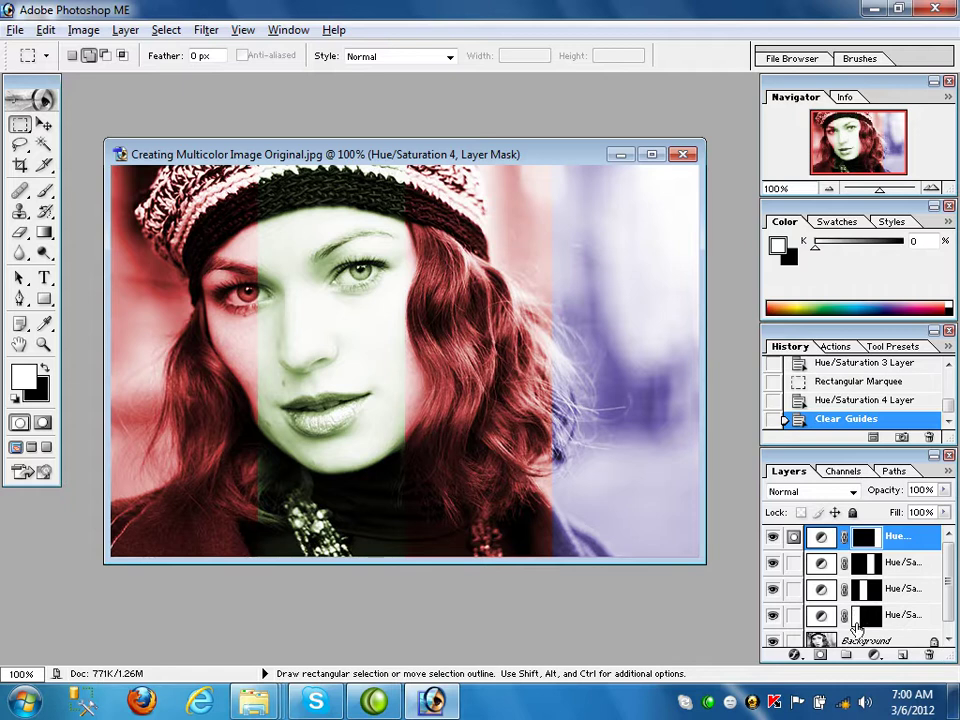
Step: Add a 1 px outside Stroke in near-black (030303) to the rightmost column's Hue/Saturation adjustment layer
click(796, 655)
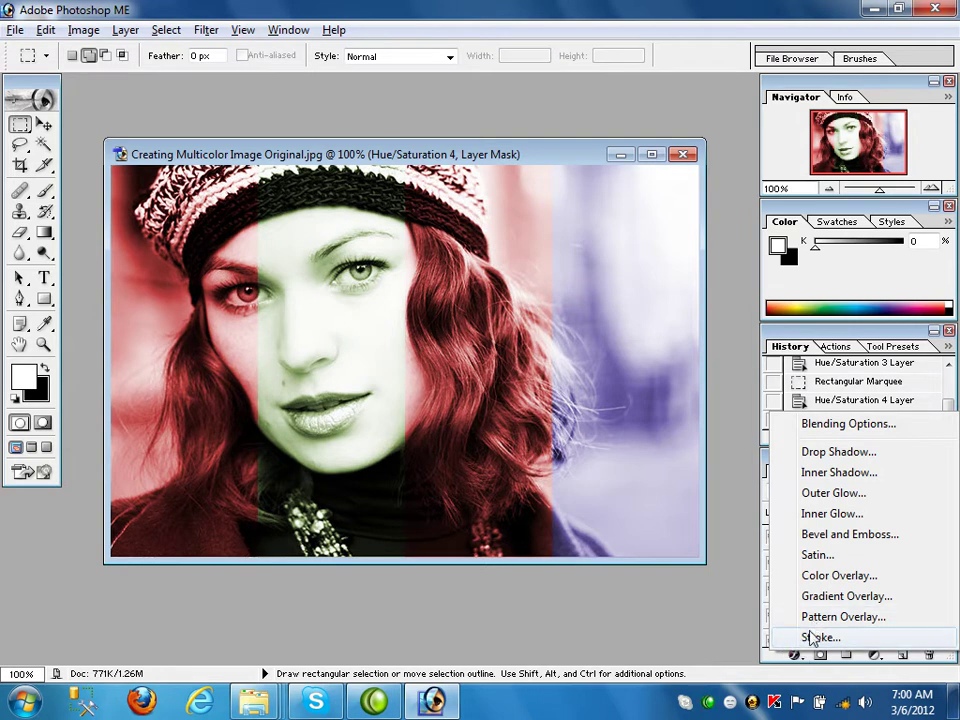
click(812, 638)
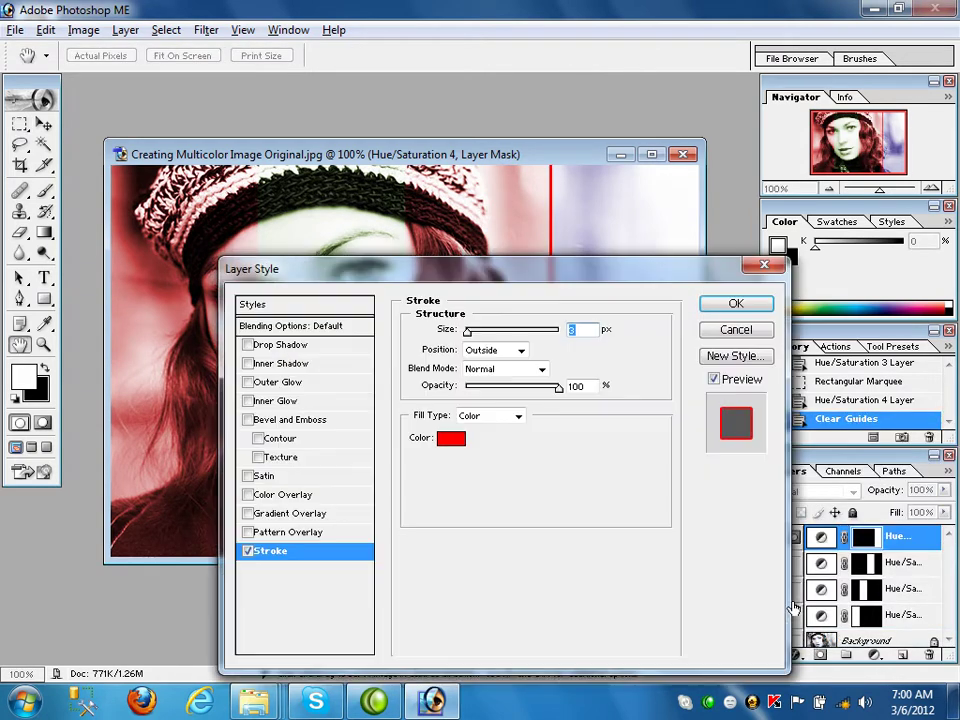
click(456, 441)
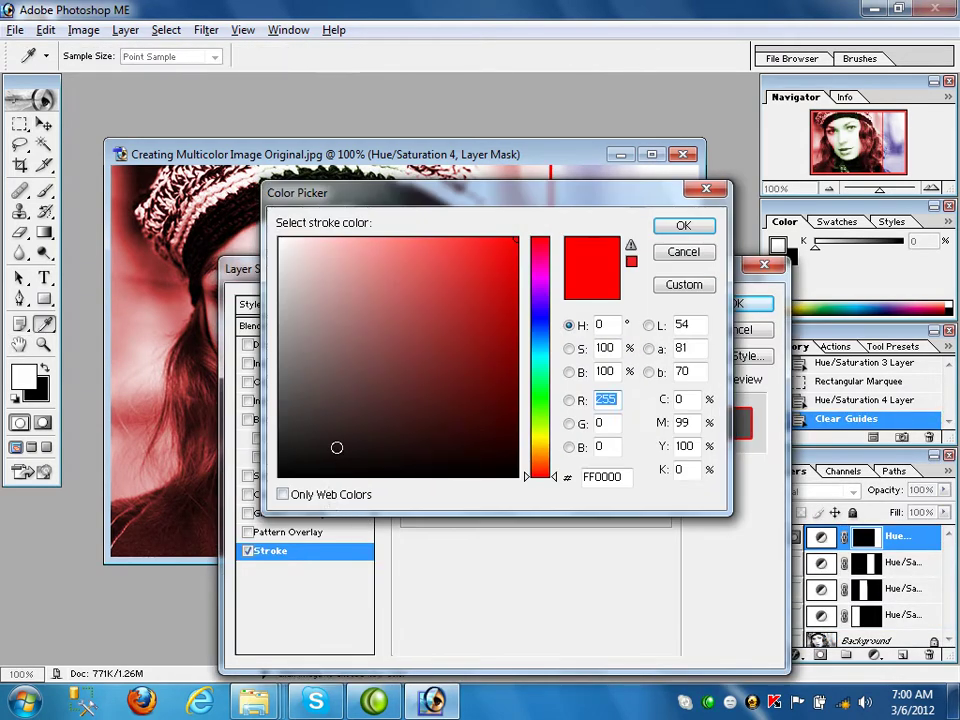
click(369, 463)
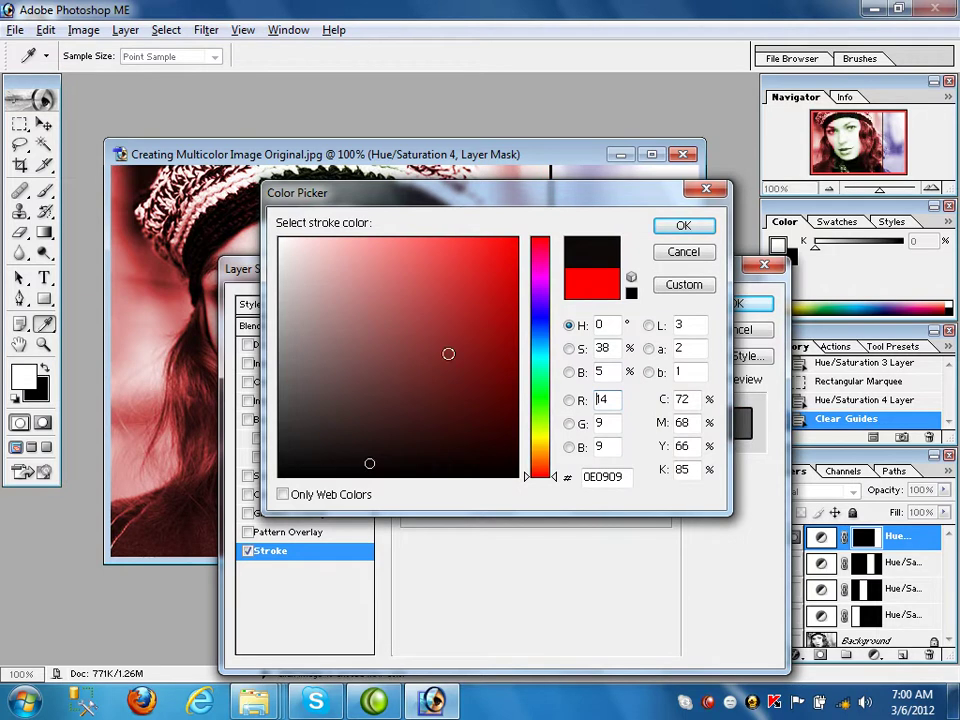
click(294, 472)
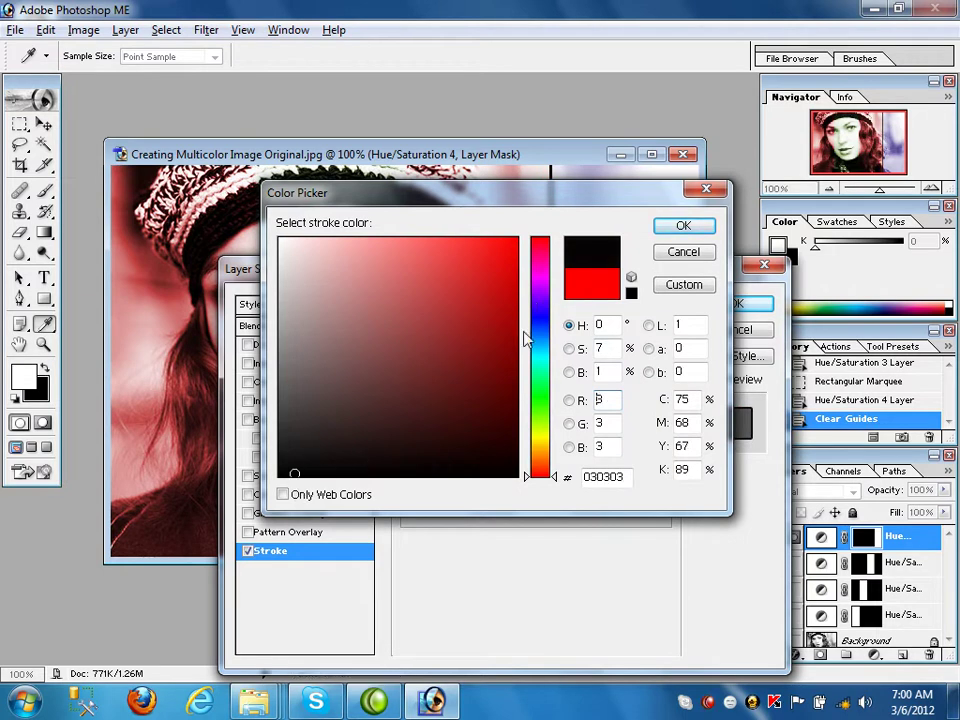
click(677, 223)
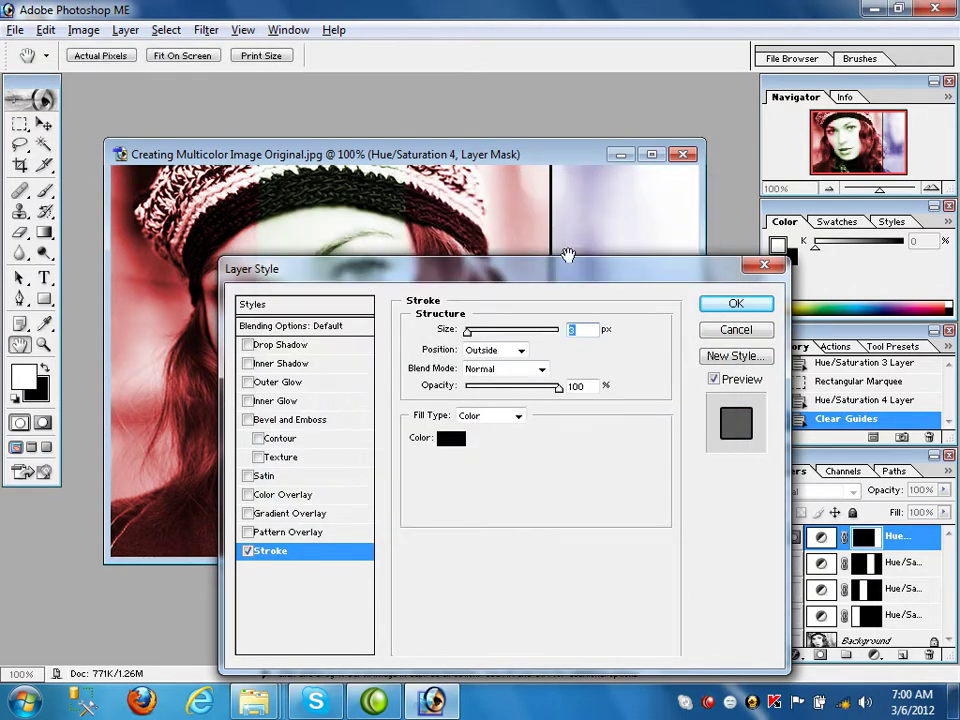
drag(570, 268, 574, 383)
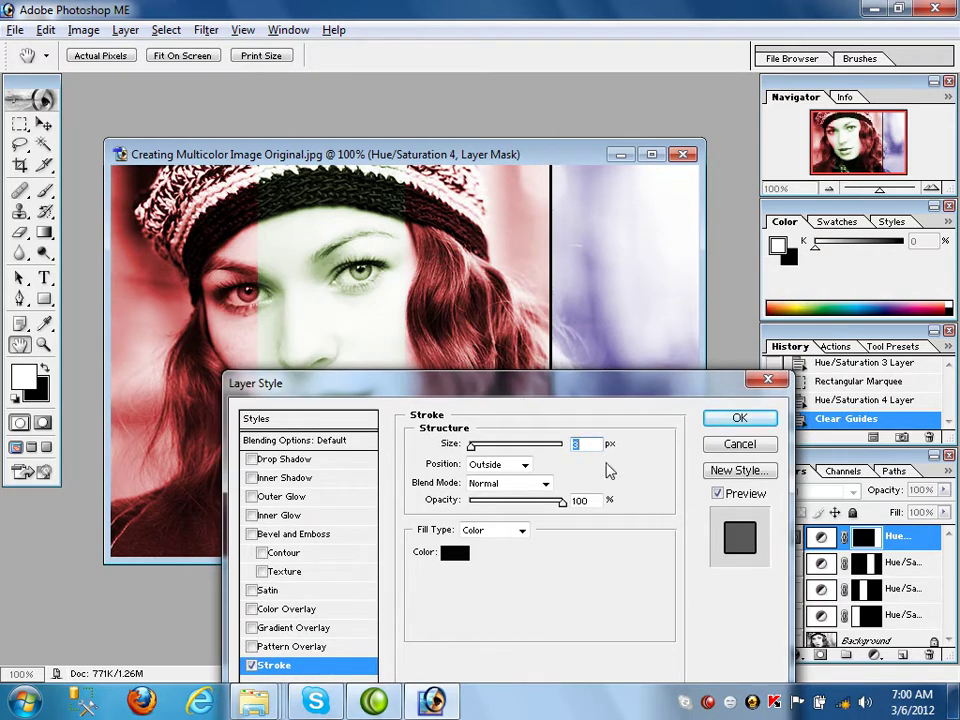
text(1)
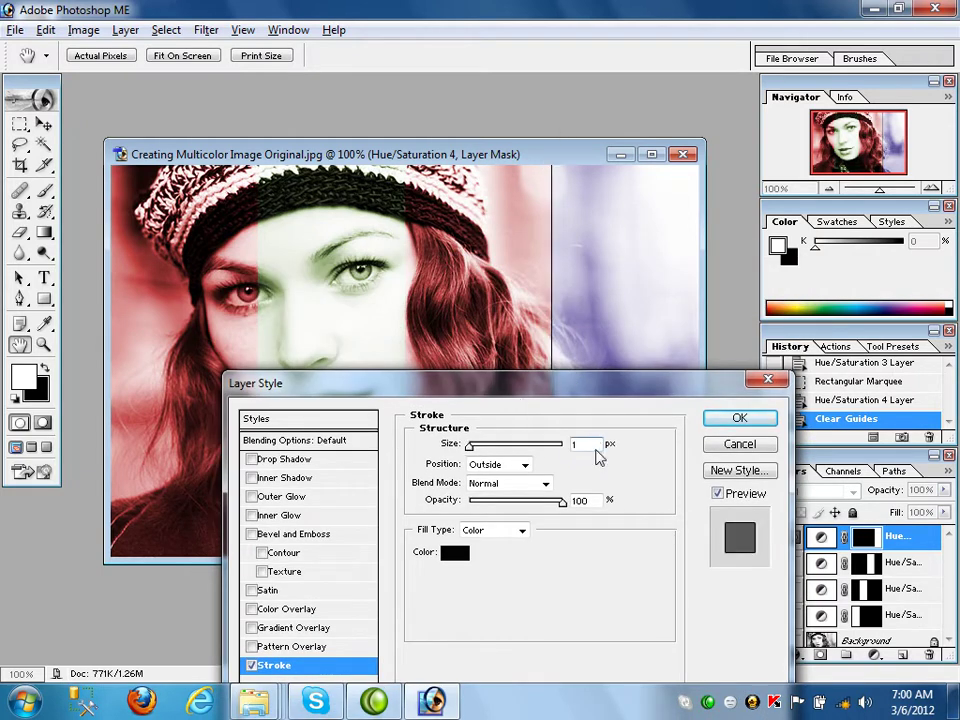
click(739, 420)
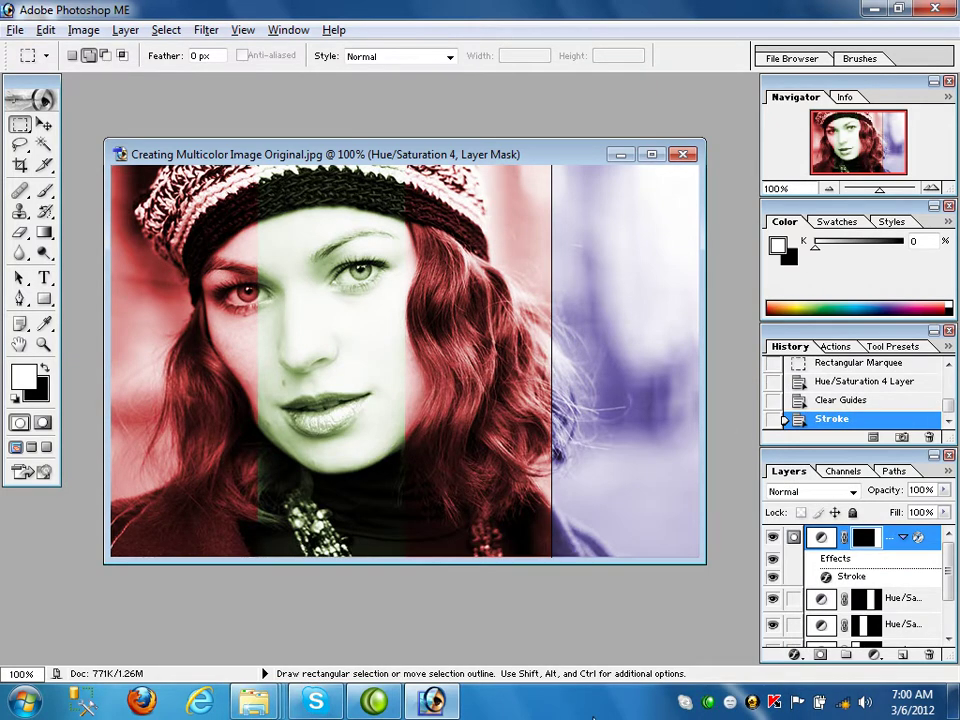
Step: Copy the layer style from the rightmost column's Hue/Saturation adjustment layer
click(794, 655)
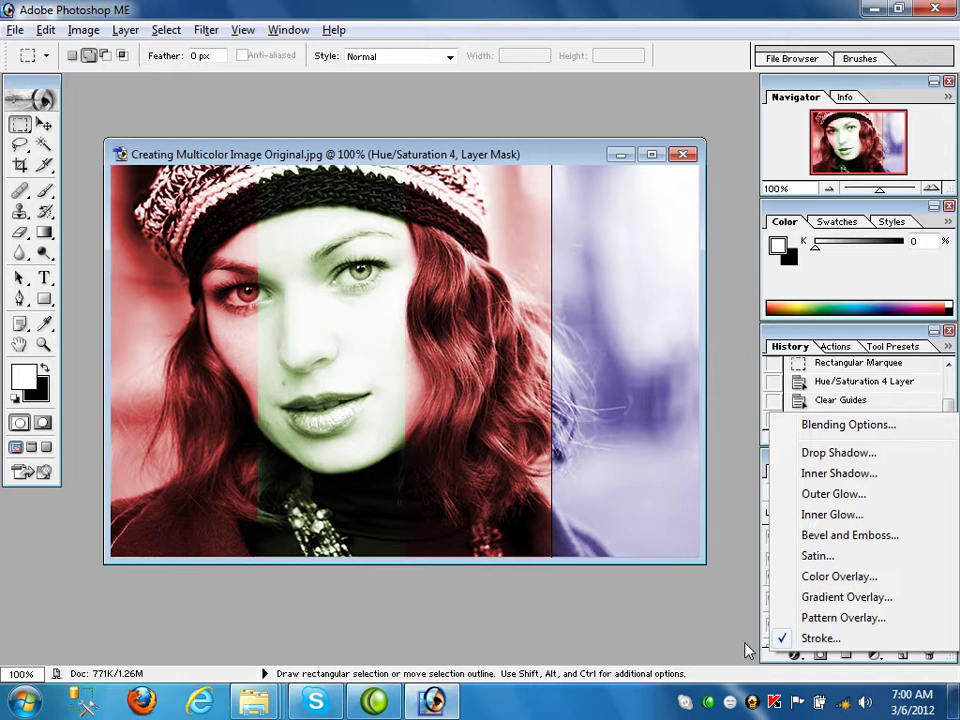
click(838, 534)
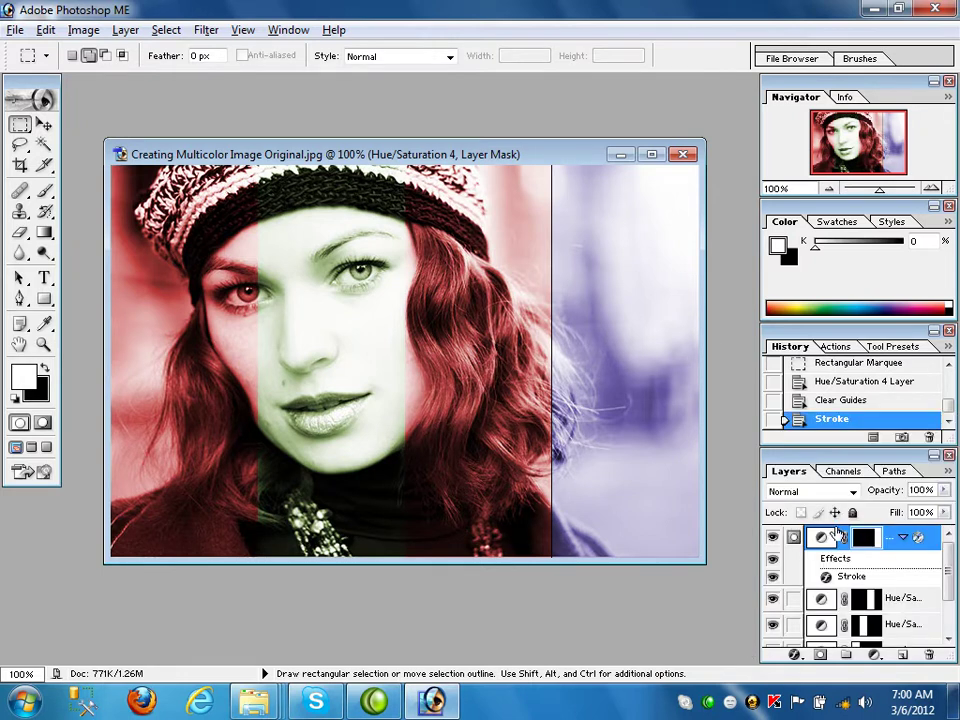
click(125, 30)
mouse_move(265, 141)
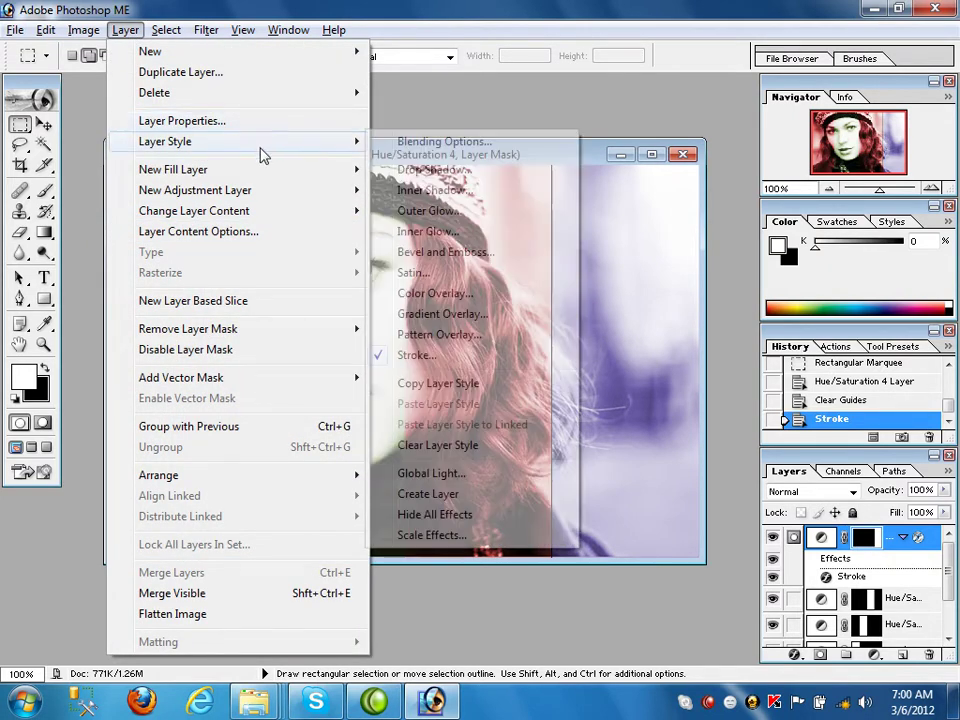
mouse_move(347, 143)
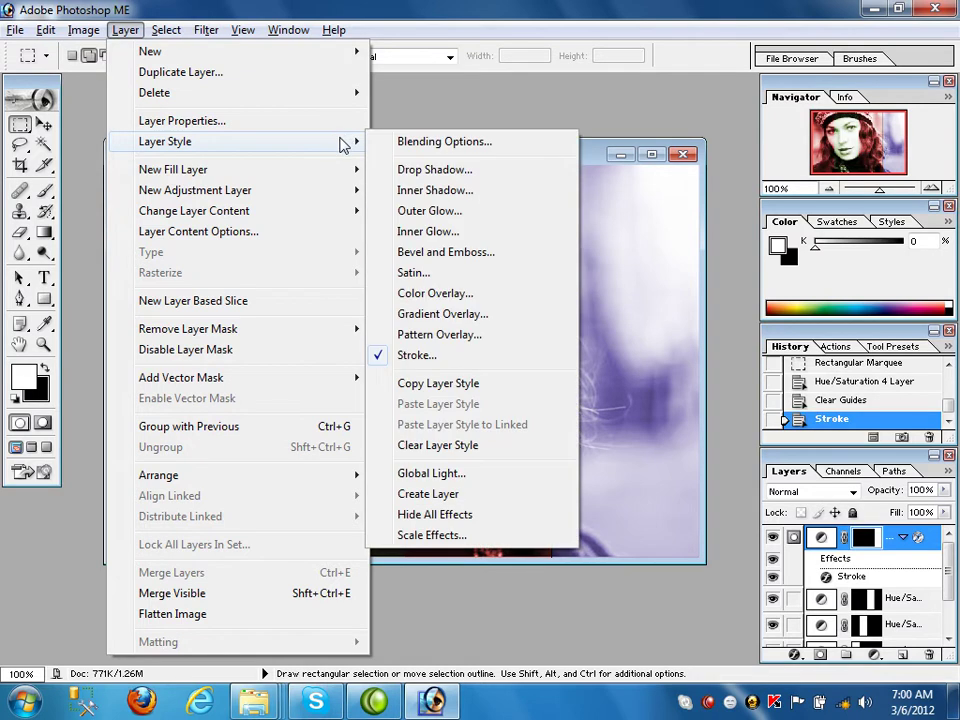
click(437, 384)
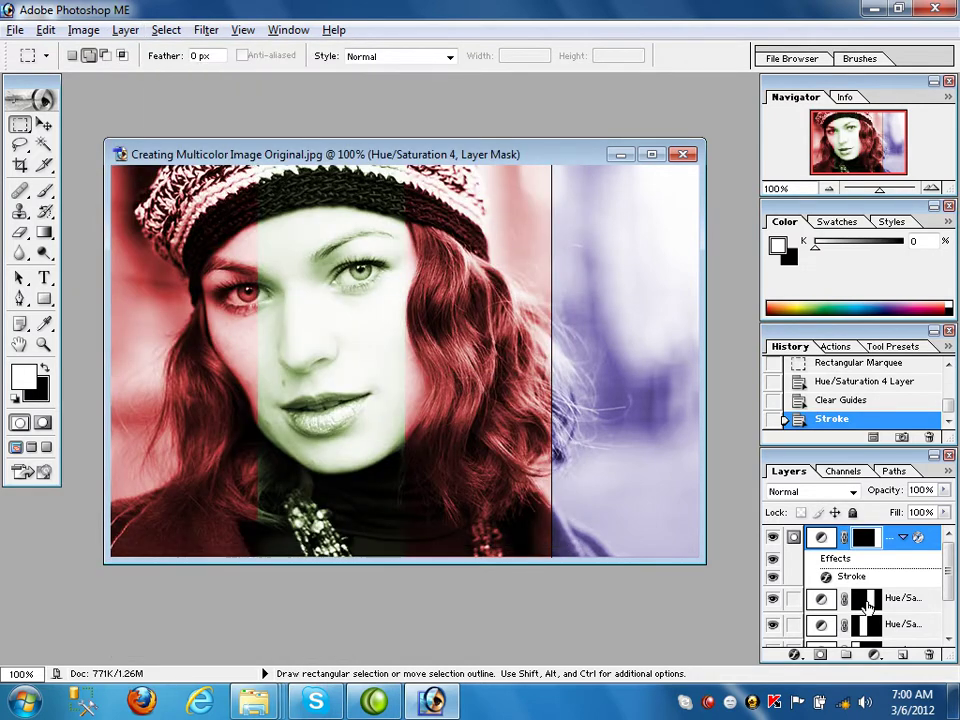
Step: Paste the copied stroke style onto the third column's Hue/Saturation adjustment layer
click(867, 603)
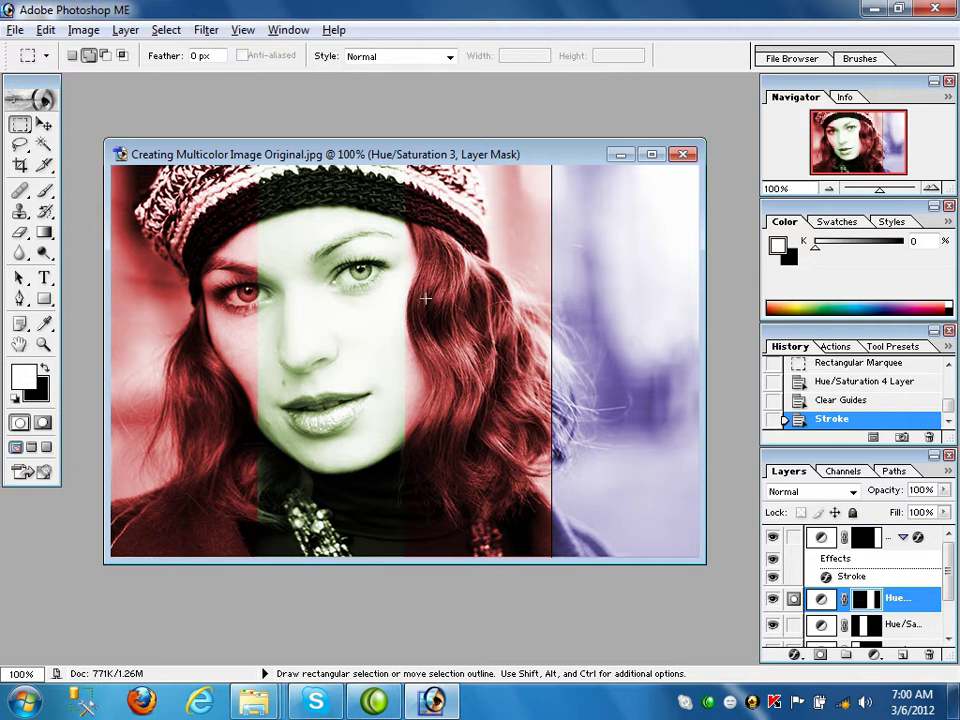
click(118, 30)
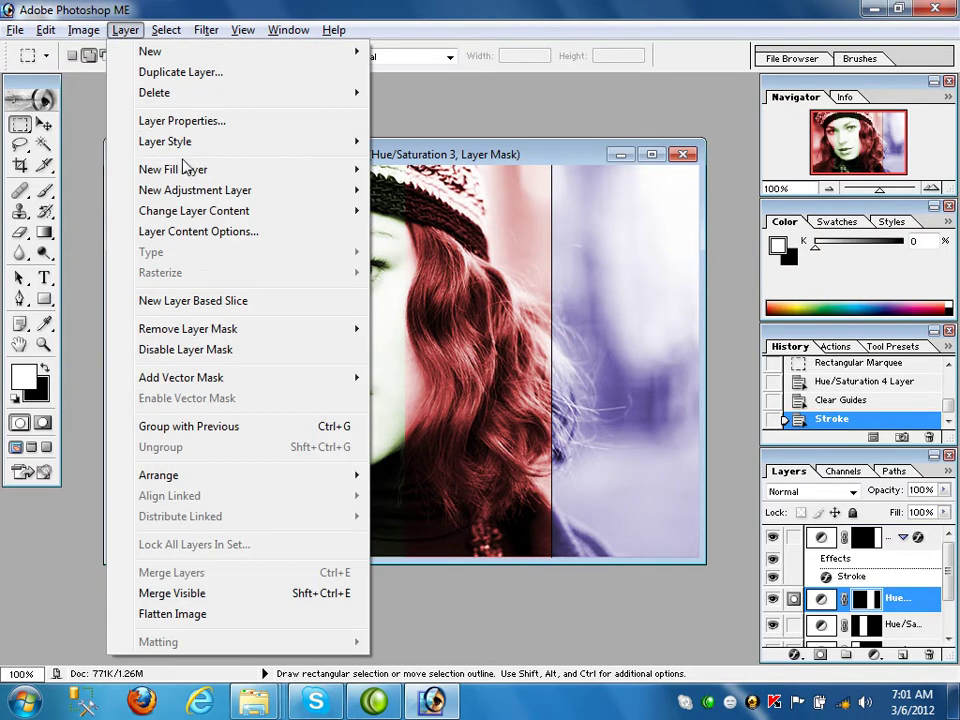
mouse_move(221, 146)
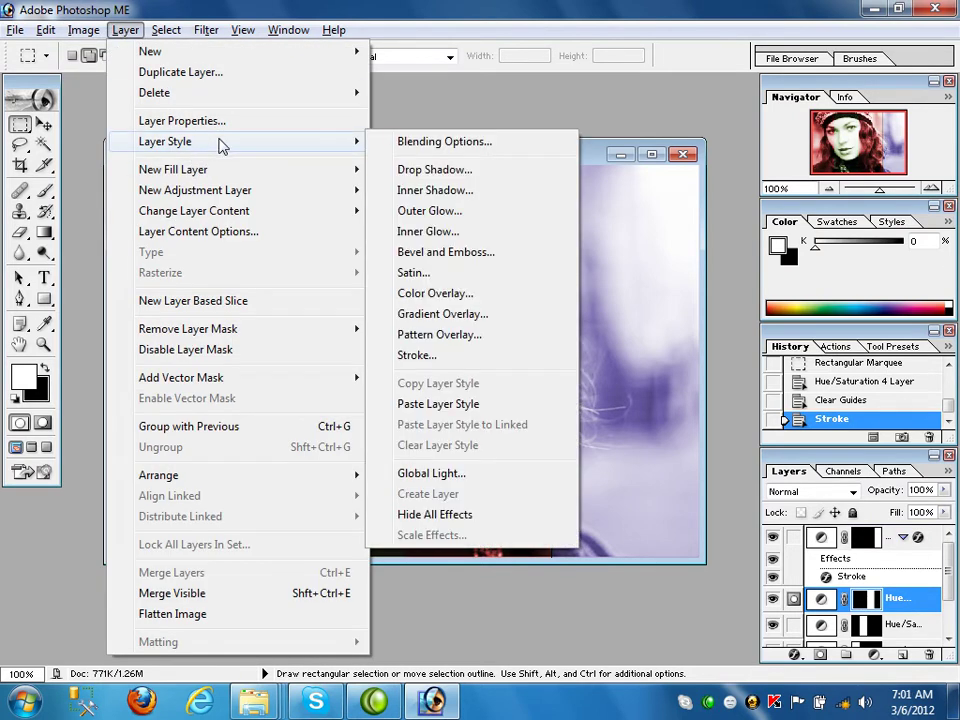
click(510, 409)
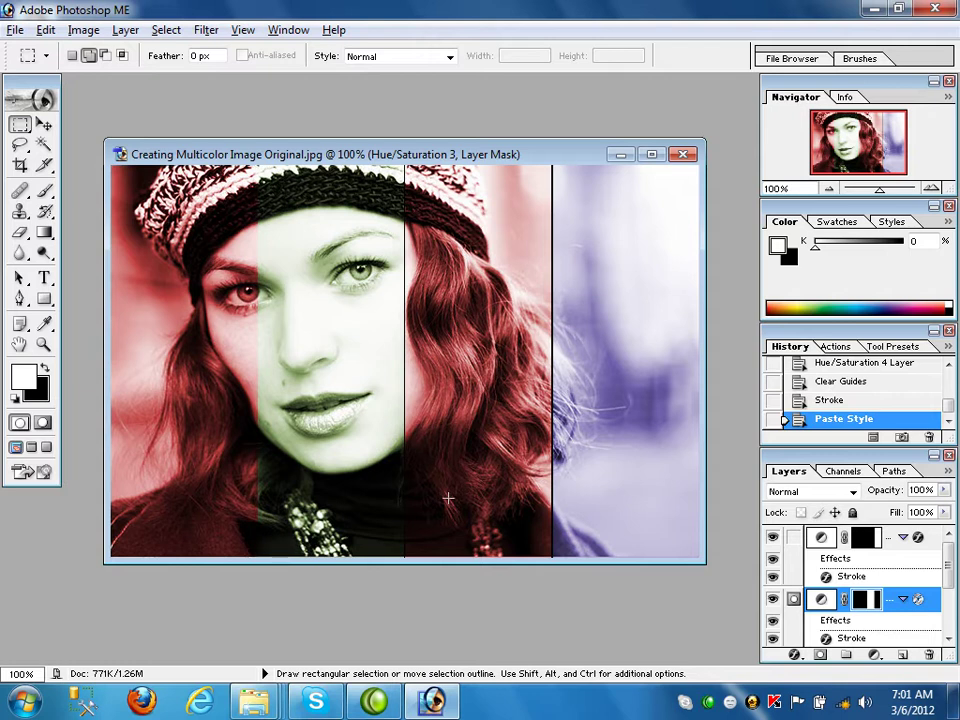
Step: Paste the copied stroke style onto the second column's Hue/Saturation adjustment layer
click(948, 637)
click(948, 637)
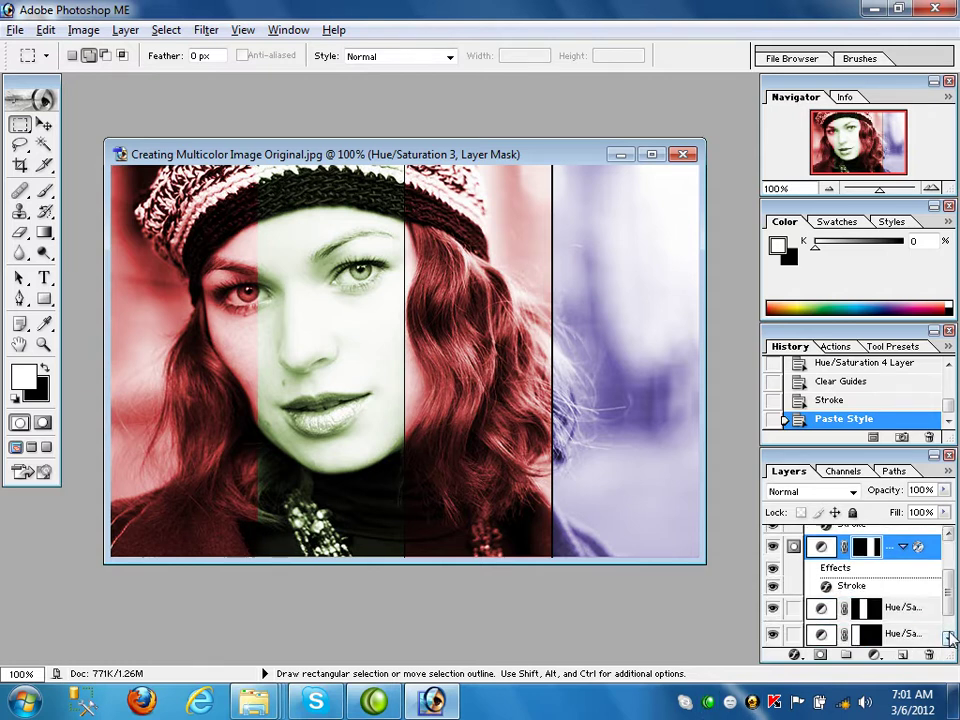
click(948, 637)
click(895, 581)
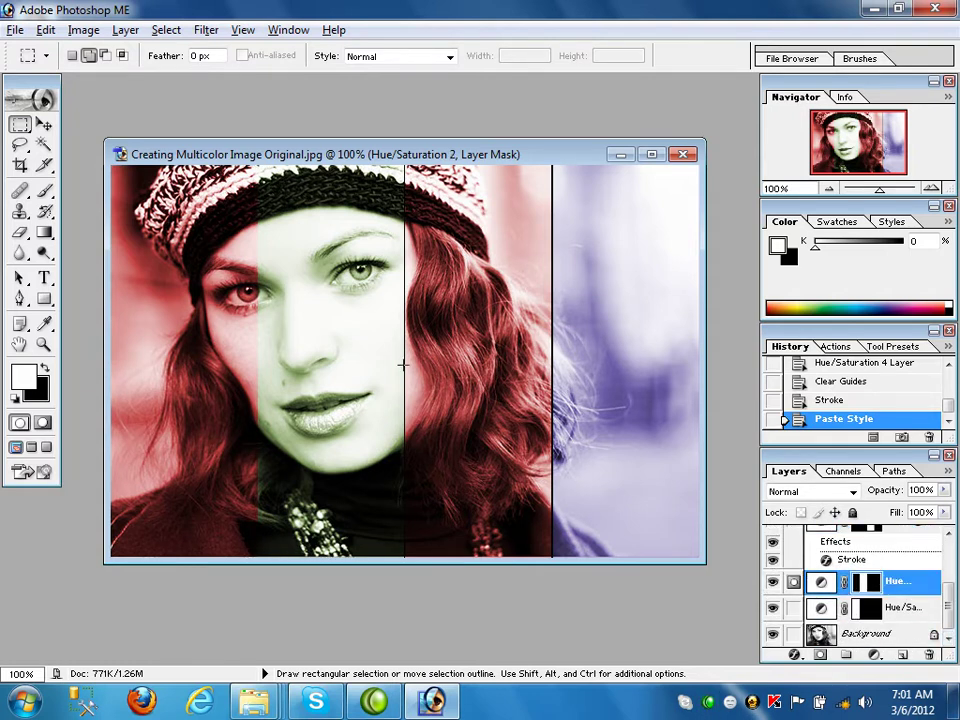
click(125, 30)
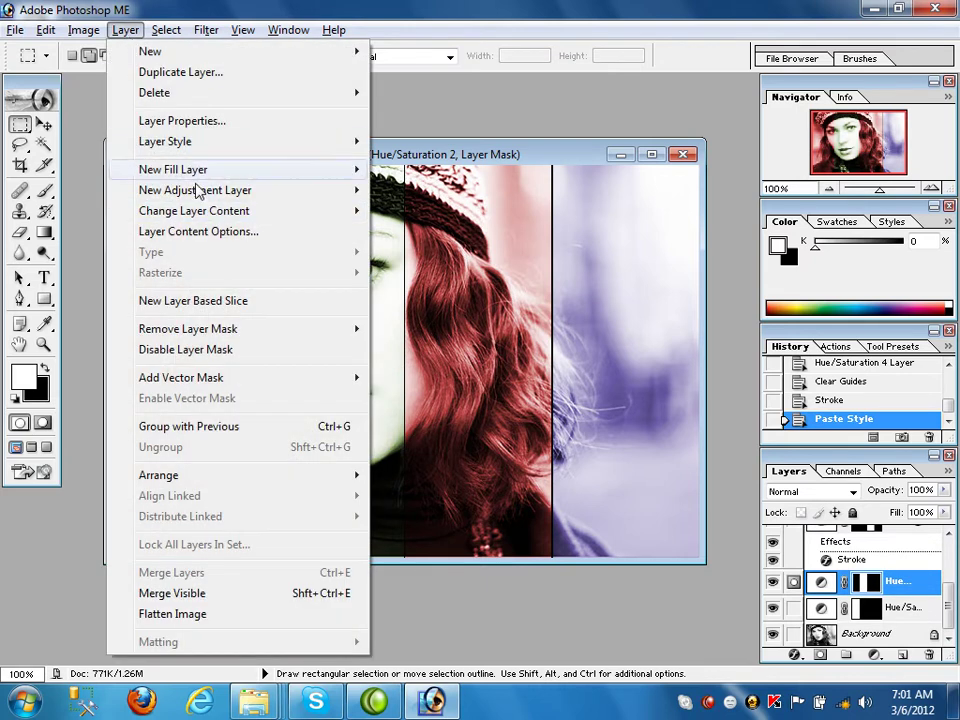
mouse_move(216, 144)
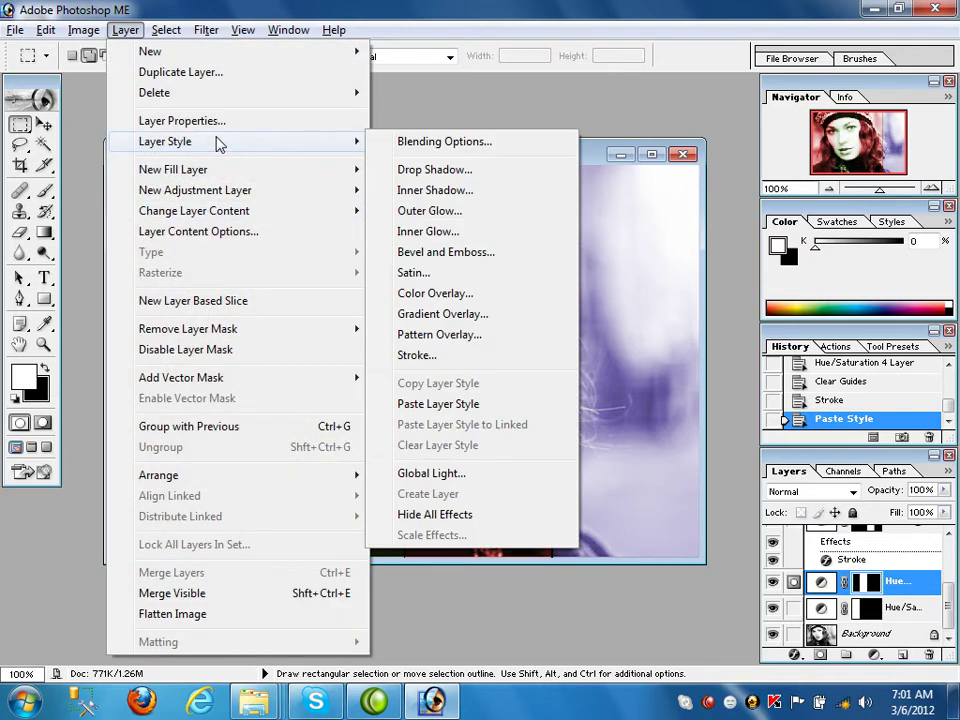
click(436, 404)
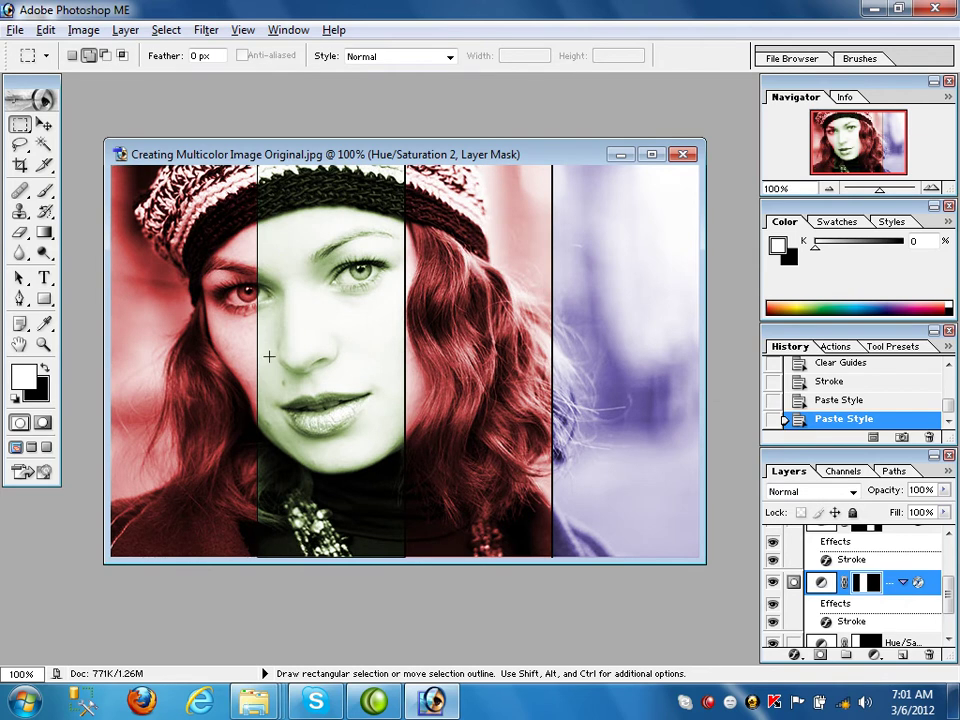
Step: Paste the copied stroke style onto the leftmost column's Hue/Saturation adjustment layer
scroll(926, 615, down, 2)
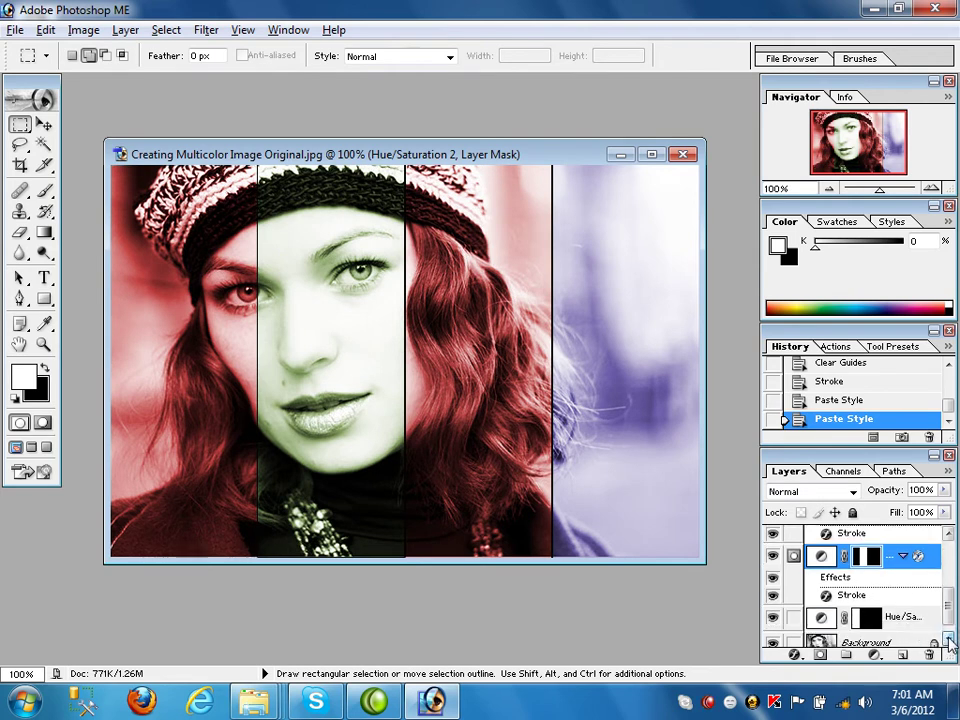
click(889, 604)
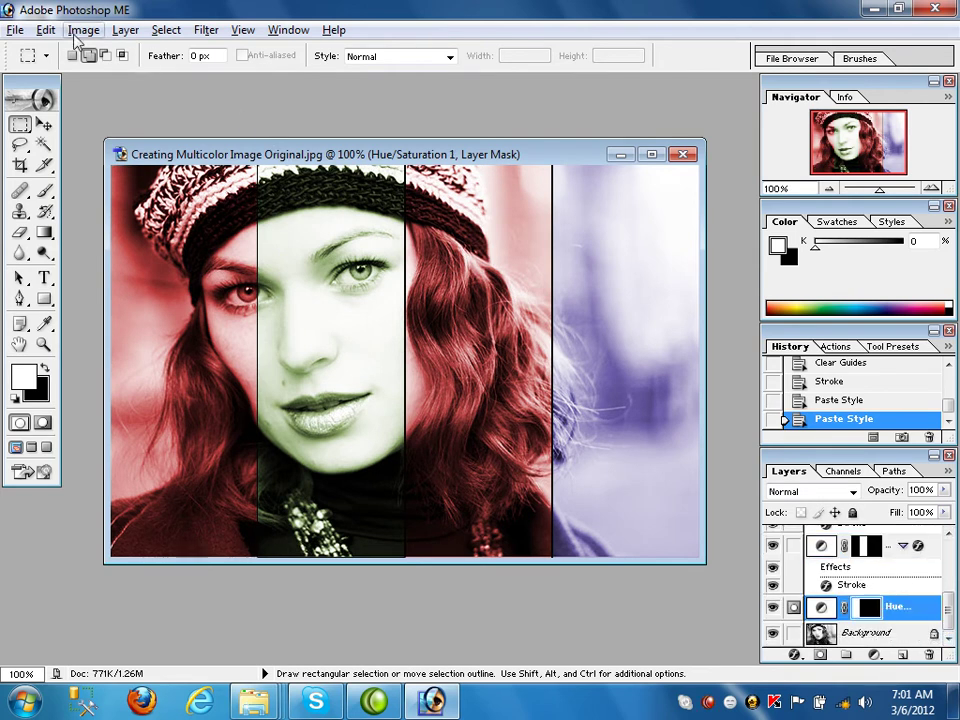
click(124, 30)
mouse_move(193, 148)
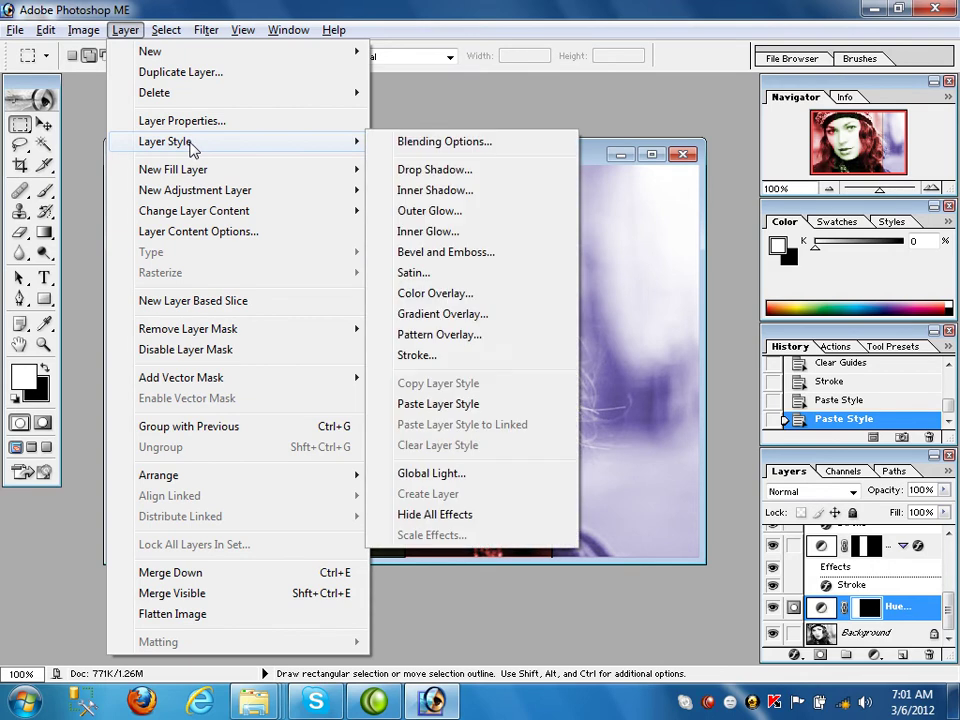
click(457, 406)
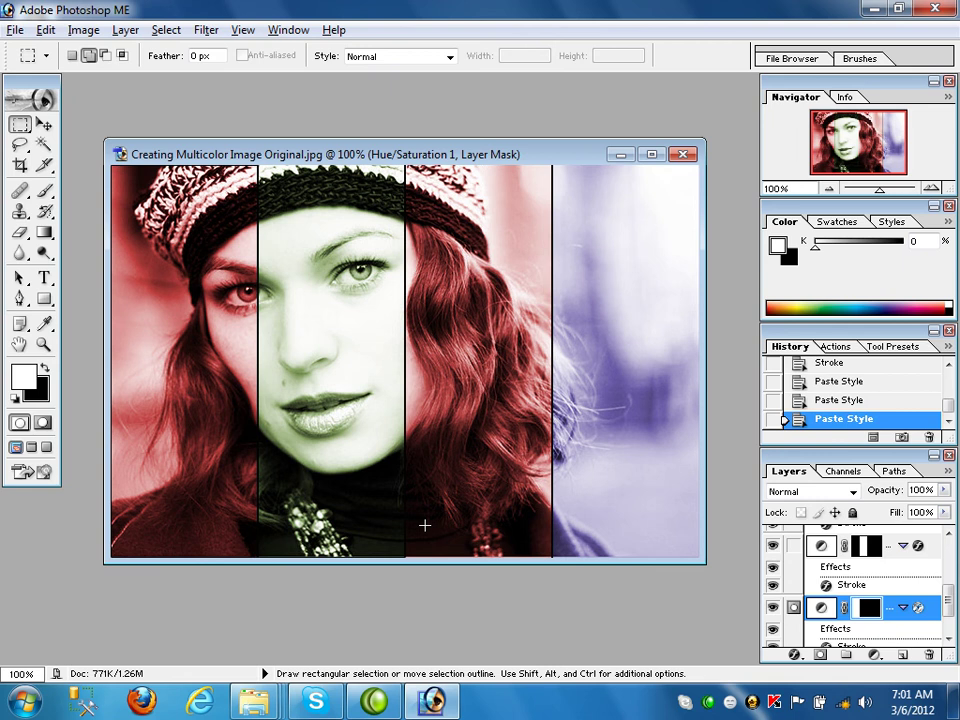
right_click(707, 704)
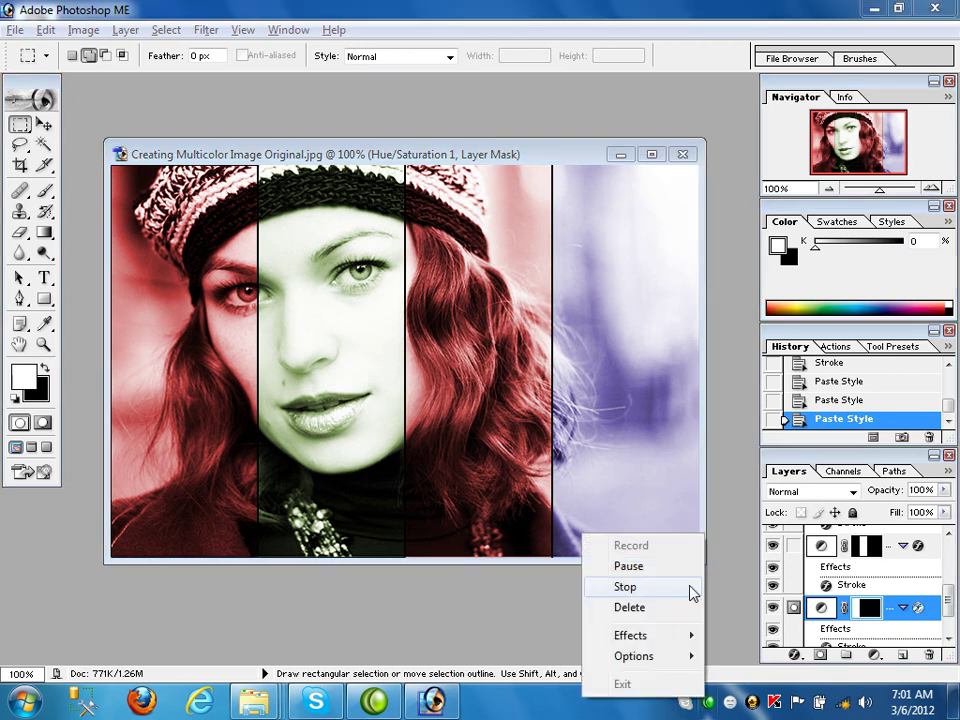